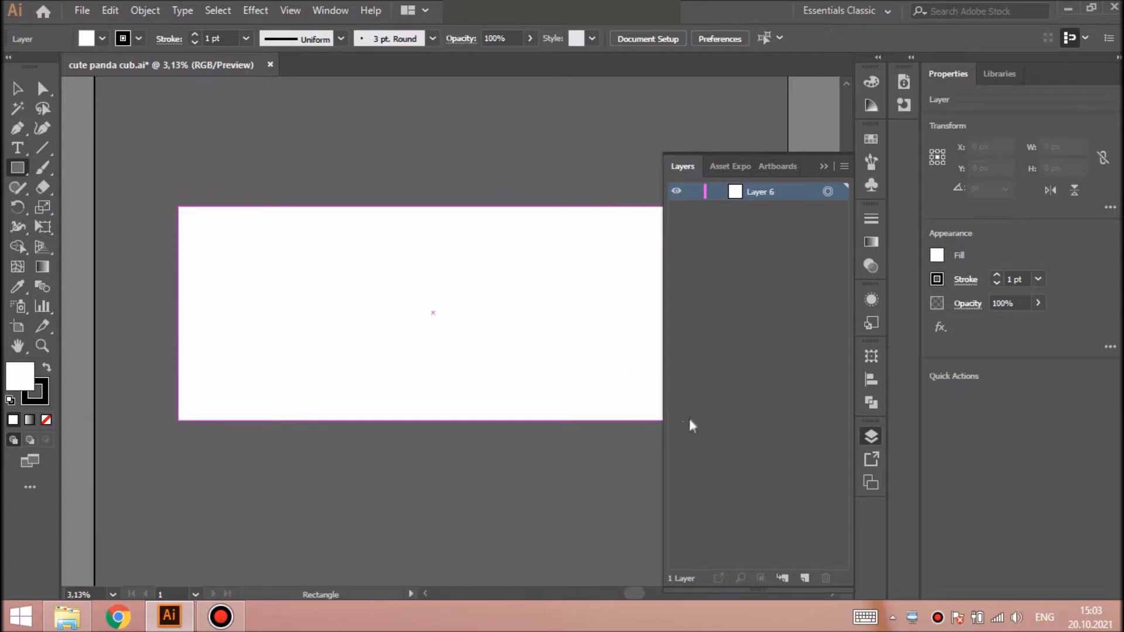
Remove the background rectangle's stroke and fill it with pale beige E8D1AC
{"action": "left_click", "coordinate": [43, 397]}
{"action": "left_click", "coordinate": [46, 420]}
{"action": "double_click", "coordinate": [21, 377]}
{"action": "left_click", "coordinate": [374, 232]}
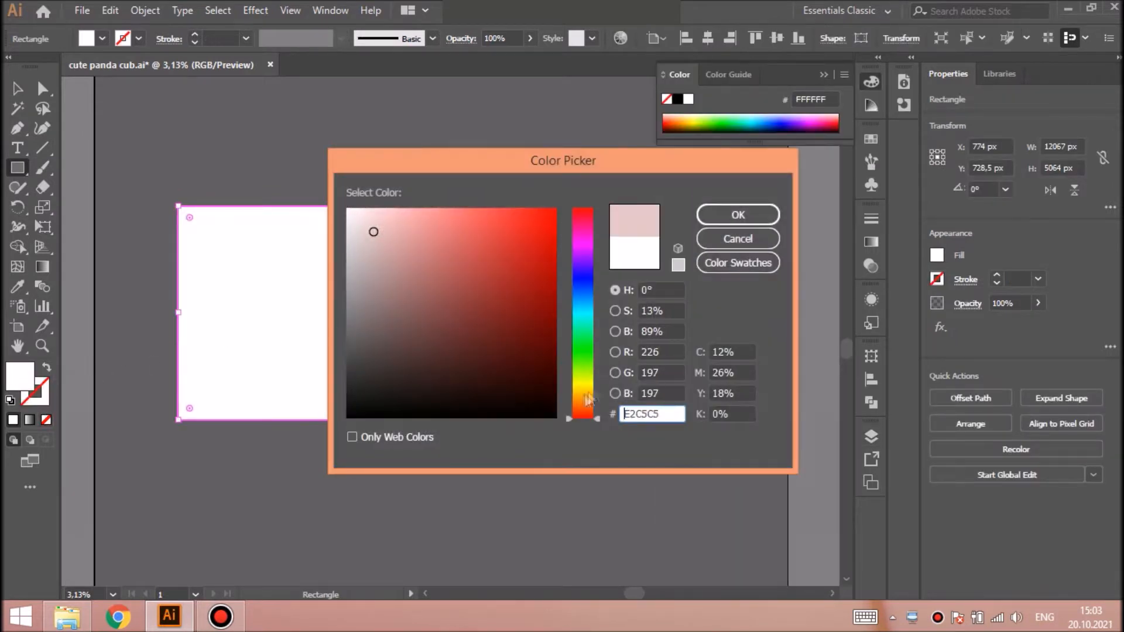
{"action": "left_click", "coordinate": [584, 397]}
{"action": "left_click", "coordinate": [738, 215]}
Deselect the background rectangle, lock its layer and add a new layer above it for the panda
{"action": "left_click_drag", "start_coordinate": [688, 310], "coordinate": [663, 310]}
{"action": "left_click", "coordinate": [872, 435]}
{"action": "left_click", "coordinate": [695, 209]}
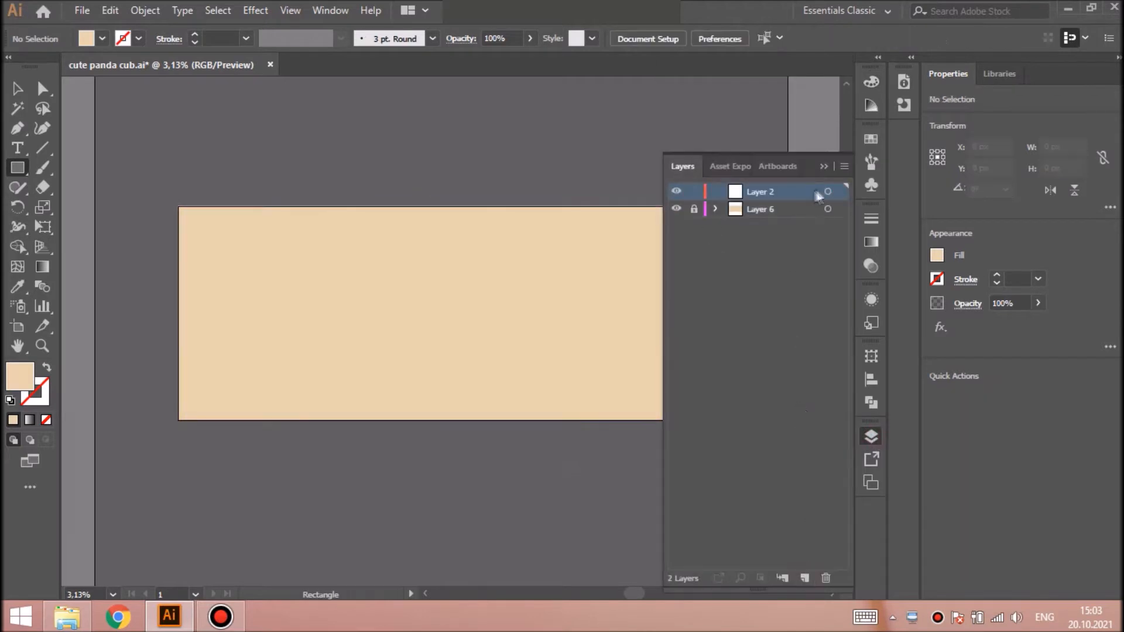
Draw a circle about 1601 px wide on the left half of the background and fill it with pale cream
{"action": "left_click_drag", "start_coordinate": [23, 174], "coordinate": [59, 203]}
{"action": "left_click_drag", "start_coordinate": [243, 263], "coordinate": [310, 313]}
{"action": "double_click", "coordinate": [20, 376]}
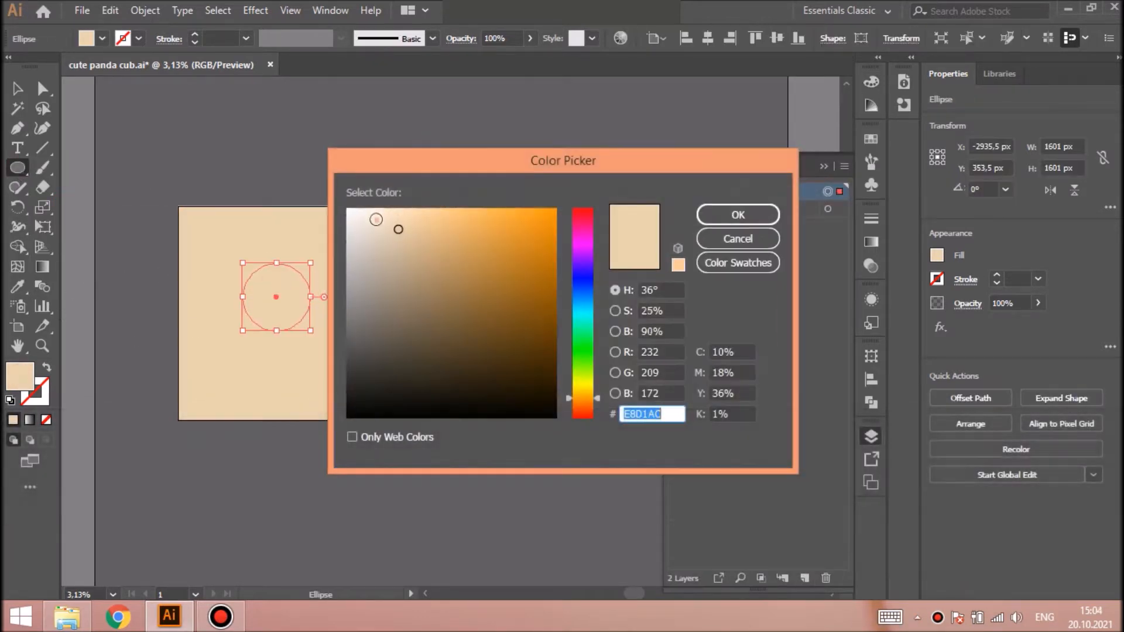
{"action": "left_click", "coordinate": [712, 216]}
Reshape the cream circle with the Curvature tool into a flatter-bottomed head about 1612 × 1495 px
{"action": "left_click", "coordinate": [42, 128]}
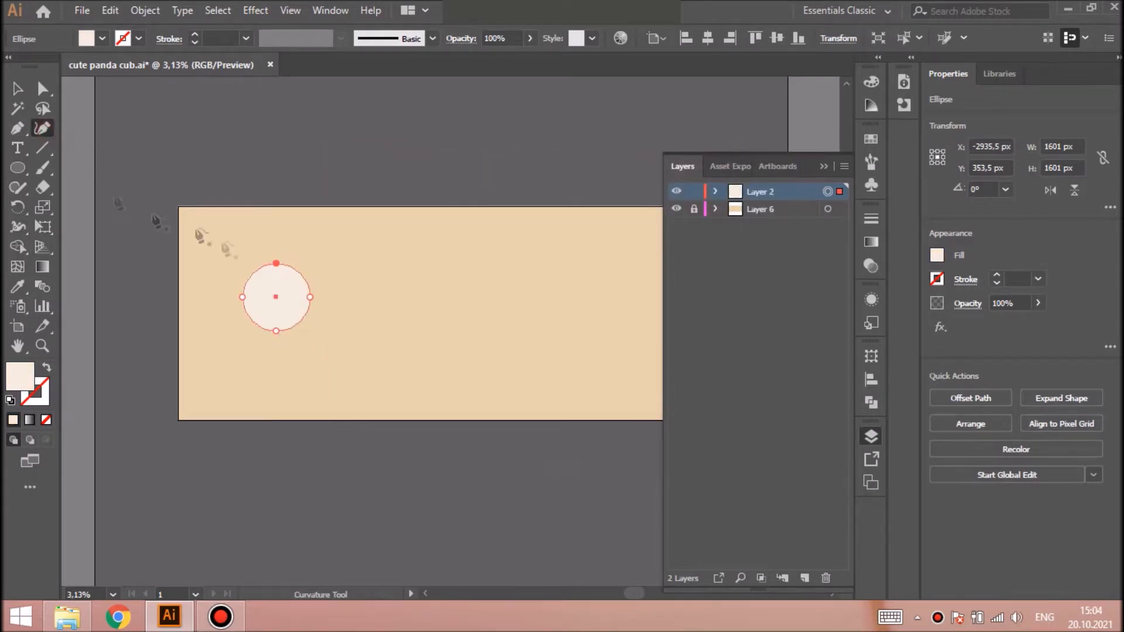
{"action": "left_click", "coordinate": [267, 325]}
{"action": "left_click", "coordinate": [290, 324]}
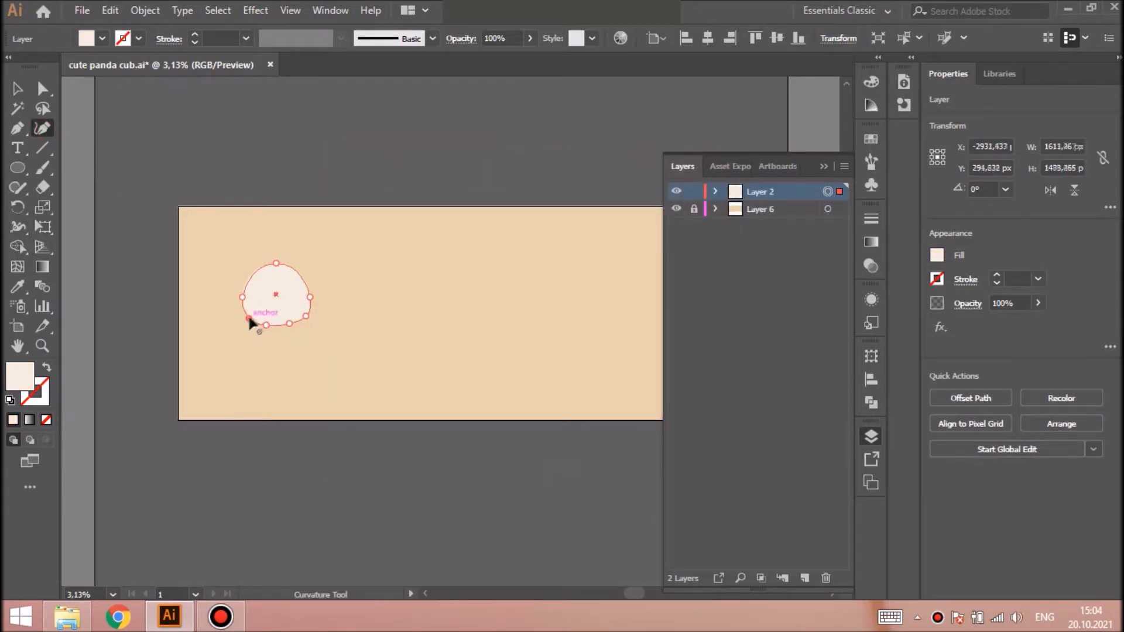
{"action": "key", "text": "ctrl+equal"}
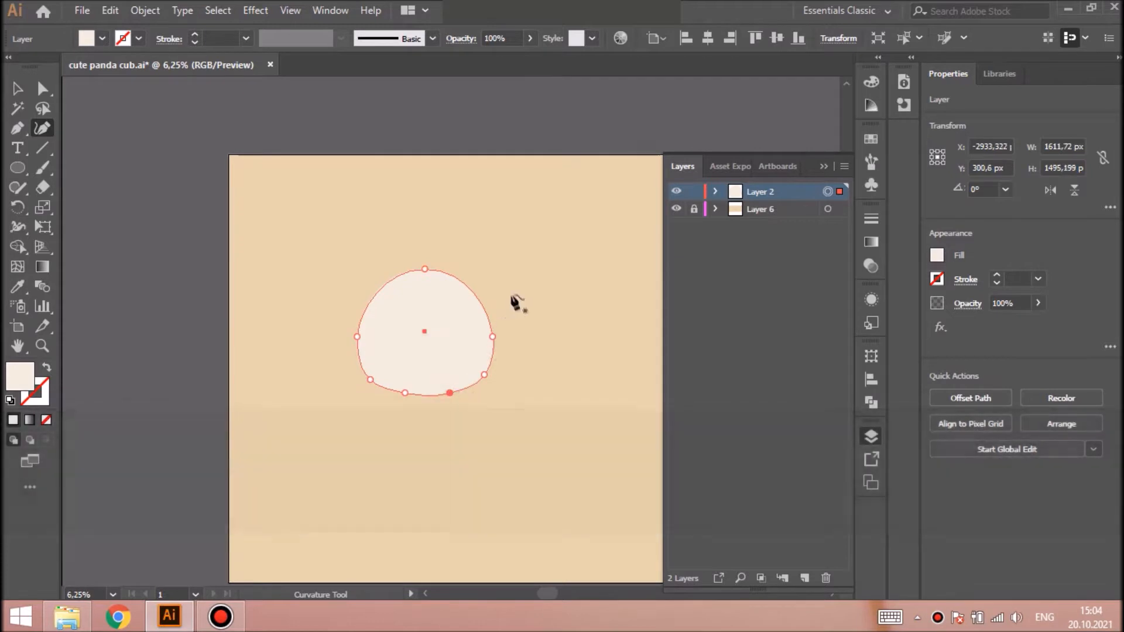
{"action": "key", "text": "ctrl+shift+a"}
Draw a circle about 417 px wide at the head's upper left as an ear and fill it with dark brown-grey
{"action": "left_click", "coordinate": [18, 167]}
{"action": "left_click_drag", "start_coordinate": [364, 285], "coordinate": [381, 302]}
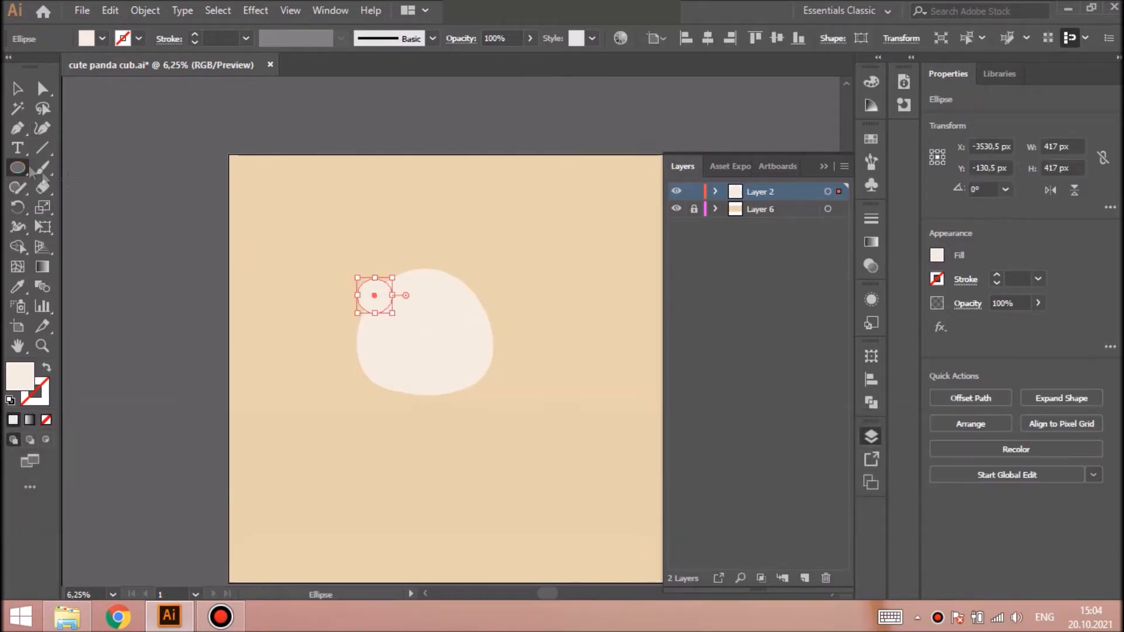
{"action": "double_click", "coordinate": [20, 375]}
{"action": "left_click", "coordinate": [376, 362]}
{"action": "left_click", "coordinate": [711, 215]}
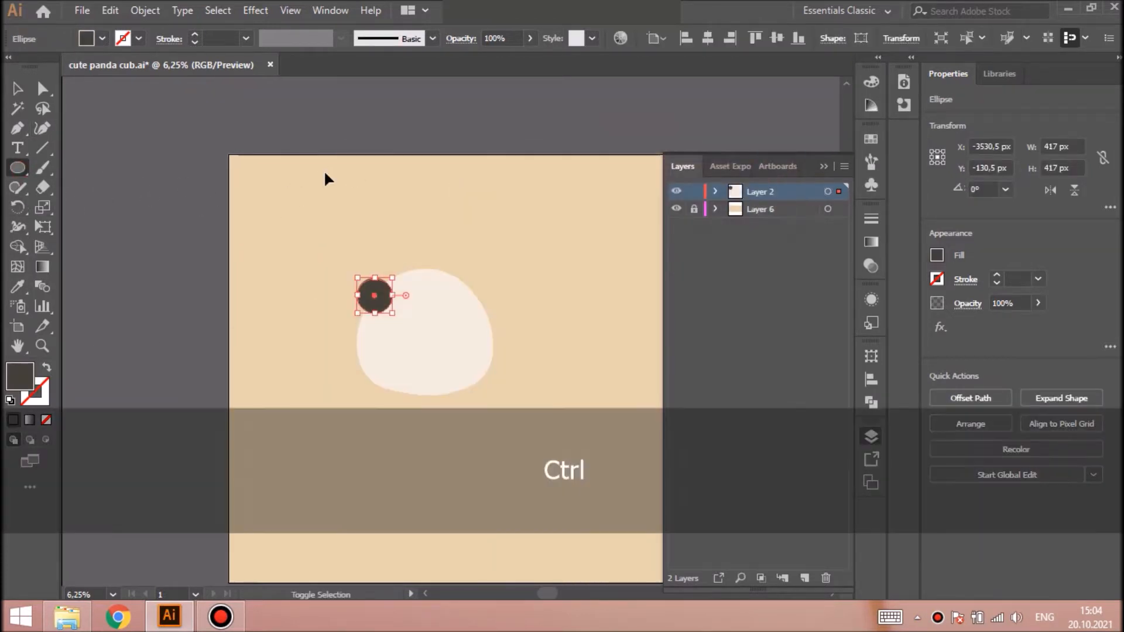
Copy the dark ear to the opposite side of the head and keep both ears behind the head
{"action": "key", "text": "v"}
{"action": "left_click_drag", "start_coordinate": [363, 285], "coordinate": [480, 288]}
{"action": "key", "text": "ctrl+f"}
{"action": "key", "text": "shift+ctrl+a"}
Draw a dark ellipse on the left side of the face and reshape it into a slanted teardrop eye patch
{"action": "key", "text": "l"}
{"action": "mouse_move", "coordinate": [381, 304]}
{"action": "left_mouse_down"}
{"action": "mouse_move", "coordinate": [422, 344]}
{"action": "mouse_move", "coordinate": [404, 294]}
{"action": "left_mouse_up"}
{"action": "left_click", "coordinate": [42, 128]}
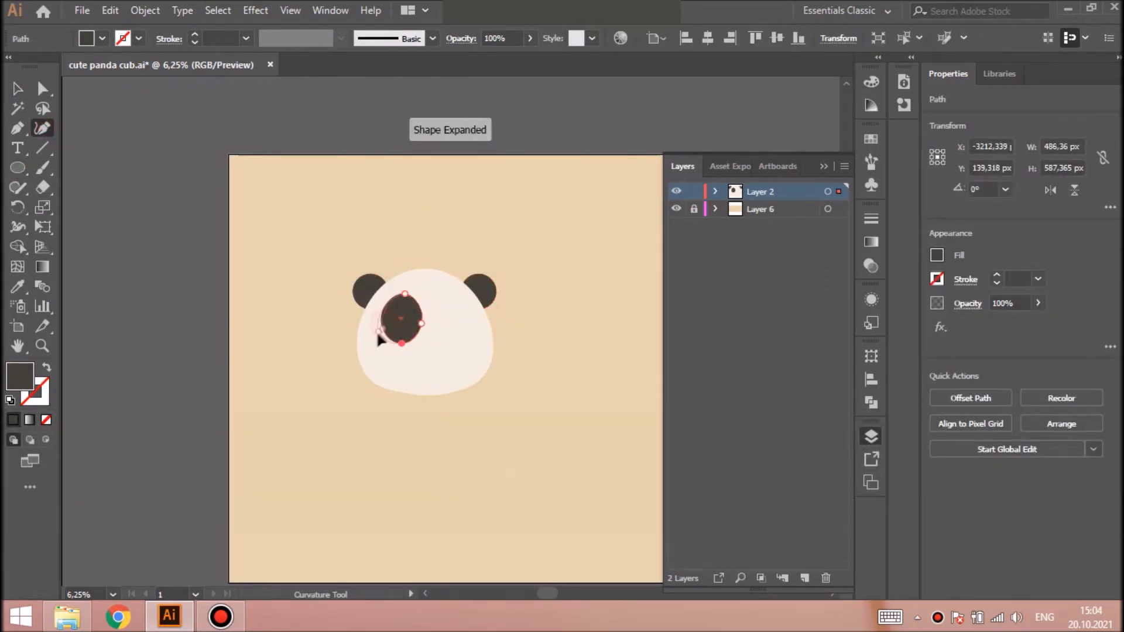
{"action": "key", "text": "shift+ctrl+a"}
Draw a circle about 254 px wide in the eye patch, give it the head's cream fill, and reshape it to follow the patch
{"action": "key", "text": "l"}
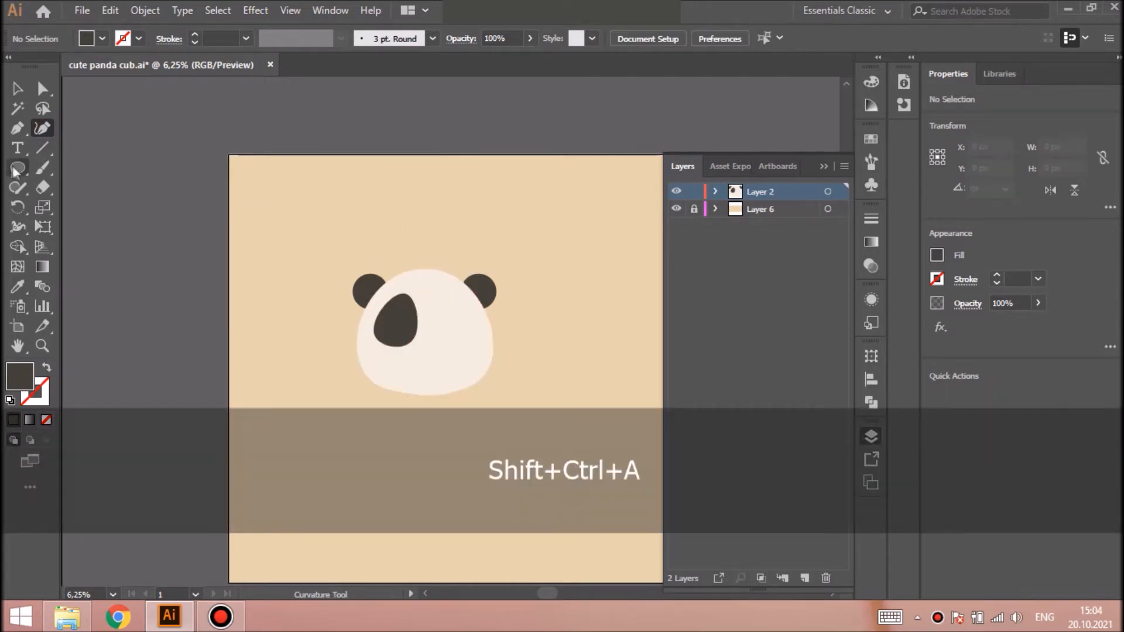
{"action": "left_click_drag", "start_coordinate": [386, 309], "coordinate": [411, 331]}
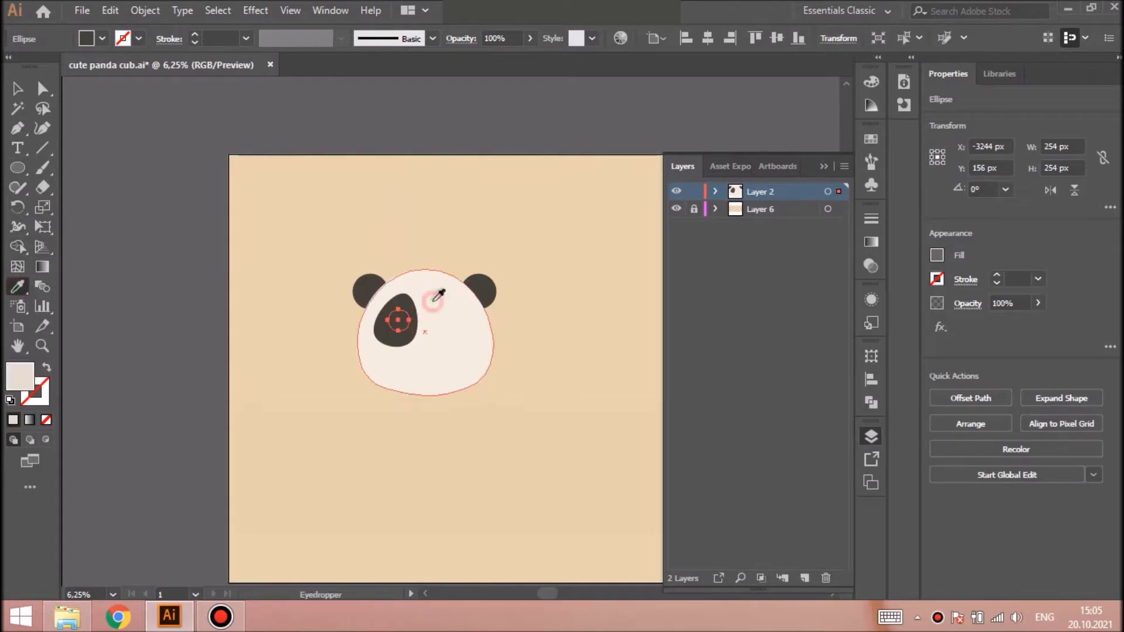
{"action": "key", "text": "ctrl+equal"}
{"action": "key", "text": "ctrl+equal"}
{"action": "left_click_drag", "start_coordinate": [428, 331], "coordinate": [420, 350]}
{"action": "left_click_drag", "start_coordinate": [450, 353], "coordinate": [458, 357]}
{"action": "left_click_drag", "start_coordinate": [472, 331], "coordinate": [439, 399]}
Resize and reposition the eye patch and its cream inner shape, making the patch about 580 × 705 px
{"action": "key", "text": "v"}
{"action": "left_click", "coordinate": [462, 375], "text": "shift"}
{"action": "left_click_drag", "start_coordinate": [467, 365], "coordinate": [462, 364]}
{"action": "left_click_drag", "start_coordinate": [470, 364], "coordinate": [419, 328]}
{"action": "key", "text": "ctrl+shift+a"}
Draw an iris circle about 241 px wide inside the eye's cream area and fill it with brown
{"action": "left_click", "coordinate": [17, 168]}
{"action": "key", "text": "v"}
{"action": "left_click_drag", "start_coordinate": [440, 343], "coordinate": [444, 351]}
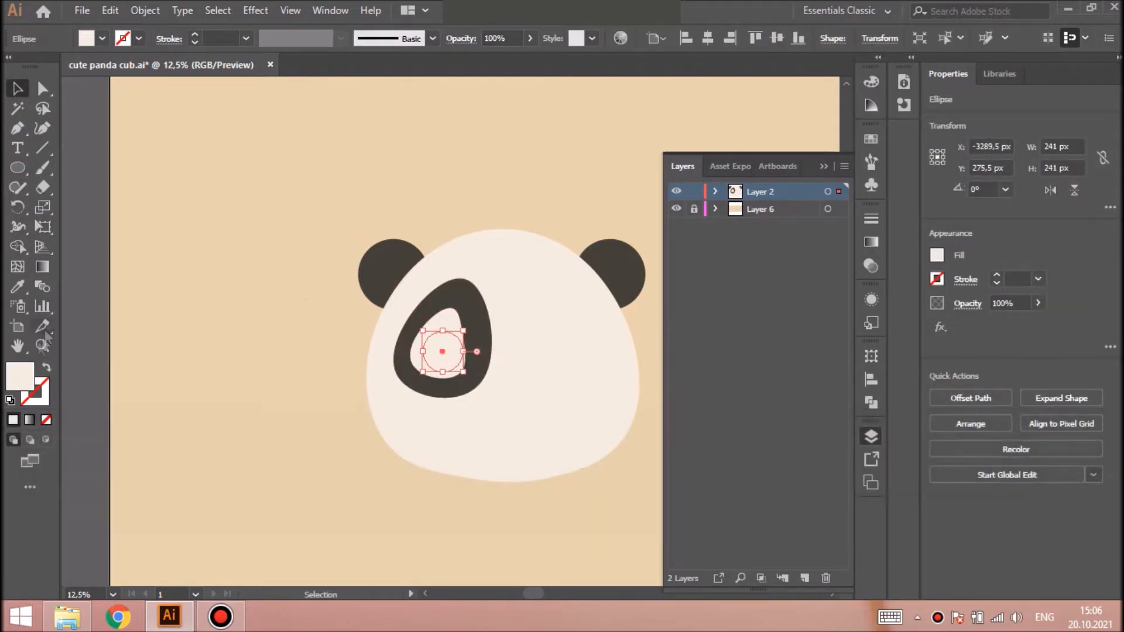
{"action": "double_click", "coordinate": [20, 377]}
{"action": "key", "text": "ctrl+v"}
{"action": "left_click", "coordinate": [732, 216]}
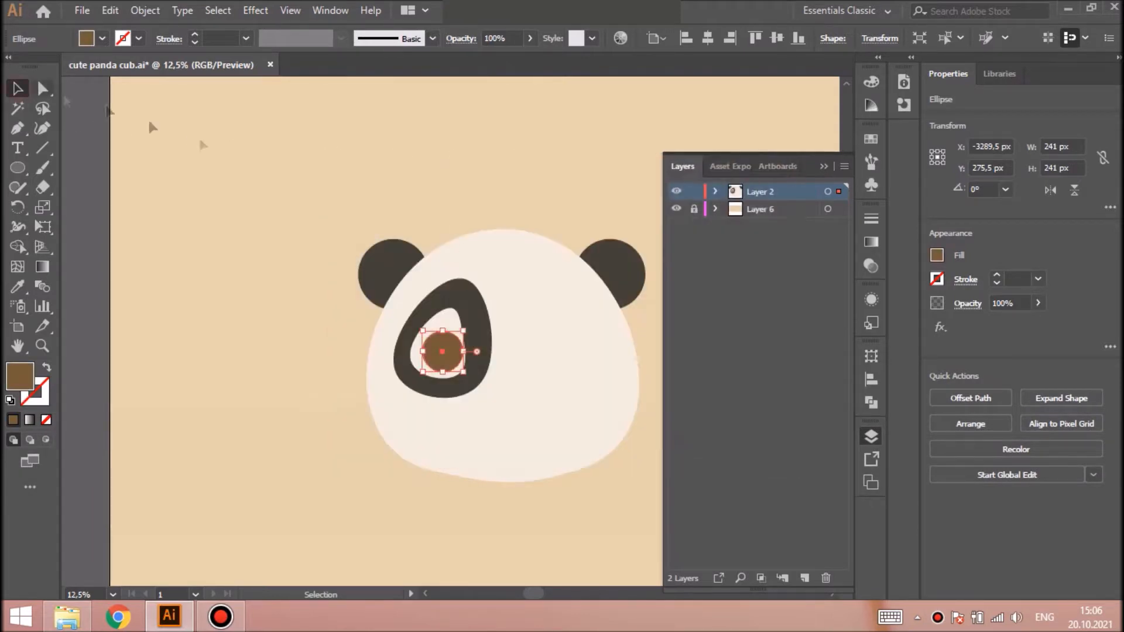
Duplicate the iris in place, shrink the copy into a centered pupil, and give it the ear's dark colour
{"action": "key", "text": "ctrl+f"}
{"action": "left_click_drag", "start_coordinate": [445, 326], "coordinate": [446, 344]}
{"action": "left_click", "coordinate": [394, 266]}
{"action": "key", "text": "ctrl+shift+a"}
Draw a flat ellipse in the ear's dark colour low on the face and reshape it into a downward-pointing nose
{"action": "key", "text": "v"}
{"action": "left_click", "coordinate": [386, 273]}
{"action": "key", "text": "l"}
{"action": "mouse_move", "coordinate": [492, 398]}
{"action": "left_mouse_down"}
{"action": "mouse_move", "coordinate": [537, 413]}
{"action": "mouse_move", "coordinate": [478, 403]}
{"action": "left_mouse_up"}
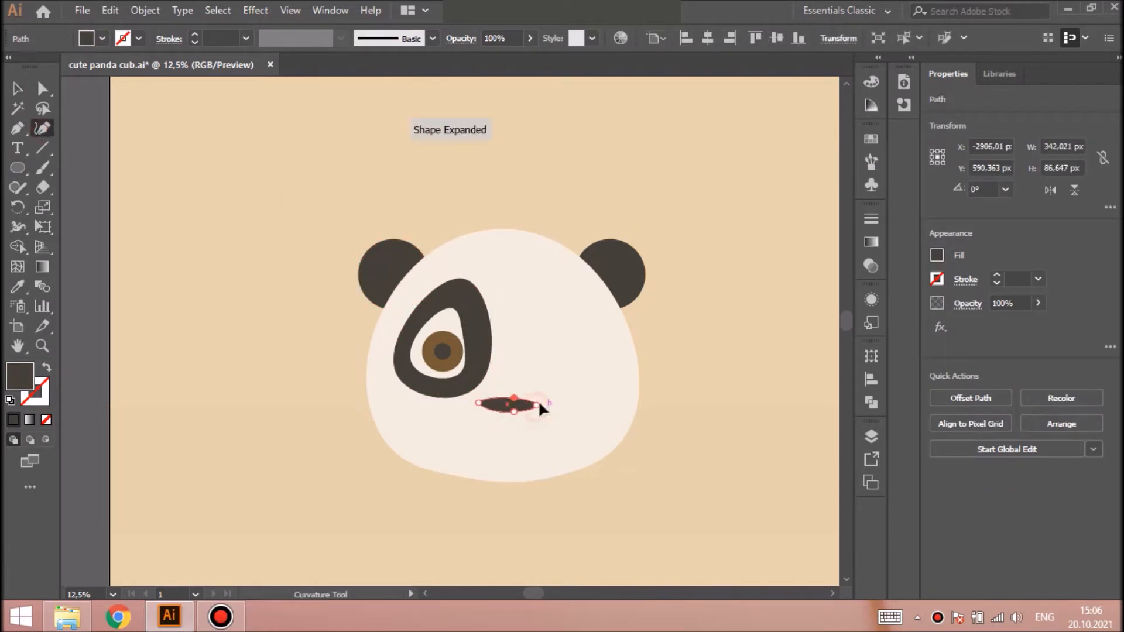
{"action": "key", "text": "ctrl+shift+a"}
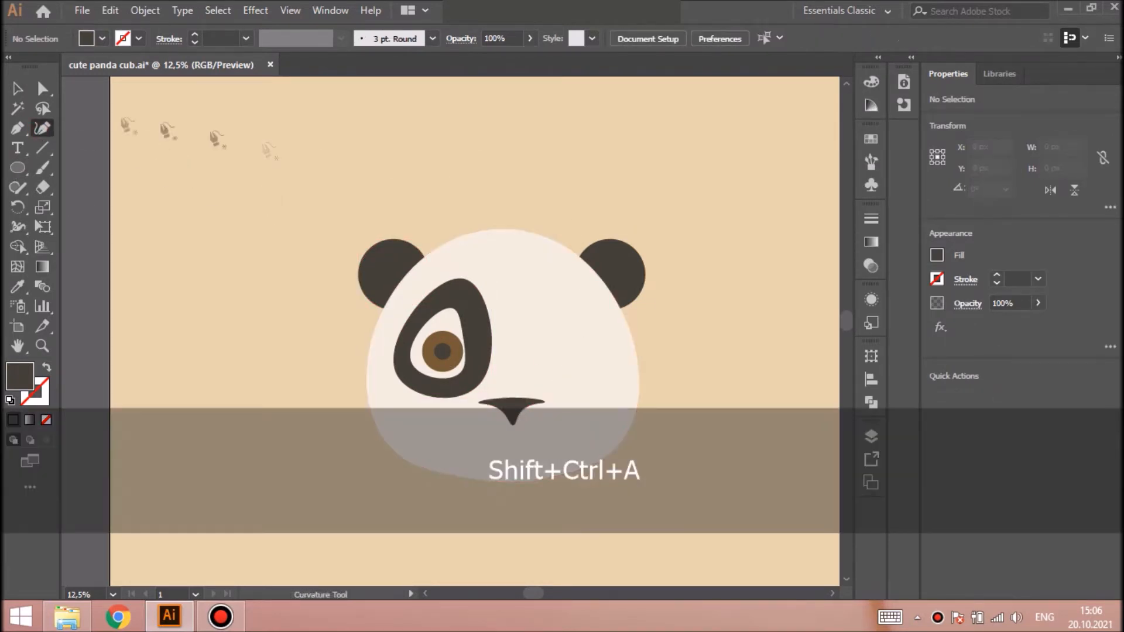
Refine the nose with the Curvature tool, dipping its upper edge and rounding both sides, to about 391 × 177 px
{"action": "left_click", "coordinate": [18, 89]}
{"action": "left_click", "coordinate": [514, 410]}
{"action": "key", "text": "ctrl+="}
{"action": "key", "text": "ctrl+="}
{"action": "left_click_drag", "start_coordinate": [462, 318], "coordinate": [454, 335]}
{"action": "key", "text": "shift+grave"}
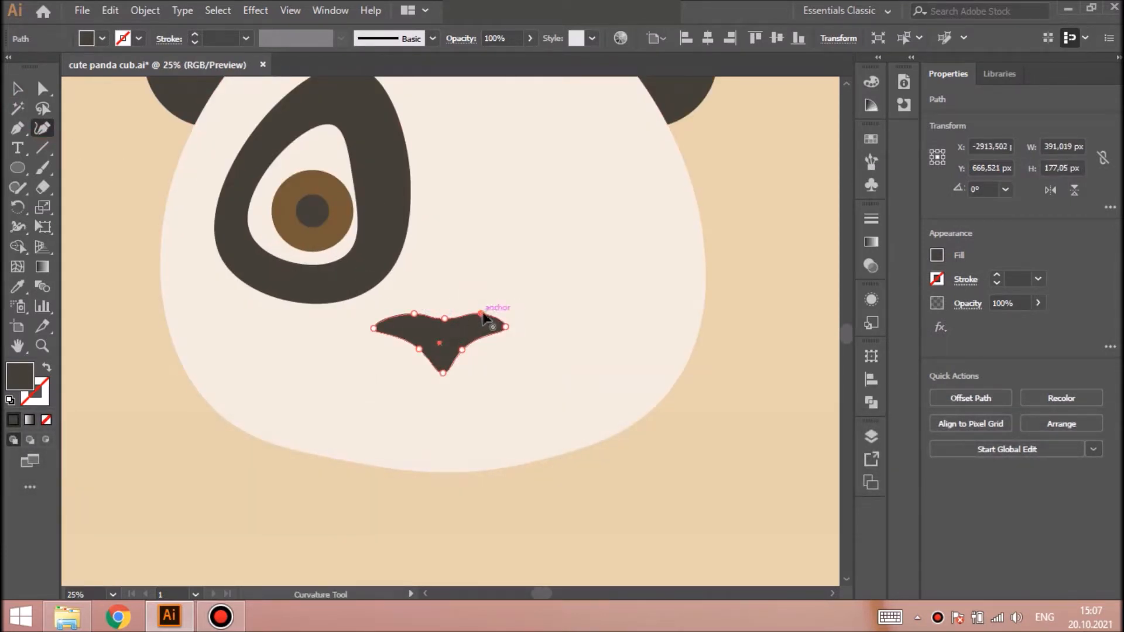
Center the nose horizontally on the head
{"action": "left_click", "coordinate": [539, 236], "text": "shift"}
{"action": "left_click", "coordinate": [871, 379]}
{"action": "left_click", "coordinate": [707, 393]}
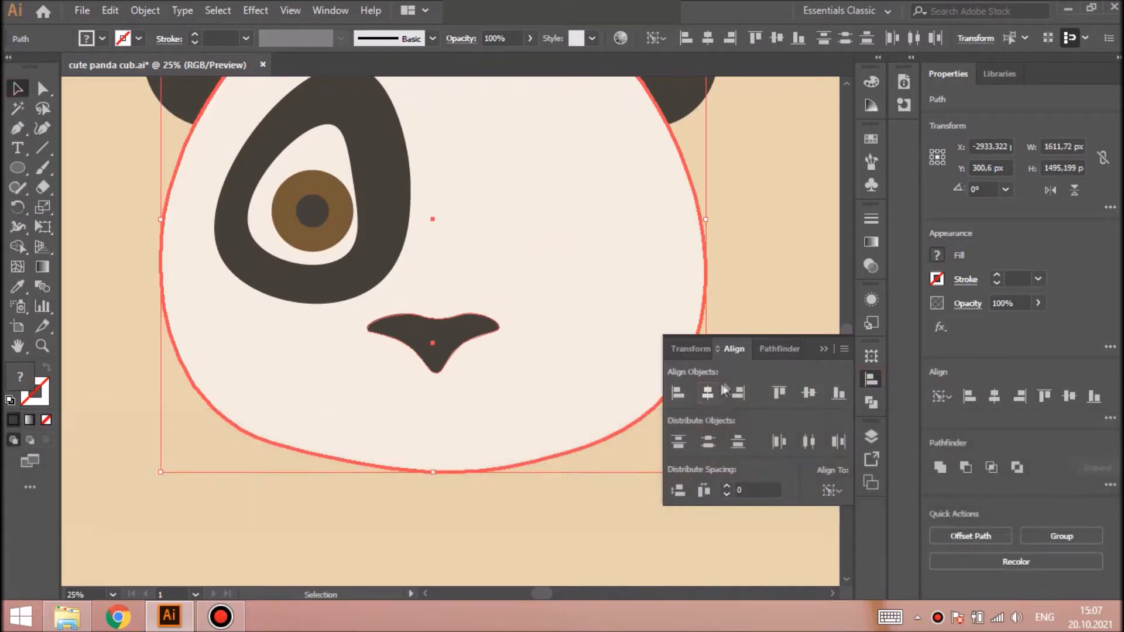
{"action": "key", "text": "ctrl+shift+a"}
Draw the left half of the mouth as a curve from the nose tip, with no fill and a 14 pt dark stroke
{"action": "key", "text": "shift+grave"}
{"action": "left_click", "coordinate": [435, 385]}
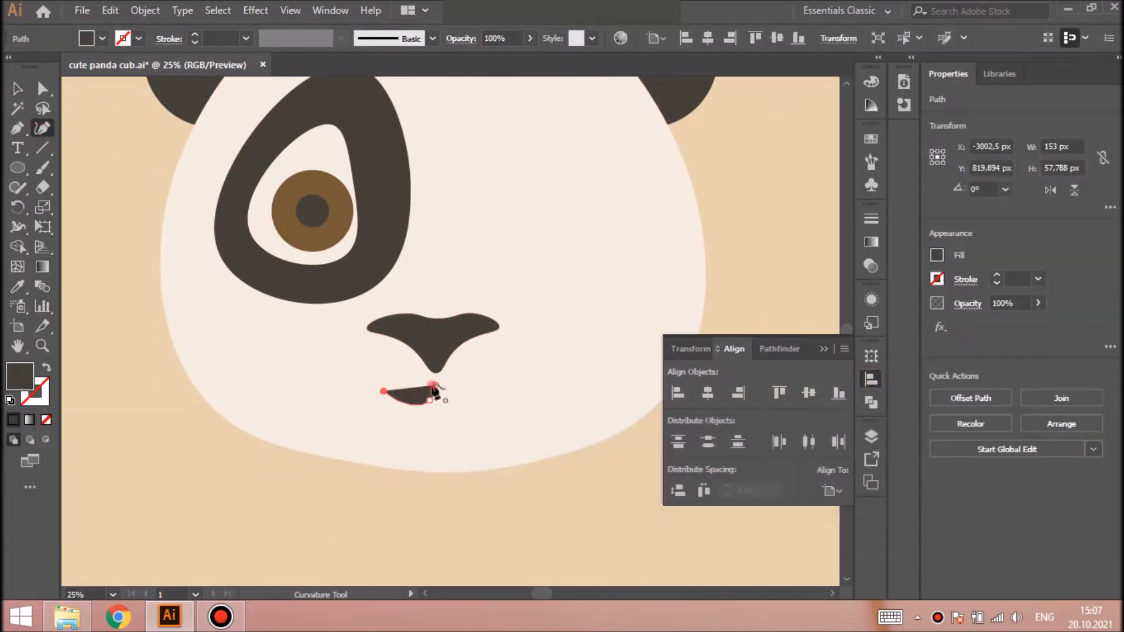
{"action": "left_click_drag", "start_coordinate": [20, 376], "coordinate": [42, 396]}
{"action": "left_click", "coordinate": [45, 420]}
{"action": "left_click", "coordinate": [246, 39]}
{"action": "left_click", "coordinate": [266, 309]}
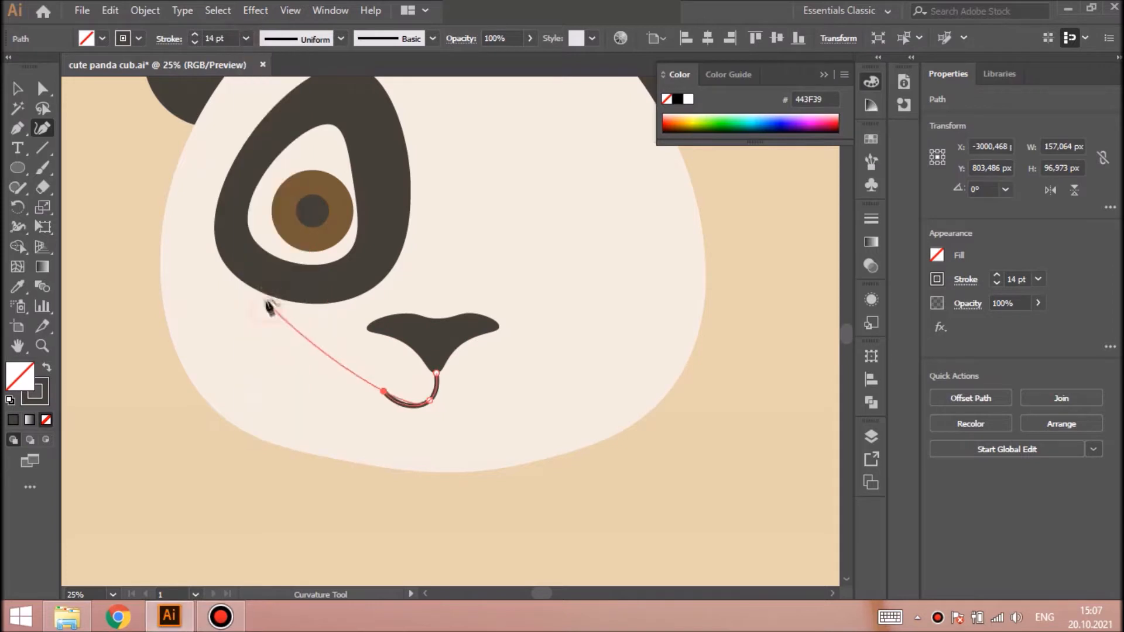
Give the half mouth line rounded ends and widen it to about 207 px
{"action": "left_click", "coordinate": [169, 39]}
{"action": "left_click", "coordinate": [83, 81]}
{"action": "key", "text": "v"}
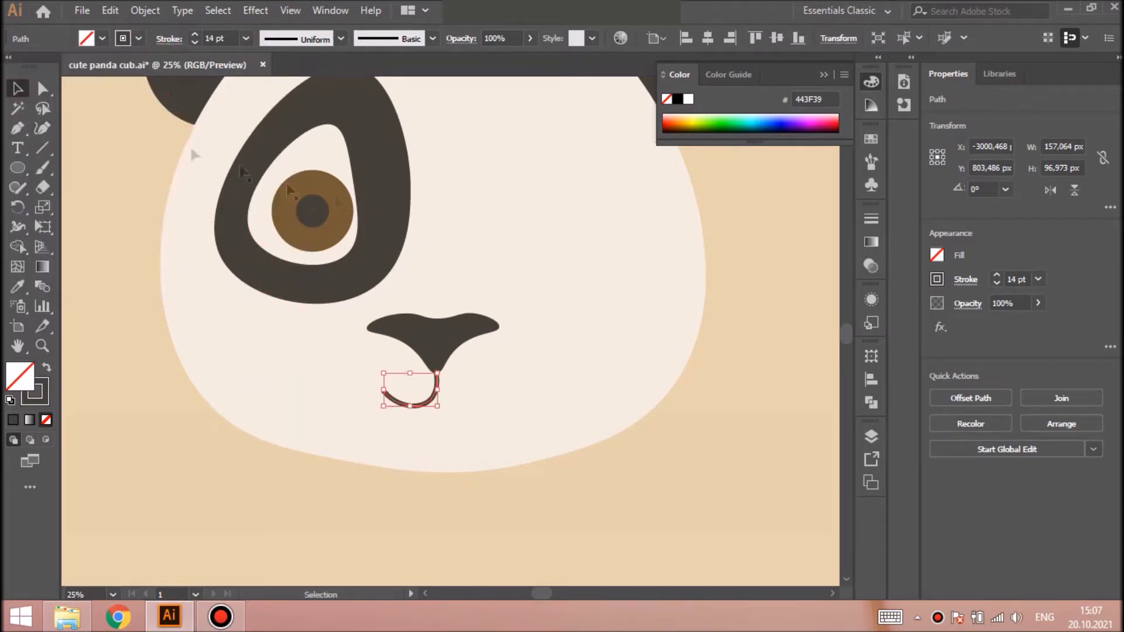
{"action": "left_click_drag", "start_coordinate": [383, 393], "coordinate": [366, 393]}
Copy the half mouth line in place, reflect the copy, and move it to the other side to complete the smile
{"action": "key", "text": "ctrl+c"}
{"action": "key", "text": "ctrl+f"}
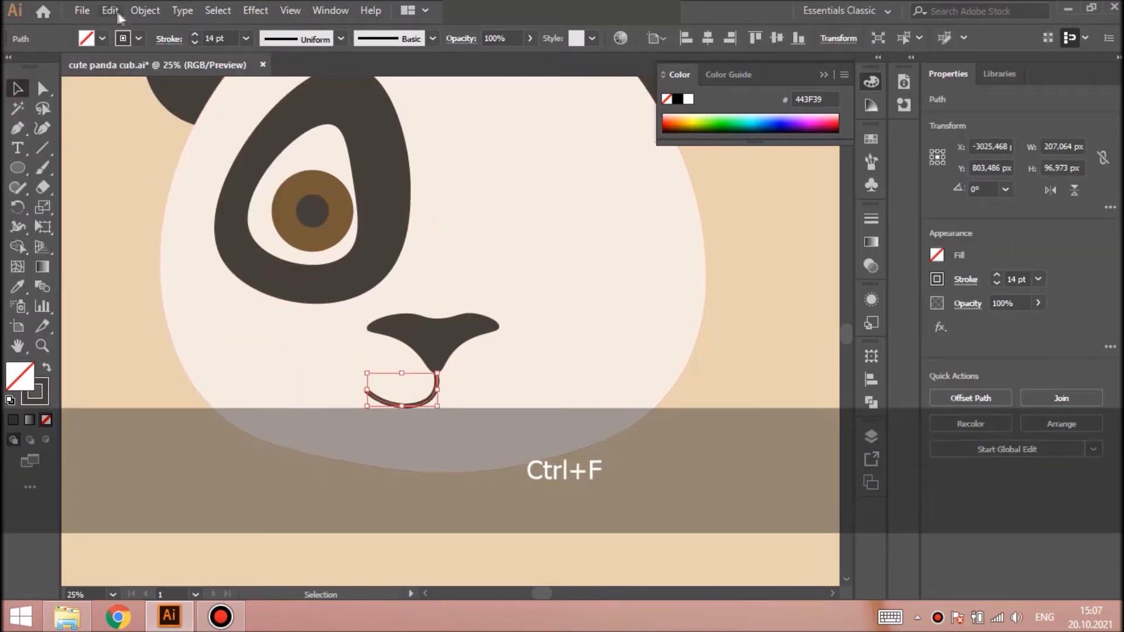
{"action": "left_click", "coordinate": [145, 11]}
{"action": "mouse_move", "coordinate": [212, 25]}
{"action": "left_click", "coordinate": [445, 85]}
{"action": "left_click", "coordinate": [550, 413]}
{"action": "left_click_drag", "start_coordinate": [380, 400], "coordinate": [449, 403]}
{"action": "key", "text": "ctrl+shift+a"}
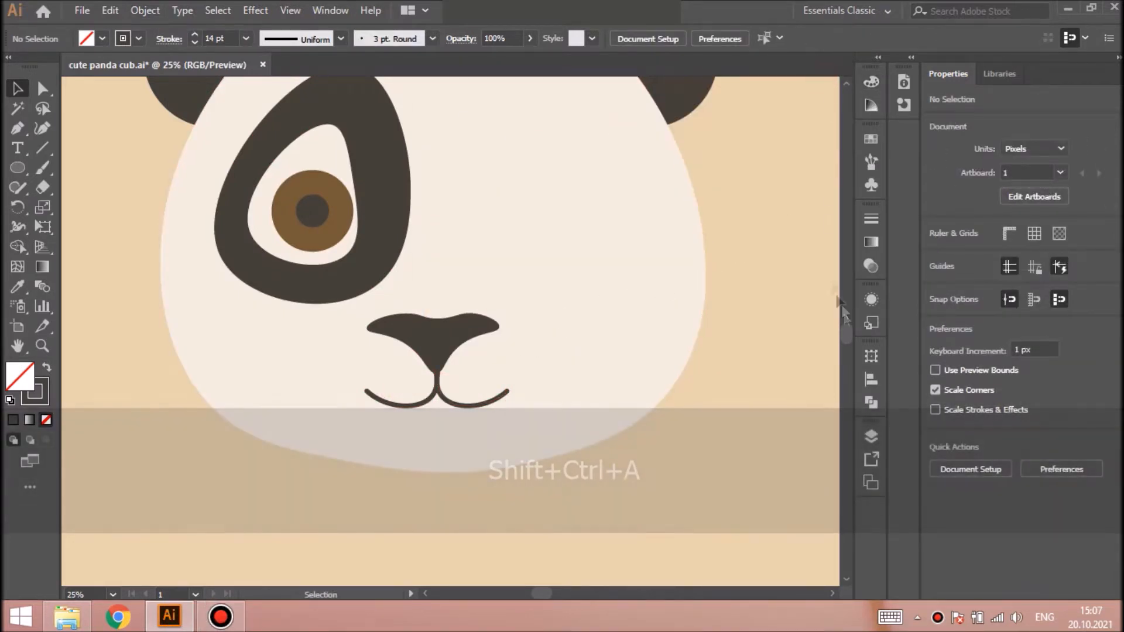
Copy the complete left eye with its patch, reflect the copy, and place it on the other side of the face
{"action": "scroll", "coordinate": [820, 245], "scroll_direction": "up", "scroll_amount": 5}
{"action": "left_click", "coordinate": [331, 357]}
{"action": "left_click", "coordinate": [327, 336], "text": "shift"}
{"action": "key", "text": "ctrl+f"}
{"action": "left_click", "coordinate": [143, 9]}
{"action": "mouse_move", "coordinate": [212, 25]}
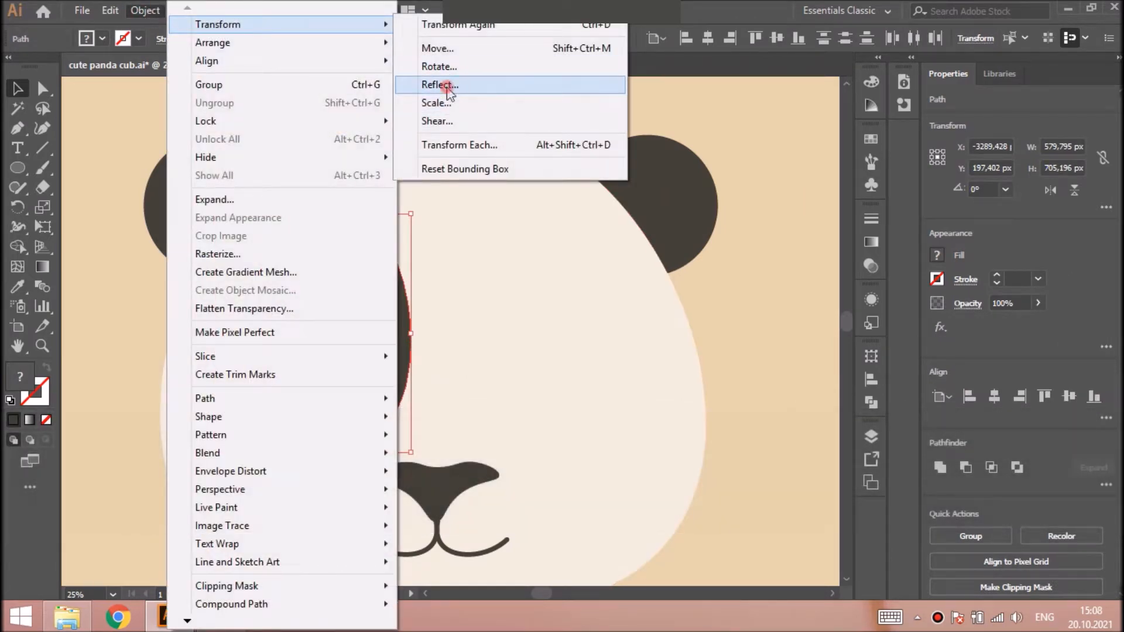
{"action": "left_click", "coordinate": [448, 88]}
{"action": "left_click", "coordinate": [572, 409]}
{"action": "left_click_drag", "start_coordinate": [322, 359], "coordinate": [557, 360]}
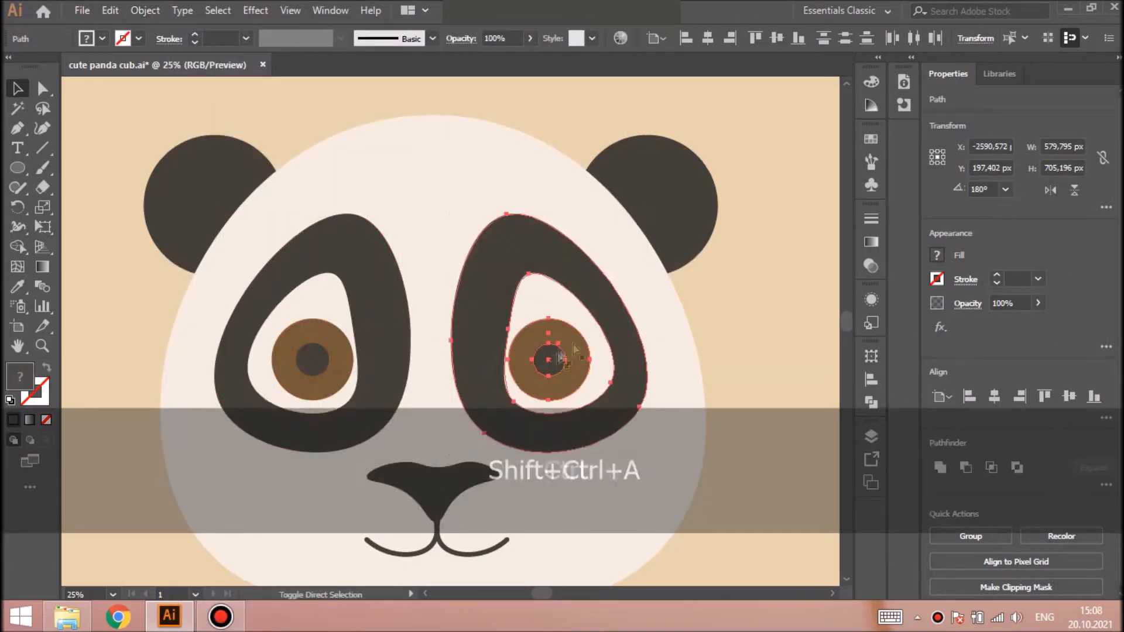
{"action": "key", "text": "shift+ctrl+a"}
Draw a dark ellipse below the head's left side and reshape it into an arm with a paw, about 570 × 874 px
{"action": "key", "text": "ctrl+minus"}
{"action": "key", "text": "ctrl+minus"}
{"action": "left_click", "coordinate": [871, 436]}
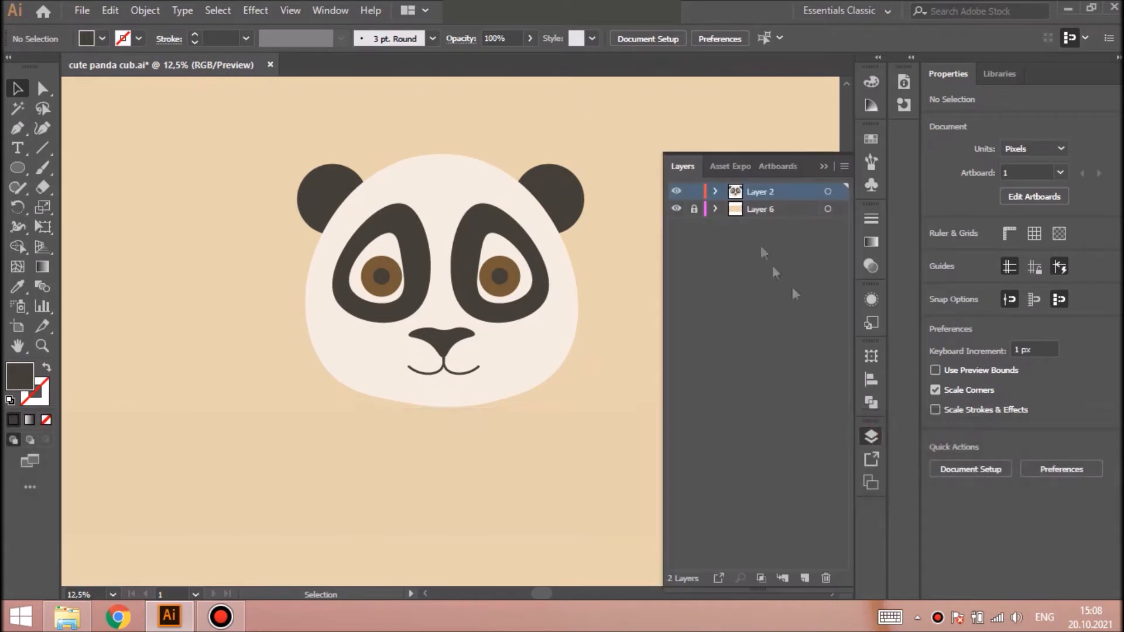
{"action": "left_click", "coordinate": [824, 166]}
{"action": "key", "text": "l"}
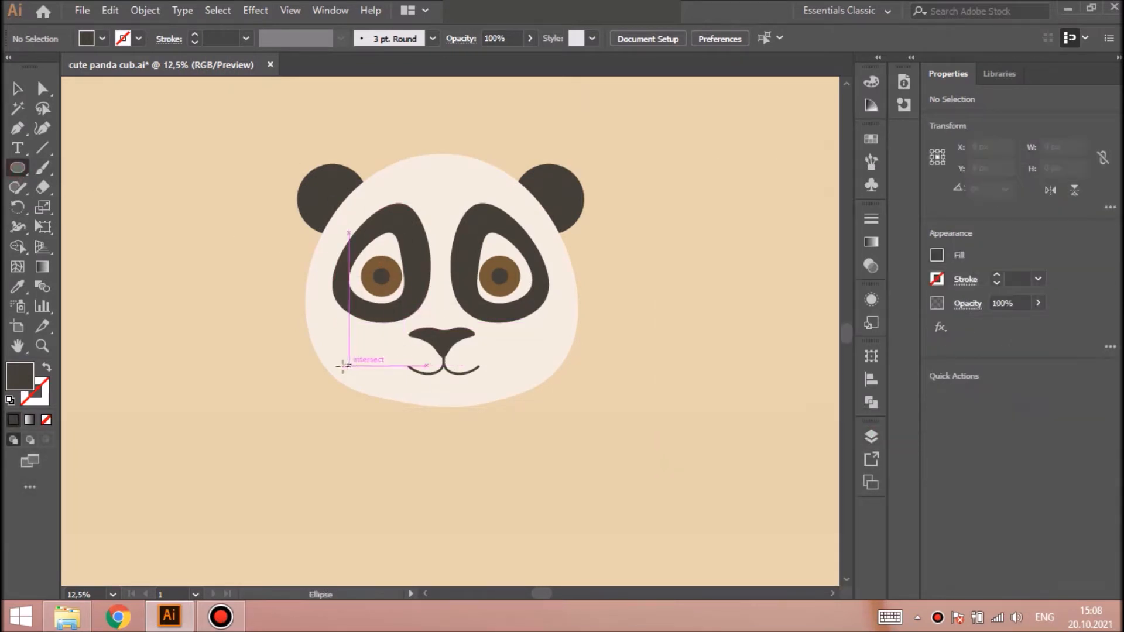
{"action": "left_click_drag", "start_coordinate": [343, 365], "coordinate": [385, 414]}
{"action": "left_click_drag", "start_coordinate": [361, 365], "coordinate": [313, 349]}
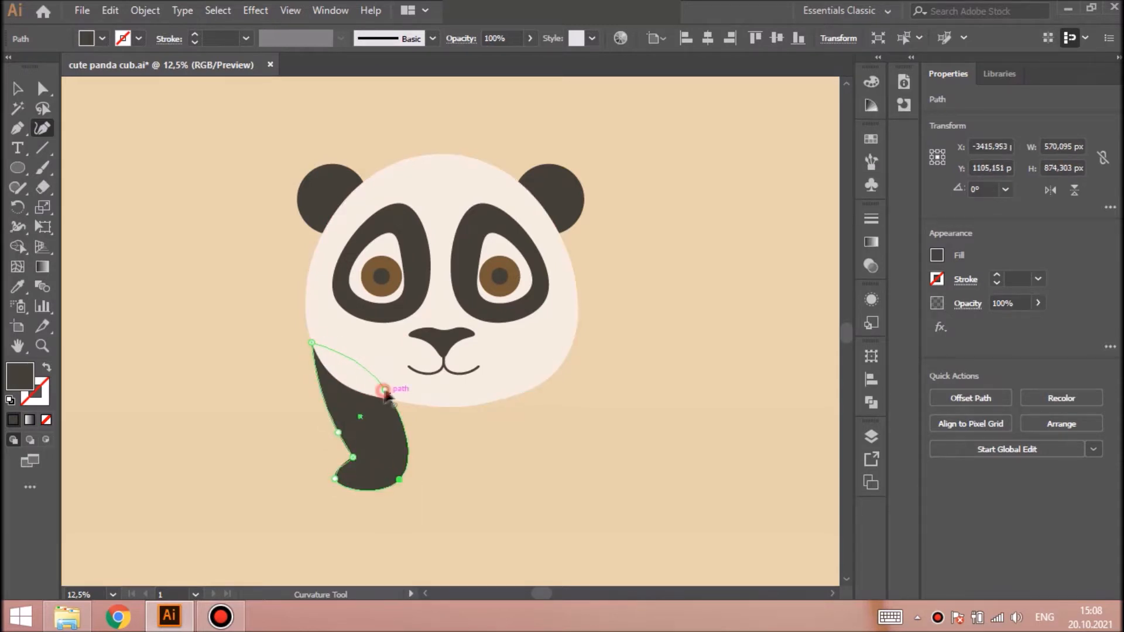
Copy the left arm in place, reflect the copy, and move it to the opposite side of the body
{"action": "key", "text": "ctrl+f"}
{"action": "left_click", "coordinate": [145, 10]}
{"action": "mouse_move", "coordinate": [228, 23]}
{"action": "left_click", "coordinate": [488, 87]}
{"action": "left_click", "coordinate": [565, 412]}
{"action": "left_click_drag", "start_coordinate": [359, 417], "coordinate": [520, 349]}
{"action": "key", "text": "ctrl+shift+a"}
Draw an ellipse between the arms, give it the head's cream fill, and reshape it into the belly
{"action": "key", "text": "l"}
{"action": "left_click_drag", "start_coordinate": [374, 335], "coordinate": [519, 451]}
{"action": "key", "text": "i"}
{"action": "left_click", "coordinate": [445, 187]}
{"action": "left_click_drag", "start_coordinate": [360, 388], "coordinate": [360, 386]}
{"action": "left_click_drag", "start_coordinate": [519, 393], "coordinate": [526, 387]}
{"action": "left_click_drag", "start_coordinate": [446, 452], "coordinate": [442, 446]}
{"action": "key", "text": "ctrl+shift+a"}
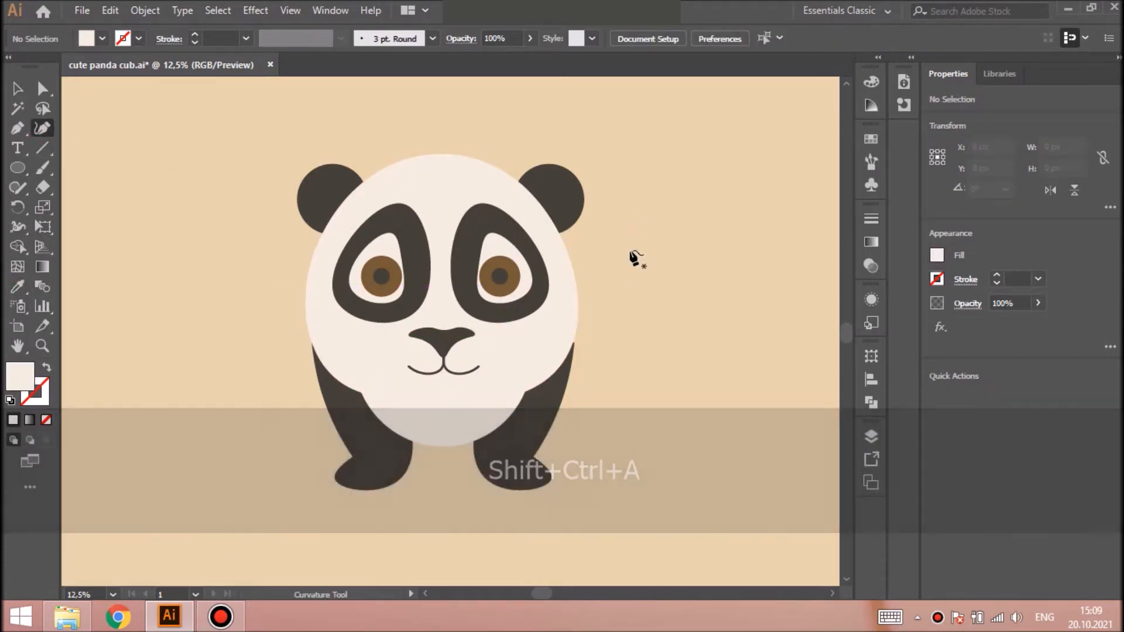
Extend the belly further down and narrow its sides between the arms
{"action": "left_click", "coordinate": [459, 456]}
{"action": "left_click_drag", "start_coordinate": [436, 467], "coordinate": [436, 472]}
{"action": "left_click_drag", "start_coordinate": [527, 387], "coordinate": [514, 396]}
{"action": "key", "text": "ctrl+shift+a"}
Draw a circle about 547 px wide beside the left paw and give it the arm's dark colour
{"action": "key", "text": "l"}
{"action": "left_click_drag", "start_coordinate": [265, 404], "coordinate": [332, 486]}
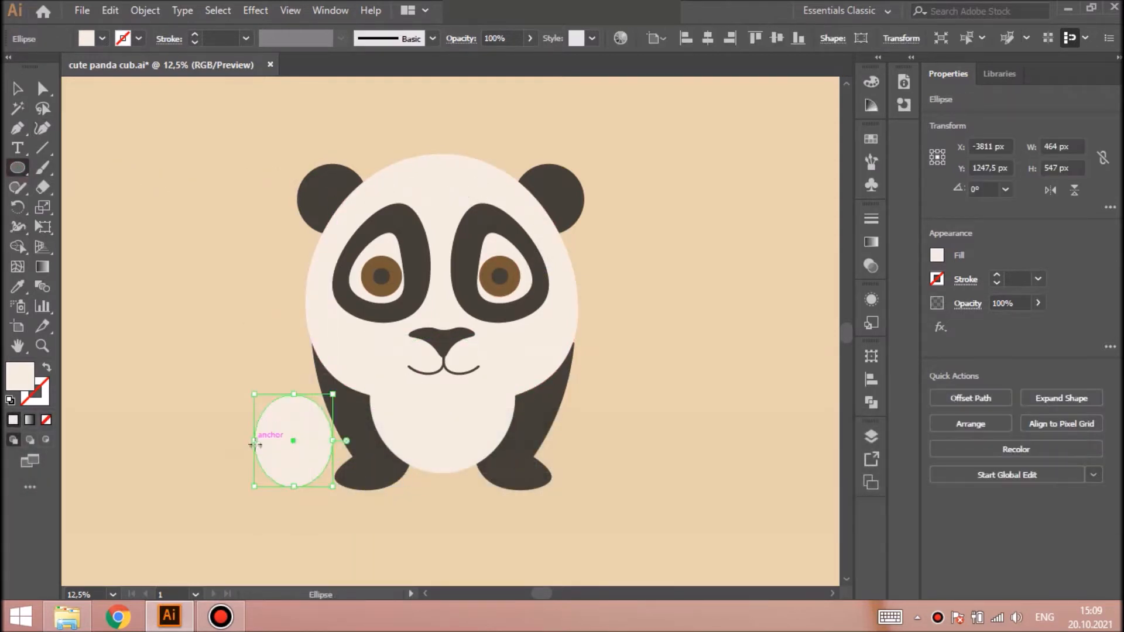
{"action": "key", "text": "ctrl+z"}
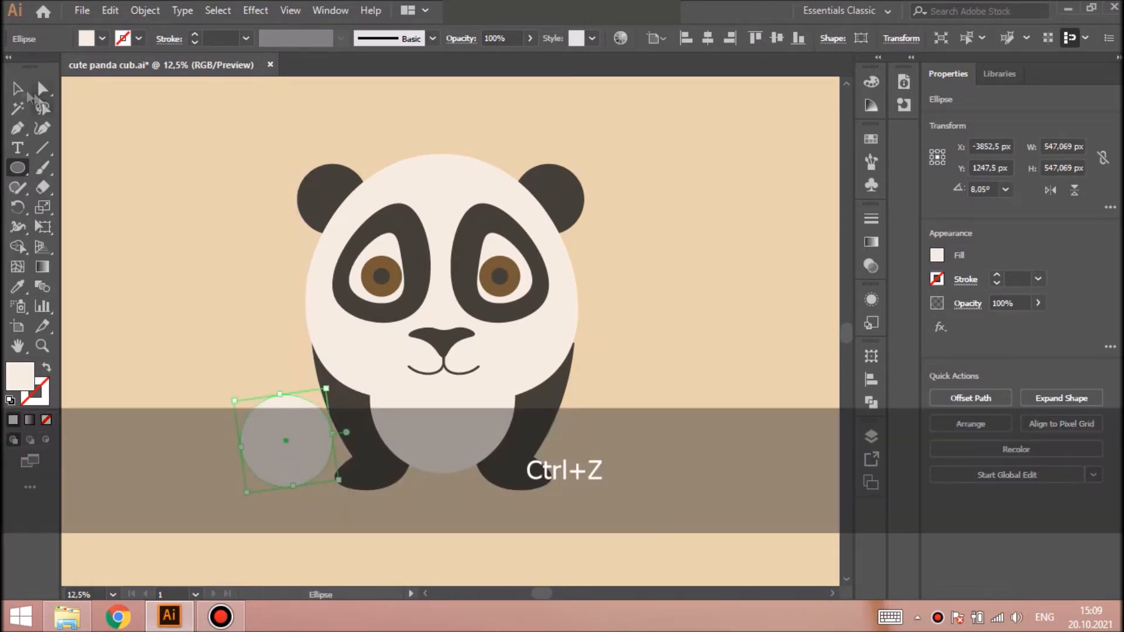
{"action": "key", "text": "v"}
{"action": "left_click_drag", "start_coordinate": [292, 441], "coordinate": [300, 444]}
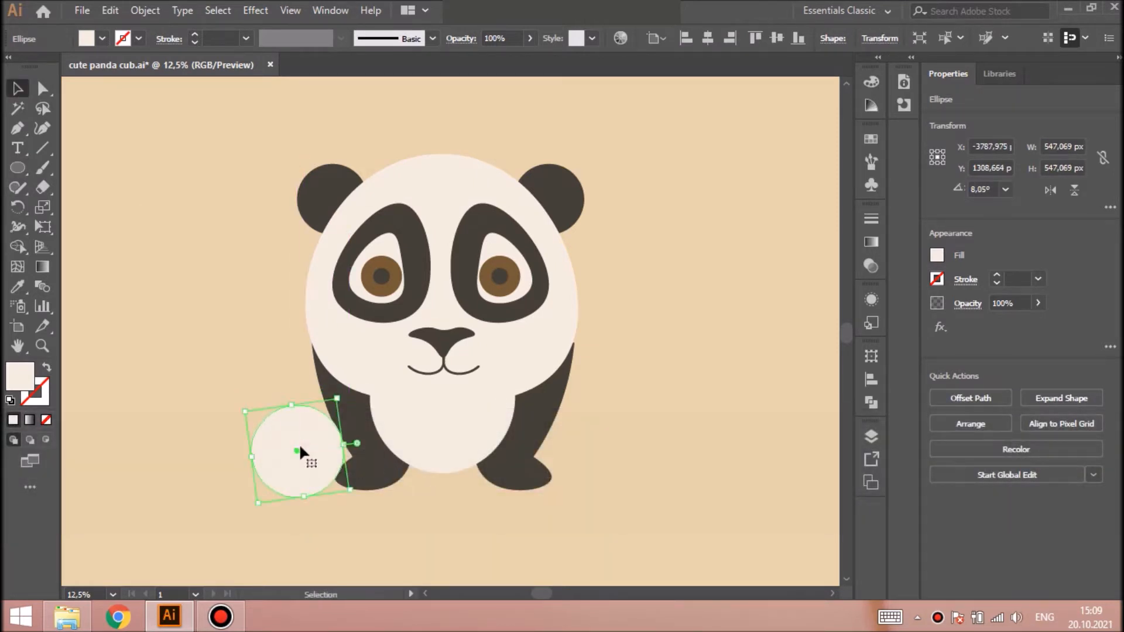
{"action": "key", "text": "i"}
{"action": "left_click", "coordinate": [345, 398]}
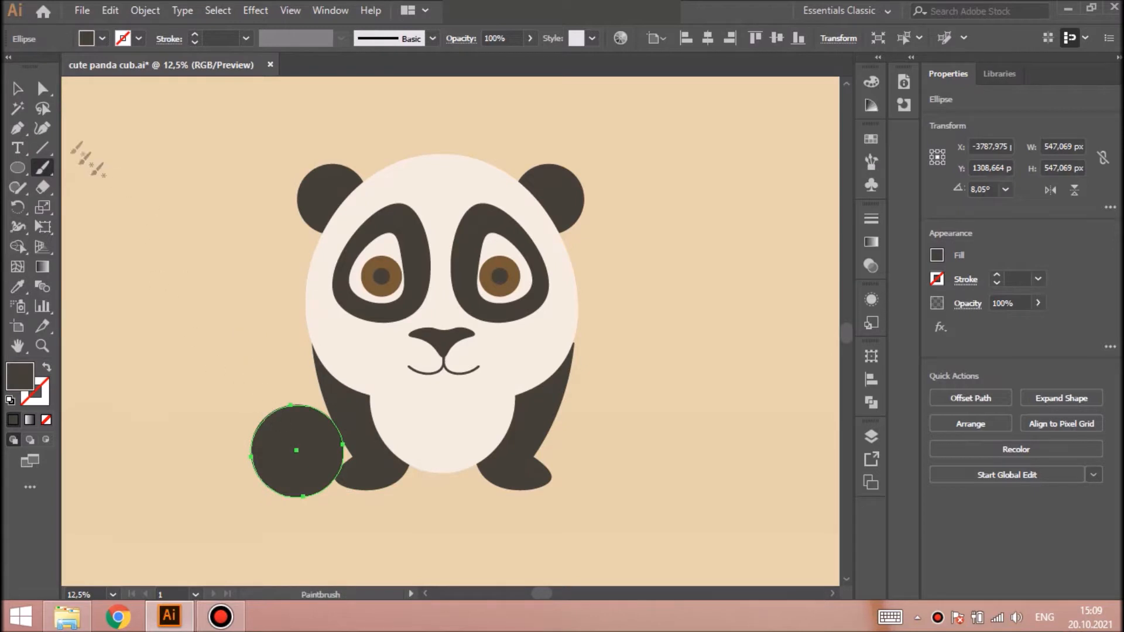
Reshape the dark circle into a three-toed foot, scale it to about 539 × 478 px, and move it over the left paw
{"action": "left_click", "coordinate": [276, 414]}
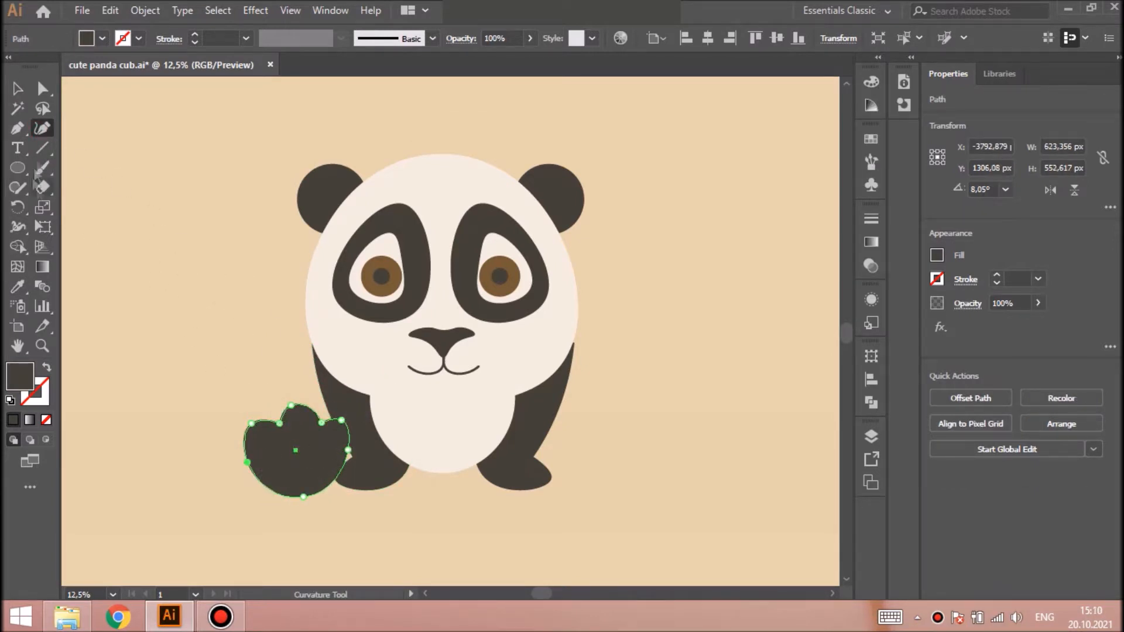
{"action": "left_click_drag", "start_coordinate": [291, 405], "coordinate": [294, 417]}
{"action": "left_click_drag", "start_coordinate": [309, 458], "coordinate": [317, 458]}
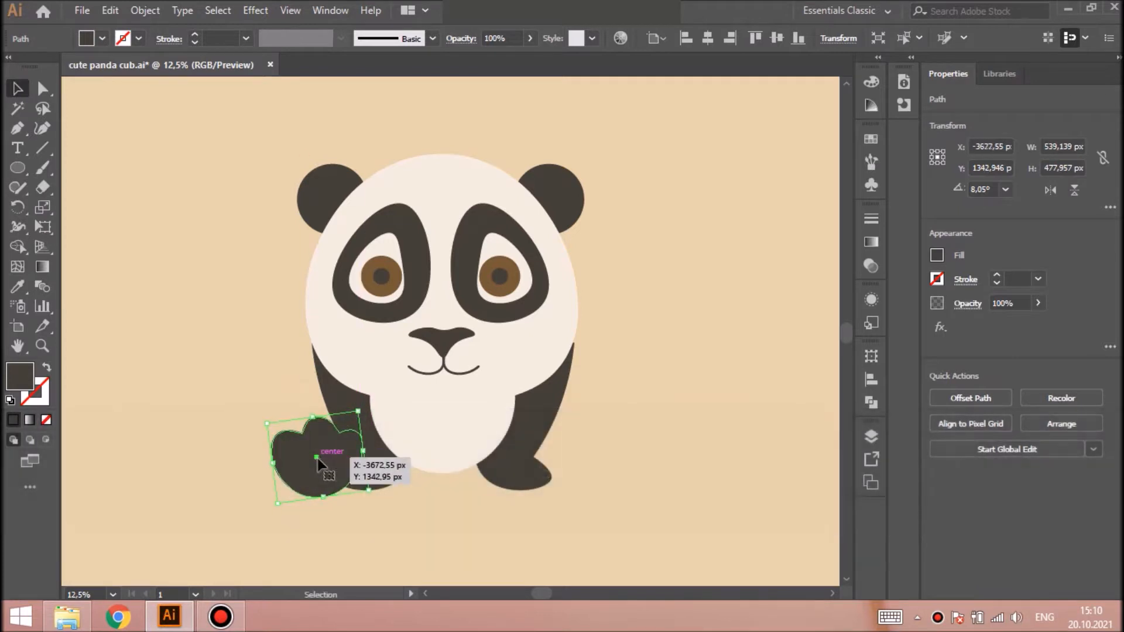
{"action": "left_click", "coordinate": [627, 198]}
Draw a circle about 94 px wide on the foot's outer toe and fill it with near-black
{"action": "left_click", "coordinate": [311, 459]}
{"action": "key", "text": "l"}
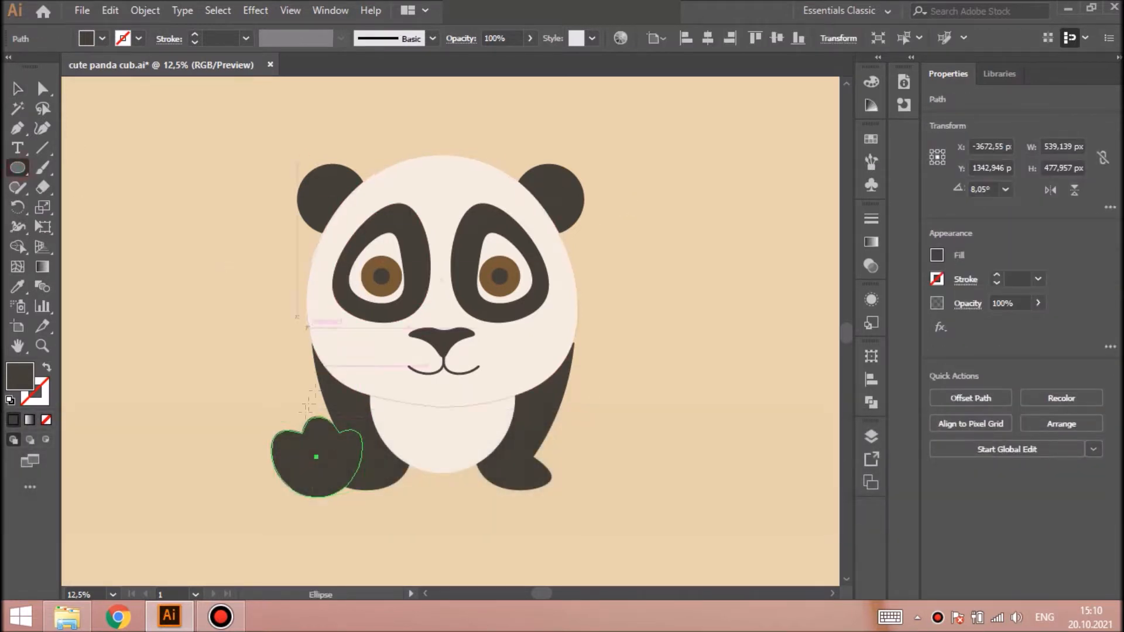
{"action": "left_click_drag", "start_coordinate": [281, 445], "coordinate": [297, 462]}
{"action": "double_click", "coordinate": [19, 376]}
{"action": "left_click", "coordinate": [705, 217]}
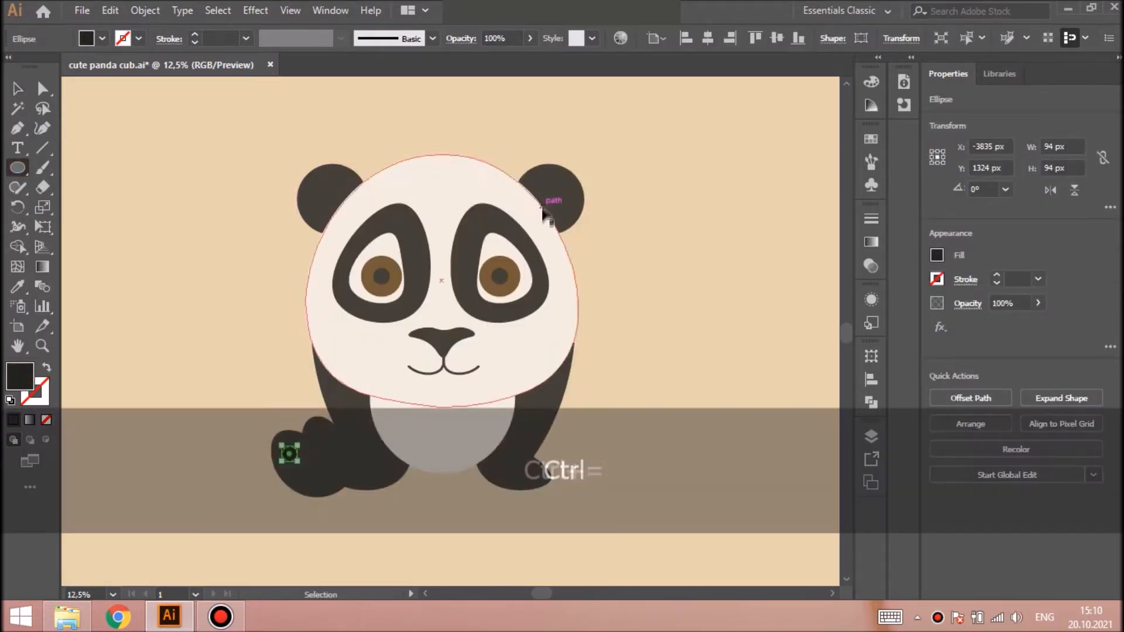
Reshape the outer toe's circle into a teardrop pad and draw an oval pad in the same color on the middle toe
{"action": "key", "text": "ctrl+equal"}
{"action": "key", "text": "ctrl+equal"}
{"action": "key", "text": "ctrl+equal"}
{"action": "key", "text": "v"}
{"action": "key", "text": "l"}
{"action": "mouse_move", "coordinate": [510, 265]}
{"action": "left_mouse_down"}
{"action": "mouse_move", "coordinate": [542, 296]}
{"action": "mouse_move", "coordinate": [526, 314]}
{"action": "left_mouse_up"}
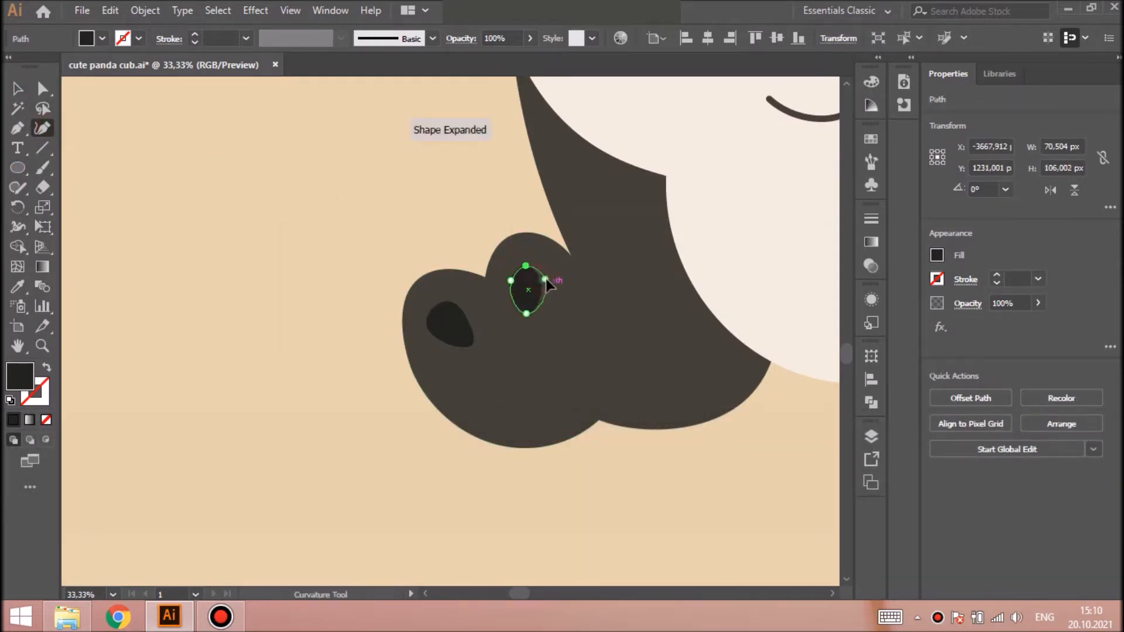
Duplicate the teardrop pad in place, mirror it horizontally, and move the copy onto the inner toe
{"action": "key", "text": "v"}
{"action": "left_click", "coordinate": [448, 324]}
{"action": "key", "text": "ctrl+c"}
{"action": "key", "text": "ctrl+f"}
{"action": "left_click", "coordinate": [145, 10]}
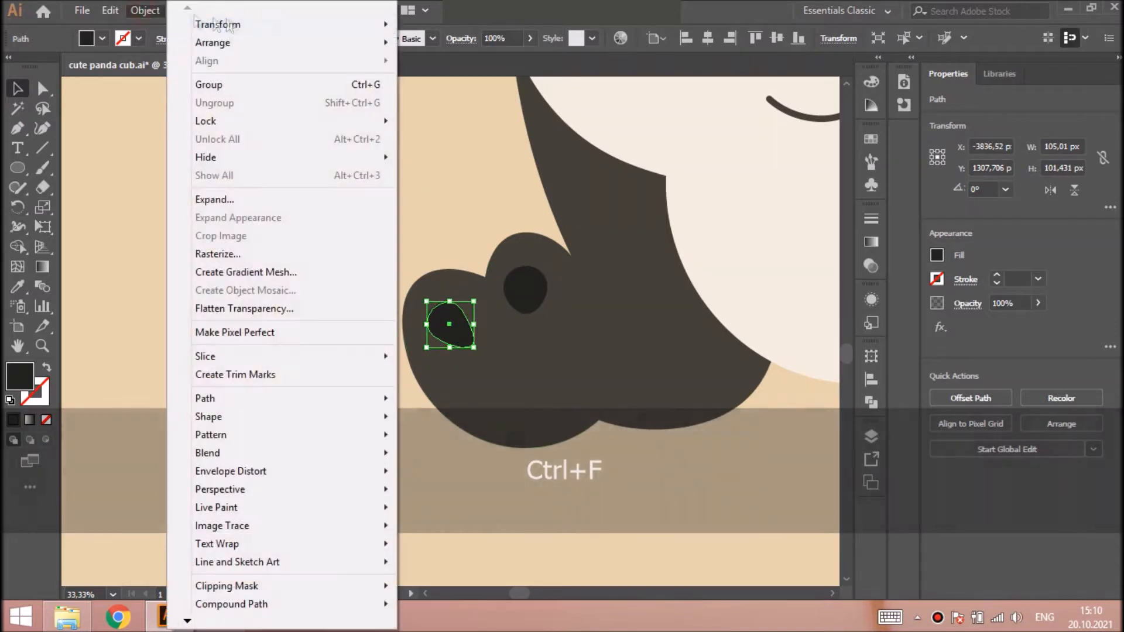
{"action": "mouse_move", "coordinate": [218, 24]}
{"action": "left_click", "coordinate": [497, 70]}
{"action": "left_click", "coordinate": [655, 369]}
{"action": "left_click", "coordinate": [151, 10]}
{"action": "left_click", "coordinate": [439, 85]}
{"action": "left_click", "coordinate": [566, 408]}
{"action": "left_click_drag", "start_coordinate": [450, 325], "coordinate": [603, 325]}
{"action": "key", "text": "ctrl+shift+a"}
Draw an ellipse about 136 × 73 px below the toe pads and reshape it into a curved sole pad about 190 × 117 px
{"action": "key", "text": "l"}
{"action": "left_click_drag", "start_coordinate": [493, 358], "coordinate": [555, 391]}
{"action": "key", "text": "shift+grave"}
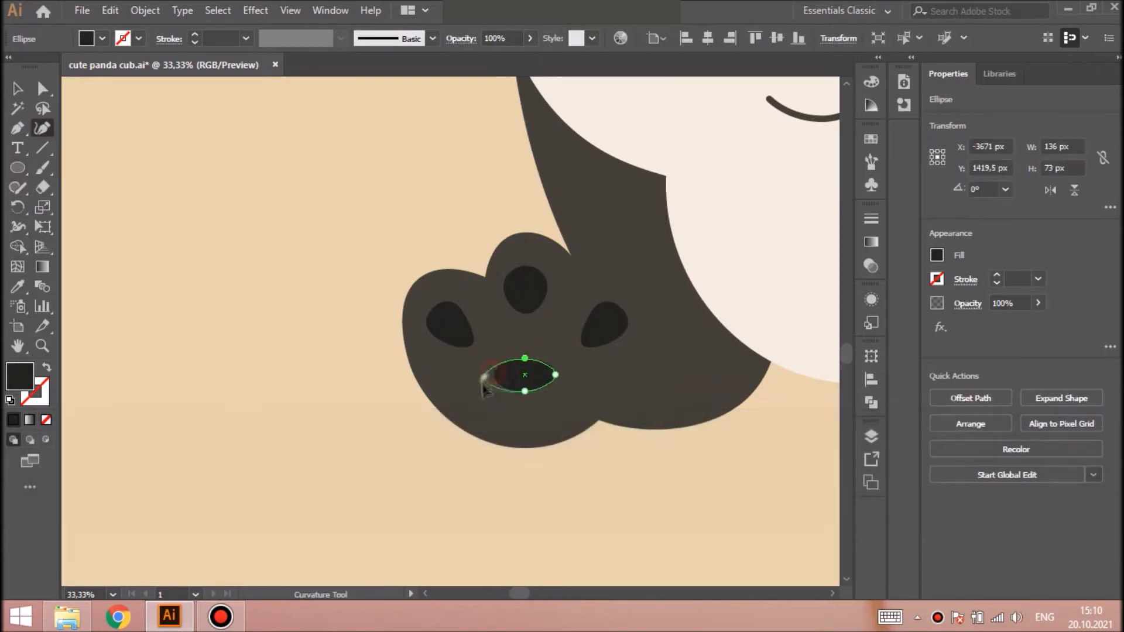
{"action": "left_click_drag", "start_coordinate": [493, 374], "coordinate": [486, 390]}
{"action": "left_click_drag", "start_coordinate": [556, 375], "coordinate": [569, 398]}
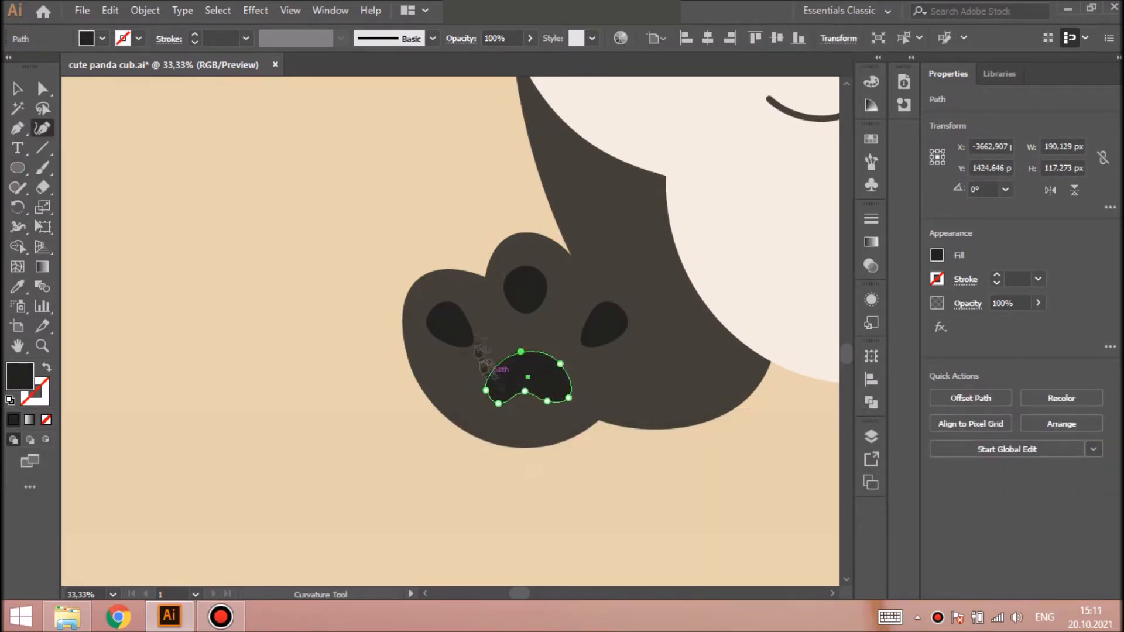
{"action": "key", "text": "v"}
{"action": "key", "text": "ctrl+shift+a"}
Make the middle toe pad narrower and longer, and enlarge the two side toe pads
{"action": "left_click", "coordinate": [530, 289]}
{"action": "left_click_drag", "start_coordinate": [550, 296], "coordinate": [545, 295]}
{"action": "key", "text": "ctrl+shift+a"}
{"action": "left_click", "coordinate": [464, 324]}
{"action": "left_click_drag", "start_coordinate": [473, 302], "coordinate": [480, 295]}
{"action": "left_click", "coordinate": [522, 294]}
{"action": "left_click_drag", "start_coordinate": [526, 325], "coordinate": [526, 330]}
{"action": "left_click", "coordinate": [601, 325]}
{"action": "left_click_drag", "start_coordinate": [580, 301], "coordinate": [571, 291]}
{"action": "key", "text": "ctrl+shift+a"}
Enlarge the sole pad to about 234 × 146 px and refine its lower edge with the Curvature tool
{"action": "left_click", "coordinate": [527, 380]}
{"action": "left_click_drag", "start_coordinate": [528, 402], "coordinate": [473, 395]}
{"action": "left_click", "coordinate": [43, 128]}
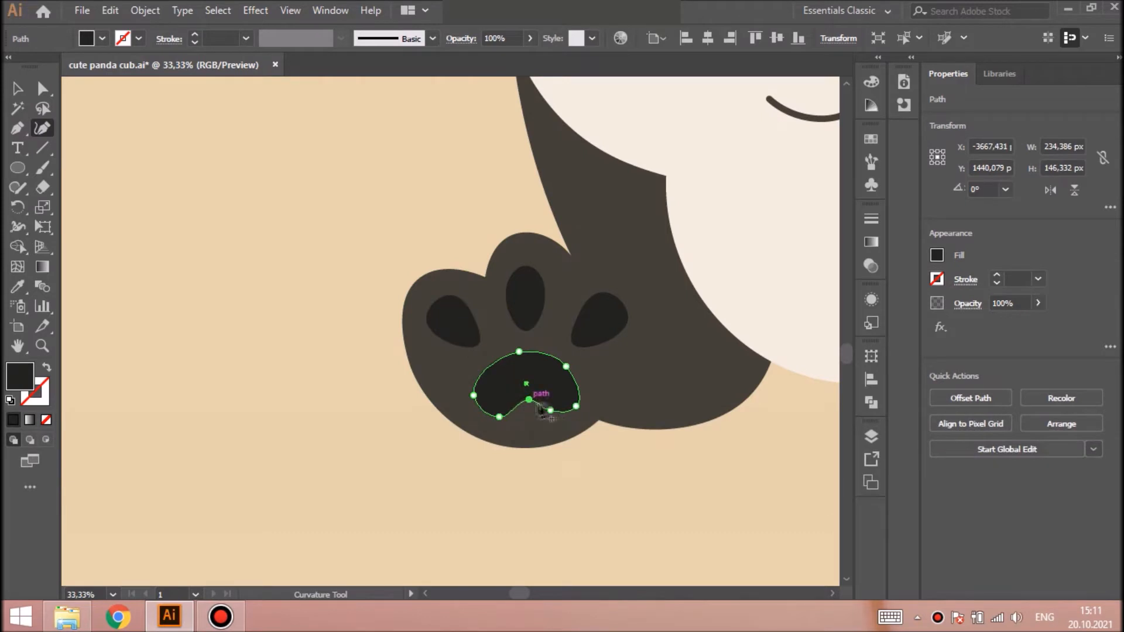
{"action": "key", "text": "ctrl+shift+a"}
{"action": "key", "text": "v"}
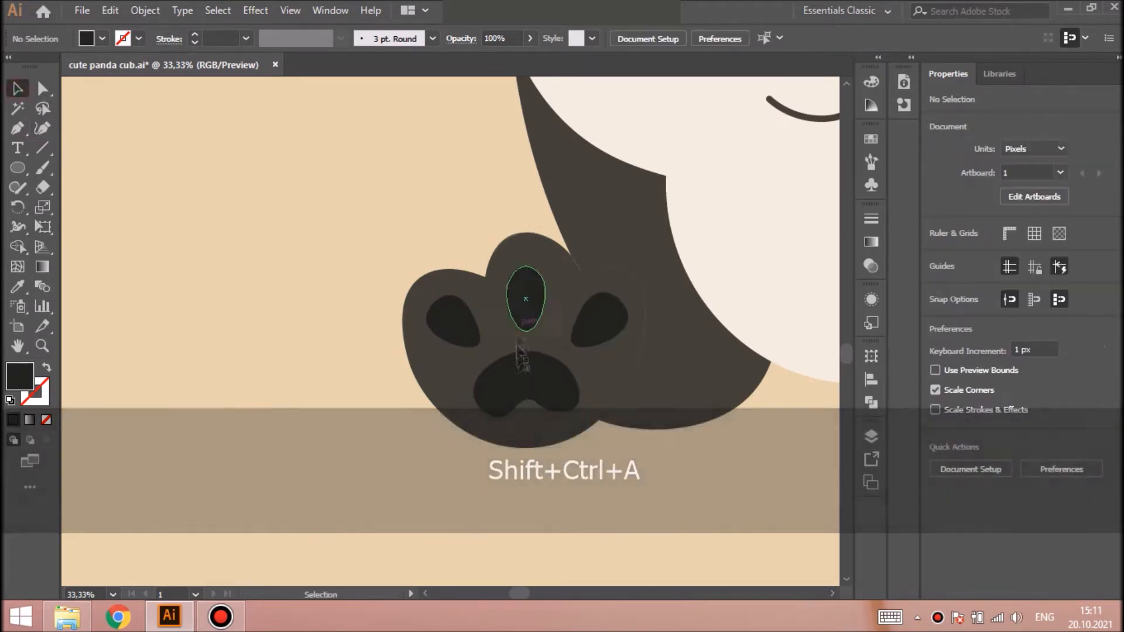
Select the foot together with its toe and sole pads and group them
{"action": "left_click", "coordinate": [525, 375]}
{"action": "left_click", "coordinate": [597, 320], "text": "shift"}
{"action": "left_click", "coordinate": [564, 280], "text": "shift"}
{"action": "left_click", "coordinate": [519, 296], "text": "shift"}
{"action": "key", "text": "ctrl+g"}
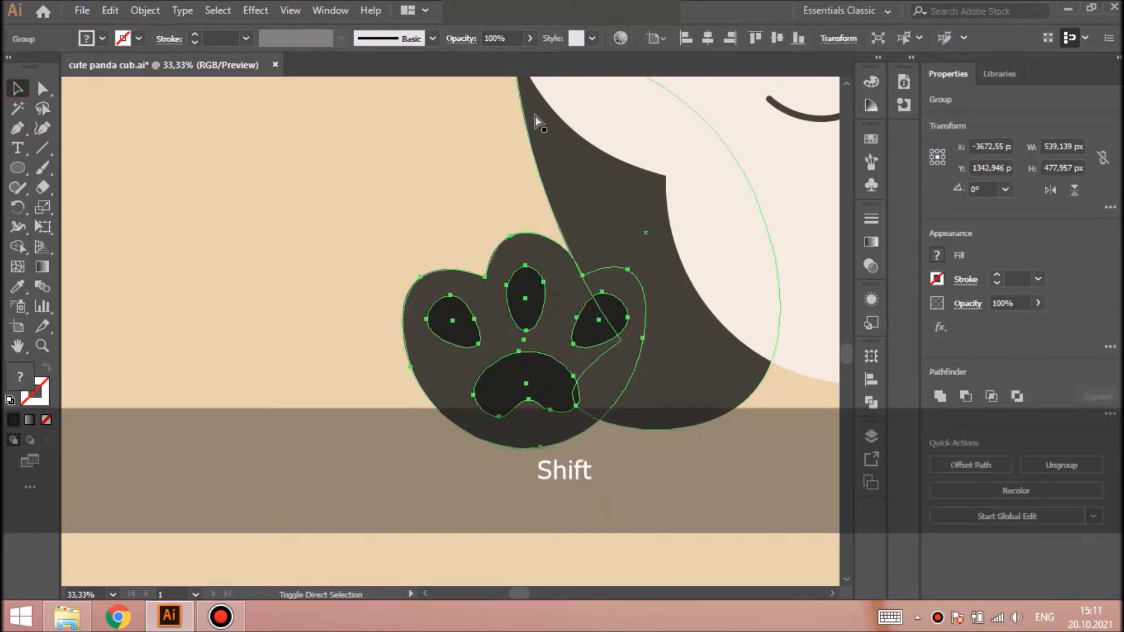
{"action": "key", "text": "ctrl+shift+a"}
Tilt the grouped foot counterclockwise and shift it slightly beside the left arm
{"action": "left_click", "coordinate": [539, 257]}
{"action": "left_click_drag", "start_coordinate": [383, 226], "coordinate": [367, 278]}
{"action": "key", "text": "ctrl+shift+a"}
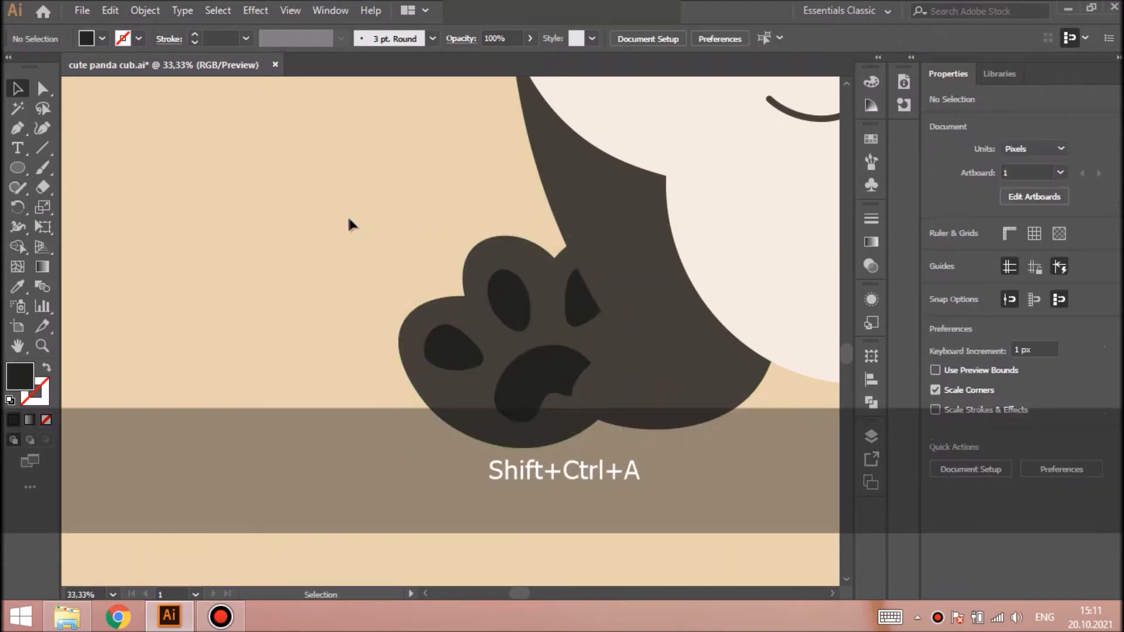
{"action": "key", "text": "ctrl+minus"}
{"action": "key", "text": "ctrl+equal"}
{"action": "left_click_drag", "start_coordinate": [471, 316], "coordinate": [476, 320]}
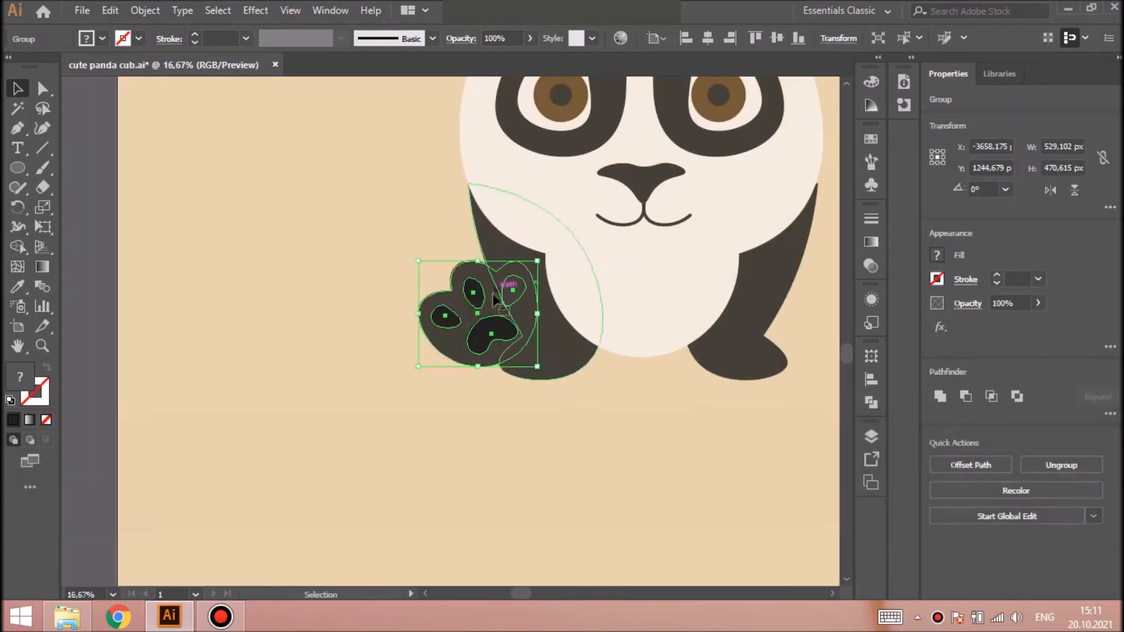
{"action": "key", "text": "ctrl+shift+a"}
Duplicate the belly in place, enlarge the copy to about 930 × 892 px, give it the dark body color, and send it to the back
{"action": "scroll", "coordinate": [841, 355], "scroll_direction": "right", "scroll_amount": 3}
{"action": "scroll", "coordinate": [842, 355], "scroll_direction": "up", "scroll_amount": 2}
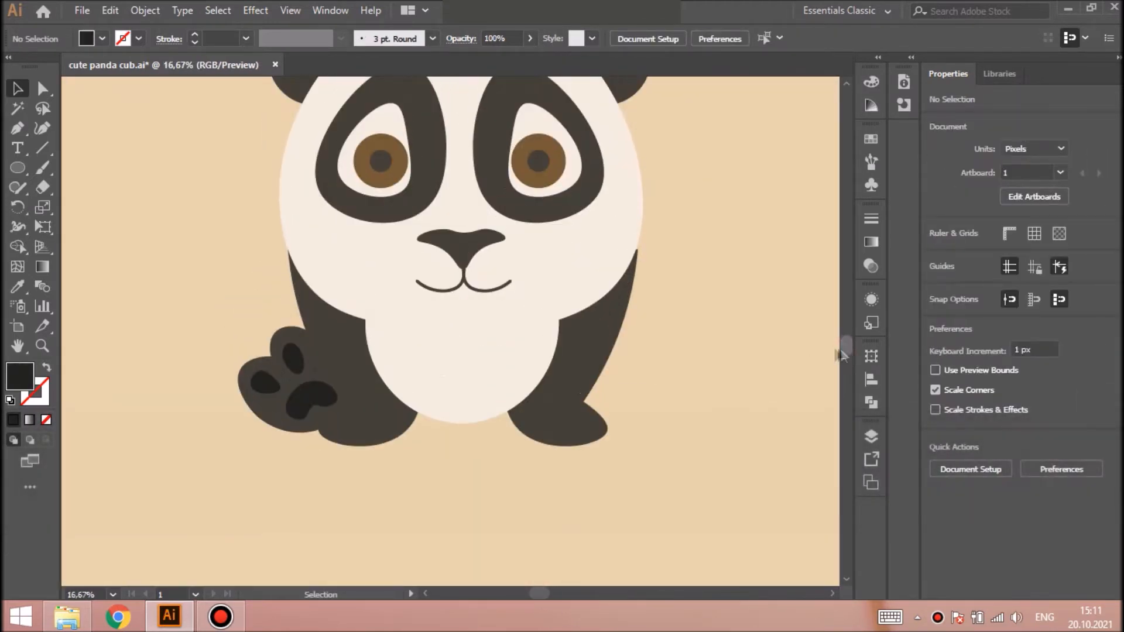
{"action": "left_click", "coordinate": [446, 394]}
{"action": "key", "text": "ctrl+c"}
{"action": "key", "text": "ctrl+f"}
{"action": "left_click_drag", "start_coordinate": [462, 423], "coordinate": [469, 446]}
{"action": "key", "text": "i"}
{"action": "left_click", "coordinate": [627, 244]}
{"action": "key", "text": "ctrl+shift+bracketleft"}
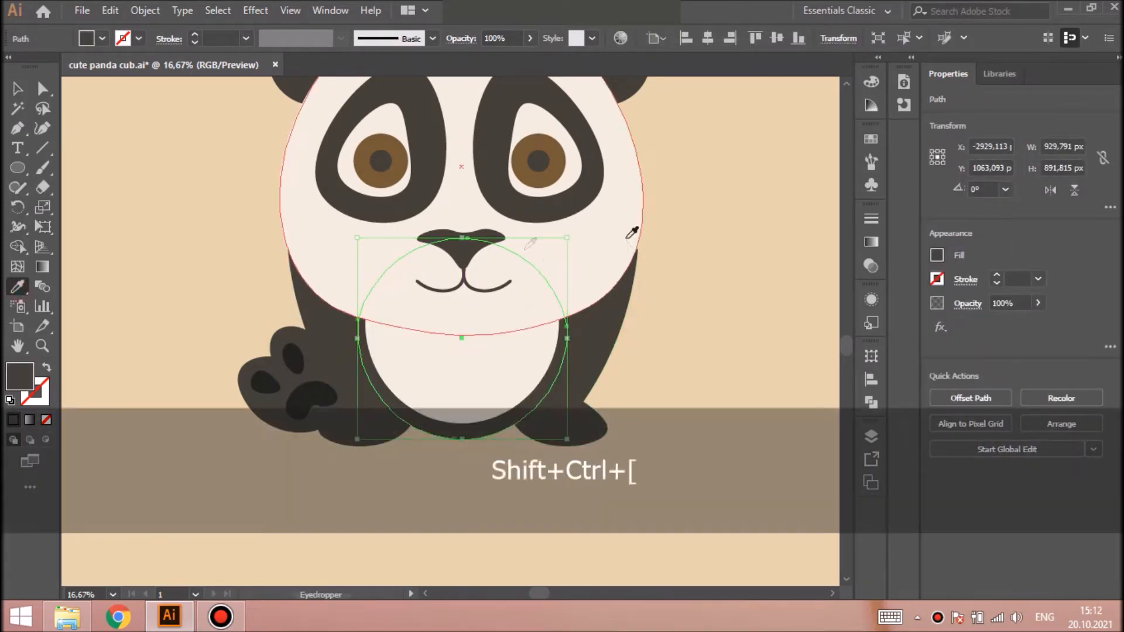
{"action": "key", "text": "ctrl+shift+a"}
Duplicate the grouped foot in place, mirror it horizontally, and move the copy beside the right arm
{"action": "key", "text": "v"}
{"action": "left_click", "coordinate": [258, 376]}
{"action": "key", "text": "ctrl+c"}
{"action": "key", "text": "ctrl+f"}
{"action": "left_click", "coordinate": [145, 10]}
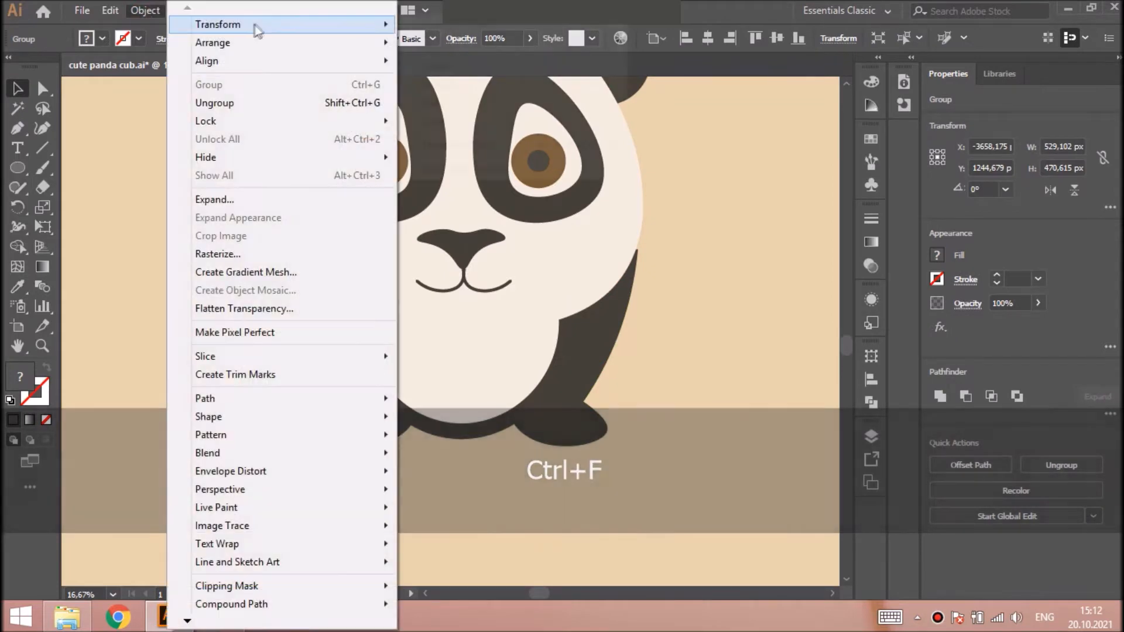
{"action": "mouse_move", "coordinate": [328, 24]}
{"action": "left_click", "coordinate": [506, 85]}
{"action": "key", "text": "Return"}
{"action": "left_click_drag", "start_coordinate": [293, 375], "coordinate": [636, 375]}
{"action": "key", "text": "ctrl+shift+a"}
Select both feet and bring them to the front
{"action": "scroll", "coordinate": [849, 340], "scroll_direction": "up", "scroll_amount": 2}
{"action": "left_click", "coordinate": [290, 456]}
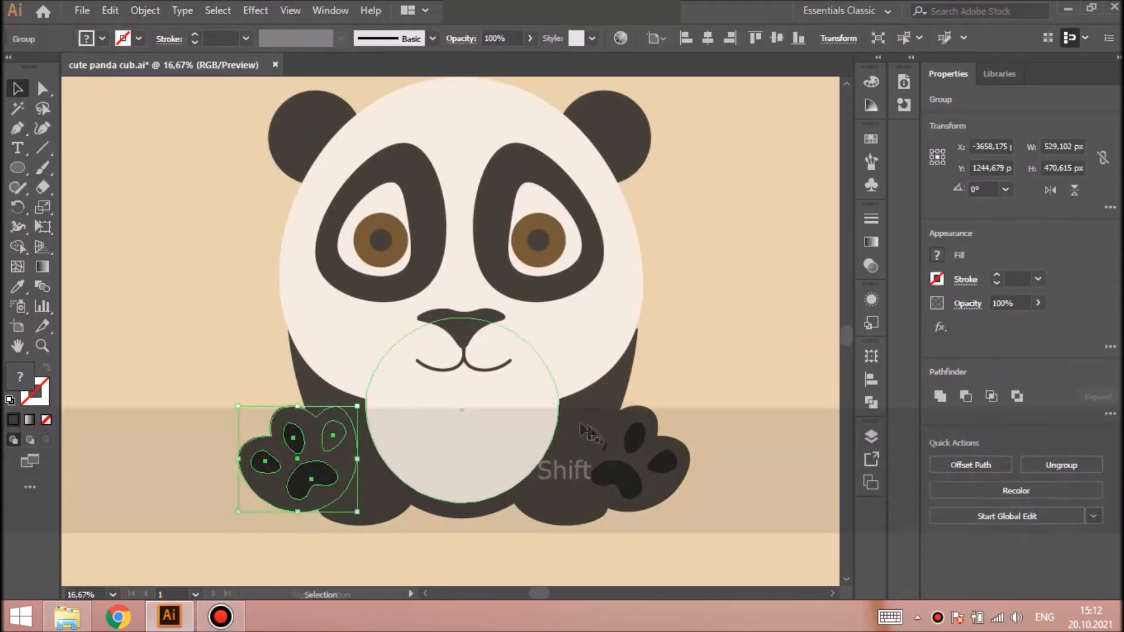
{"action": "left_click", "coordinate": [635, 457], "text": "shift"}
{"action": "key", "text": "ctrl+shift+bracketright"}
{"action": "key", "text": "ctrl+shift+a"}
Select both arms and narrow them together evenly toward the body's center
{"action": "left_click", "coordinate": [363, 489]}
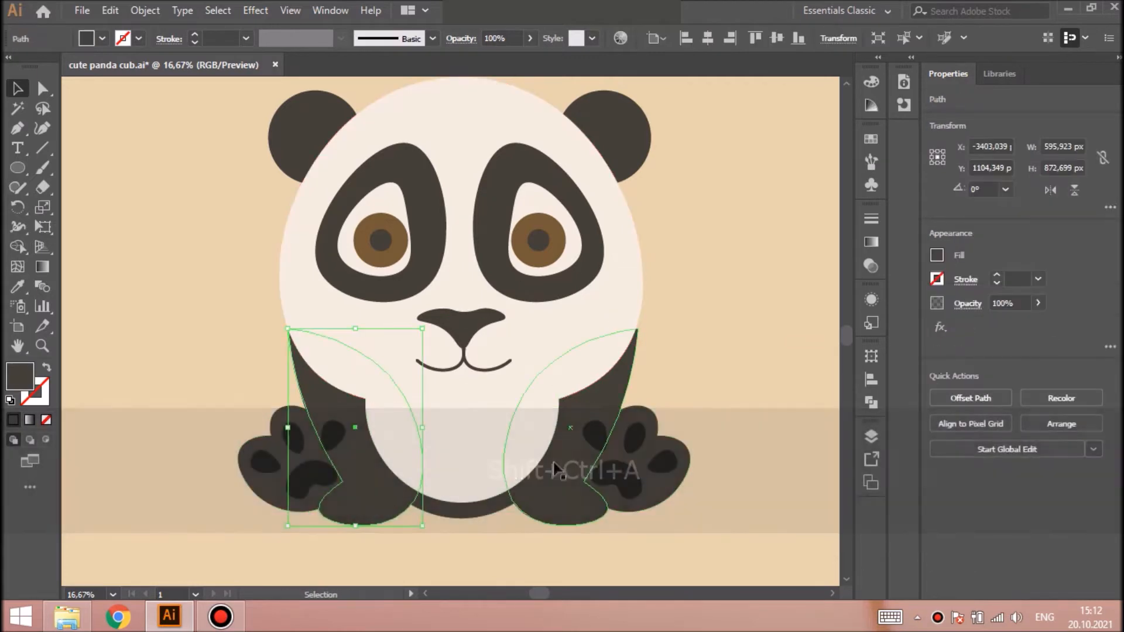
{"action": "left_click", "coordinate": [548, 481], "text": "shift"}
{"action": "left_click_drag", "start_coordinate": [637, 432], "coordinate": [624, 430]}
{"action": "key", "text": "ctrl+shift+a"}
Widen the pair of arms slightly from the center
{"action": "left_click_drag", "start_coordinate": [847, 336], "coordinate": [847, 340]}
{"action": "left_click", "coordinate": [577, 412]}
{"action": "left_click", "coordinate": [554, 449]}
{"action": "left_click", "coordinate": [374, 441], "text": "shift"}
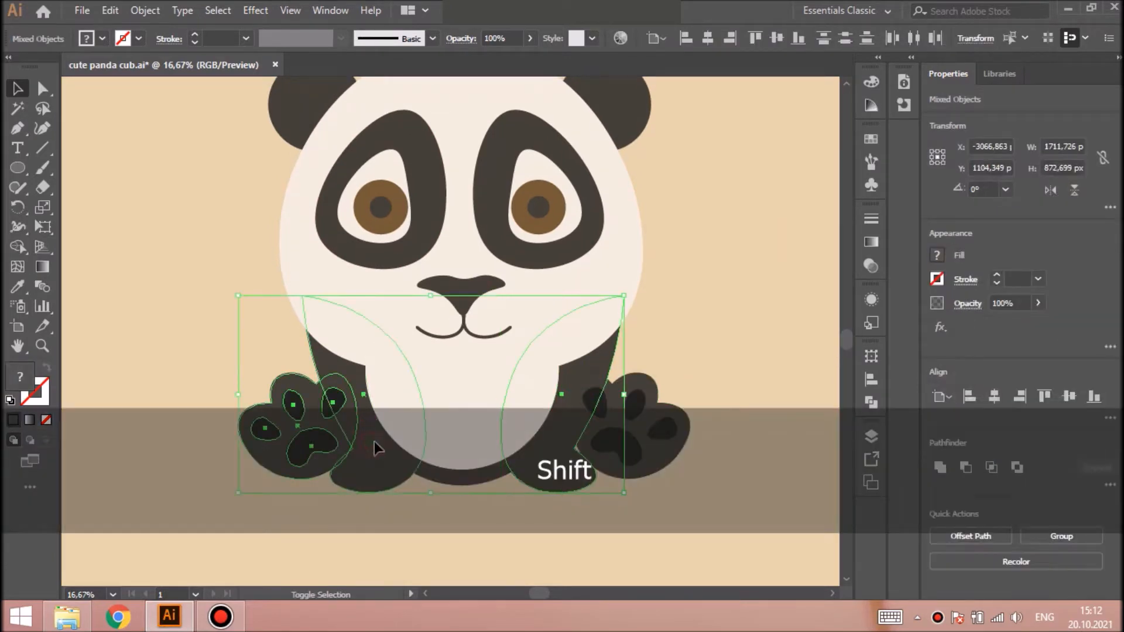
{"action": "left_click_drag", "start_coordinate": [625, 394], "coordinate": [631, 394]}
{"action": "key", "text": "ctrl+shift+a"}
Send both feet one level backward so the arms overlap their inner toes
{"action": "left_click", "coordinate": [633, 402]}
{"action": "left_click", "coordinate": [331, 402], "text": "shift"}
{"action": "key", "text": "ctrl+["}
{"action": "key", "text": "ctrl+shift+a"}
Paint a jagged tuft of hair about 582 px wide on top of the head and give it the head's cream fill
{"action": "left_click_drag", "start_coordinate": [846, 340], "coordinate": [847, 323]}
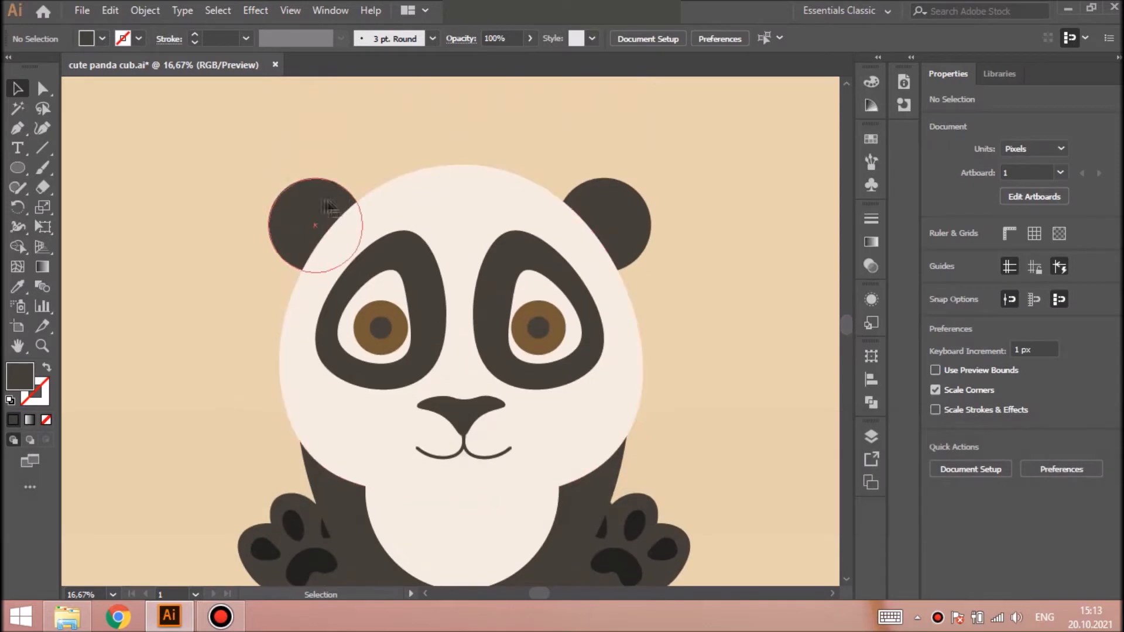
{"action": "left_click", "coordinate": [42, 167]}
{"action": "left_click", "coordinate": [409, 187], "text": "ctrl"}
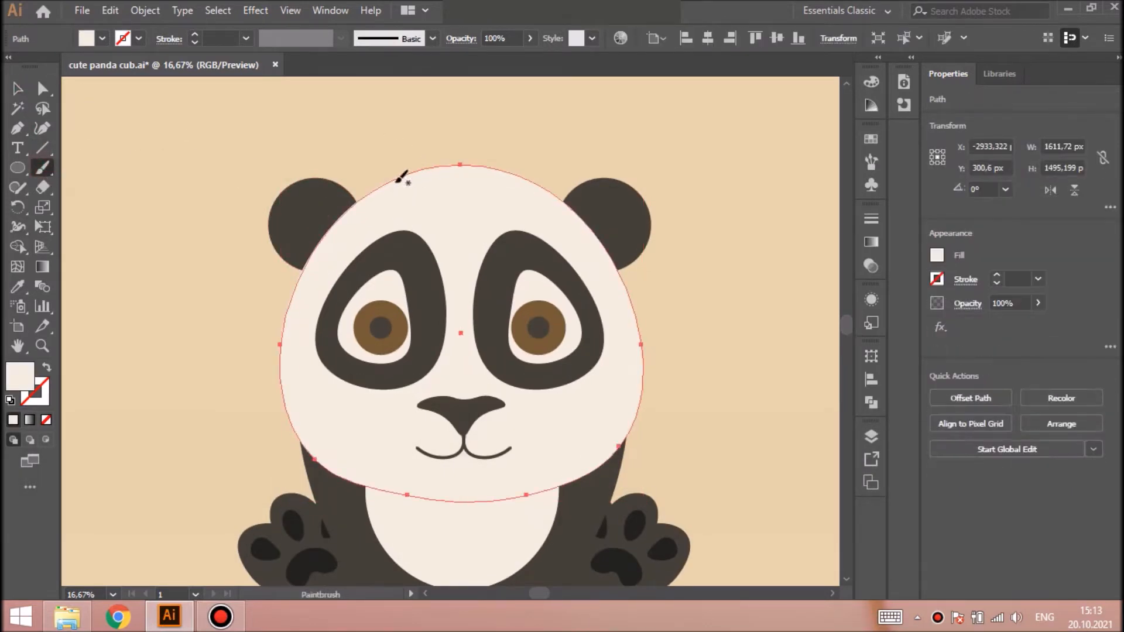
{"action": "left_click_drag", "start_coordinate": [499, 162], "coordinate": [523, 179]}
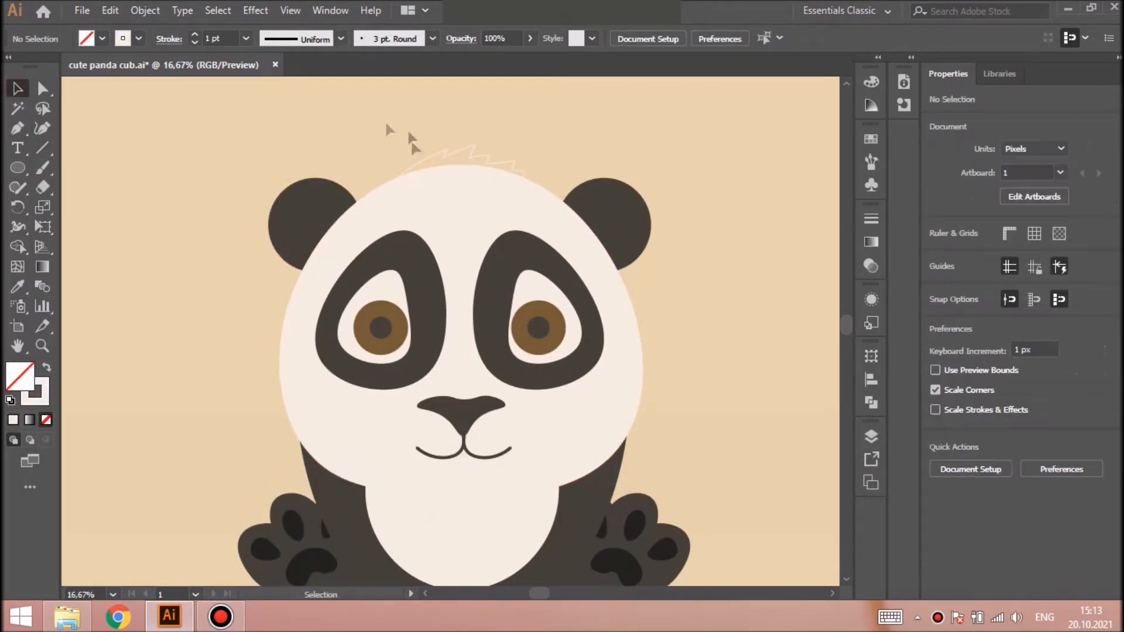
{"action": "key", "text": "i"}
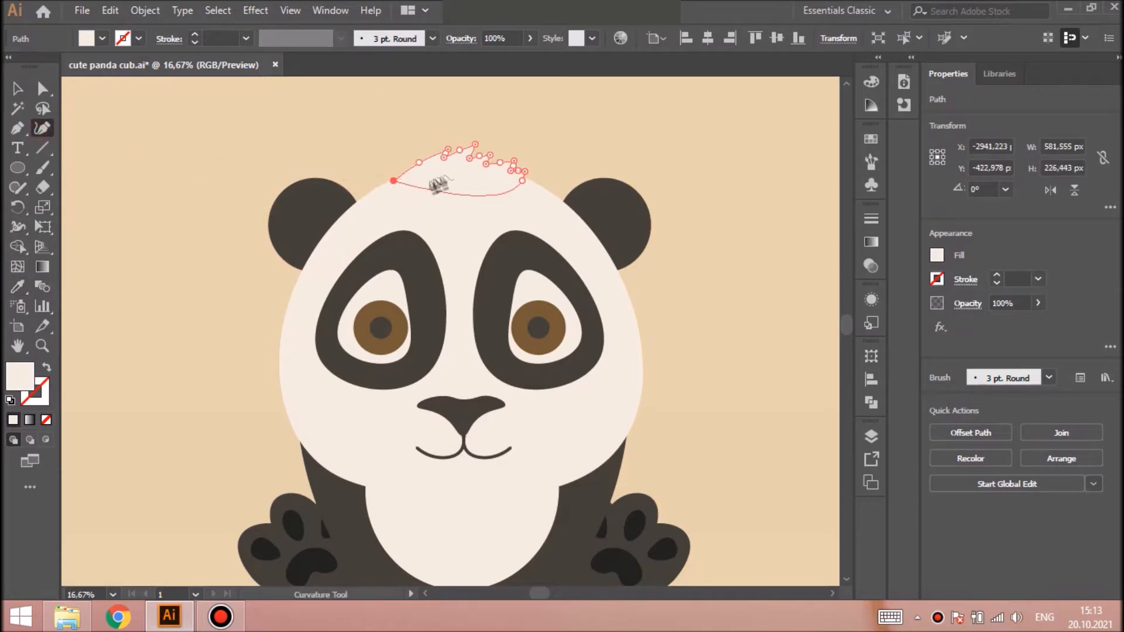
{"action": "key", "text": "ctrl+shift+a"}
{"action": "left_click", "coordinate": [17, 89]}
Duplicate the left ear circle in place and shrink the copy to about 248 px for the inner ear
{"action": "left_click_drag", "start_coordinate": [847, 324], "coordinate": [848, 331]}
{"action": "left_click", "coordinate": [303, 151]}
{"action": "key", "text": "ctrl+c"}
{"action": "key", "text": "ctrl+f"}
{"action": "left_click_drag", "start_coordinate": [268, 126], "coordinate": [293, 151]}
{"action": "left_click_drag", "start_coordinate": [293, 220], "coordinate": [298, 206]}
{"action": "left_click_drag", "start_coordinate": [362, 150], "coordinate": [354, 151]}
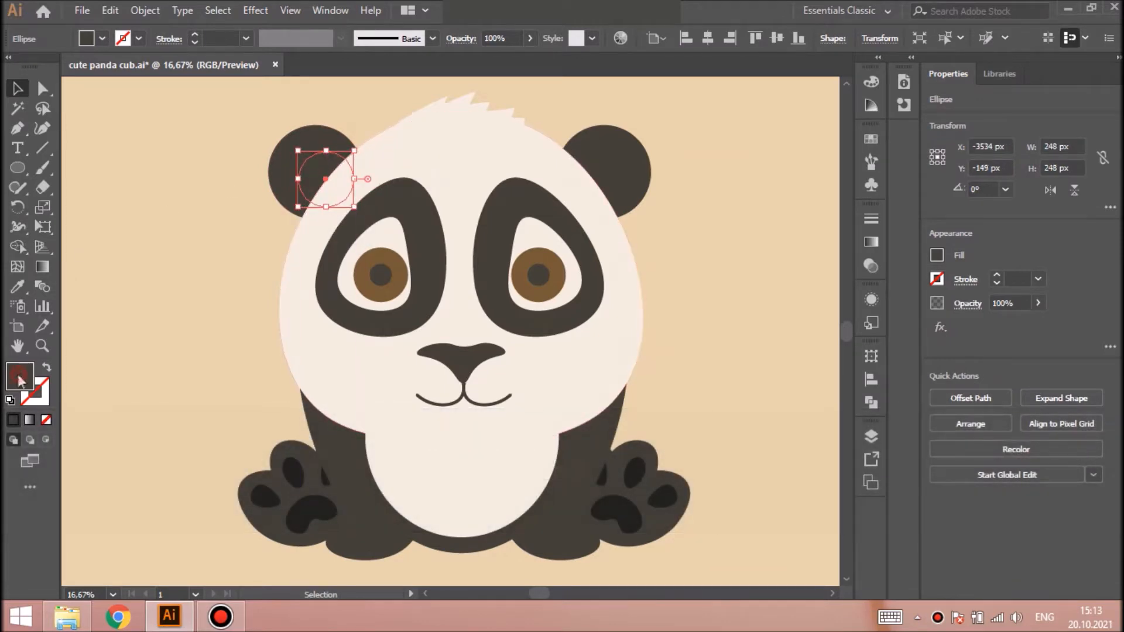
Fill the left inner-ear circle with a darker shade of the background beige
{"action": "double_click", "coordinate": [21, 380]}
{"action": "left_click", "coordinate": [394, 237]}
{"action": "left_click", "coordinate": [739, 215]}
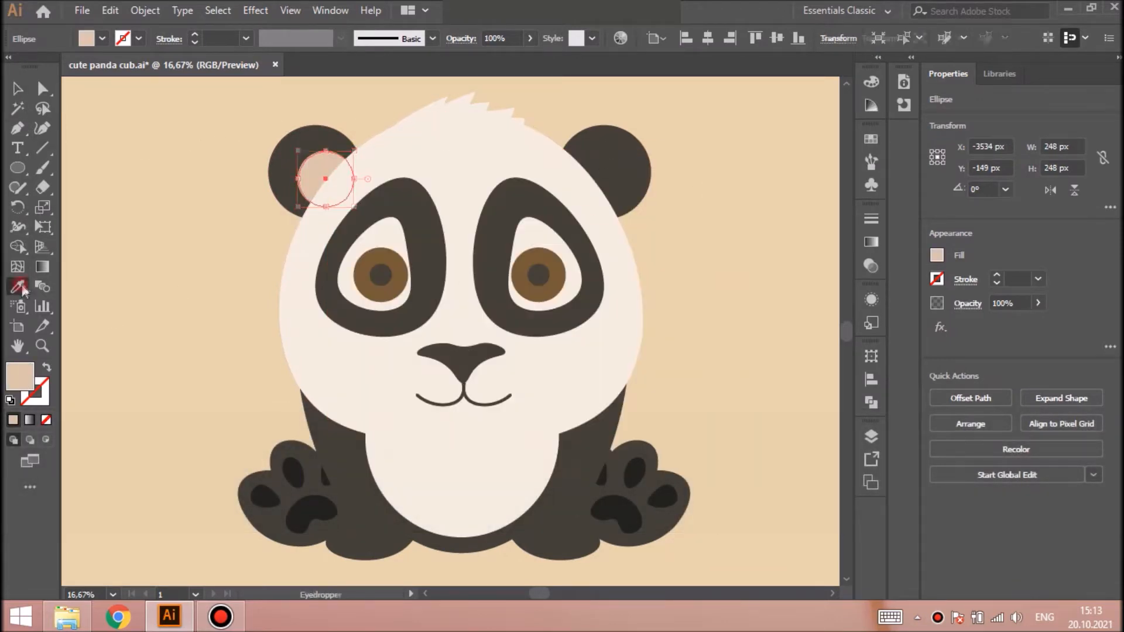
{"action": "double_click", "coordinate": [21, 377]}
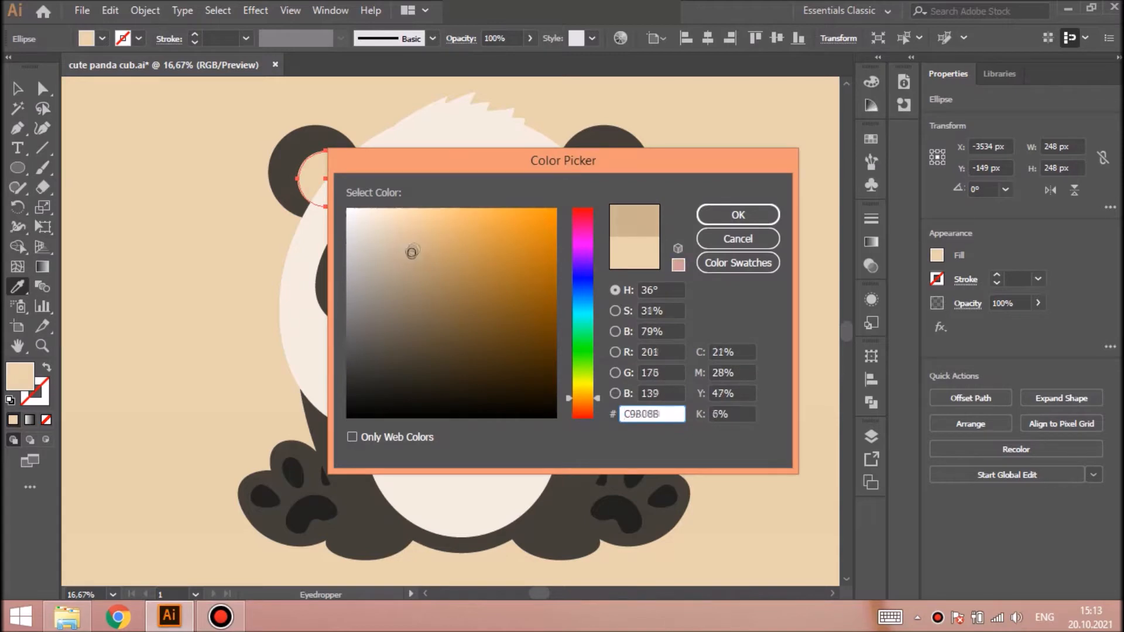
{"action": "left_click", "coordinate": [737, 215]}
Copy the inner-ear circle onto the right ear and place it behind the head
{"action": "left_click", "coordinate": [18, 88]}
{"action": "key", "text": "ctrl+c"}
{"action": "key", "text": "ctrl+f"}
{"action": "left_click_drag", "start_coordinate": [325, 179], "coordinate": [594, 178]}
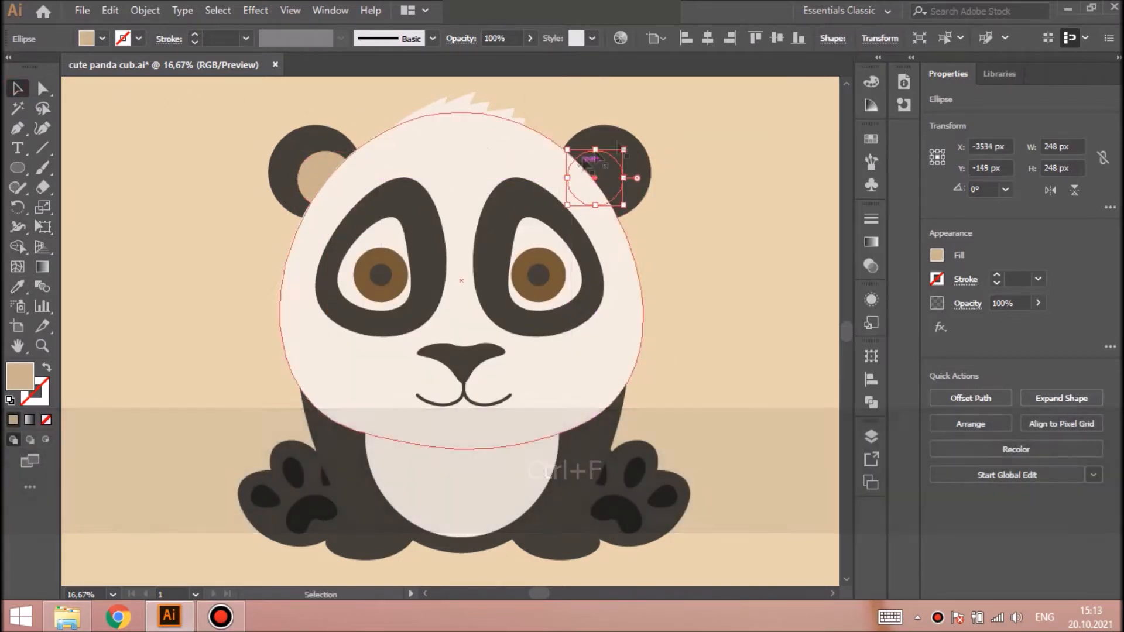
{"action": "key", "text": "ctrl+x"}
{"action": "key", "text": "ctrl+f"}
{"action": "key", "text": "shift+ctrl+a"}
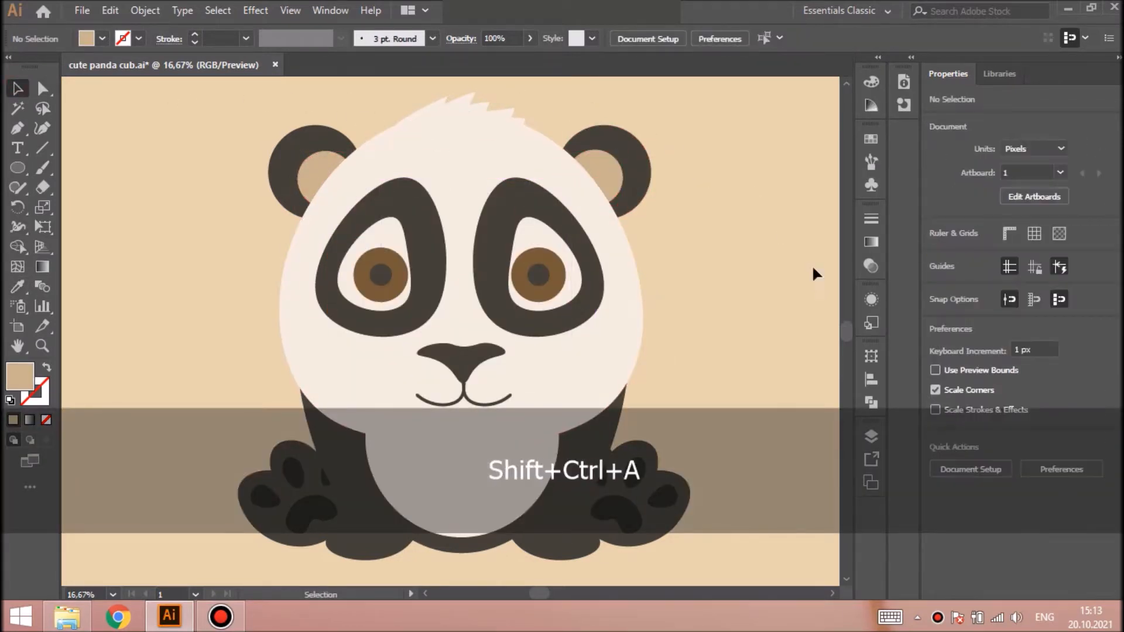
{"action": "left_click", "coordinate": [563, 372]}
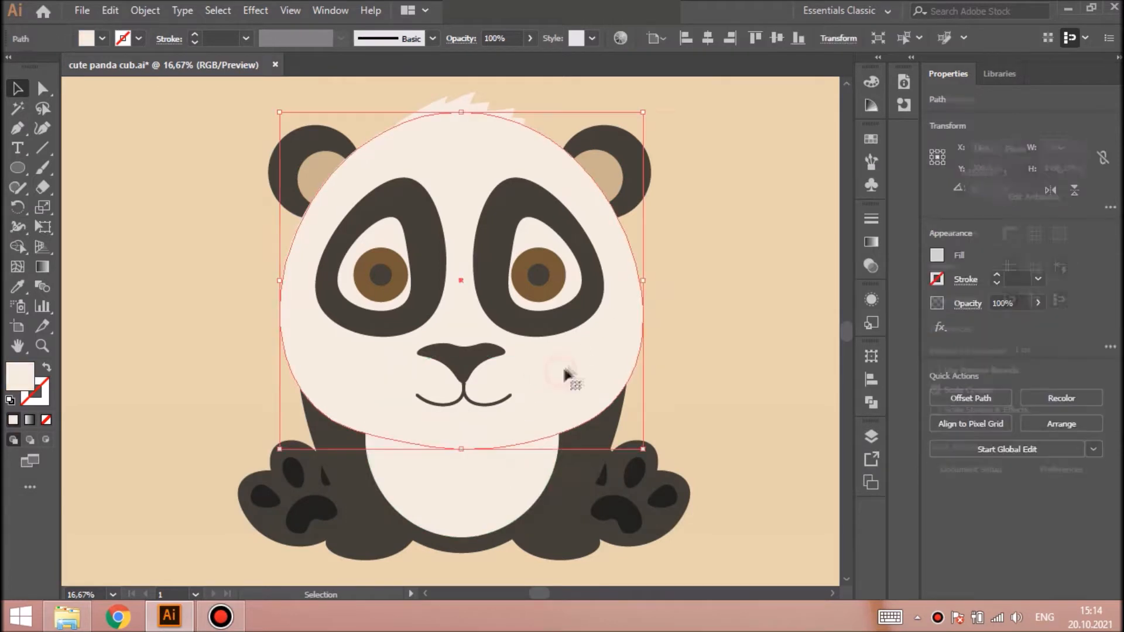
{"action": "key", "text": "ctrl"}
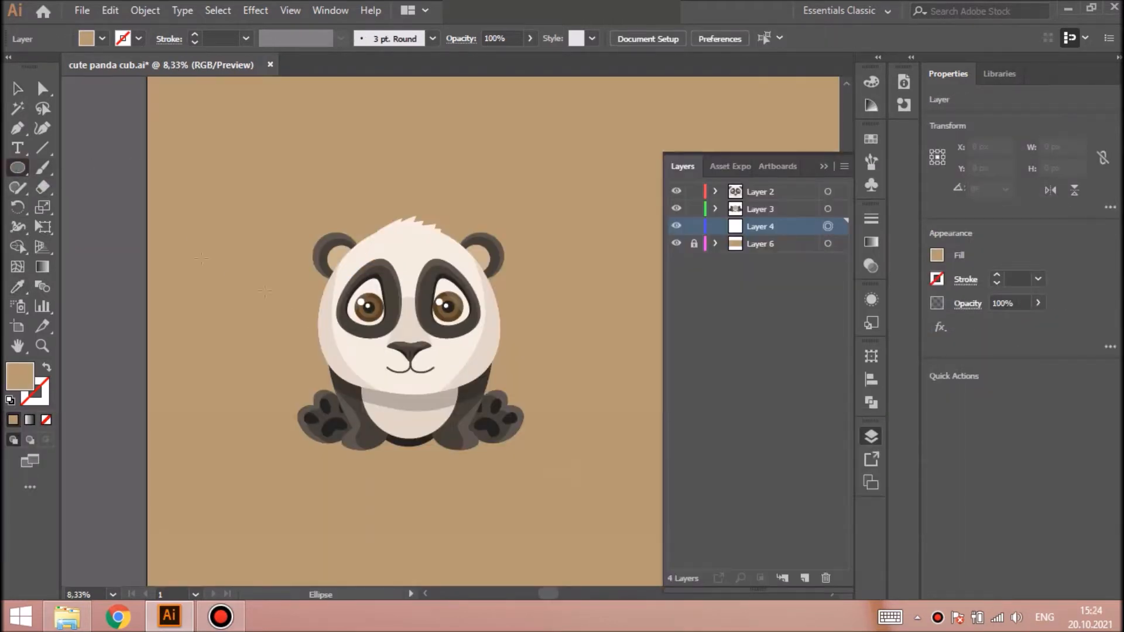
Draw a flat shadow ellipse about 2402 × 397 px under the panda on Layer 4 and fill it with a darker brown
{"action": "left_click_drag", "start_coordinate": [439, 429], "coordinate": [556, 467]}
{"action": "double_click", "coordinate": [19, 376]}
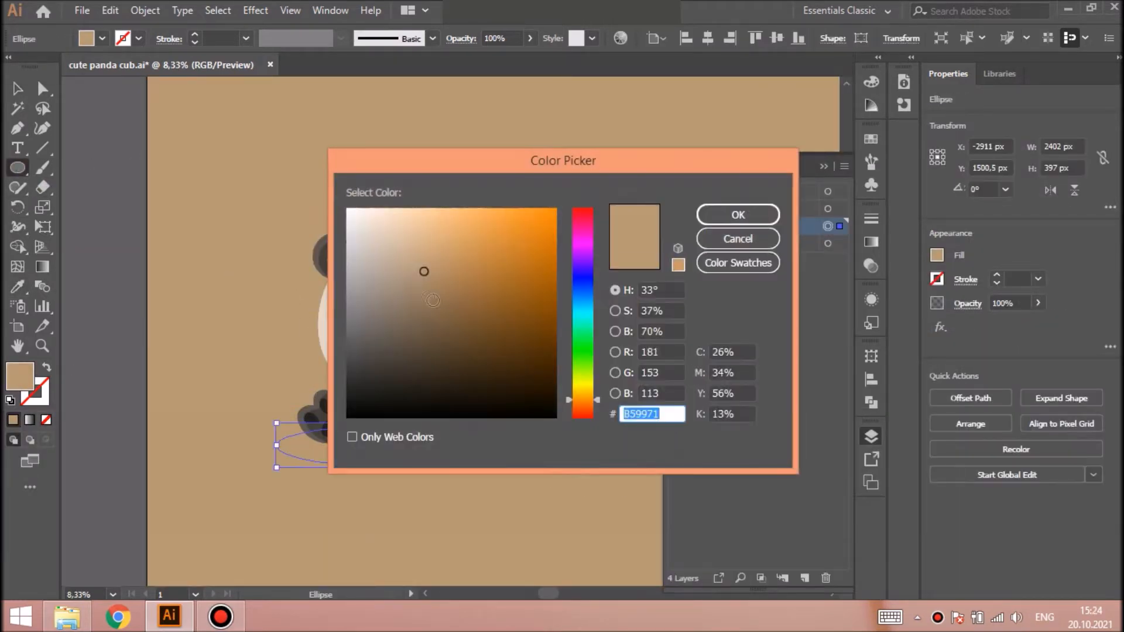
{"action": "left_click", "coordinate": [737, 215]}
{"action": "key", "text": "ctrl+shift+a"}
{"action": "left_click", "coordinate": [18, 88]}
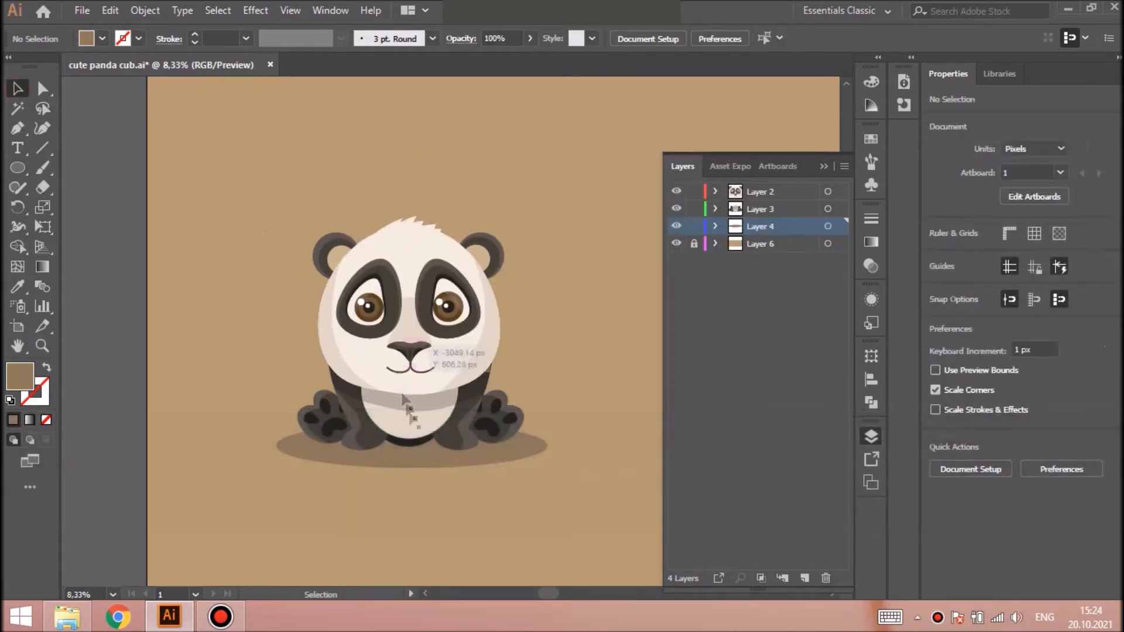
Add a smaller shadow copy of about 1918 × 317 px, nudge it up under the body, and fill it with a deeper brown
{"action": "left_click", "coordinate": [410, 455]}
{"action": "left_click_drag", "start_coordinate": [412, 468], "coordinate": [413, 466]}
{"action": "key", "text": "shift+Up"}
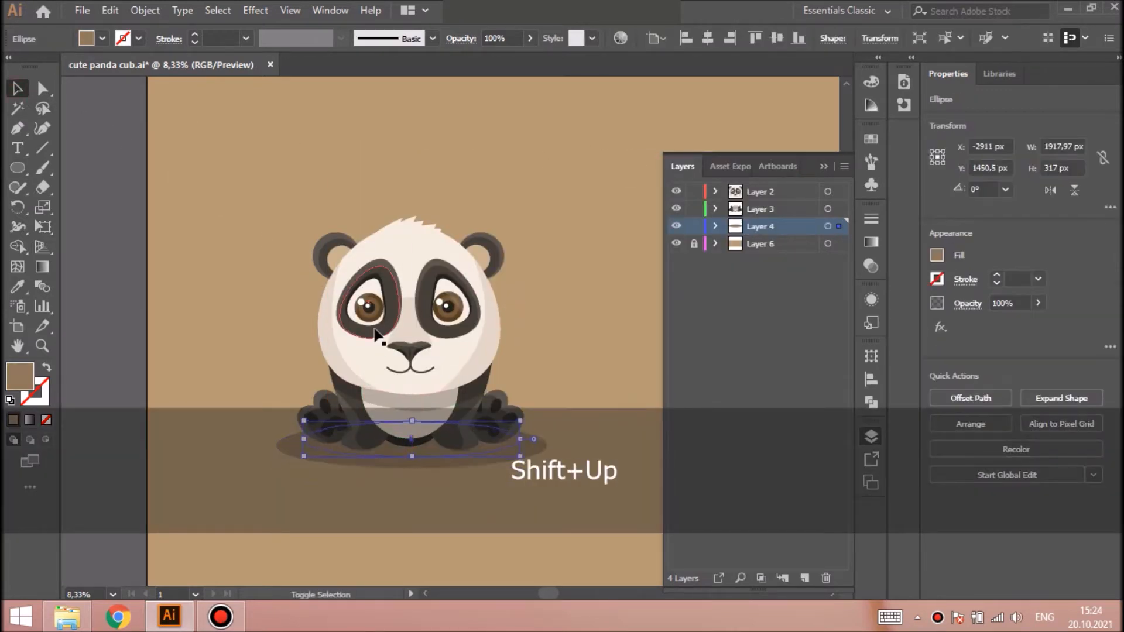
{"action": "double_click", "coordinate": [24, 375]}
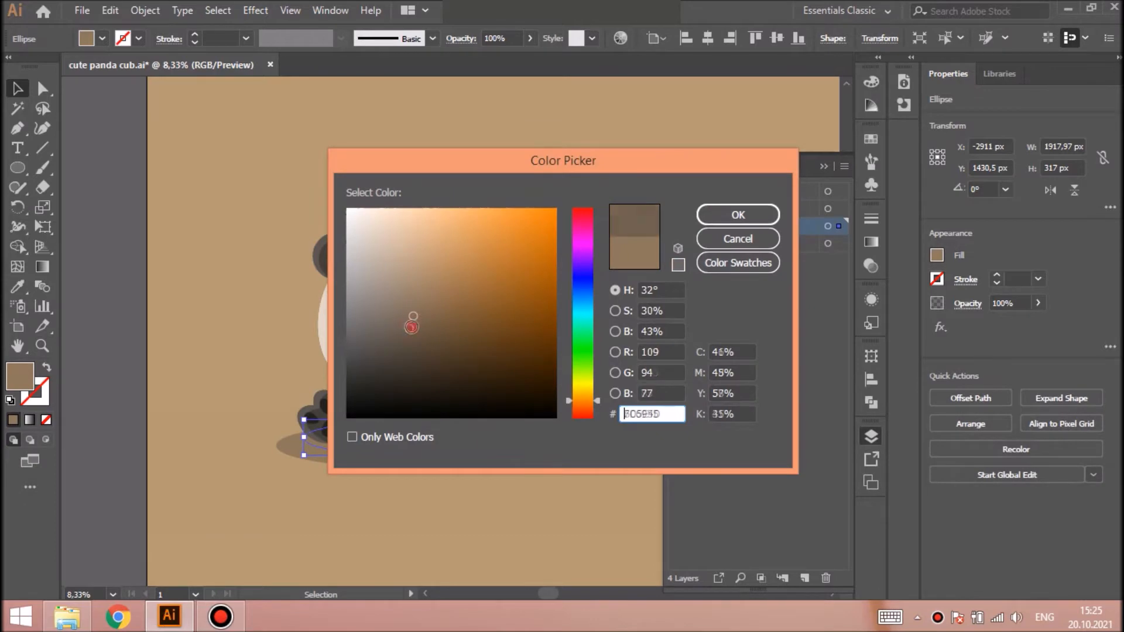
{"action": "key", "text": "Return"}
{"action": "key", "text": "ctrl+shift+a"}
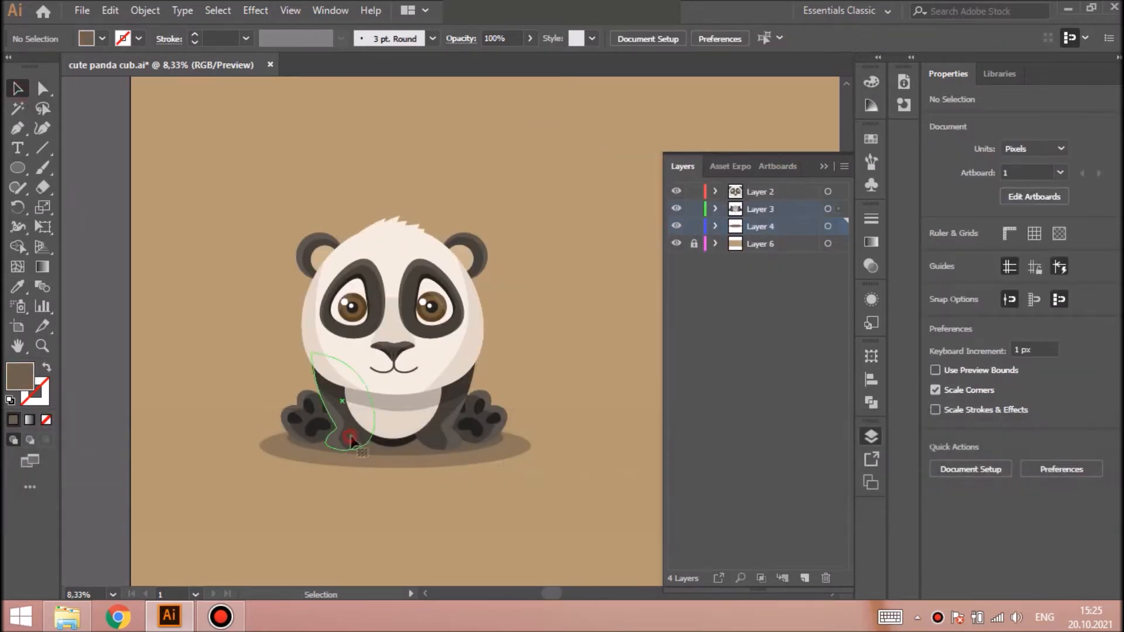
Draw a short curved claw line about 48 × 129 px on the left front paw's outer toe with a dark stroke and no fill
{"action": "left_click", "coordinate": [350, 438]}
{"action": "key", "text": "ctrl+="}
{"action": "key", "text": "ctrl+="}
{"action": "key", "text": "ctrl+="}
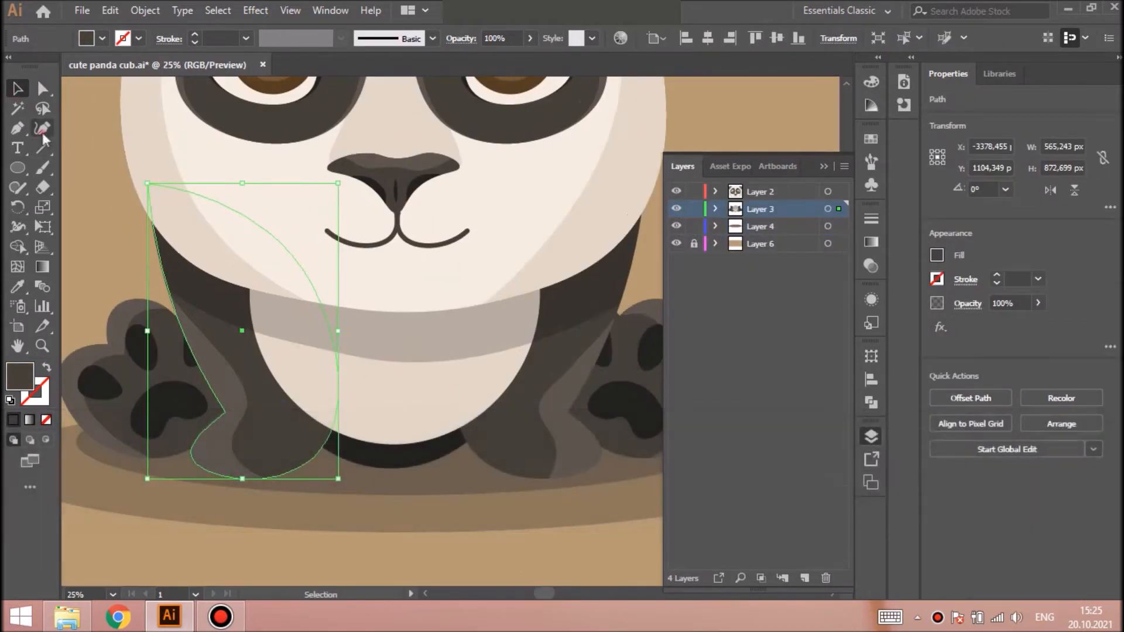
{"action": "left_click", "coordinate": [42, 128]}
{"action": "key", "text": "ctrl+shift+a"}
{"action": "left_click", "coordinate": [203, 445]}
{"action": "left_click", "coordinate": [188, 471]}
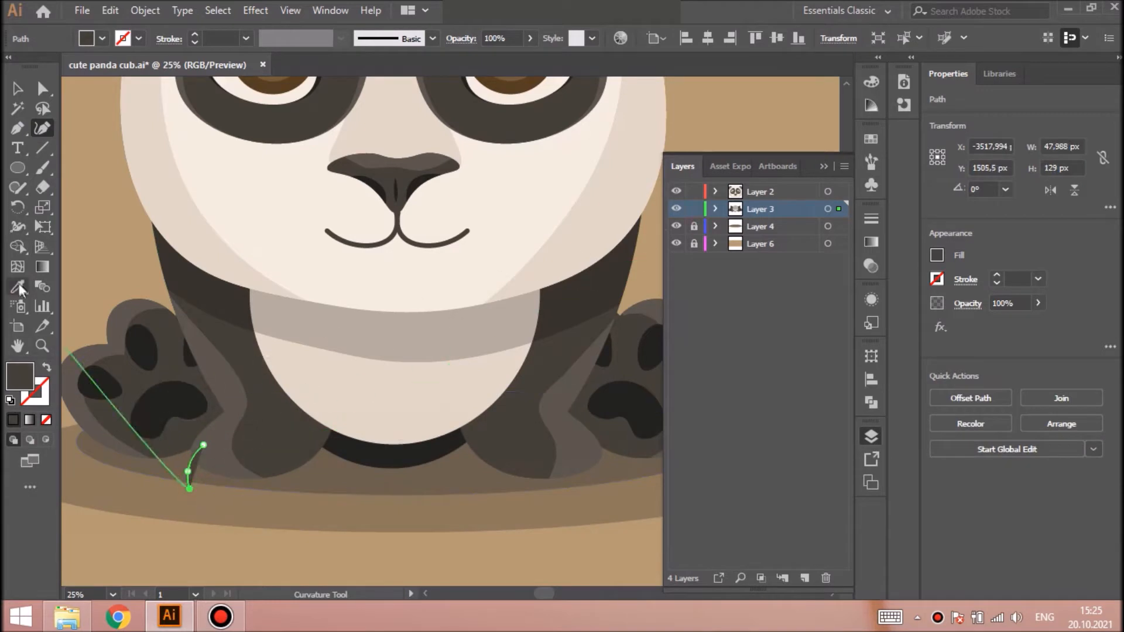
{"action": "left_click", "coordinate": [377, 234]}
{"action": "left_click", "coordinate": [47, 420]}
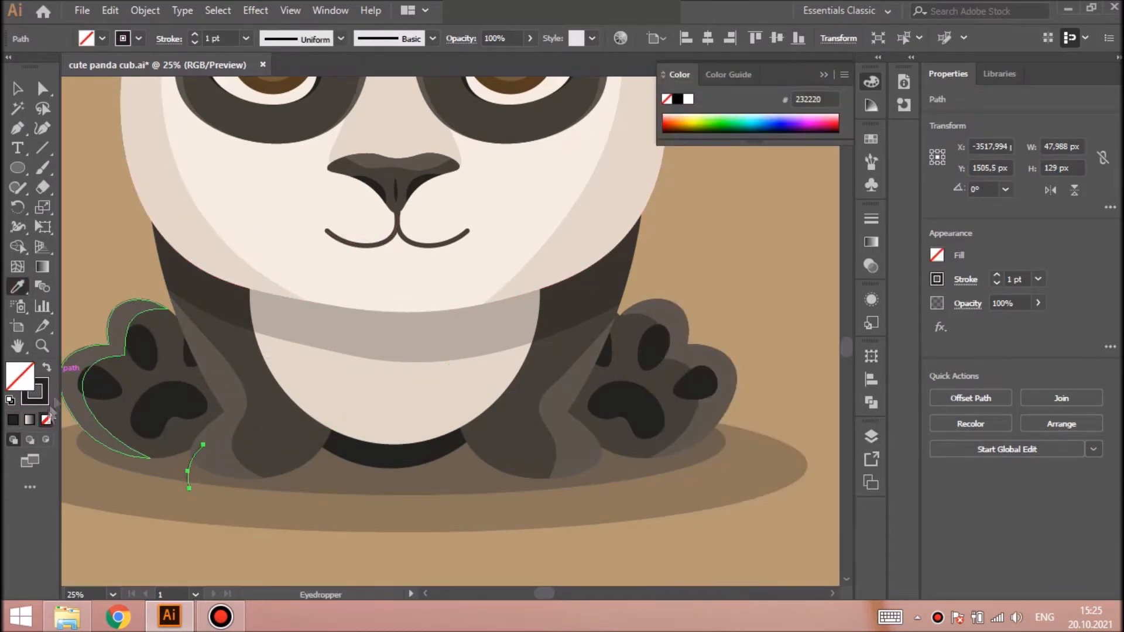
Give the claw line a width profile tapered at both ends and a stroke weight of 14 pt
{"action": "left_click", "coordinate": [432, 38]}
{"action": "left_click", "coordinate": [340, 39]}
{"action": "left_click", "coordinate": [295, 85]}
{"action": "left_click", "coordinate": [246, 39]}
{"action": "left_click", "coordinate": [269, 272]}
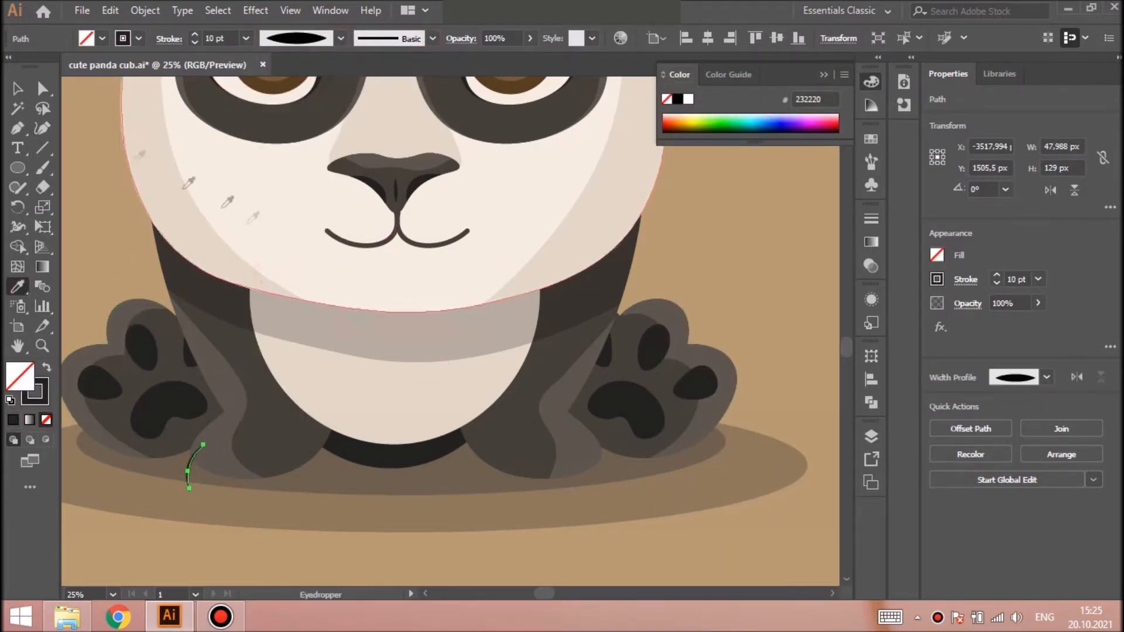
{"action": "left_click", "coordinate": [17, 88]}
{"action": "key", "text": "ctrl+shift+a"}
{"action": "left_click", "coordinate": [193, 460]}
{"action": "left_click", "coordinate": [246, 38]}
{"action": "left_click", "coordinate": [269, 310]}
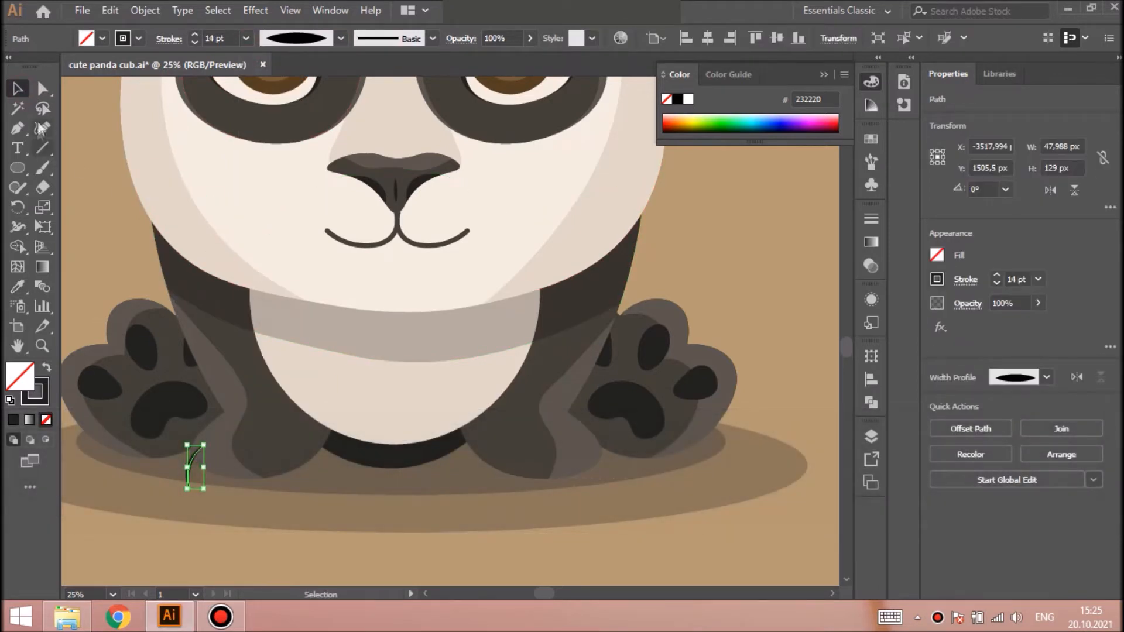
Duplicate the claw twice sideways so the left front paw has three evenly spaced claws
{"action": "key", "text": "ctrl+shift+a"}
{"action": "left_click", "coordinate": [42, 129]}
{"action": "left_click", "coordinate": [193, 462], "text": "ctrl"}
{"action": "key", "text": "shift+Right"}
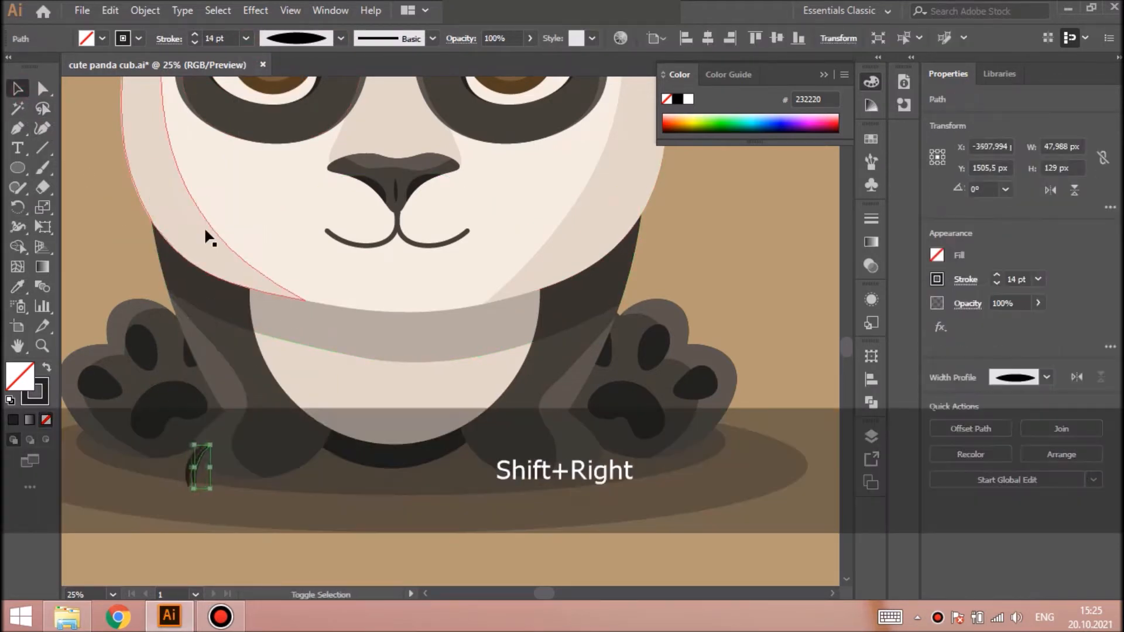
{"action": "key", "text": "ctrl+shift+a"}
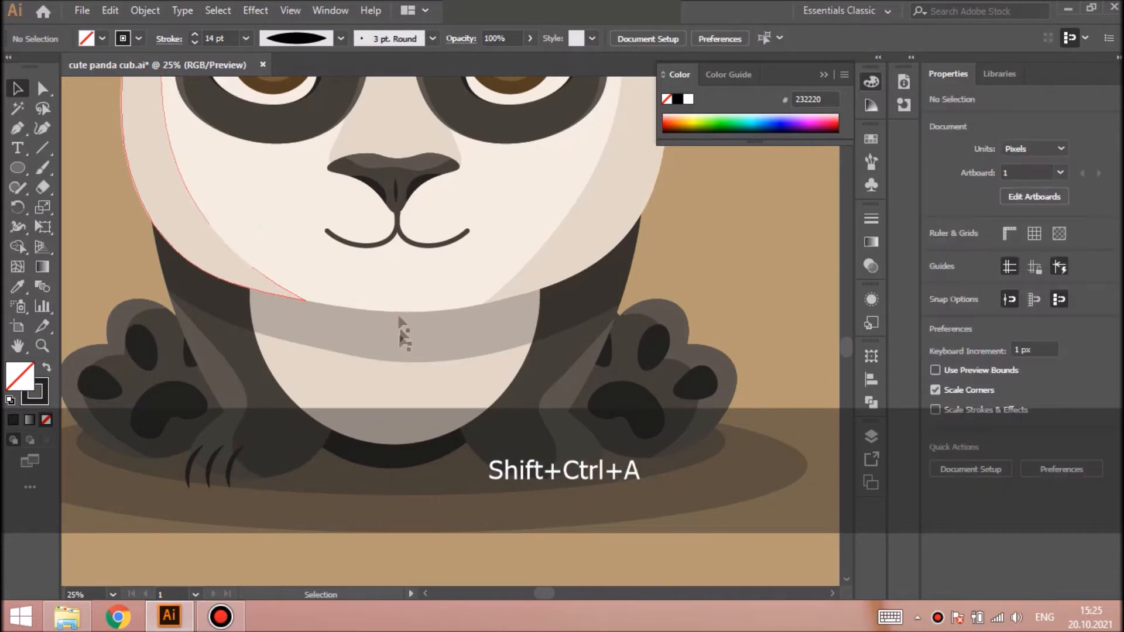
Reshape the middle and inner claws of the left front paw with the Curvature tool so each curves differently
{"action": "left_click", "coordinate": [208, 471]}
{"action": "left_click_drag", "start_coordinate": [209, 486], "coordinate": [234, 474]}
{"action": "key", "text": "ctrl+shift+a"}
{"action": "left_click", "coordinate": [229, 469]}
{"action": "left_click_drag", "start_coordinate": [243, 445], "coordinate": [225, 451]}
{"action": "key", "text": "ctrl+shift+a"}
{"action": "left_click", "coordinate": [215, 457]}
{"action": "key", "text": "ctrl+shift+a"}
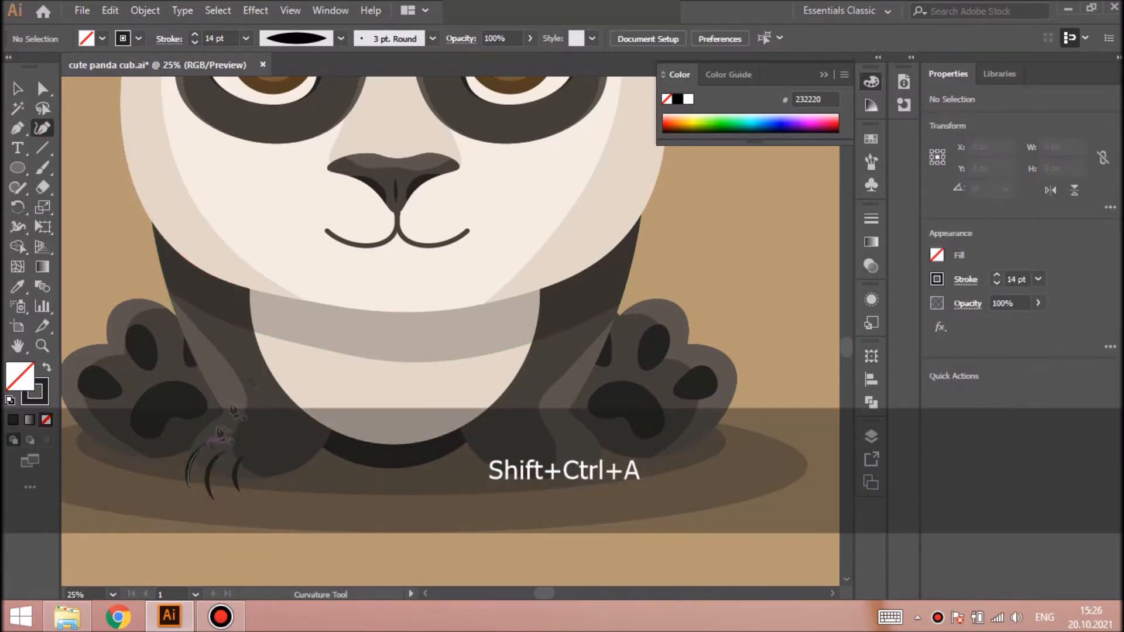
Copy the three front claws in place, reflect the copy across the vertical axis, and position it on the right front paw
{"action": "left_click", "coordinate": [18, 88]}
{"action": "left_click", "coordinate": [190, 466]}
{"action": "left_click", "coordinate": [239, 487], "text": "shift"}
{"action": "left_click", "coordinate": [214, 472], "text": "shift"}
{"action": "key", "text": "ctrl+c"}
{"action": "key", "text": "ctrl+f"}
{"action": "left_click", "coordinate": [145, 10]}
{"action": "mouse_move", "coordinate": [363, 24]}
{"action": "left_click", "coordinate": [438, 84]}
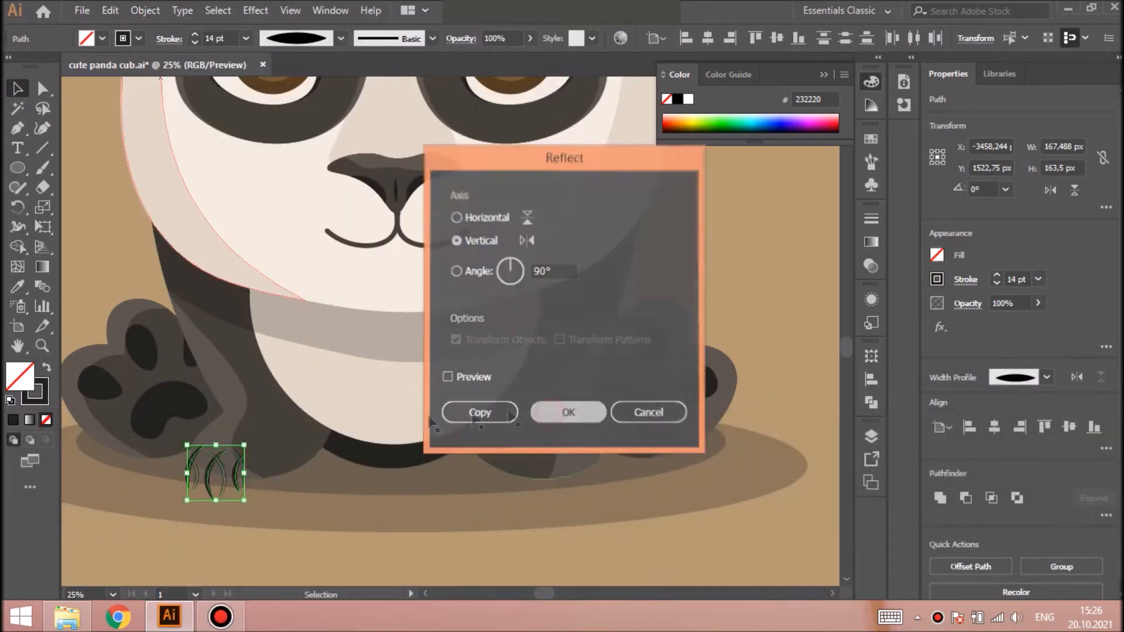
{"action": "left_click", "coordinate": [571, 409]}
{"action": "left_click_drag", "start_coordinate": [237, 477], "coordinate": [588, 476]}
{"action": "key", "text": "ctrl+shift+a"}
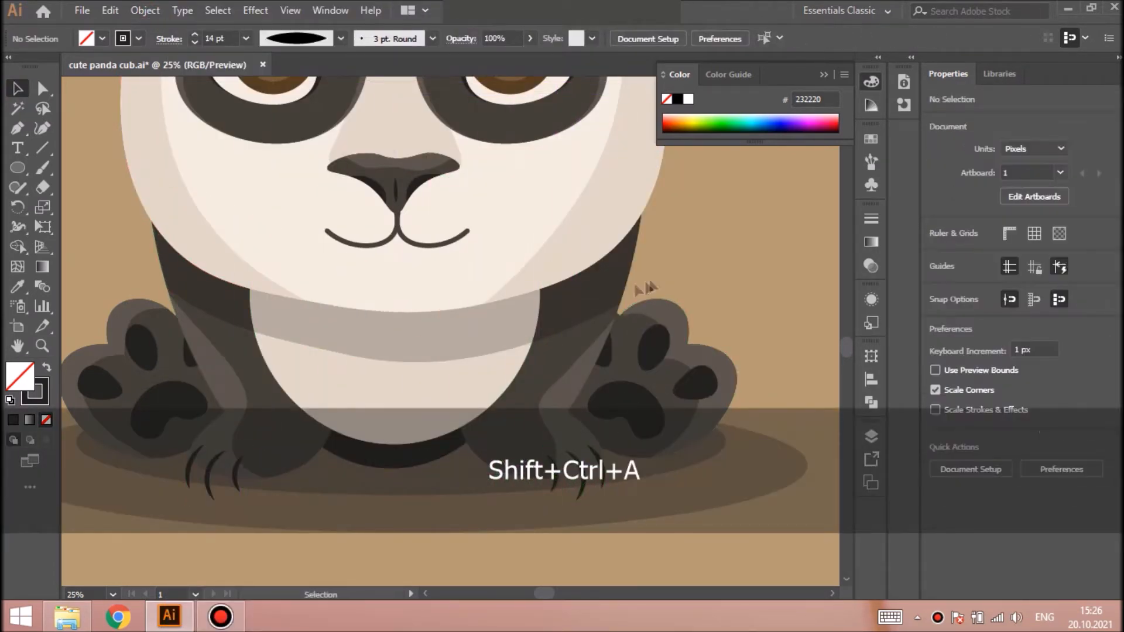
Draw a claw line on the left hind foot's upper toe with the front claws' 14 pt stroke and tapered width profile
{"action": "left_click", "coordinate": [42, 127]}
{"action": "left_click", "coordinate": [118, 280]}
{"action": "left_click", "coordinate": [17, 287]}
{"action": "left_click", "coordinate": [214, 466]}
{"action": "left_click", "coordinate": [341, 39]}
{"action": "left_click", "coordinate": [301, 90]}
{"action": "left_click", "coordinate": [18, 88]}
{"action": "key", "text": "ctrl+shift+a"}
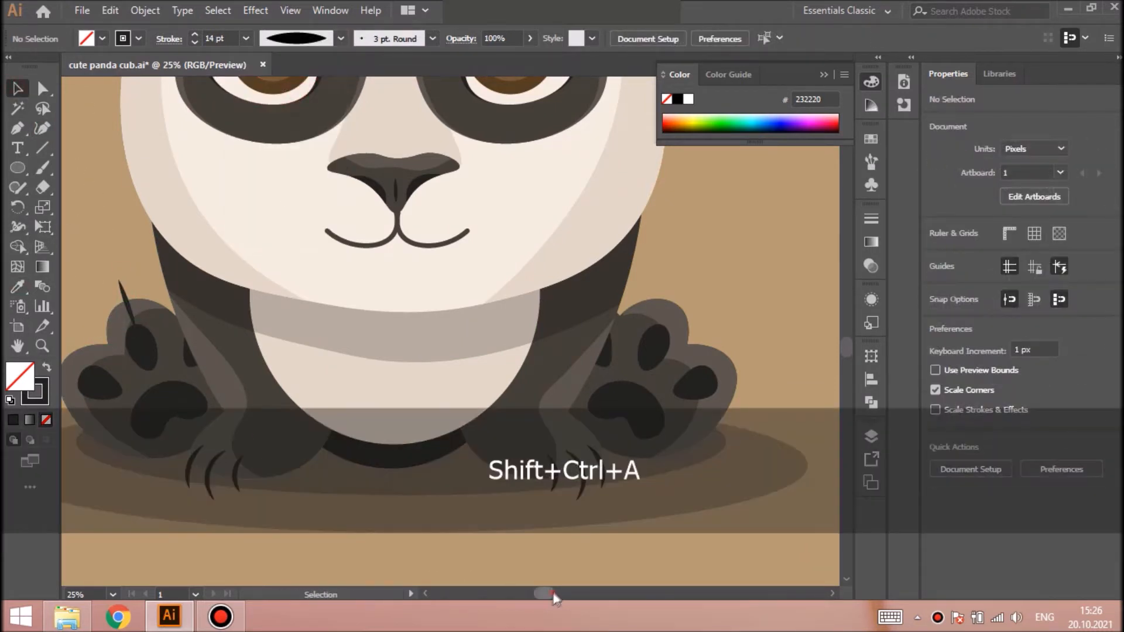
Draw a second claw about 132 × 152 px on the left hind foot's outer toe with the same tapered 14 pt stroke
{"action": "left_click_drag", "start_coordinate": [553, 591], "coordinate": [544, 592]}
{"action": "left_click", "coordinate": [42, 128]}
{"action": "left_click", "coordinate": [187, 331]}
{"action": "left_click", "coordinate": [230, 381]}
{"action": "key", "text": "ctrl+shift+a"}
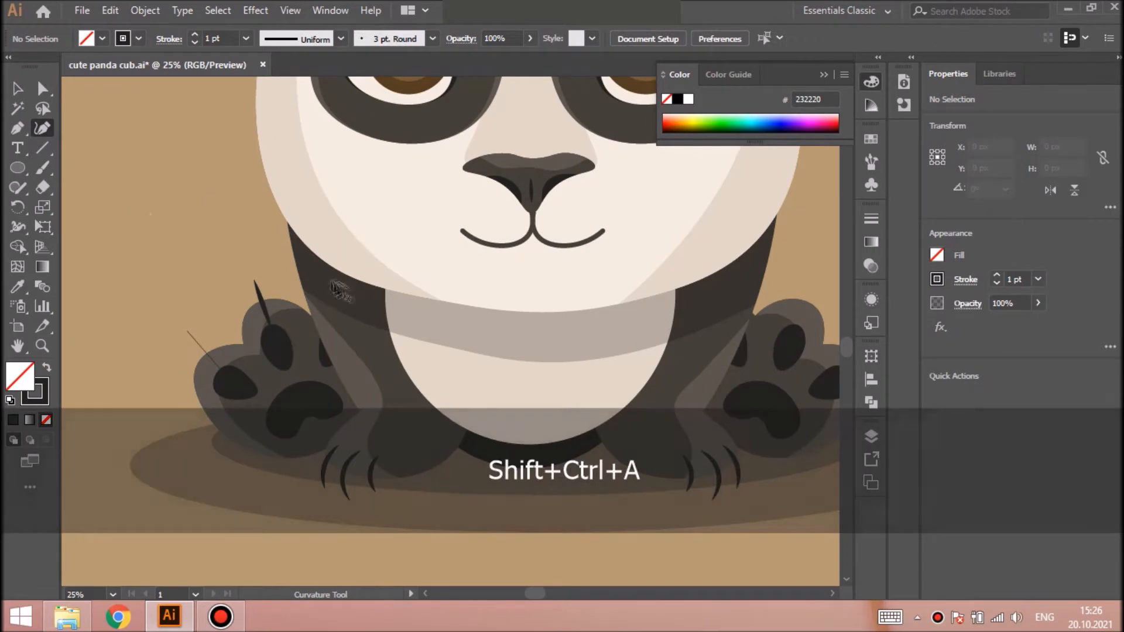
{"action": "left_click", "coordinate": [18, 88]}
{"action": "left_click", "coordinate": [194, 338]}
{"action": "left_click", "coordinate": [17, 287]}
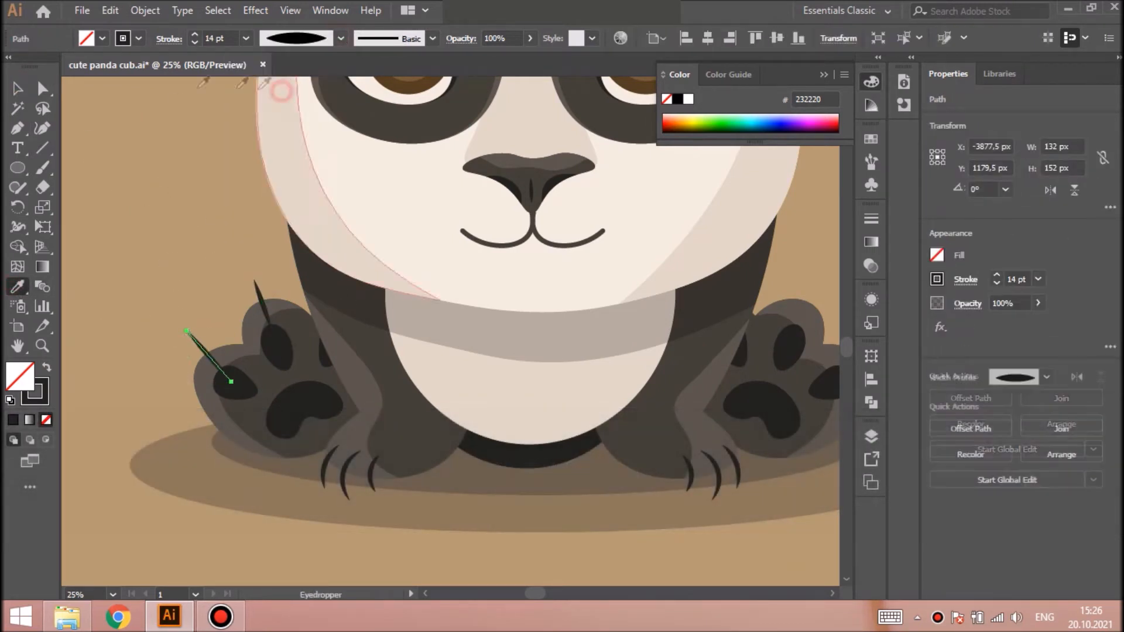
{"action": "left_click", "coordinate": [17, 89]}
{"action": "key", "text": "ctrl+shift+a"}
Lengthen the upper toe's claw on the left hind foot by moving its tip slightly upward
{"action": "left_click", "coordinate": [262, 304]}
{"action": "left_click", "coordinate": [42, 129]}
{"action": "left_click_drag", "start_coordinate": [254, 281], "coordinate": [252, 272]}
{"action": "left_click", "coordinate": [17, 88]}
{"action": "key", "text": "ctrl+shift+a"}
Send both left hind claws behind the foot and expand their strokes into filled shapes
{"action": "left_click", "coordinate": [203, 353]}
{"action": "left_click", "coordinate": [261, 299], "text": "shift"}
{"action": "key", "text": "ctrl+shift+bracketleft"}
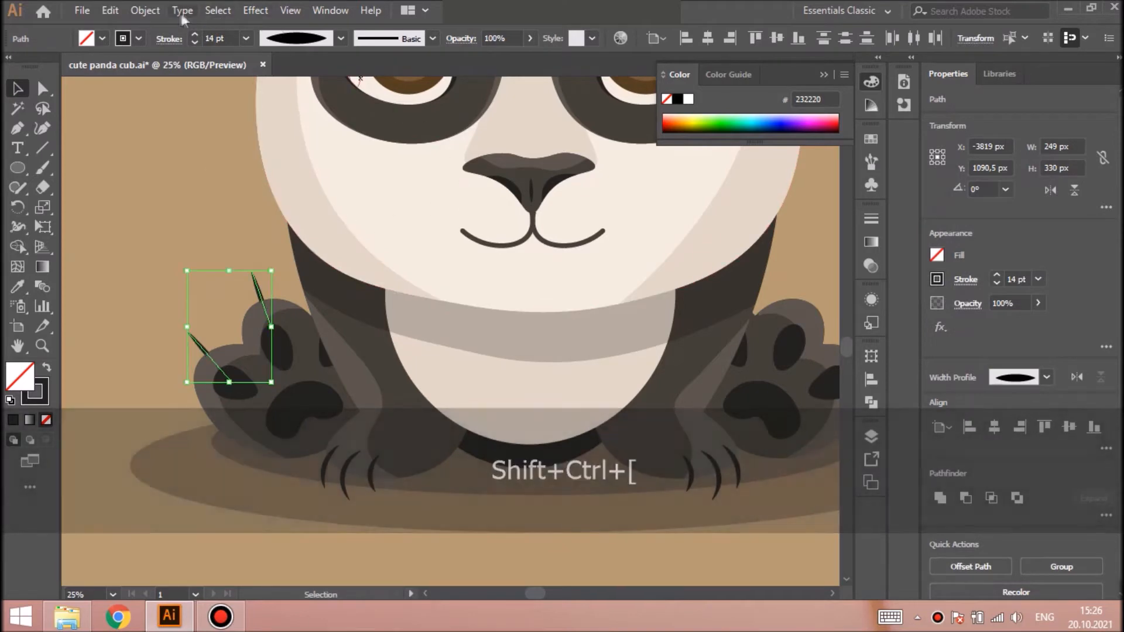
{"action": "left_click", "coordinate": [144, 10]}
{"action": "left_click", "coordinate": [237, 218]}
Paste a copy of the two hind claws in front, reflect it vertically, and position it on the right hind foot
{"action": "key", "text": "ctrl+f"}
{"action": "left_click", "coordinate": [145, 10]}
{"action": "mouse_move", "coordinate": [218, 24]}
{"action": "left_click", "coordinate": [432, 93]}
{"action": "left_click", "coordinate": [569, 409]}
{"action": "left_click_drag", "start_coordinate": [234, 316], "coordinate": [809, 304]}
{"action": "key", "text": "ctrl+minus"}
{"action": "left_click", "coordinate": [748, 221]}
{"action": "key", "text": "ctrl+minus"}
{"action": "key", "text": "ctrl+minus"}
{"action": "key", "text": "ctrl+minus"}
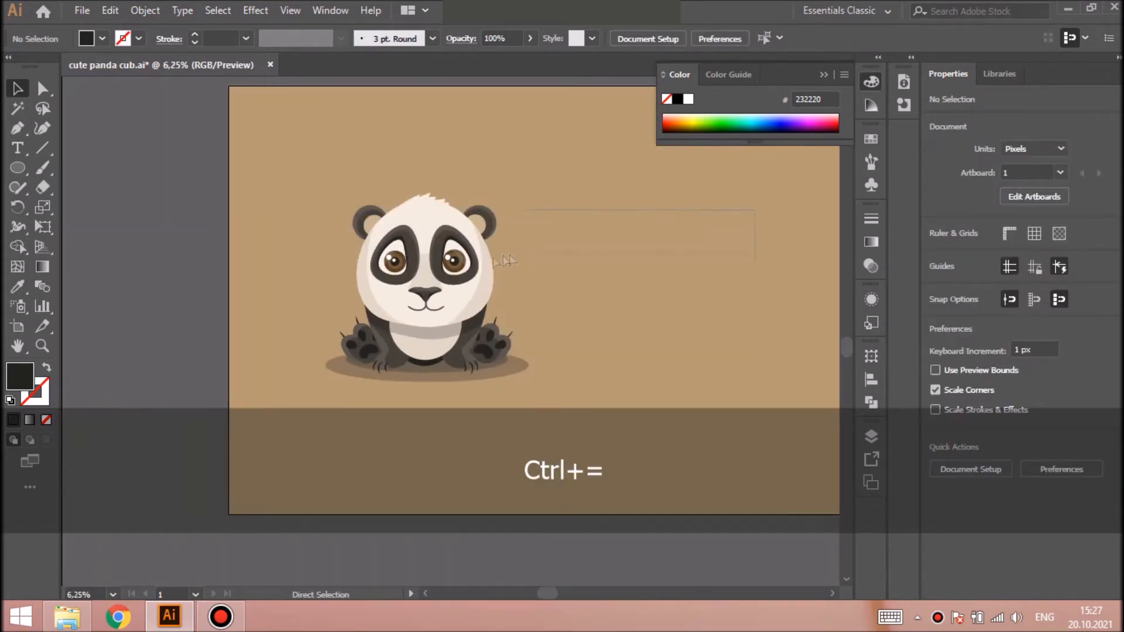
Copy the left hind foot in place, unite the copy into one shape, and apply the neck shadow's 20% opacity black fill
{"action": "left_click", "coordinate": [469, 275]}
{"action": "key", "text": "ctrl+equal"}
{"action": "key", "text": "ctrl+equal"}
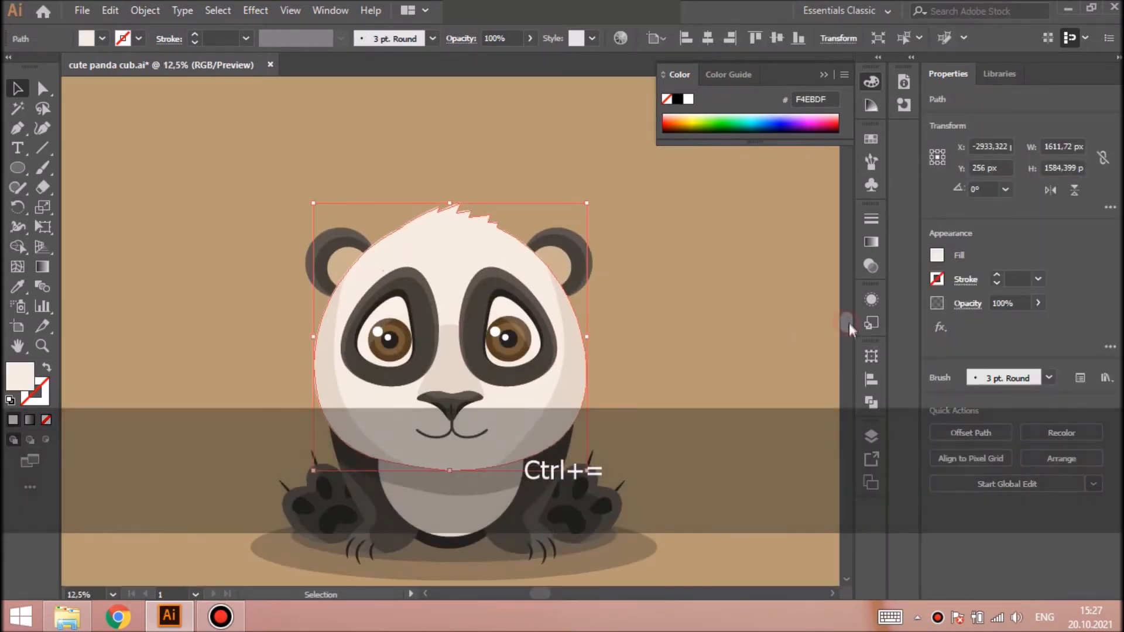
{"action": "left_click", "coordinate": [710, 299]}
{"action": "left_click", "coordinate": [328, 439]}
{"action": "key", "text": "ctrl+c"}
{"action": "key", "text": "ctrl+f"}
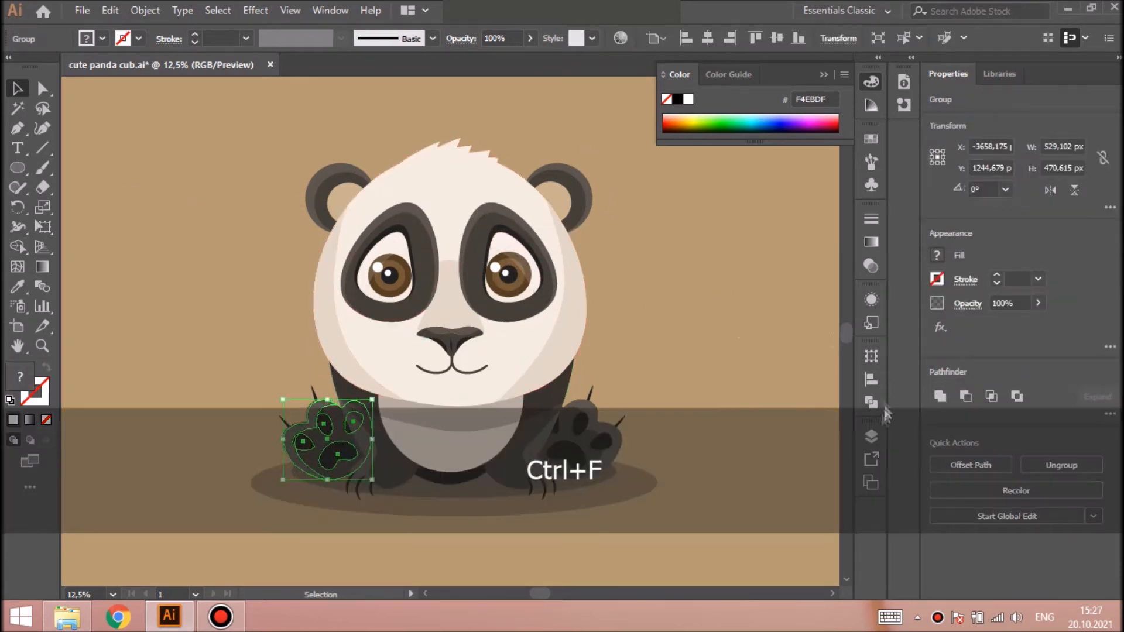
{"action": "left_click", "coordinate": [871, 436]}
{"action": "left_click", "coordinate": [871, 402]}
{"action": "left_click", "coordinate": [677, 392]}
{"action": "left_click", "coordinate": [17, 287]}
{"action": "left_click", "coordinate": [417, 420]}
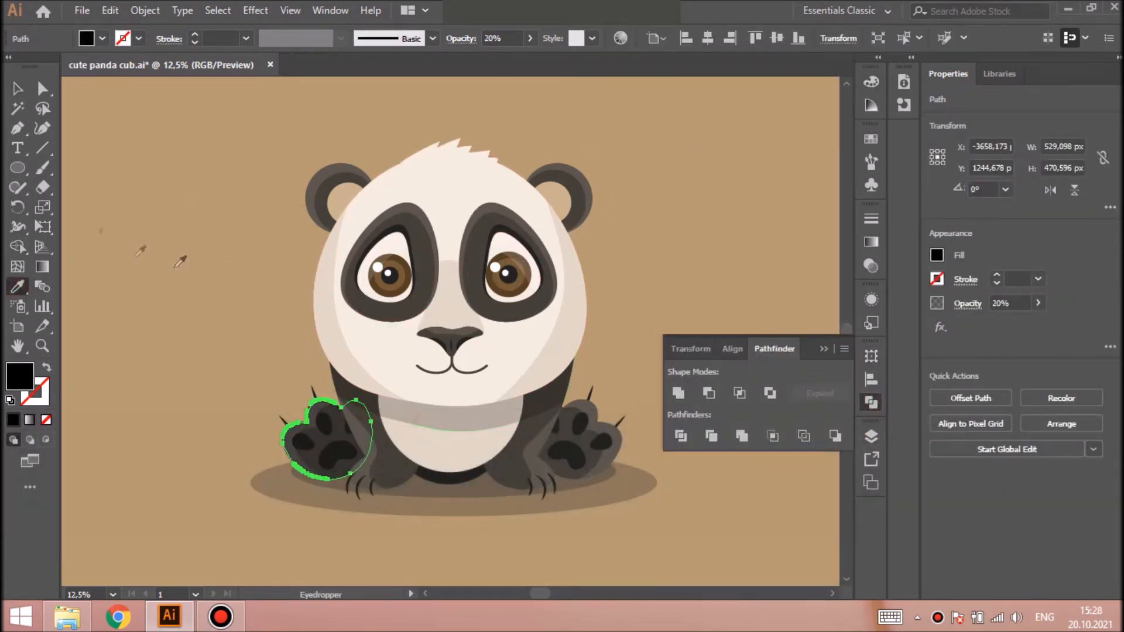
Split the left foot's shadow shape with the Eraser and delete the part not needed for the shading
{"action": "left_click_drag", "start_coordinate": [339, 438], "coordinate": [331, 478]}
{"action": "left_click", "coordinate": [42, 88]}
{"action": "key", "text": "ctrl+shift+a"}
{"action": "left_click", "coordinate": [332, 440]}
{"action": "key", "text": "Delete"}
Copy the right hind foot in place, unite the copy, and apply the left foot shadow's 20% opacity black fill
{"action": "left_click", "coordinate": [17, 89]}
{"action": "left_click", "coordinate": [576, 440]}
{"action": "key", "text": "ctrl+c"}
{"action": "key", "text": "ctrl+f"}
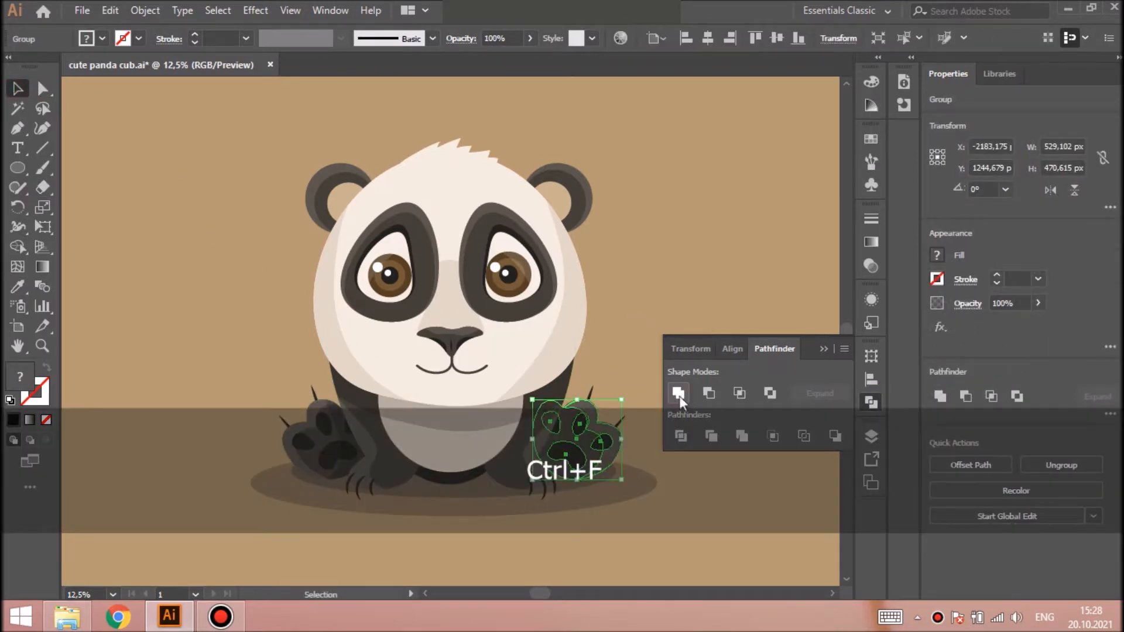
{"action": "left_click", "coordinate": [678, 393]}
{"action": "key", "text": "i"}
{"action": "left_click", "coordinate": [298, 412]}
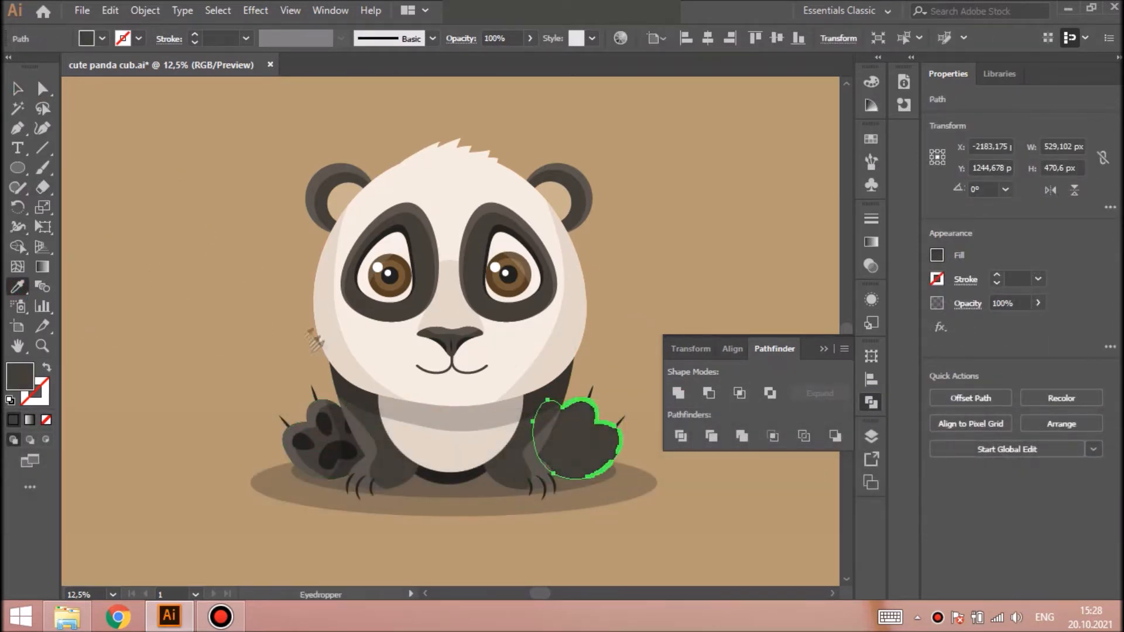
{"action": "left_click", "coordinate": [343, 409]}
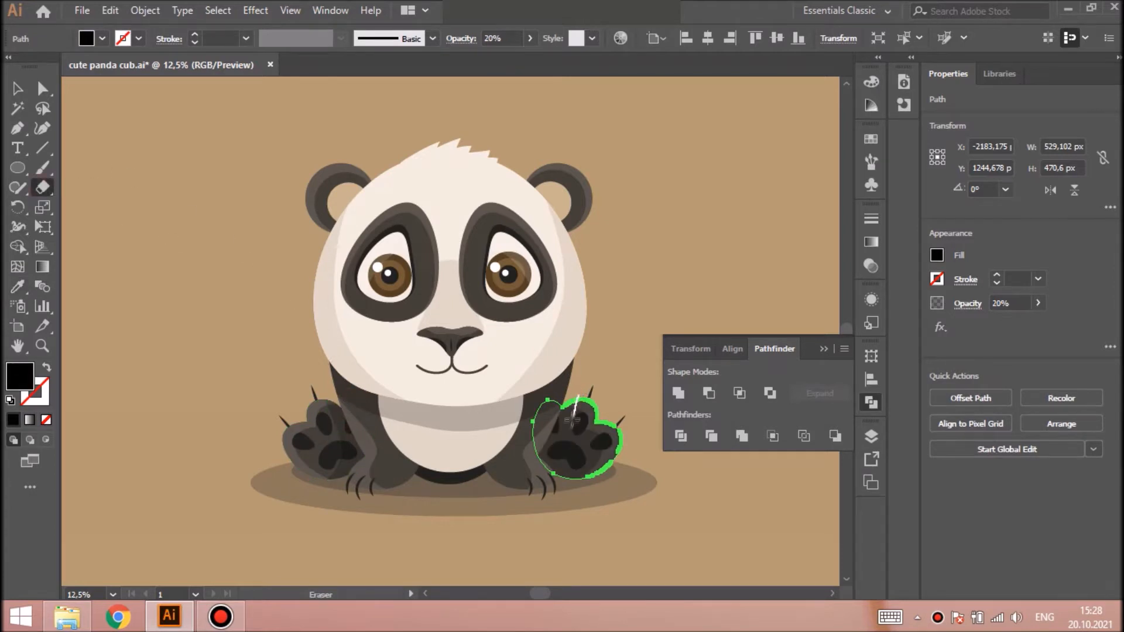
Split the right foot's shadow shape with the Eraser and delete the part not needed for the shading
{"action": "key", "text": "ctrl+z"}
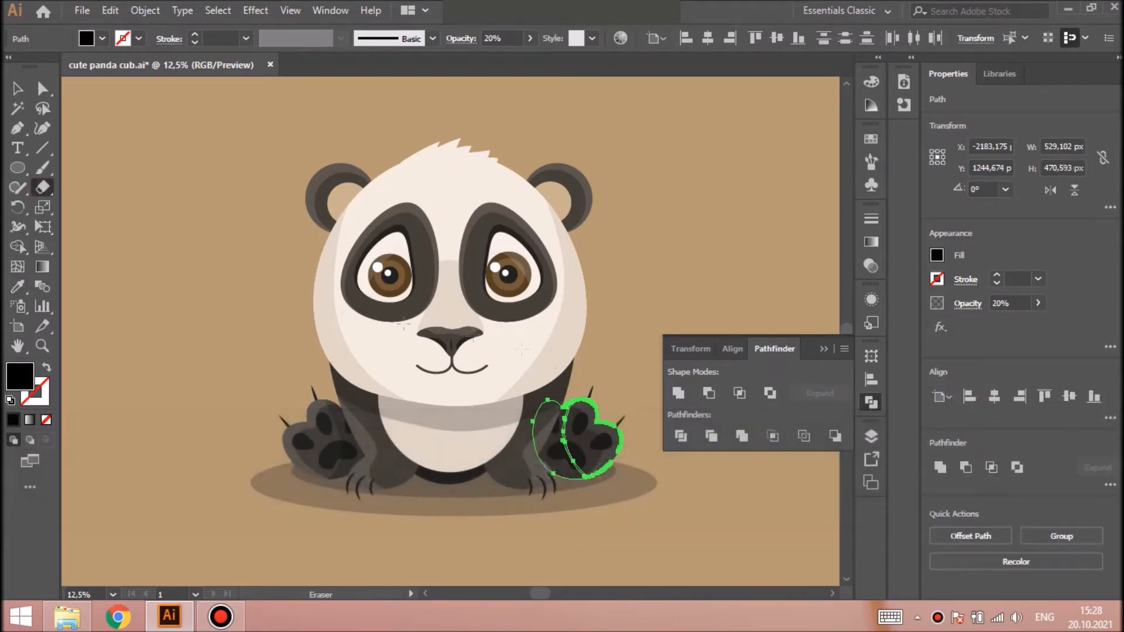
{"action": "key", "text": "a"}
{"action": "key", "text": "ctrl+shift+a"}
{"action": "key", "text": "Delete"}
Draw a cheek ellipse of about 316 × 110 px under the left eye in the inner-ear colour and copy it under the right eye
{"action": "key", "text": "l"}
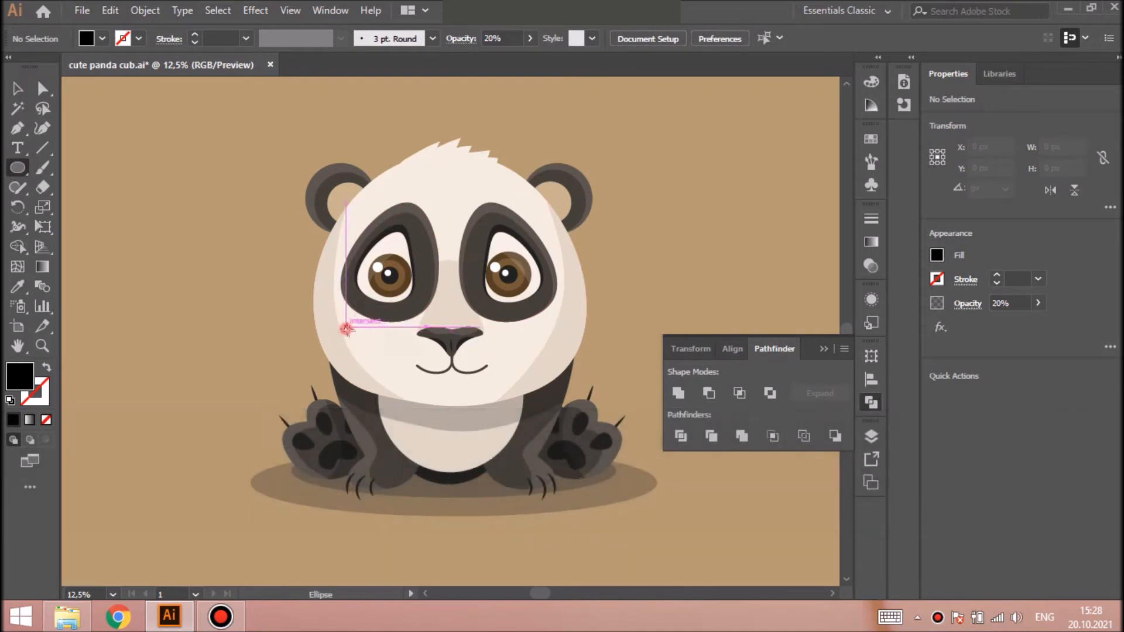
{"action": "left_click_drag", "start_coordinate": [400, 345], "coordinate": [399, 346]}
{"action": "double_click", "coordinate": [20, 376]}
{"action": "left_click", "coordinate": [736, 239]}
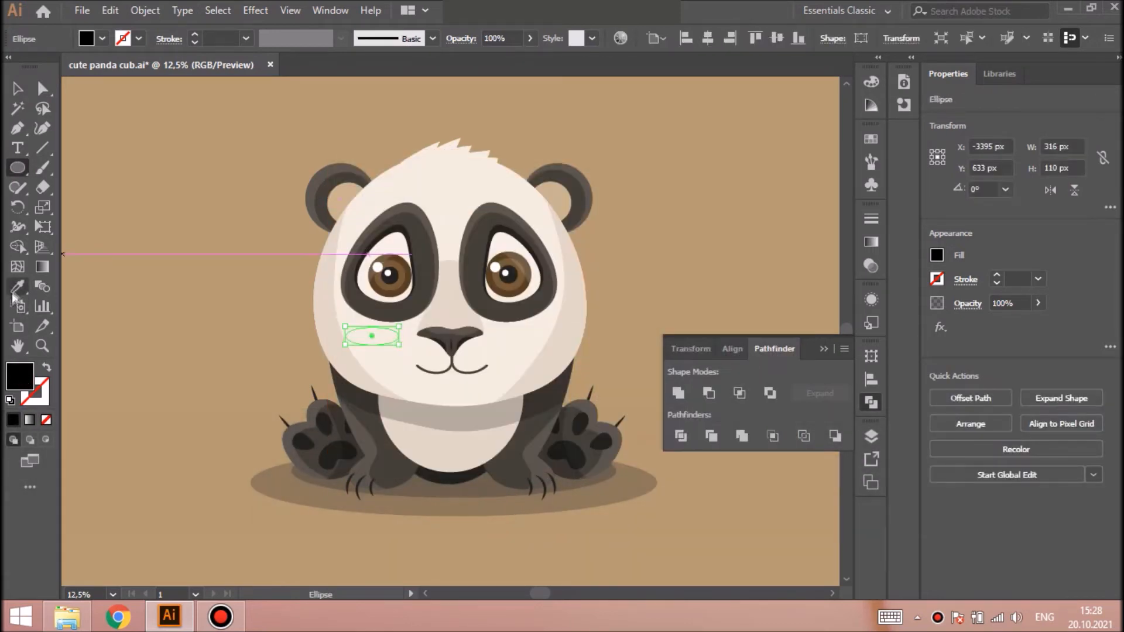
{"action": "left_click", "coordinate": [17, 287]}
{"action": "left_click", "coordinate": [341, 190]}
{"action": "key", "text": "ctrl+x"}
{"action": "key", "text": "ctrl+f"}
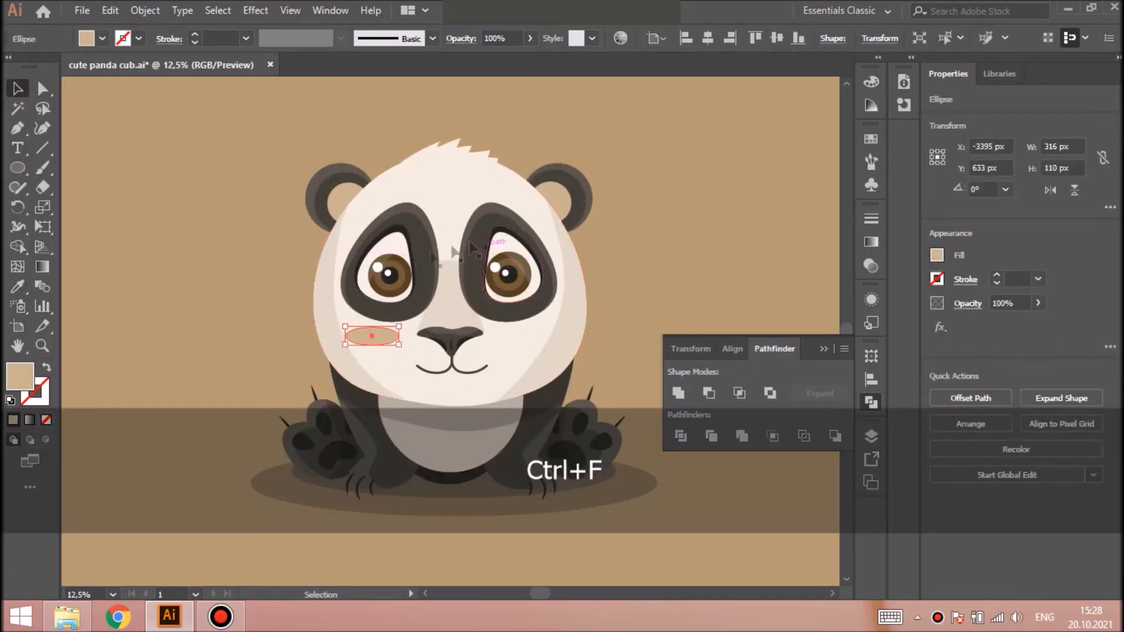
{"action": "left_click_drag", "start_coordinate": [382, 336], "coordinate": [539, 334]}
Fill both cheeks and the inner ears with pink E2AD9A
{"action": "left_click", "coordinate": [381, 336], "text": "shift"}
{"action": "left_click", "coordinate": [340, 197], "text": "shift"}
{"action": "double_click", "coordinate": [27, 376]}
{"action": "left_click", "coordinate": [414, 231]}
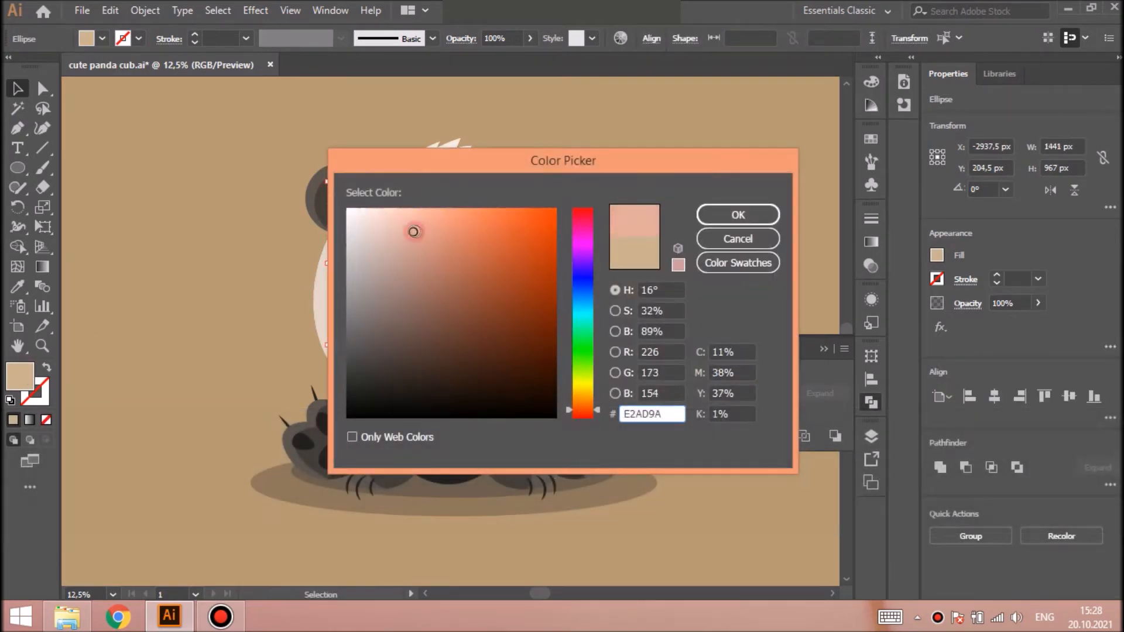
{"action": "left_click", "coordinate": [737, 216]}
{"action": "key", "text": "shift+ctrl+a"}
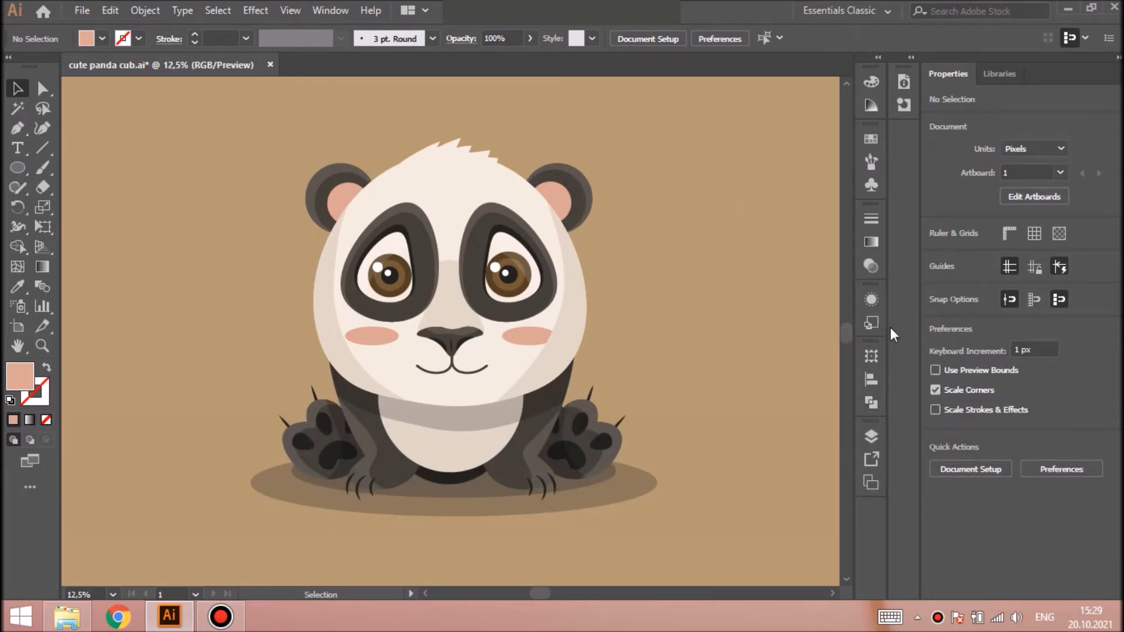
Copy the head shape in place, split the copy across the forehead with the Eraser, and fill it with white FFFFFF
{"action": "left_click", "coordinate": [462, 175]}
{"action": "key", "text": "ctrl+f"}
{"action": "key", "text": "shift+e"}
{"action": "left_click_drag", "start_coordinate": [340, 212], "coordinate": [445, 183]}
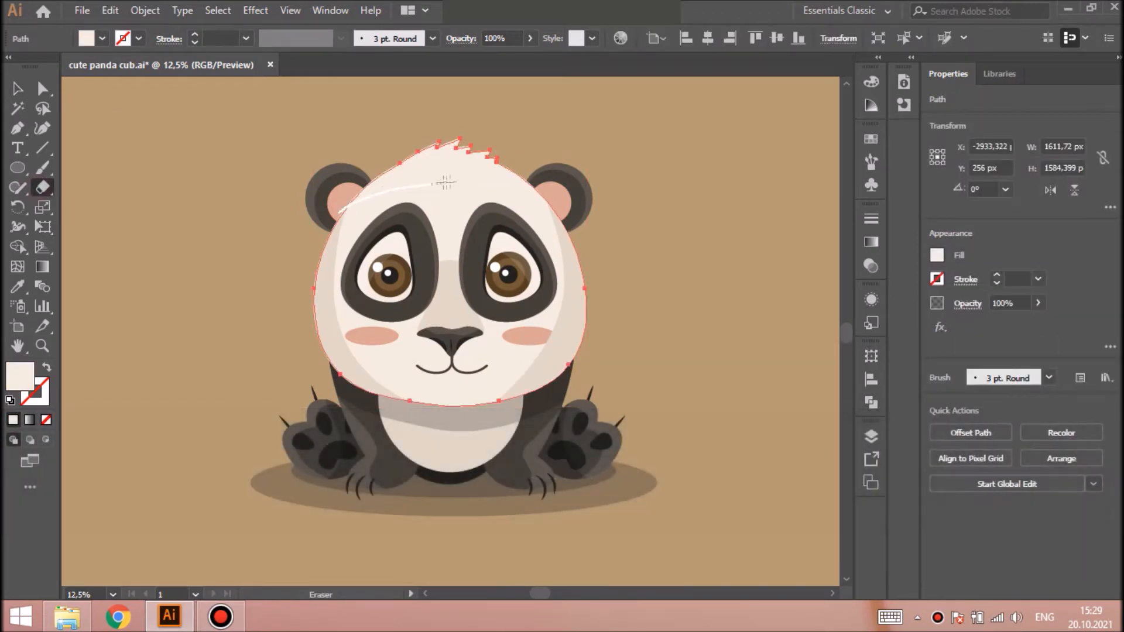
{"action": "left_click_drag", "start_coordinate": [582, 208], "coordinate": [584, 210]}
{"action": "double_click", "coordinate": [18, 382]}
{"action": "left_click", "coordinate": [347, 206]}
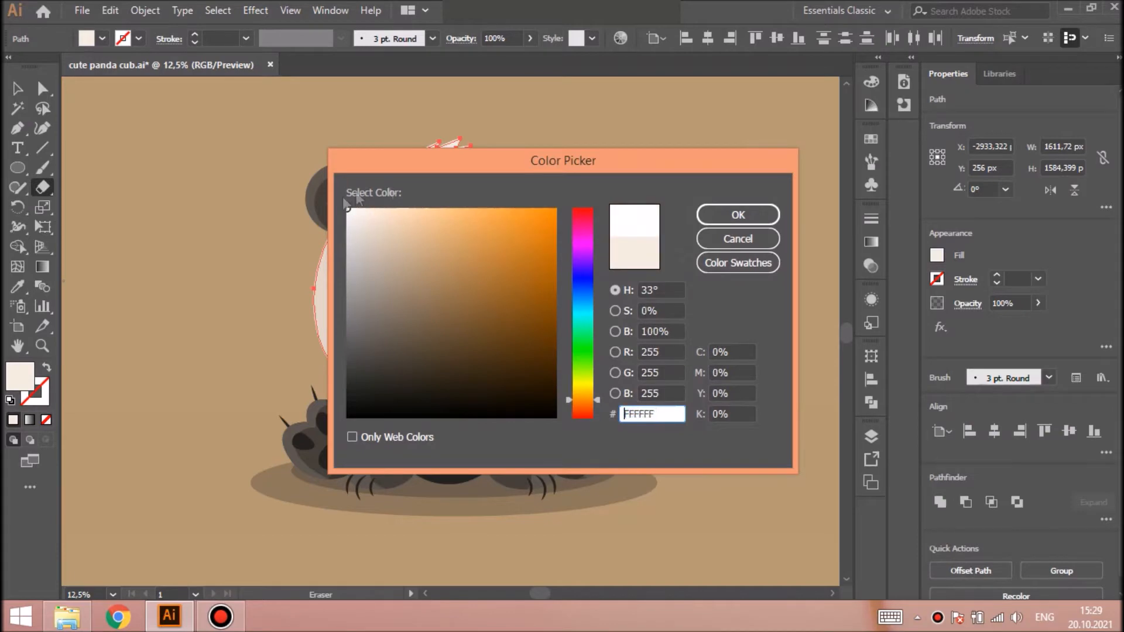
{"action": "left_click", "coordinate": [737, 215]}
Delete the lower part of the white head copy and smooth the lower edge of the remaining hair highlight
{"action": "left_click", "coordinate": [43, 89]}
{"action": "key", "text": "ctrl+shift+a"}
{"action": "left_click", "coordinate": [442, 199]}
{"action": "key", "text": "Delete"}
{"action": "left_click", "coordinate": [446, 174]}
{"action": "key", "text": "shift+grave"}
{"action": "left_click_drag", "start_coordinate": [427, 184], "coordinate": [433, 169]}
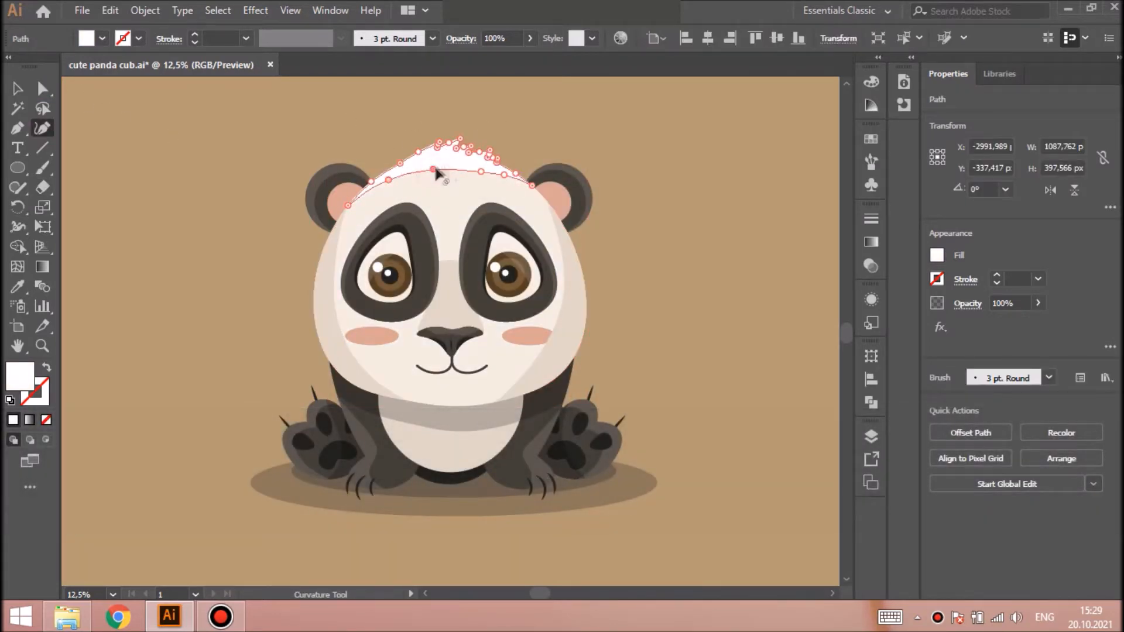
{"action": "key", "text": "ctrl+shift+a"}
Copy the left inner-ear circle in place, scale it down to about 190 px, and fill it with a darker pink
{"action": "left_click", "coordinate": [17, 89]}
{"action": "left_click", "coordinate": [346, 202]}
{"action": "key", "text": "ctrl+f"}
{"action": "left_click_drag", "start_coordinate": [328, 176], "coordinate": [338, 189]}
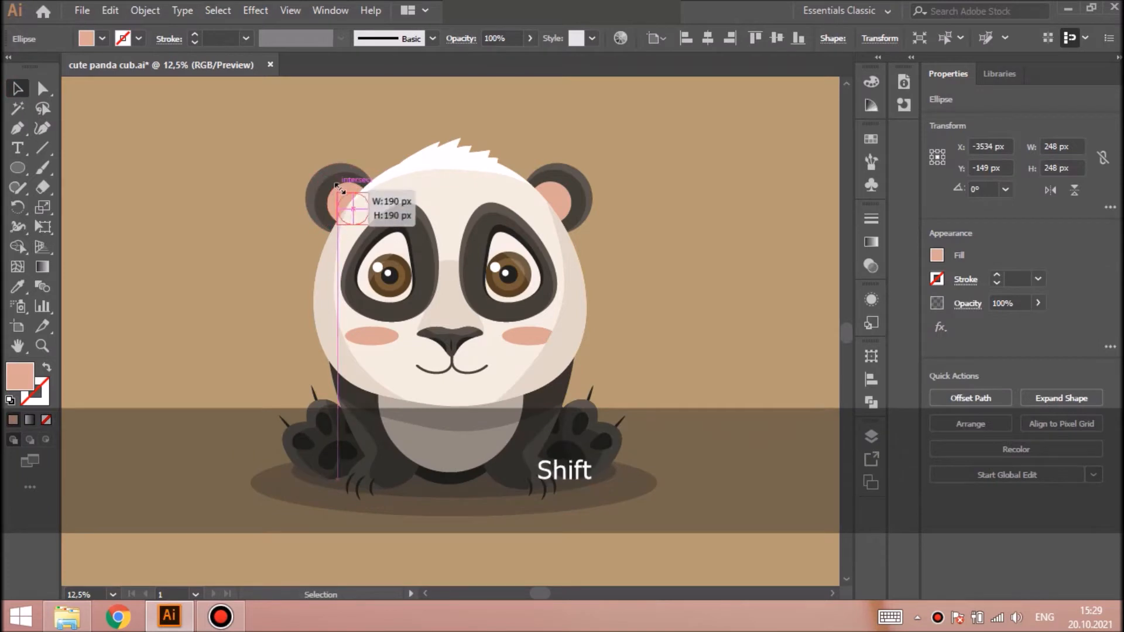
{"action": "double_click", "coordinate": [19, 381]}
{"action": "left_click", "coordinate": [734, 213]}
{"action": "key", "text": "ctrl+shift+a"}
Add a scaled-down copy of about 186 px to the right inner ear, filled with the left ear's darker pink
{"action": "left_click", "coordinate": [553, 188]}
{"action": "key", "text": "ctrl+f"}
{"action": "left_click_drag", "start_coordinate": [576, 185], "coordinate": [563, 191]}
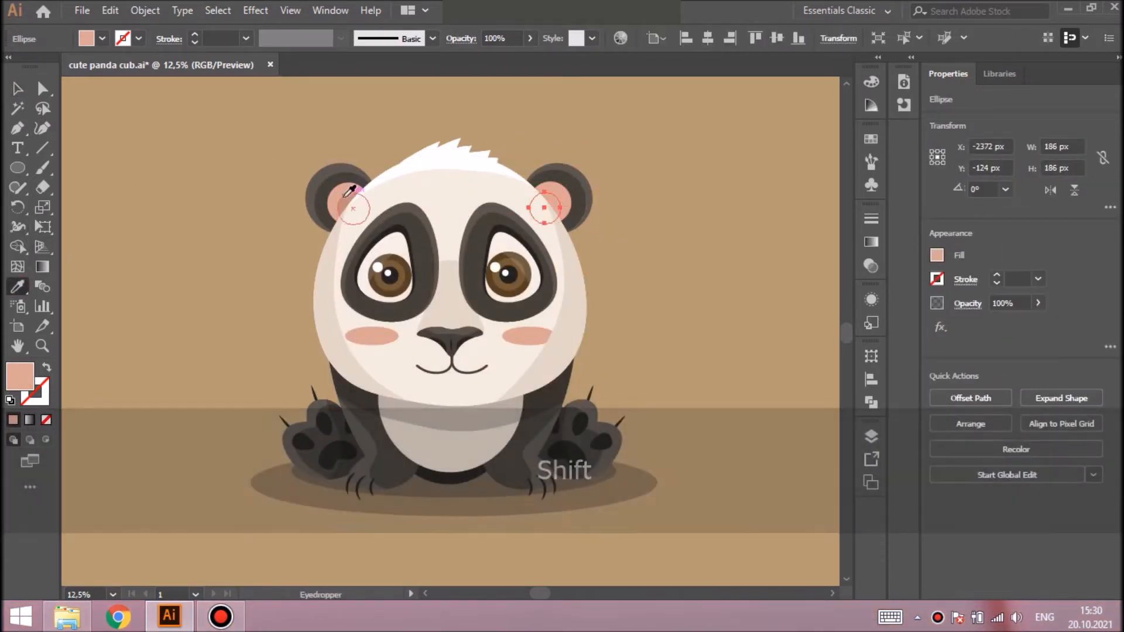
{"action": "key", "text": "ctrl+shift+a"}
Copy the belly shape in place and split the copy with a curved Eraser stroke across its lower part
{"action": "left_click", "coordinate": [455, 456]}
{"action": "key", "text": "a"}
{"action": "key", "text": "ctrl+c"}
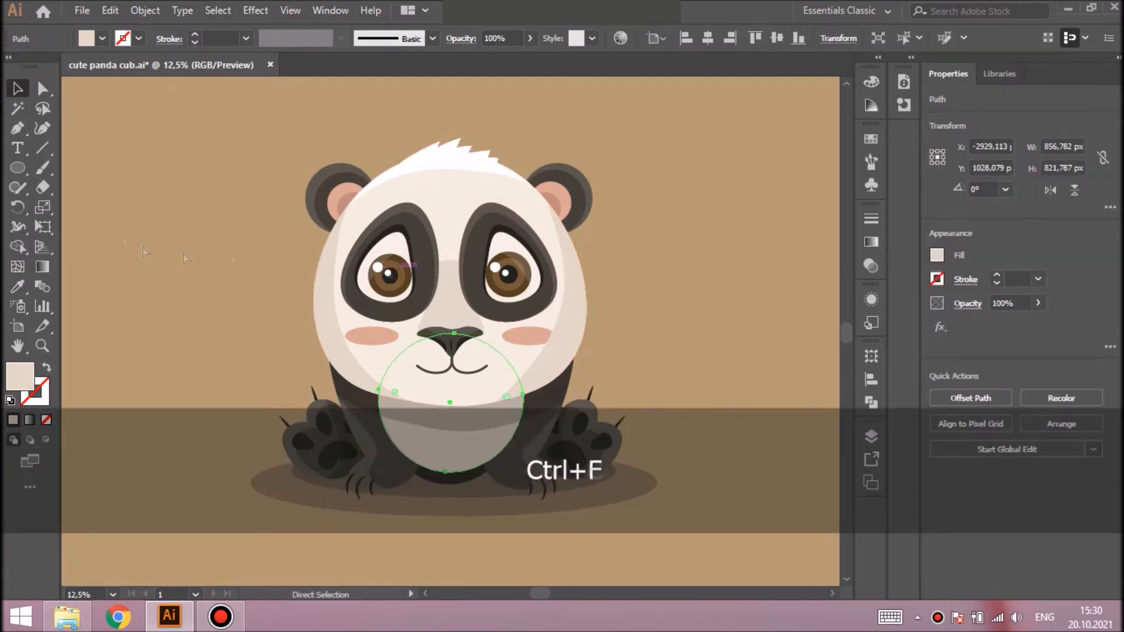
{"action": "left_click_drag", "start_coordinate": [486, 449], "coordinate": [532, 429]}
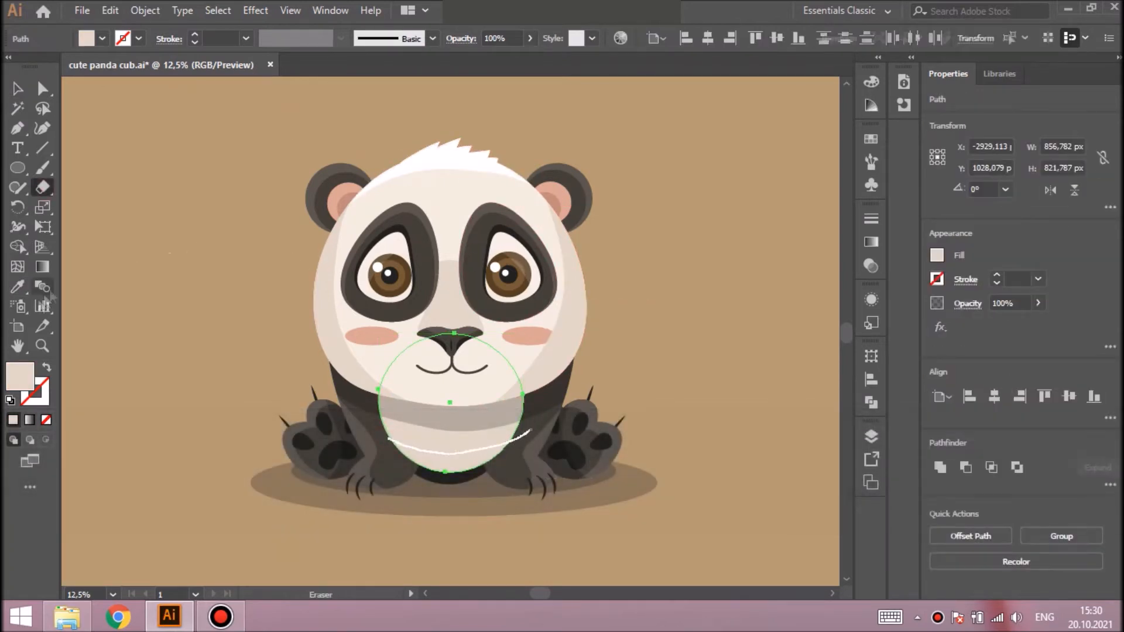
Fill the split belly copy with the head's light cream colour and delete its upper piece
{"action": "key", "text": "i"}
{"action": "left_click", "coordinate": [443, 188]}
{"action": "key", "text": "a"}
{"action": "key", "text": "ctrl+shift+a"}
{"action": "left_click", "coordinate": [446, 432]}
{"action": "key", "text": "Delete"}
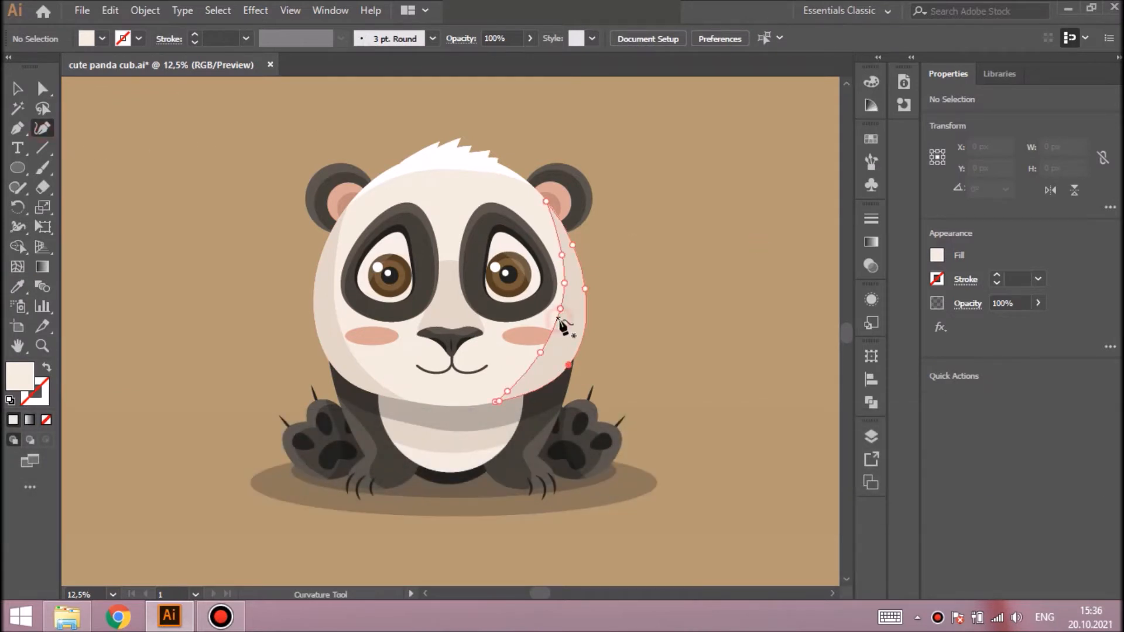
Smooth the inner edge of the shading along the right side of the head with the Curvature tool
{"action": "left_click", "coordinate": [561, 324]}
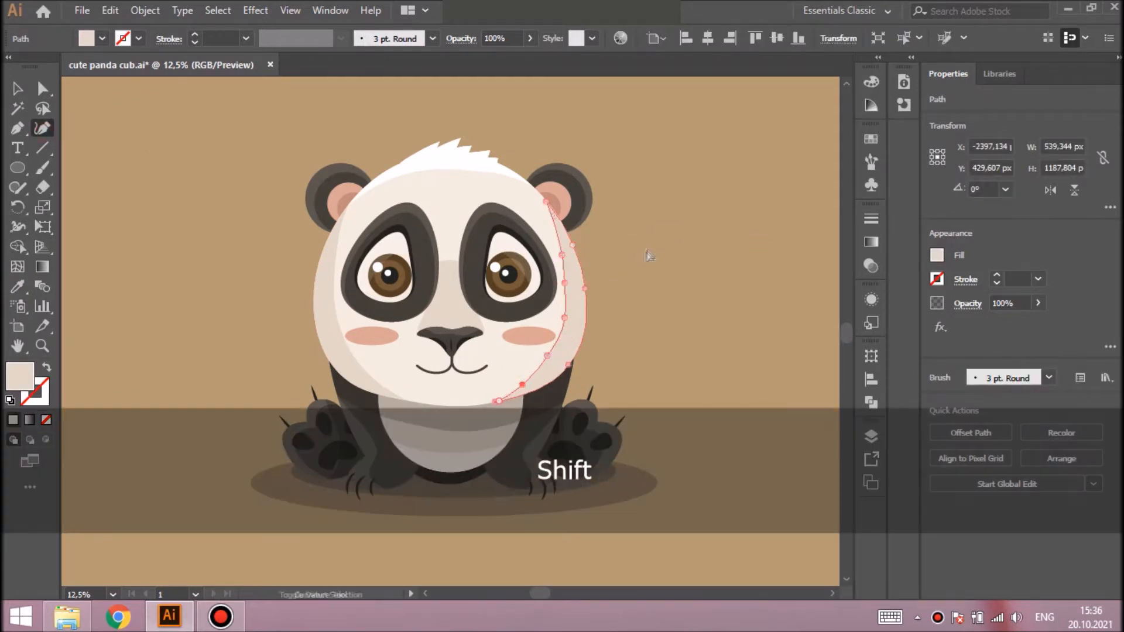
{"action": "key", "text": "ctrl+shift+a"}
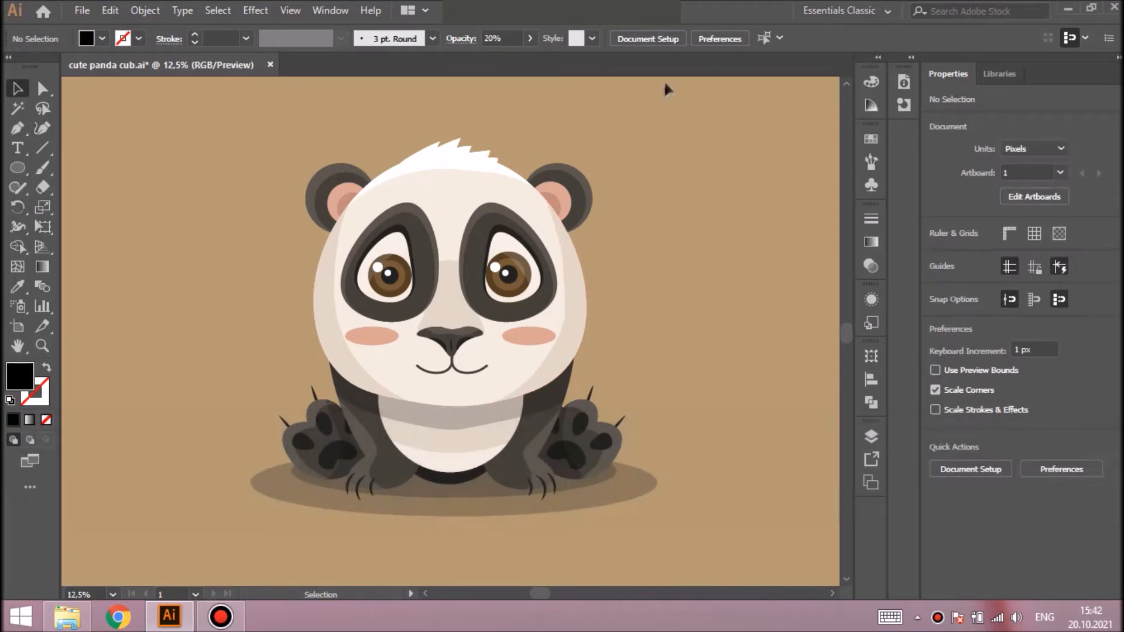
On a new top layer, draw a horizontal line about 5750 px long level with the panda's head top, with a 20 pt F44711 stroke
{"action": "key", "text": "ctrl+minus"}
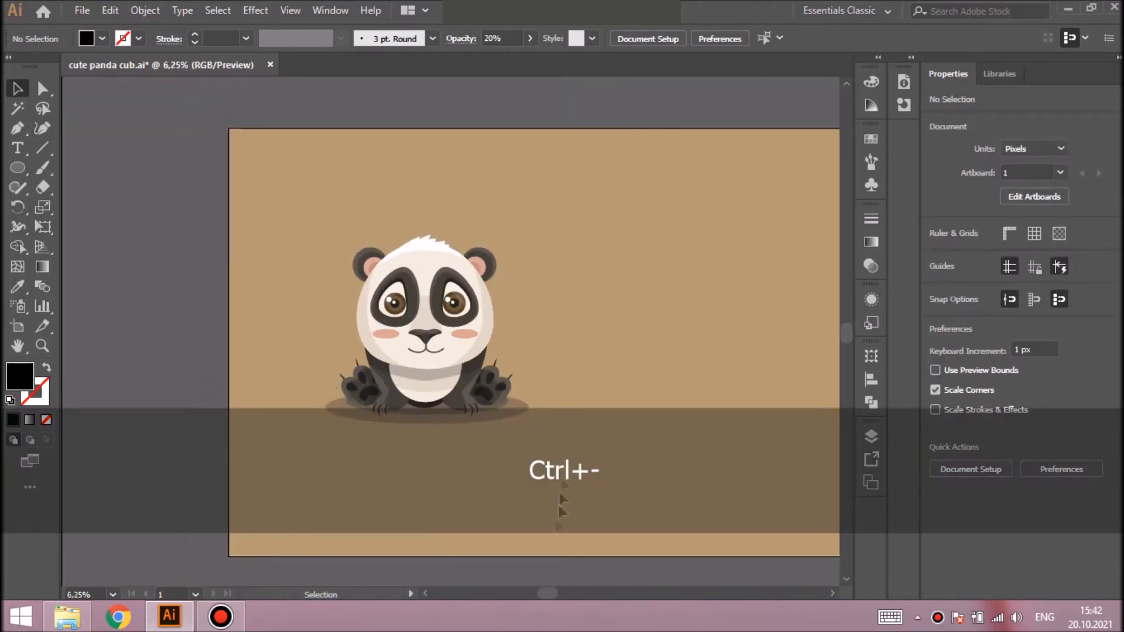
{"action": "left_click", "coordinate": [871, 436]}
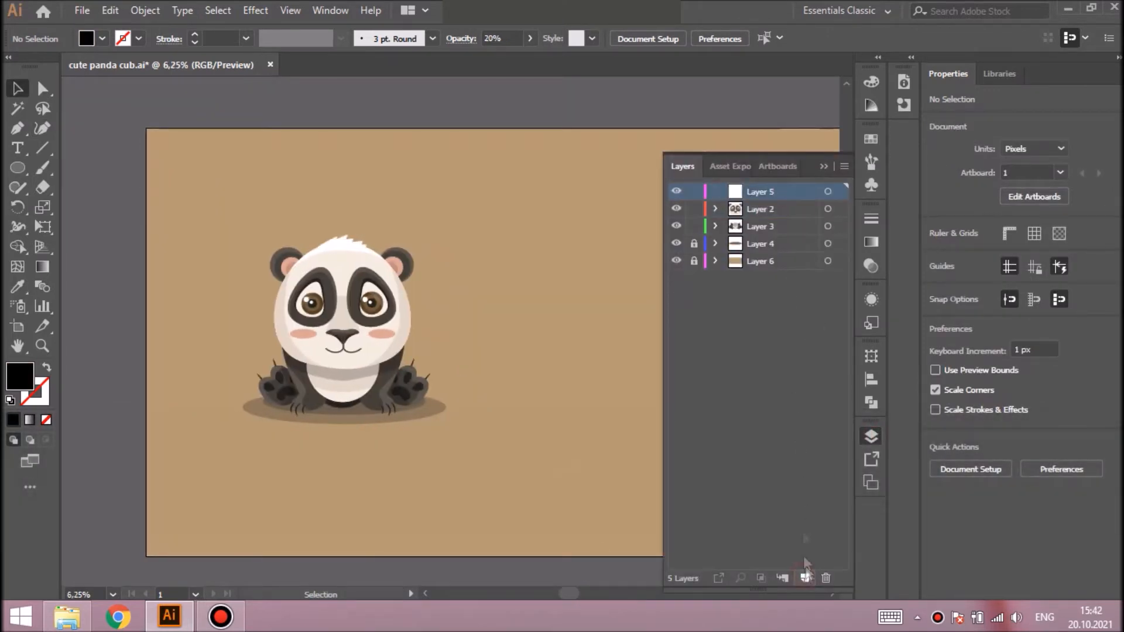
{"action": "key", "text": "shift+grave"}
{"action": "left_click", "coordinate": [222, 239]}
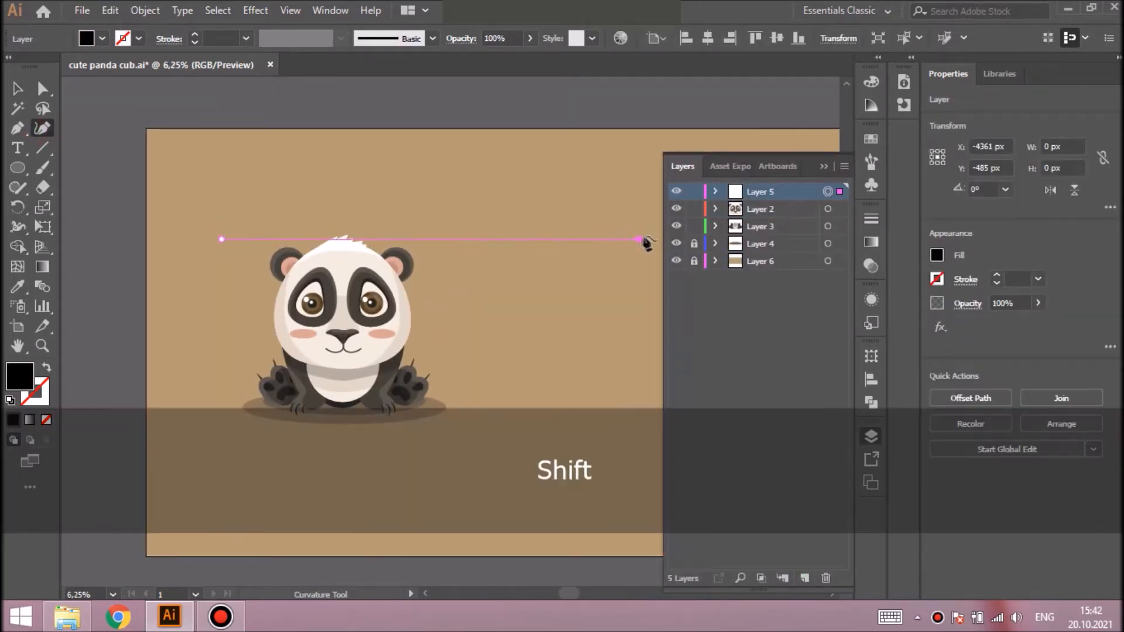
{"action": "left_click", "coordinate": [46, 367]}
{"action": "double_click", "coordinate": [47, 391]}
{"action": "left_click", "coordinate": [544, 216]}
{"action": "left_click", "coordinate": [738, 215]}
{"action": "left_click", "coordinate": [246, 38]}
{"action": "left_click", "coordinate": [263, 364]}
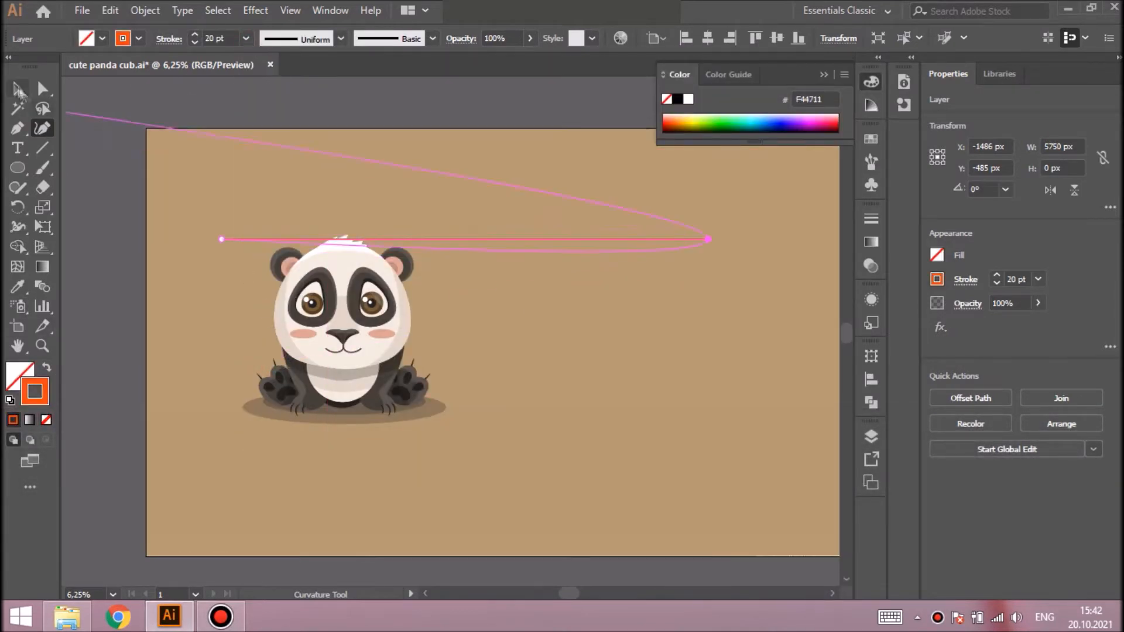
Make five copies of the orange line and place them at the eye, nose, chin and ground levels of the panda
{"action": "left_click", "coordinate": [17, 89]}
{"action": "key", "text": "ctrl+c"}
{"action": "key", "text": "ctrl+f"}
{"action": "left_click_drag", "start_coordinate": [543, 240], "coordinate": [548, 406]}
{"action": "key", "text": "ctrl+c"}
{"action": "key", "text": "ctrl+f"}
{"action": "key", "text": "ctrl+c"}
{"action": "key", "text": "ctrl+f"}
{"action": "key", "text": "ctrl+c"}
{"action": "key", "text": "ctrl+f"}
{"action": "key", "text": "ctrl+c"}
{"action": "key", "text": "ctrl+f"}
{"action": "key", "text": "ctrl+shift+a"}
On a new layer, draw a circle about 1513 px wide between the head-top and chin lines and fill it with the head's cream colour
{"action": "key", "text": "F7"}
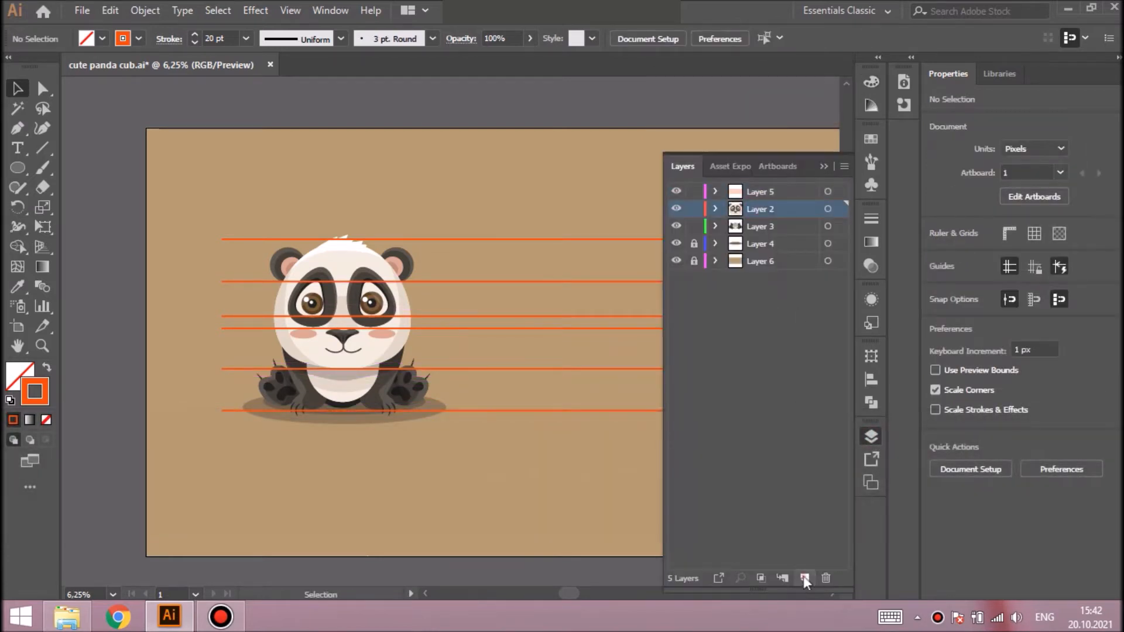
{"action": "left_click", "coordinate": [18, 168]}
{"action": "scroll", "coordinate": [536, 385], "scroll_direction": "right", "scroll_amount": 3}
{"action": "mouse_move", "coordinate": [401, 246]}
{"action": "left_mouse_down"}
{"action": "mouse_move", "coordinate": [498, 328]}
{"action": "mouse_move", "coordinate": [521, 367]}
{"action": "left_mouse_up"}
{"action": "left_click", "coordinate": [18, 89]}
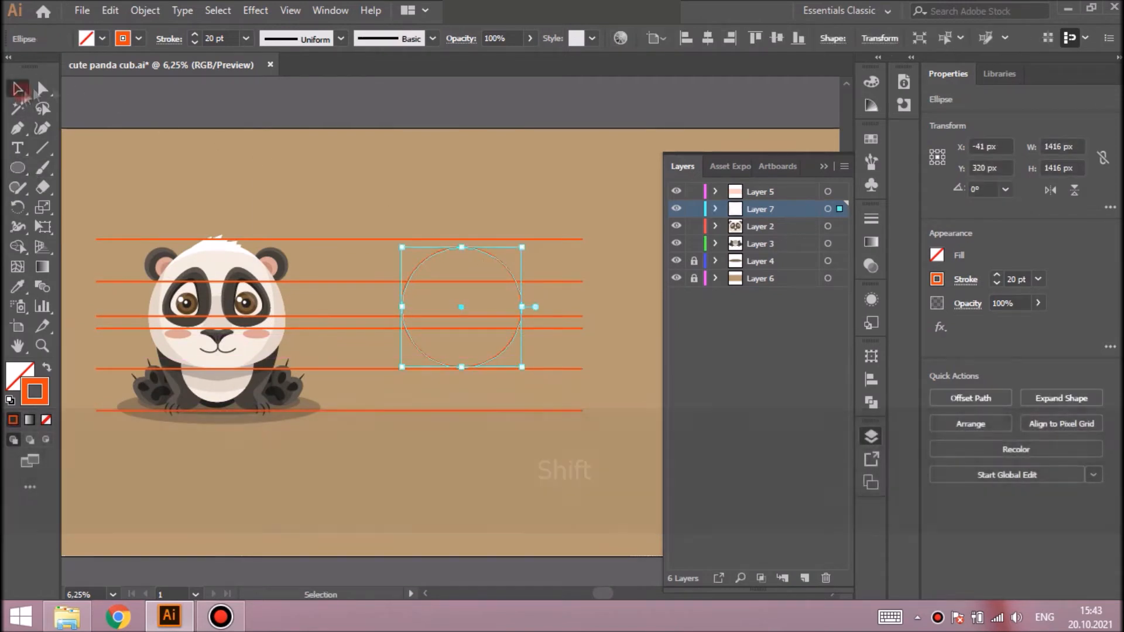
{"action": "left_click_drag", "start_coordinate": [461, 248], "coordinate": [461, 239]}
{"action": "left_click", "coordinate": [18, 287]}
{"action": "left_click", "coordinate": [211, 264]}
Reshape the cream circle into a side-view head with a protruding muzzle using the Curvature tool
{"action": "left_click", "coordinate": [43, 128]}
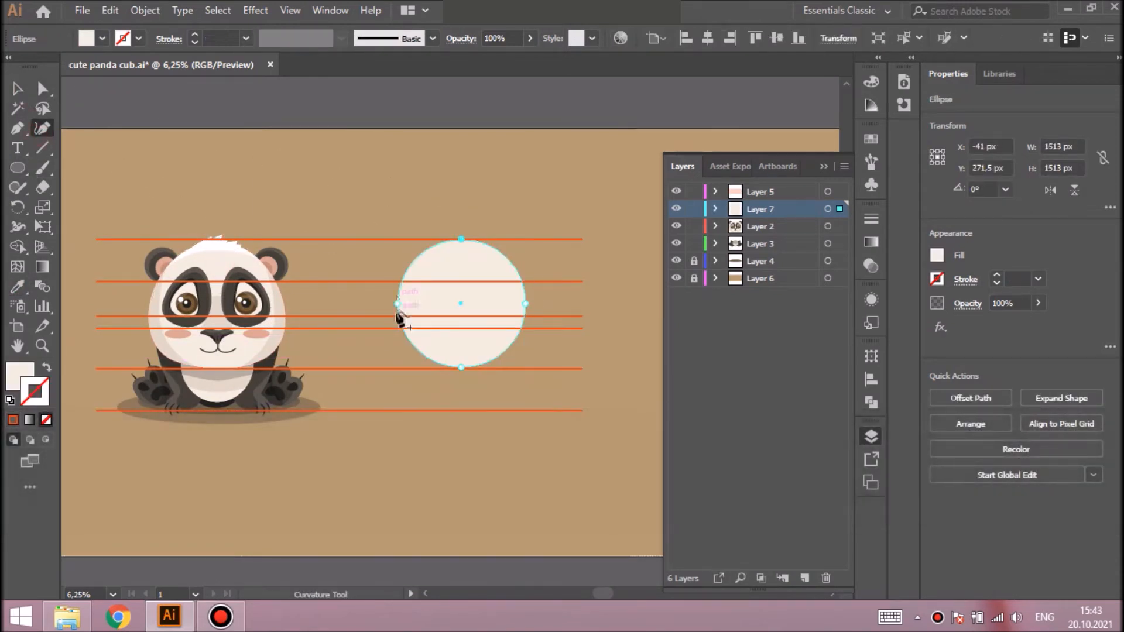
{"action": "left_click_drag", "start_coordinate": [399, 327], "coordinate": [402, 328]}
{"action": "left_click", "coordinate": [410, 265]}
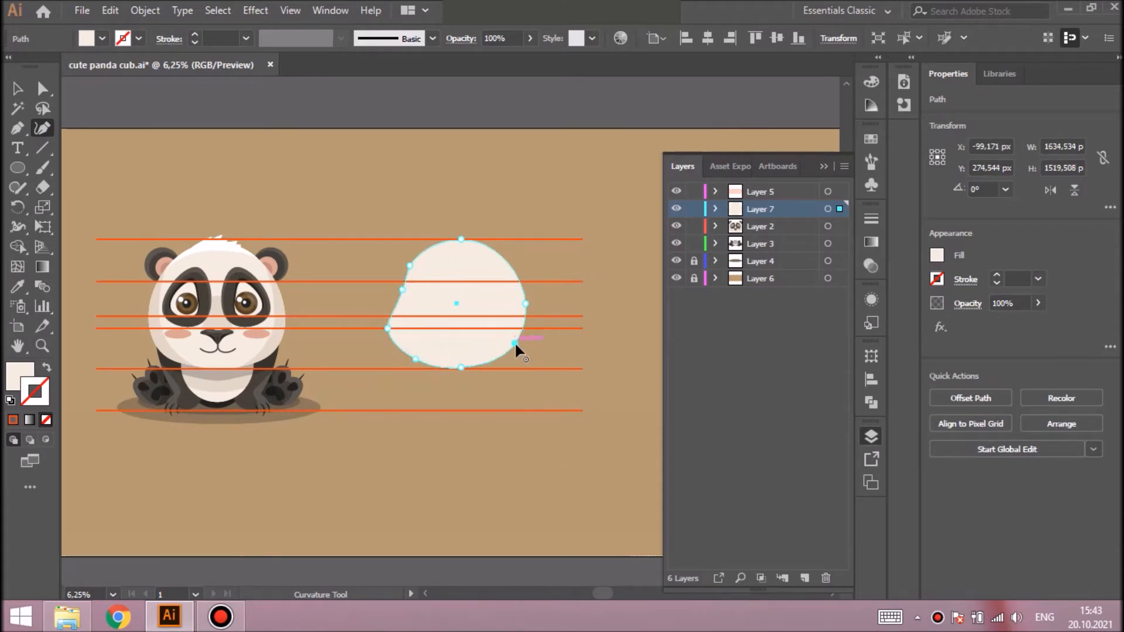
{"action": "left_click", "coordinate": [18, 89]}
{"action": "key", "text": "shift+ctrl+a"}
Paste a copy of the front panda's right eye and its dark patch onto a new layer above the profile head's layer
{"action": "key", "text": "ctrl+equal"}
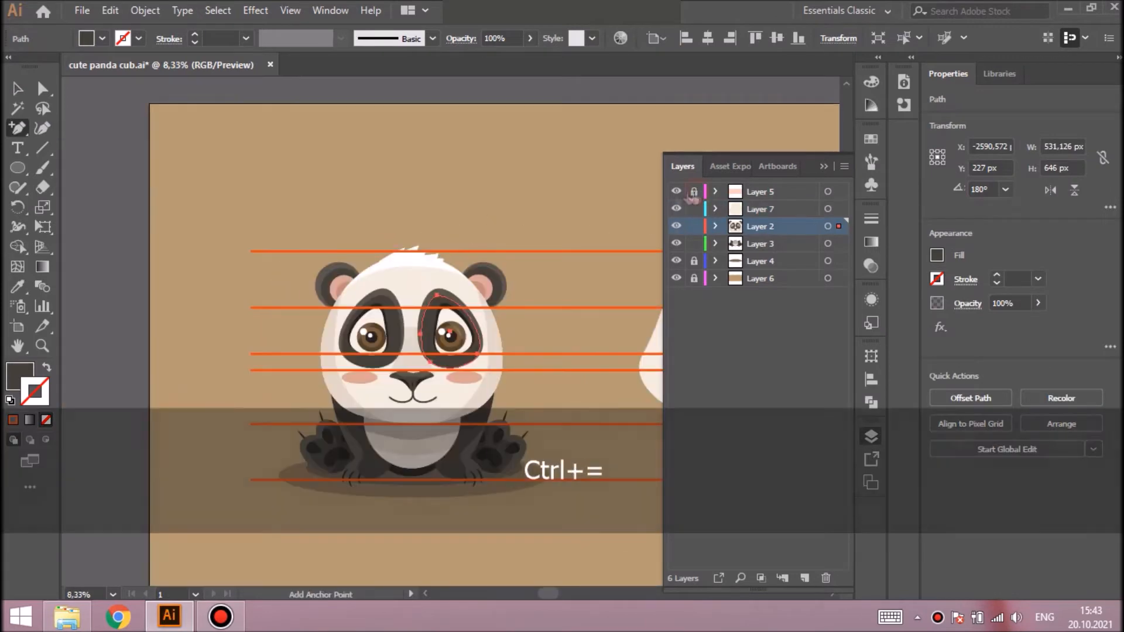
{"action": "left_click", "coordinate": [444, 294]}
{"action": "key", "text": "ctrl+equal"}
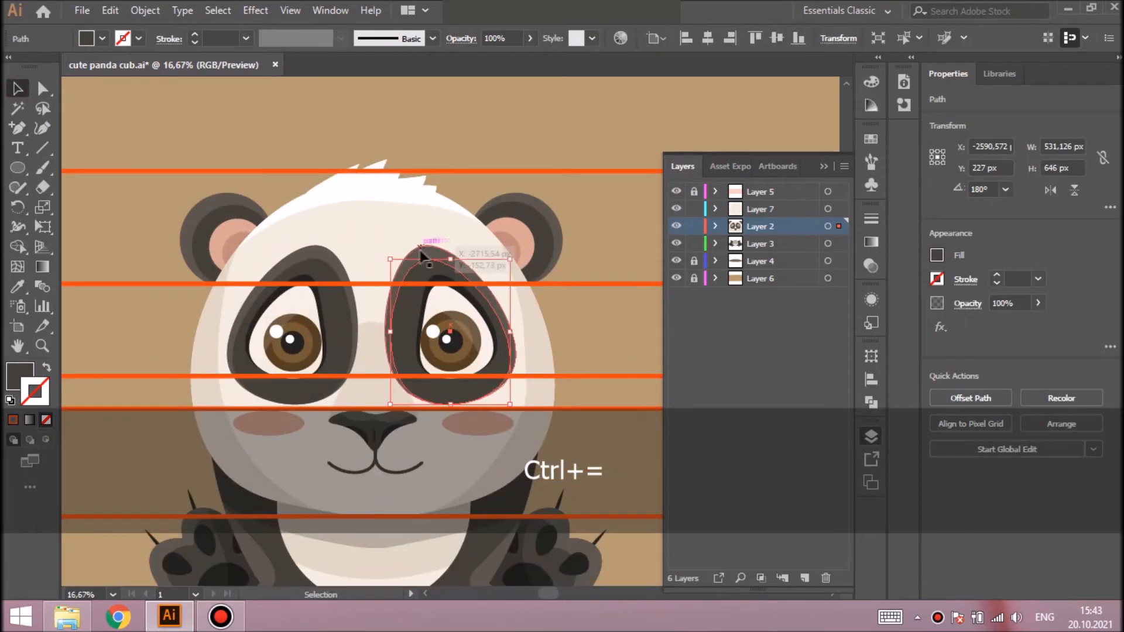
{"action": "left_click", "coordinate": [443, 283], "text": "shift"}
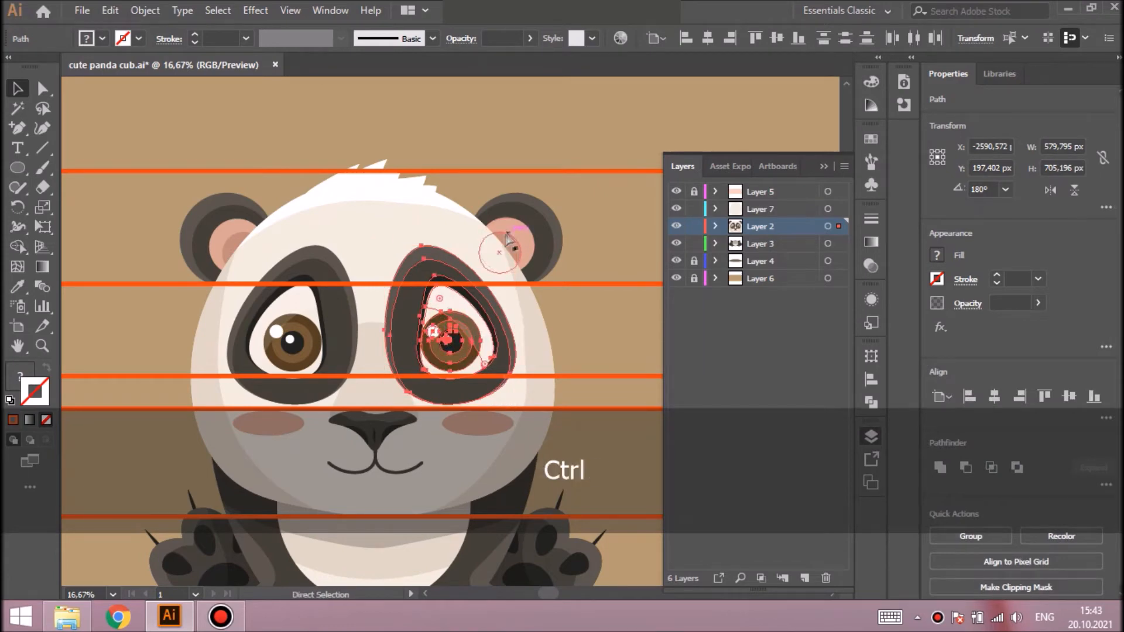
{"action": "left_click", "coordinate": [804, 578]}
{"action": "left_click_drag", "start_coordinate": [763, 226], "coordinate": [768, 205]}
{"action": "left_click", "coordinate": [827, 209]}
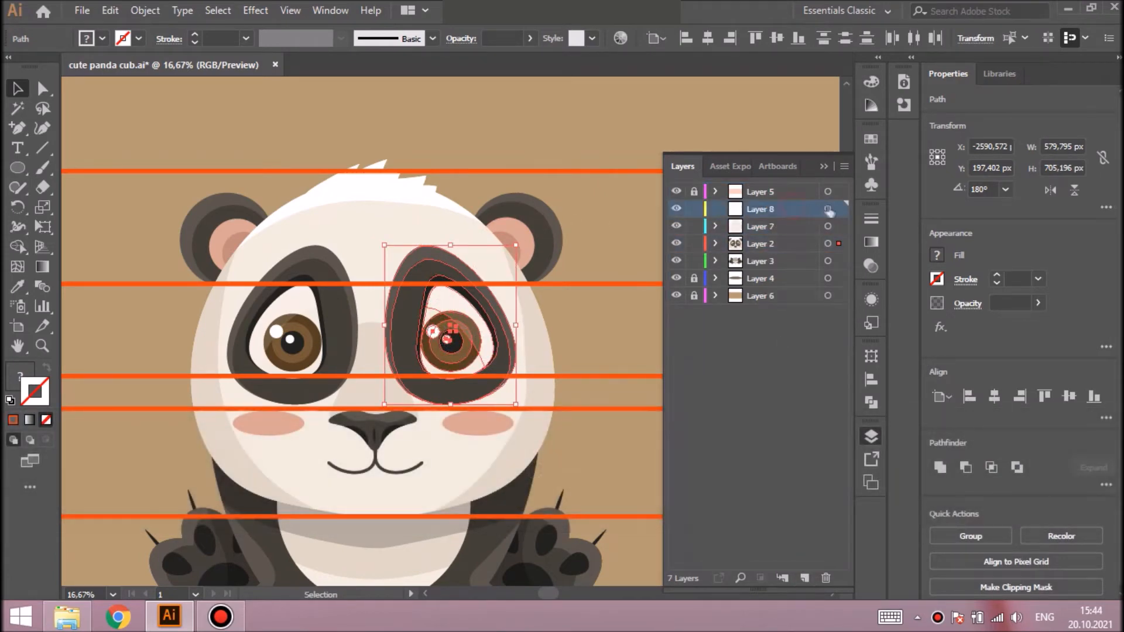
{"action": "key", "text": "ctrl+v"}
Move the copied eye horizontally onto the front half of the profile head
{"action": "left_click_drag", "start_coordinate": [448, 331], "coordinate": [628, 335]}
{"action": "left_click_drag", "start_coordinate": [550, 595], "coordinate": [595, 594]}
{"action": "left_click_drag", "start_coordinate": [174, 343], "coordinate": [523, 342]}
{"action": "key", "text": "ctrl+shift+a"}
Shift the inner eye shapes, including iris, pupil and highlights, about 64 px toward the muzzle within the dark patch
{"action": "left_click", "coordinate": [520, 289]}
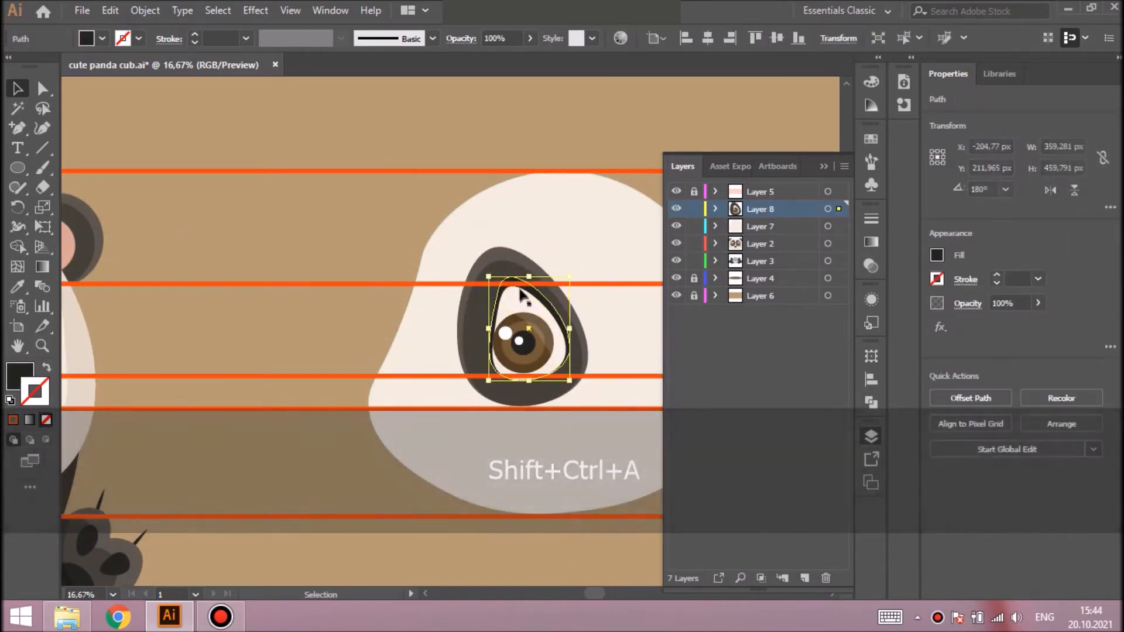
{"action": "left_click", "coordinate": [525, 305], "text": "shift"}
{"action": "key", "text": "ctrl+equal"}
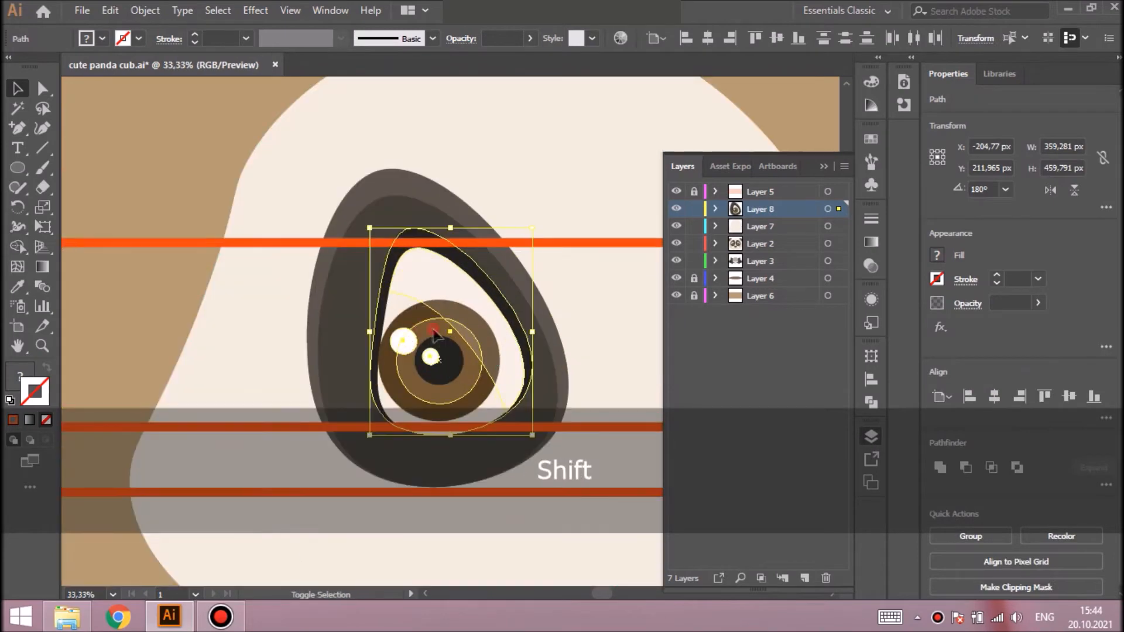
{"action": "left_click_drag", "start_coordinate": [391, 306], "coordinate": [362, 306]}
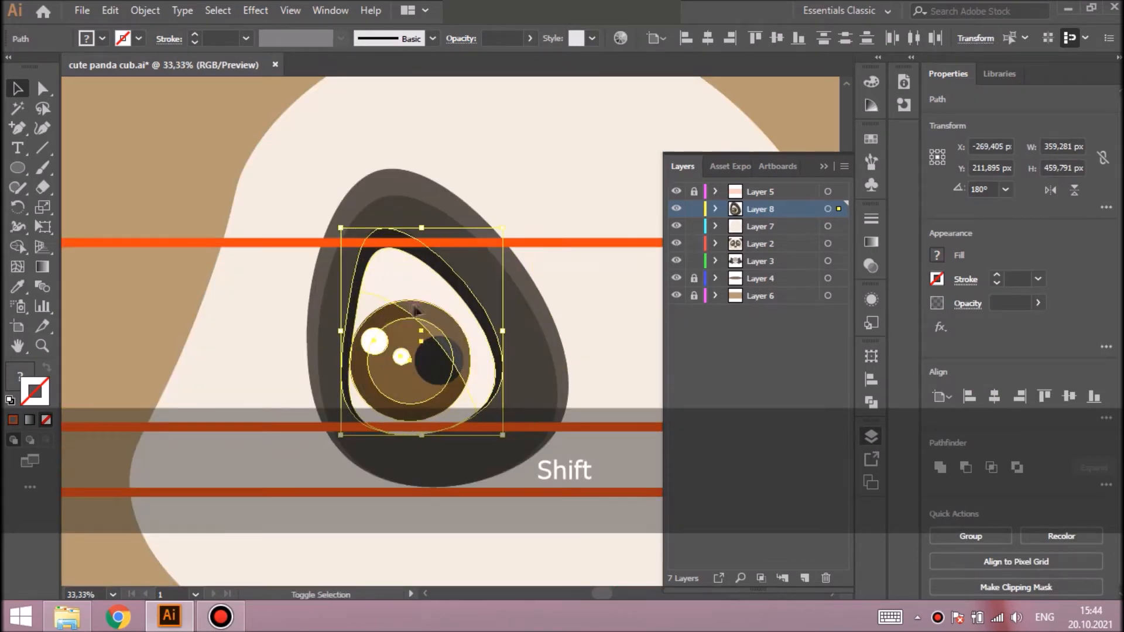
{"action": "key", "text": "ctrl+z"}
{"action": "left_click", "coordinate": [443, 367], "text": "shift"}
{"action": "left_click_drag", "start_coordinate": [453, 349], "coordinate": [420, 346]}
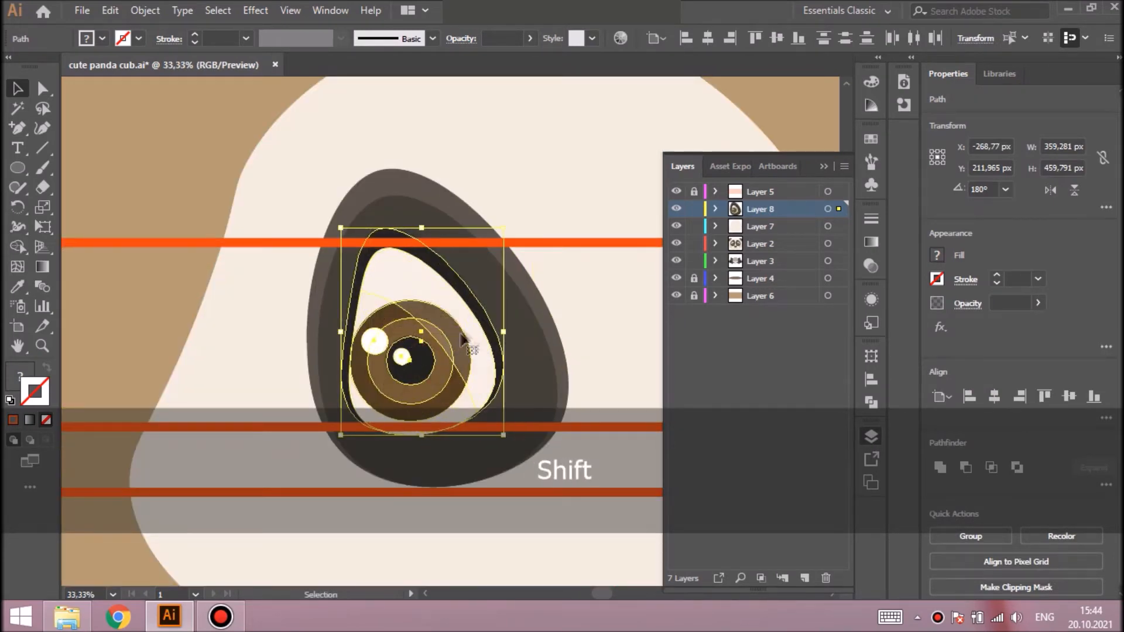
{"action": "key", "text": "shift+ctrl+a"}
Narrow the iris and pupil circles into ellipses and distort them with Free Transform to about 230 by 280 px
{"action": "left_click", "coordinate": [380, 328]}
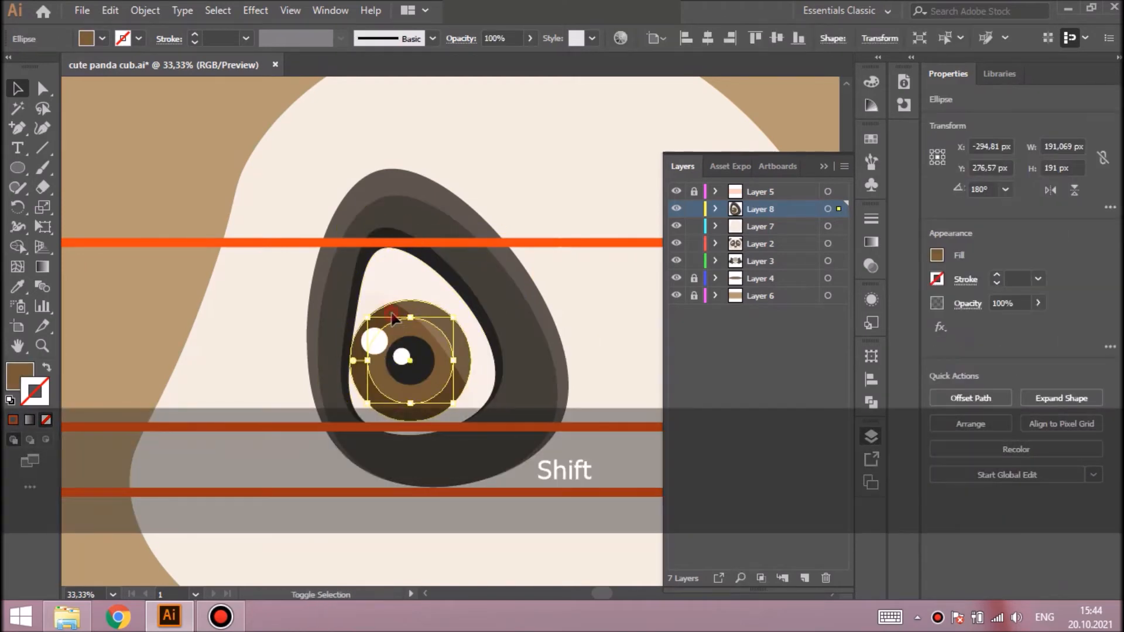
{"action": "left_click_drag", "start_coordinate": [472, 360], "coordinate": [444, 360]}
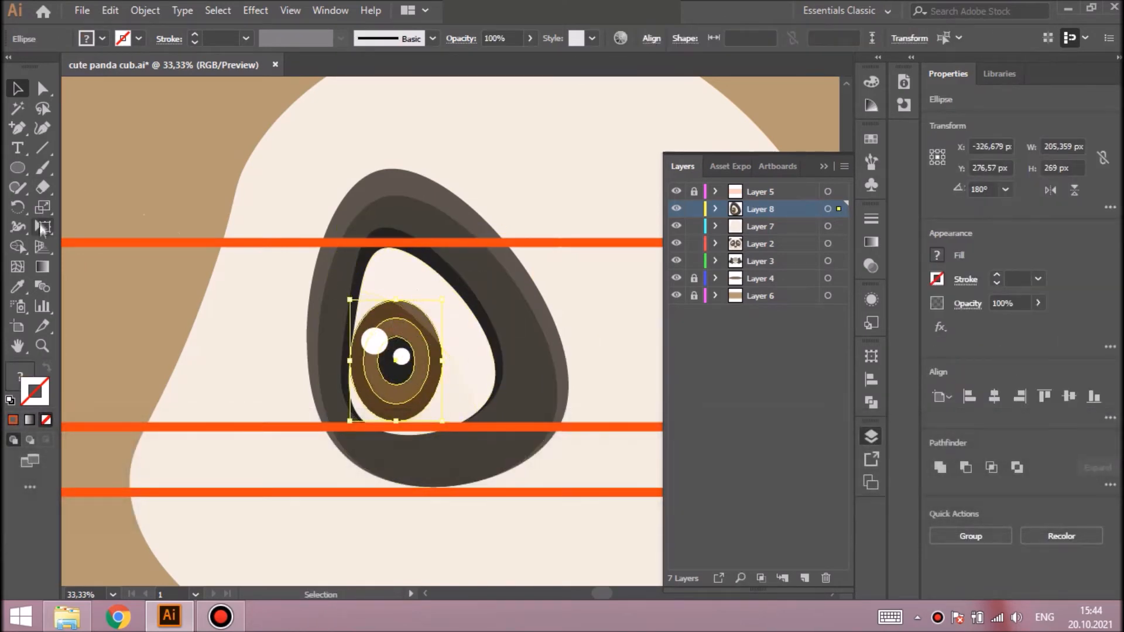
{"action": "left_click", "coordinate": [42, 228]}
{"action": "left_click_drag", "start_coordinate": [452, 421], "coordinate": [463, 421]}
{"action": "key", "text": "ctrl+z"}
{"action": "left_click_drag", "start_coordinate": [350, 421], "coordinate": [341, 424]}
{"action": "left_click_drag", "start_coordinate": [453, 305], "coordinate": [443, 283]}
{"action": "key", "text": "a"}
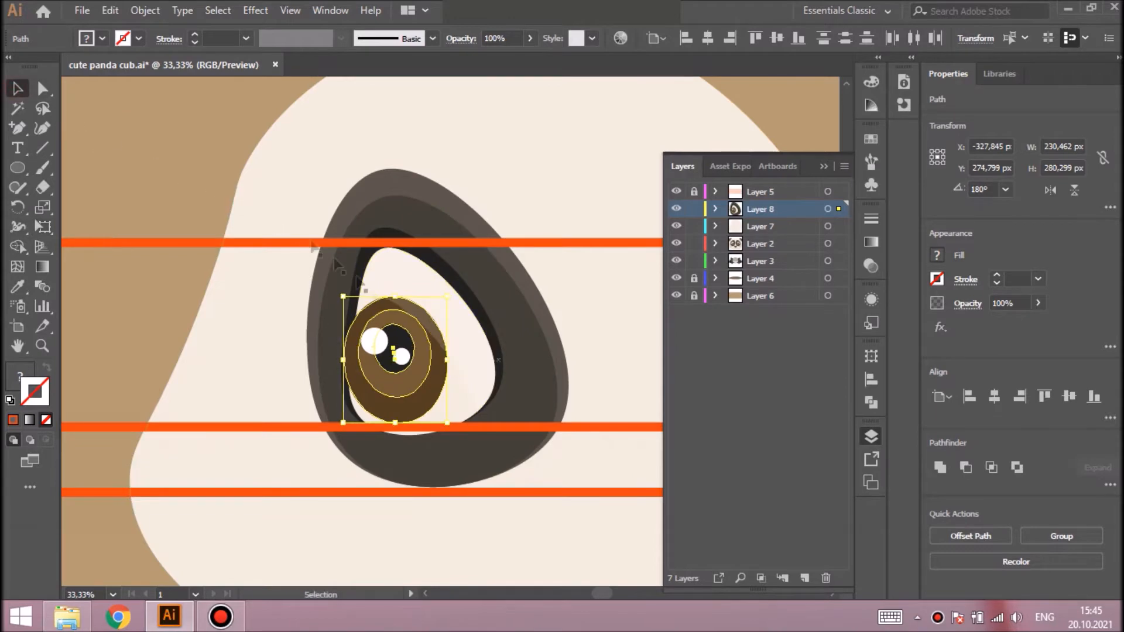
{"action": "key", "text": "shift+ctrl+a"}
Copy the front panda's pink cheek onto the profile head's layer and place it below the eye patch
{"action": "key", "text": "ctrl+minus"}
{"action": "key", "text": "ctrl+minus"}
{"action": "key", "text": "v"}
{"action": "left_click", "coordinate": [466, 393]}
{"action": "key", "text": "ctrl+c"}
{"action": "key", "text": "ctrl+v"}
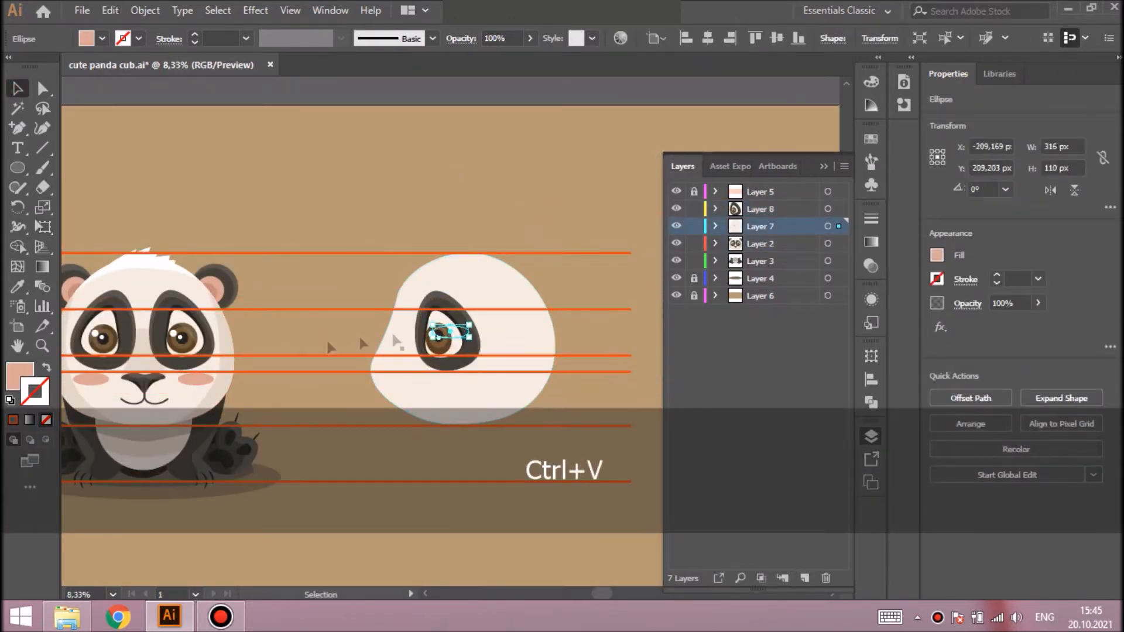
{"action": "left_click_drag", "start_coordinate": [460, 337], "coordinate": [443, 380]}
{"action": "key", "text": "shift+ctrl+a"}
Draw a circle for the profile's ear, fill it with the panda's dark brown, and transfer it to the profile head's layer
{"action": "left_click", "coordinate": [165, 372]}
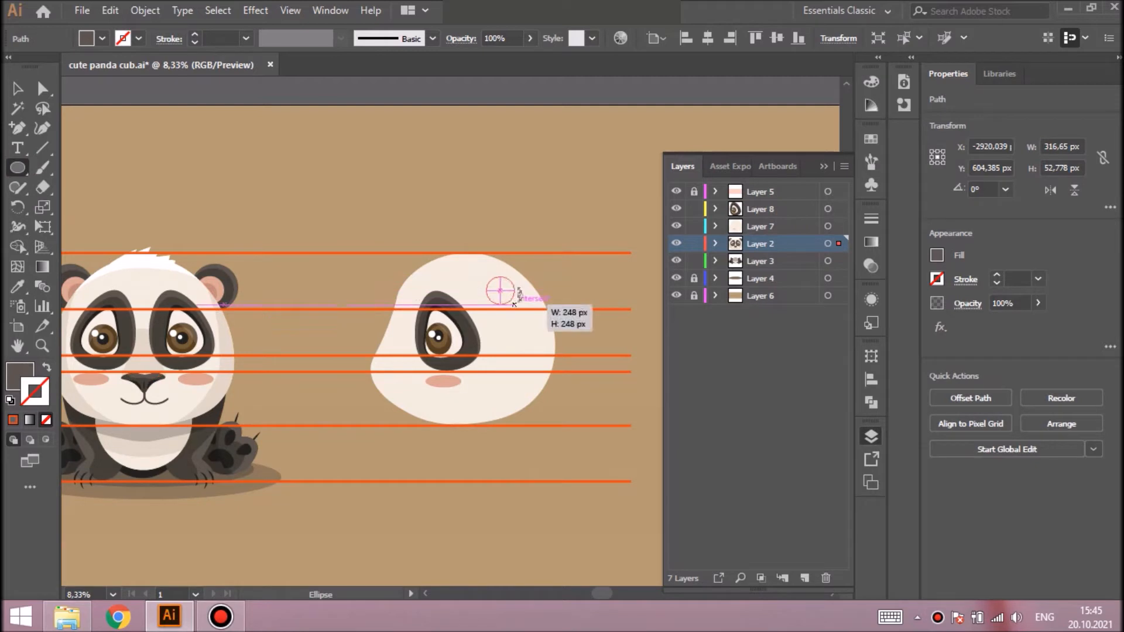
{"action": "left_click_drag", "start_coordinate": [514, 304], "coordinate": [514, 303]}
{"action": "key", "text": "i"}
{"action": "key", "text": "ctrl+x"}
{"action": "left_click", "coordinate": [18, 89]}
{"action": "left_click", "coordinate": [480, 278]}
{"action": "key", "text": "ctrl+f"}
Bend the dark ear circle into a curved crescent with the Curvature tool
{"action": "left_click", "coordinate": [42, 128]}
{"action": "left_click_drag", "start_coordinate": [485, 289], "coordinate": [468, 275]}
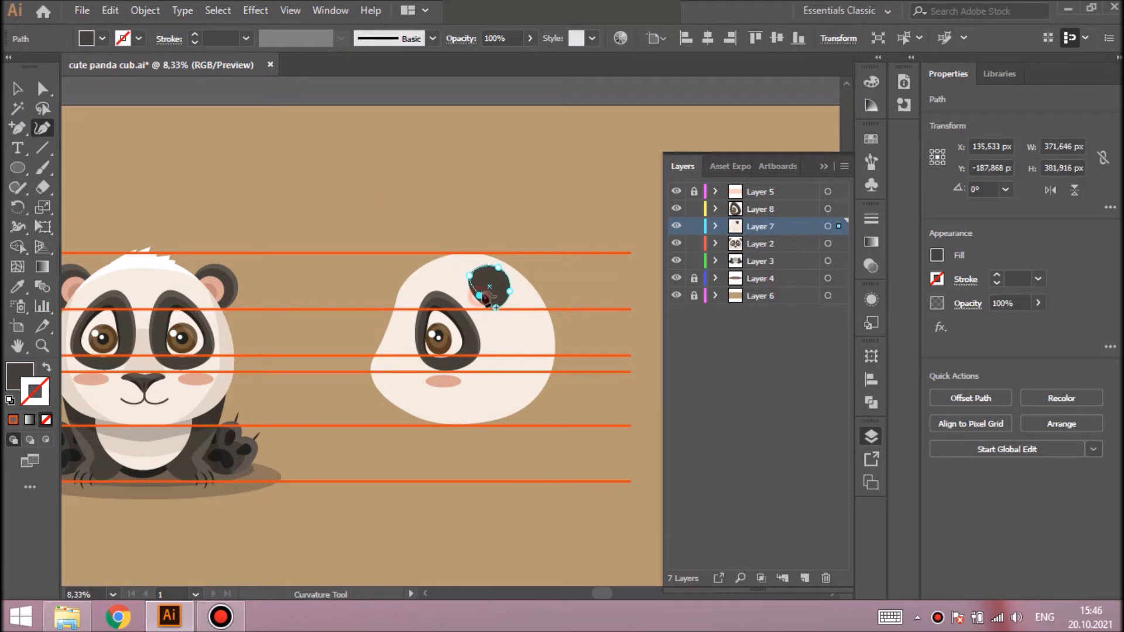
{"action": "key", "text": "ctrl+shift+a"}
Draw a spiky hair tuft along the upper front edge of the profile head and fill it with the head's cream colour
{"action": "left_click", "coordinate": [18, 89]}
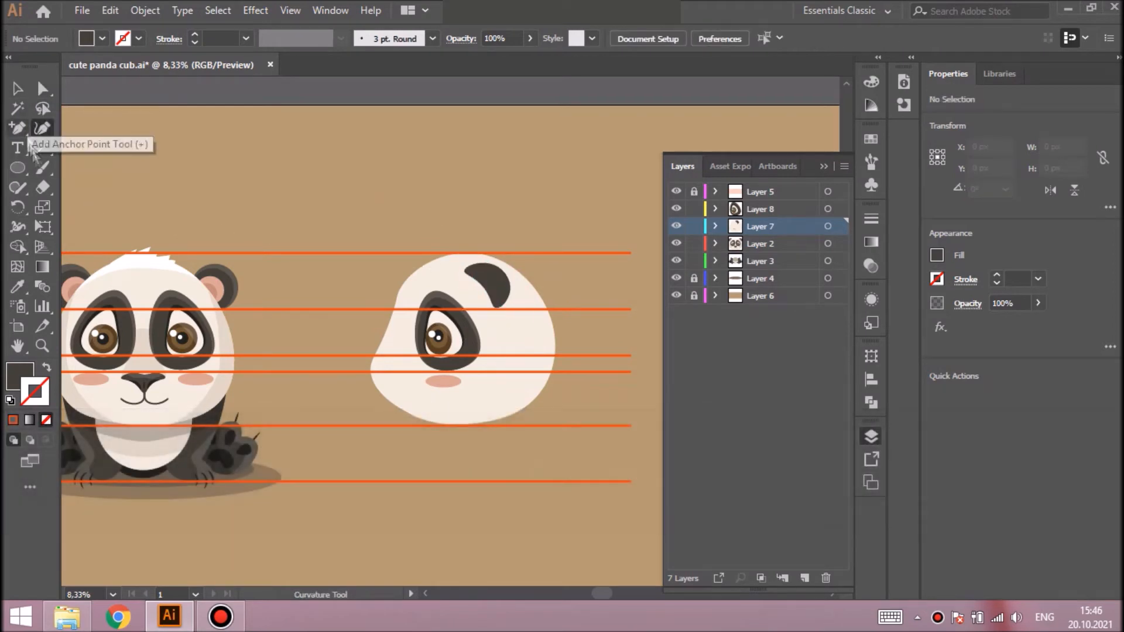
{"action": "left_click", "coordinate": [397, 327]}
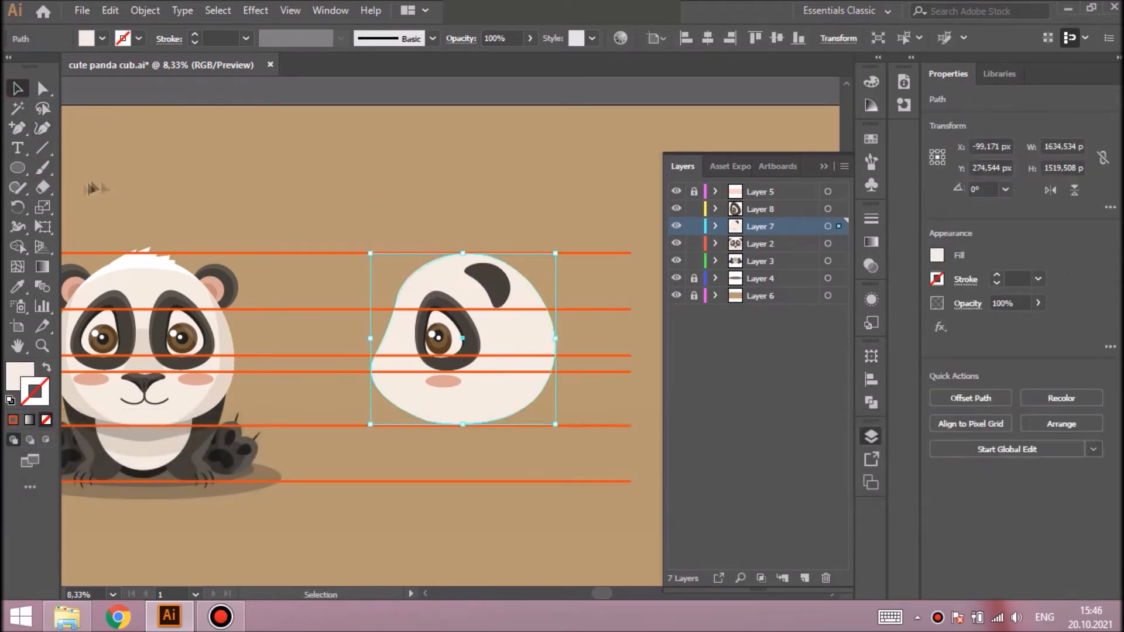
{"action": "left_click_drag", "start_coordinate": [442, 254], "coordinate": [456, 254]}
{"action": "key", "text": "v"}
{"action": "left_click", "coordinate": [418, 261]}
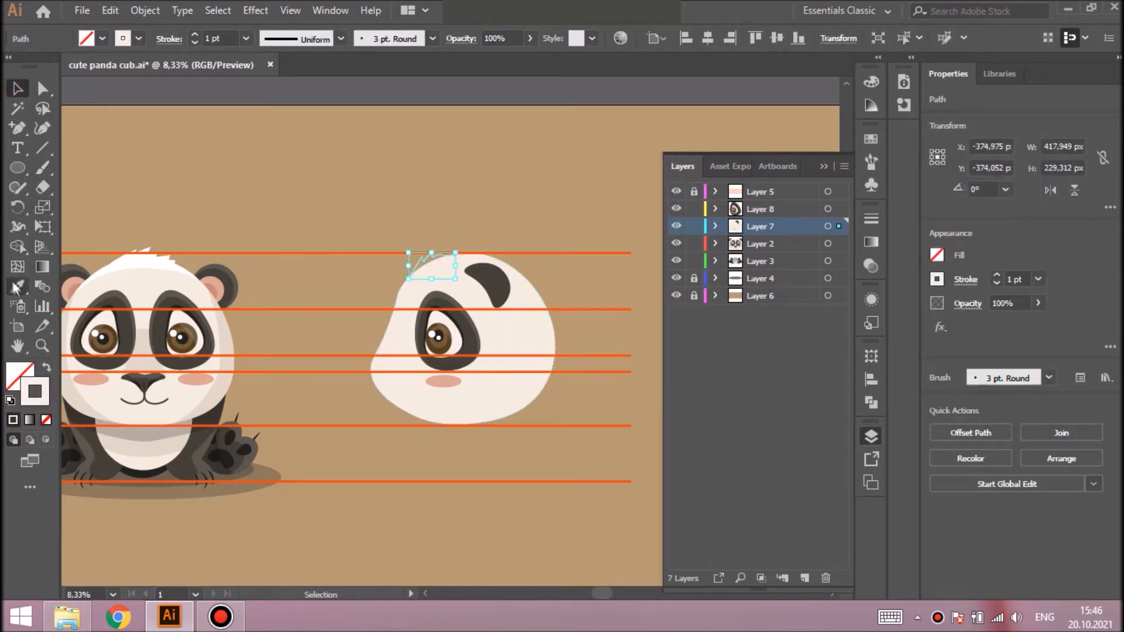
{"action": "key", "text": "i"}
{"action": "left_click", "coordinate": [436, 277]}
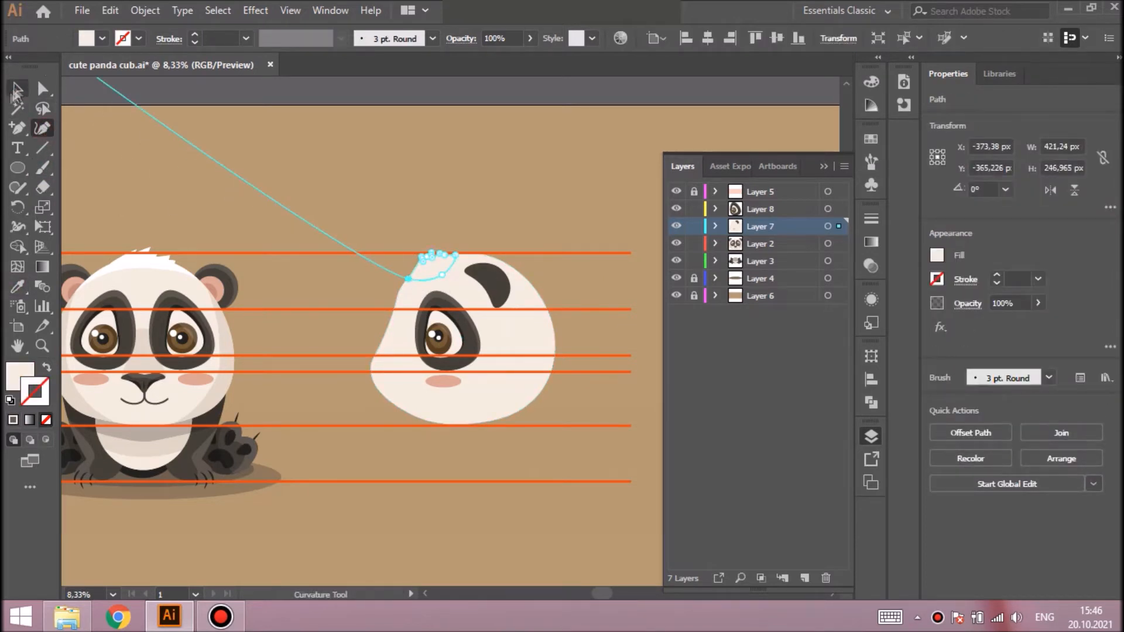
Extend the hair tuft's outline further down the forehead to about 488 by 316 px
{"action": "left_click", "coordinate": [16, 89]}
{"action": "key", "text": "ctrl+shift+a"}
{"action": "left_click_drag", "start_coordinate": [423, 261], "coordinate": [425, 261]}
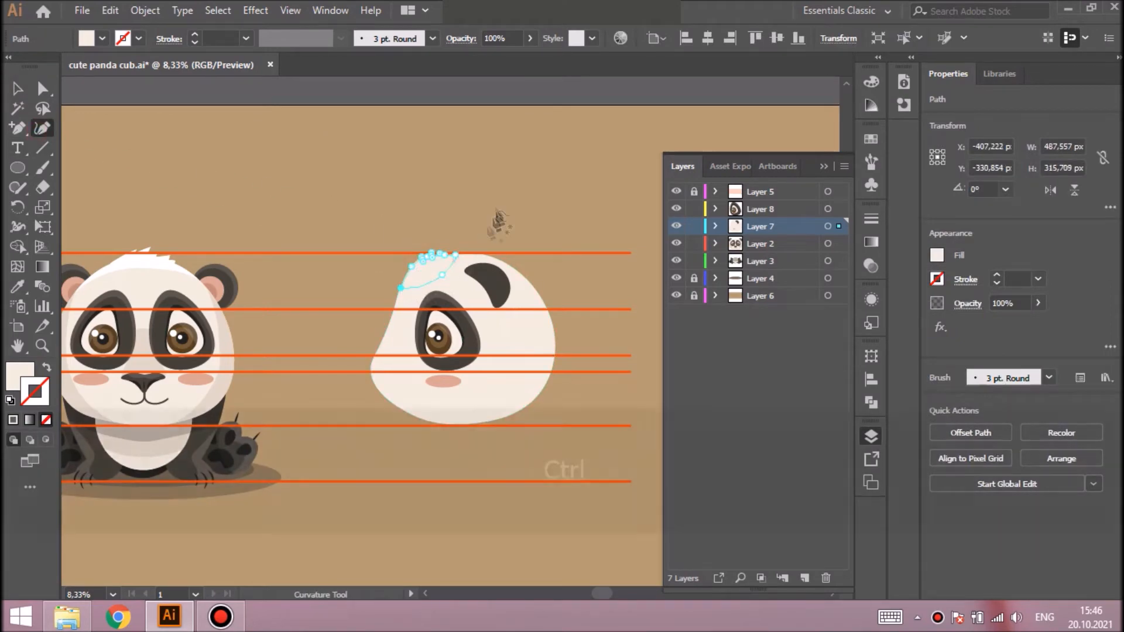
{"action": "key", "text": "ctrl+shift+a"}
Unite the hair tuft with the profile head using Pathfinder and send the merged shape behind the facial features
{"action": "left_click", "coordinate": [18, 88]}
{"action": "left_click", "coordinate": [419, 270]}
{"action": "left_click", "coordinate": [475, 298], "text": "shift"}
{"action": "left_click", "coordinate": [871, 402]}
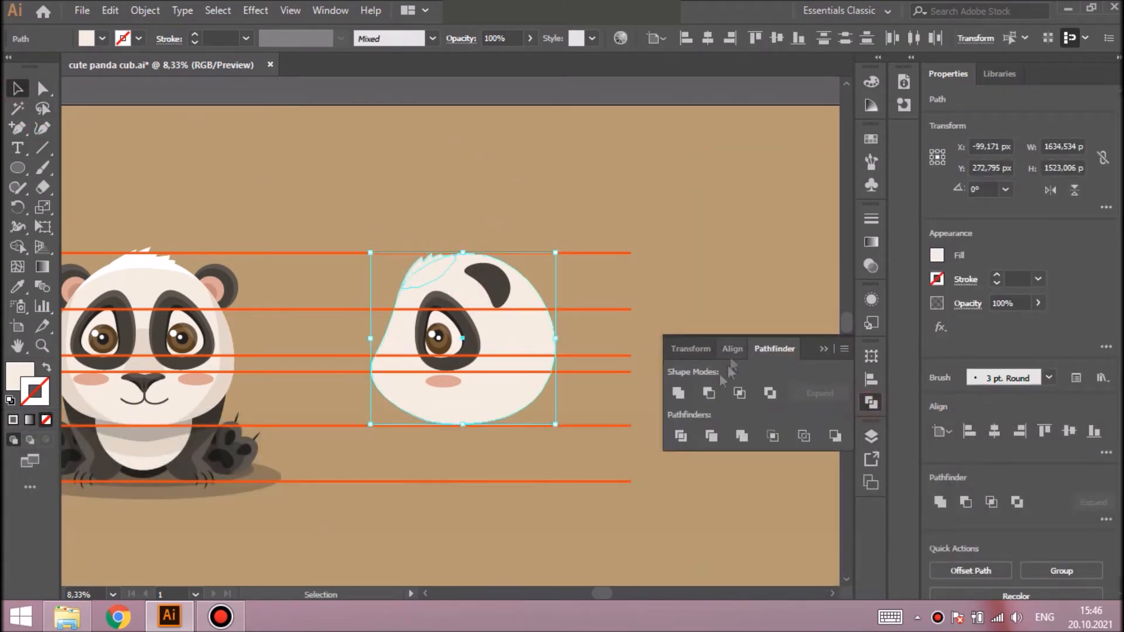
{"action": "left_click", "coordinate": [678, 392]}
{"action": "key", "text": "ctrl+bracketleft"}
{"action": "key", "text": "ctrl+shift+a"}
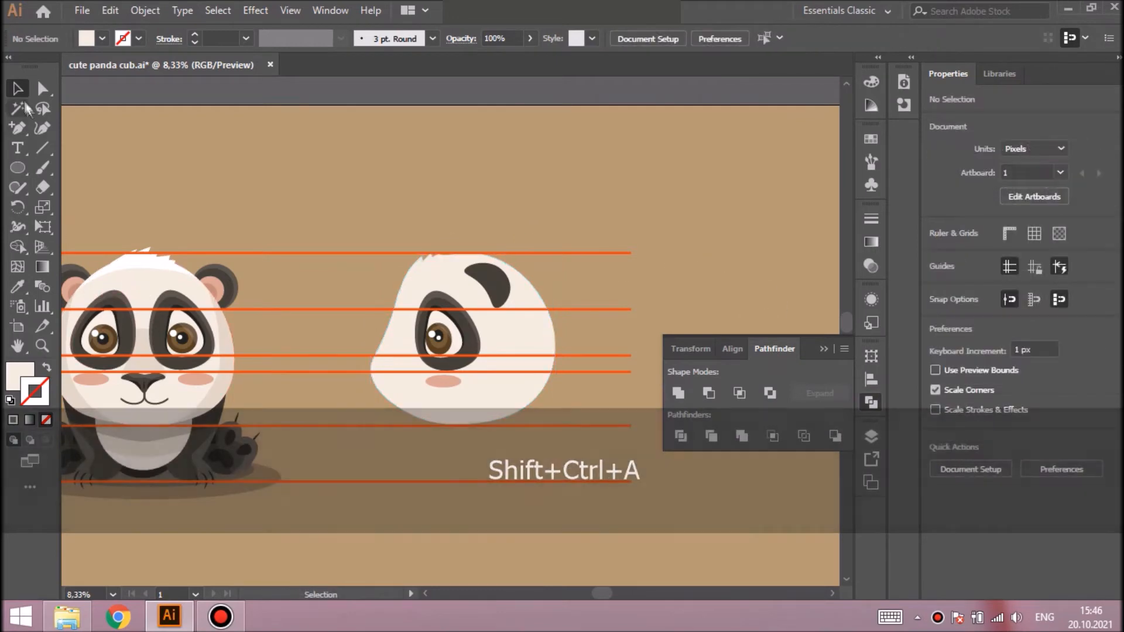
Select and copy the front-view nose shapes together with the half of the mouth line on the nose's right side
{"action": "left_click", "coordinate": [141, 379]}
{"action": "key", "text": "ctrl+equal"}
{"action": "key", "text": "ctrl+equal"}
{"action": "key", "text": "ctrl+equal"}
{"action": "key", "text": "ctrl+equal"}
{"action": "key", "text": "ctrl+equal"}
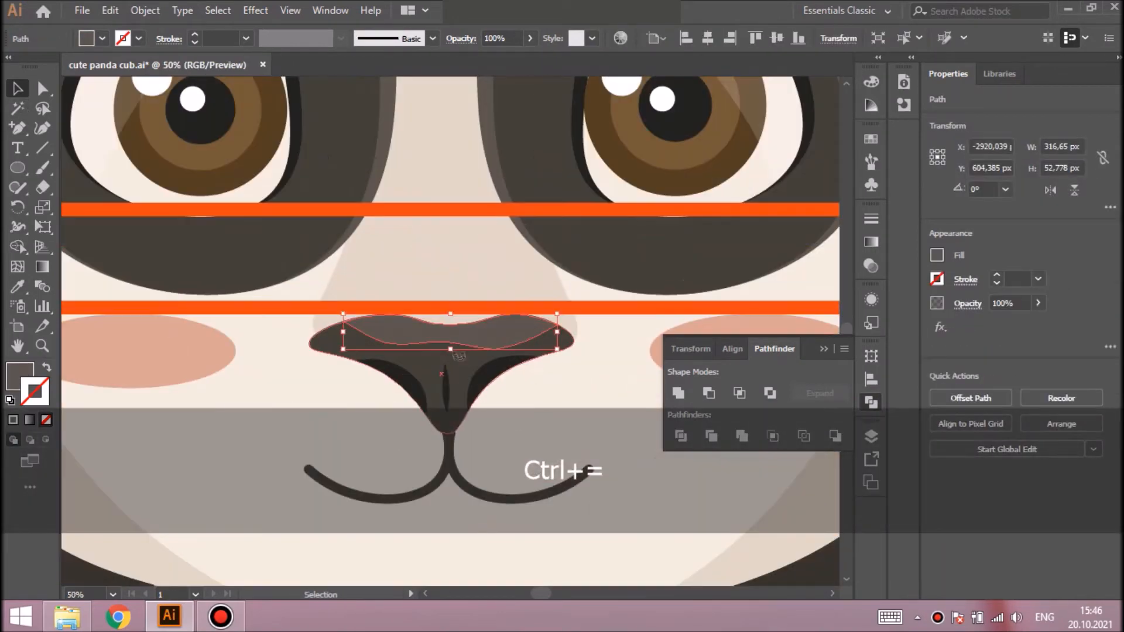
{"action": "left_click", "coordinate": [483, 491], "text": "shift"}
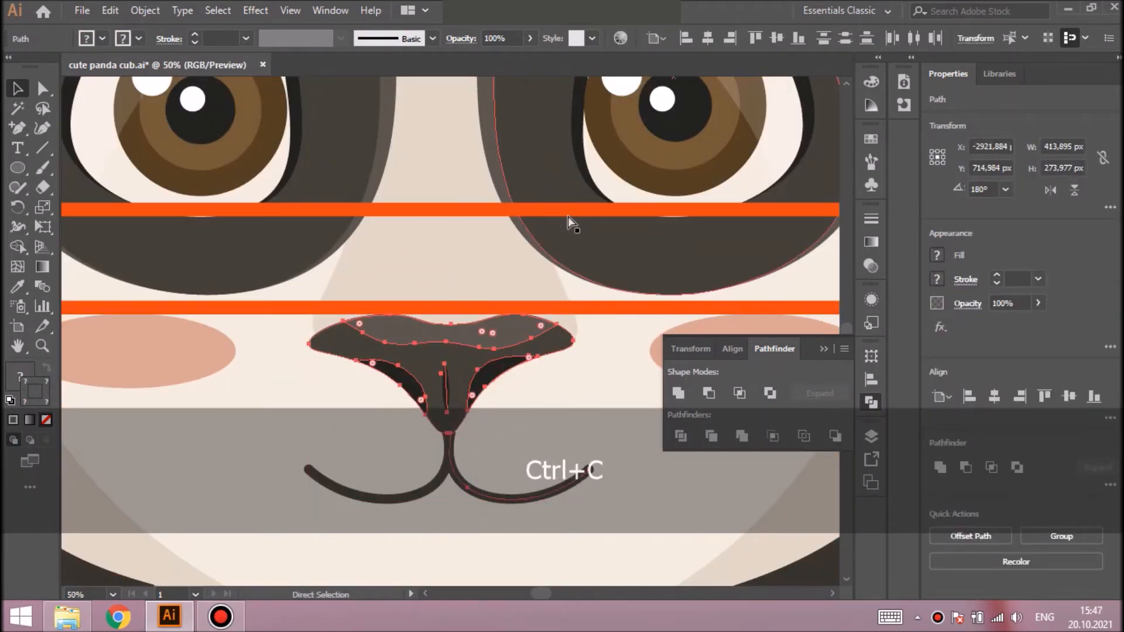
Paste the copied nose and half mouth and place them at the tip of the profile muzzle
{"action": "key", "text": "ctrl+minus"}
{"action": "key", "text": "ctrl+minus"}
{"action": "key", "text": "ctrl+minus"}
{"action": "key", "text": "ctrl+minus"}
{"action": "key", "text": "ctrl+minus"}
{"action": "key", "text": "ctrl+equal"}
{"action": "key", "text": "ctrl+equal"}
{"action": "key", "text": "ctrl+equal"}
{"action": "key", "text": "ctrl+v"}
{"action": "left_click_drag", "start_coordinate": [504, 302], "coordinate": [211, 454]}
{"action": "key", "text": "ctrl+minus"}
{"action": "key", "text": "ctrl+minus"}
{"action": "key", "text": "ctrl+minus"}
{"action": "key", "text": "ctrl+equal"}
{"action": "key", "text": "ctrl+equal"}
{"action": "key", "text": "ctrl+equal"}
{"action": "key", "text": "ctrl+equal"}
{"action": "left_click", "coordinate": [321, 369]}
{"action": "key", "text": "shift+ctrl+a"}
Delete the pasted nose's outer-side dark shadow and cut through the remaining nose shapes along a curve with the Eraser
{"action": "left_click", "coordinate": [432, 302], "text": "ctrl"}
{"action": "left_click", "coordinate": [427, 313]}
{"action": "key", "text": "Delete"}
{"action": "left_click", "coordinate": [468, 289]}
{"action": "left_click", "coordinate": [433, 295], "text": "shift"}
{"action": "key", "text": "shift+e"}
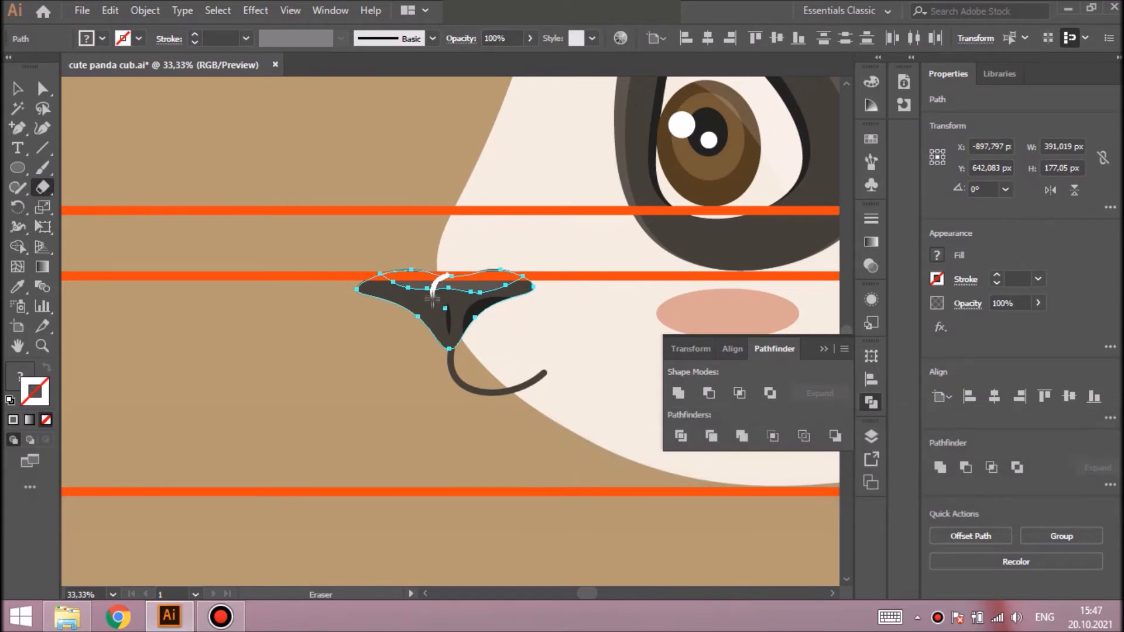
Delete the cut-off nose pieces that stick out in front of the profile muzzle
{"action": "left_click", "coordinate": [44, 90]}
{"action": "key", "text": "ctrl+shift+a"}
{"action": "left_click", "coordinate": [413, 283]}
{"action": "key", "text": "Delete"}
{"action": "left_click", "coordinate": [410, 297]}
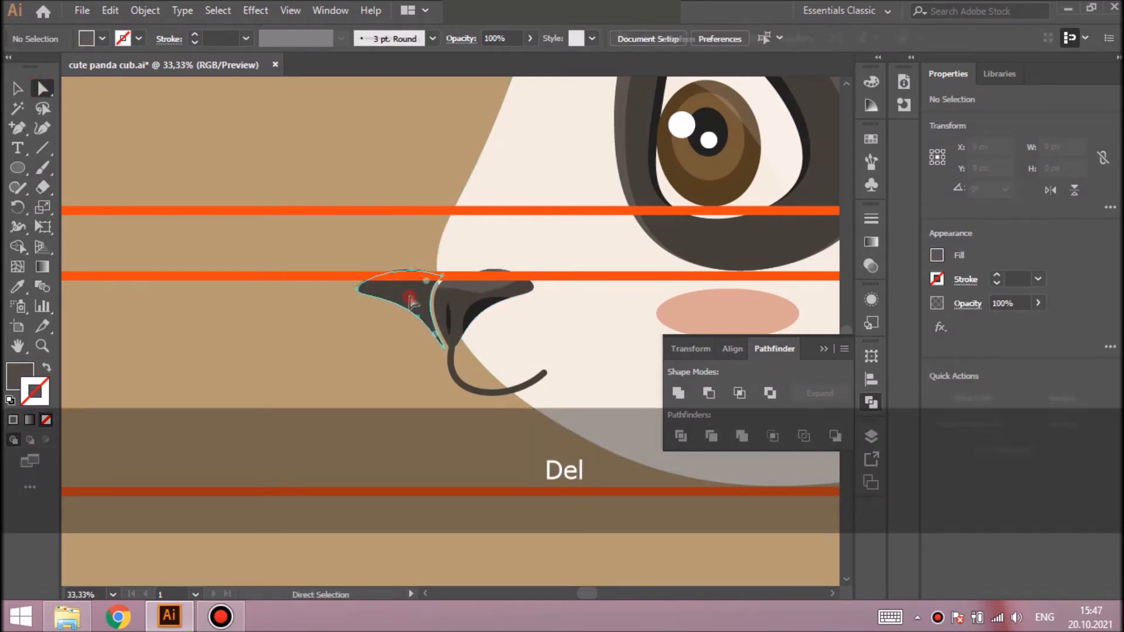
{"action": "key", "text": "Delete"}
Reshape the profile head's outline around the nose, mouth and chin with the Curvature tool
{"action": "left_click", "coordinate": [42, 128]}
{"action": "left_click", "coordinate": [471, 177], "text": "ctrl"}
{"action": "left_click_drag", "start_coordinate": [441, 292], "coordinate": [436, 292]}
{"action": "left_click_drag", "start_coordinate": [467, 359], "coordinate": [456, 398]}
{"action": "left_click_drag", "start_coordinate": [588, 440], "coordinate": [602, 472]}
{"action": "key", "text": "ctrl+minus"}
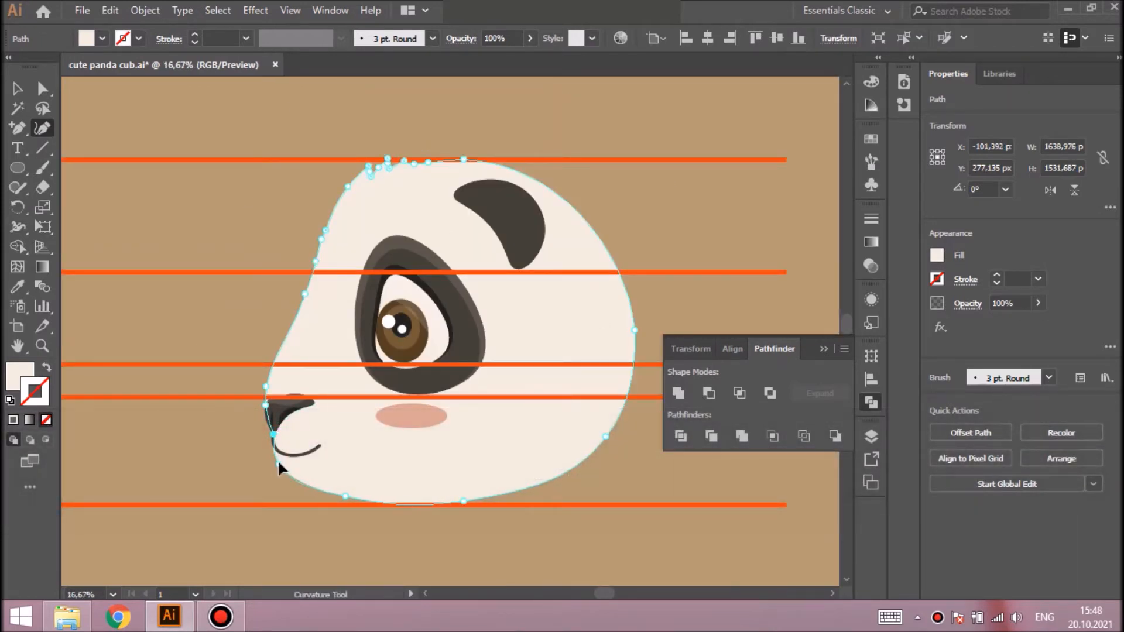
{"action": "key", "text": "ctrl+shift+a"}
Scale down the profile's mouth line so it curves more tightly under the nose
{"action": "key", "text": "v"}
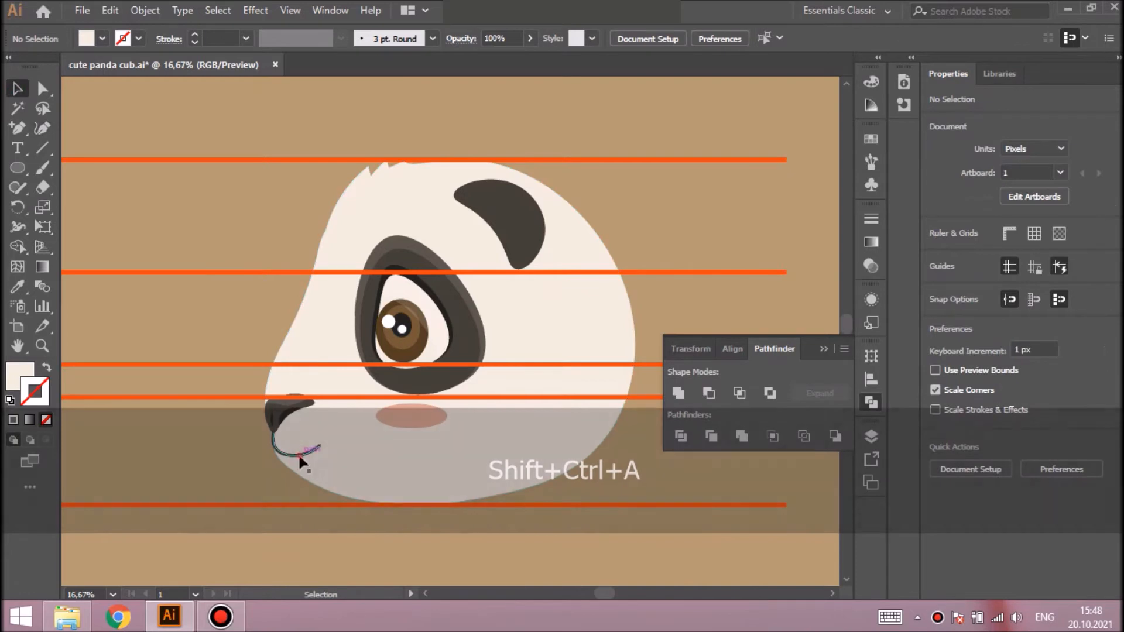
{"action": "left_click", "coordinate": [287, 452]}
{"action": "left_click_drag", "start_coordinate": [323, 425], "coordinate": [309, 445]}
{"action": "key", "text": "ctrl+shift+a"}
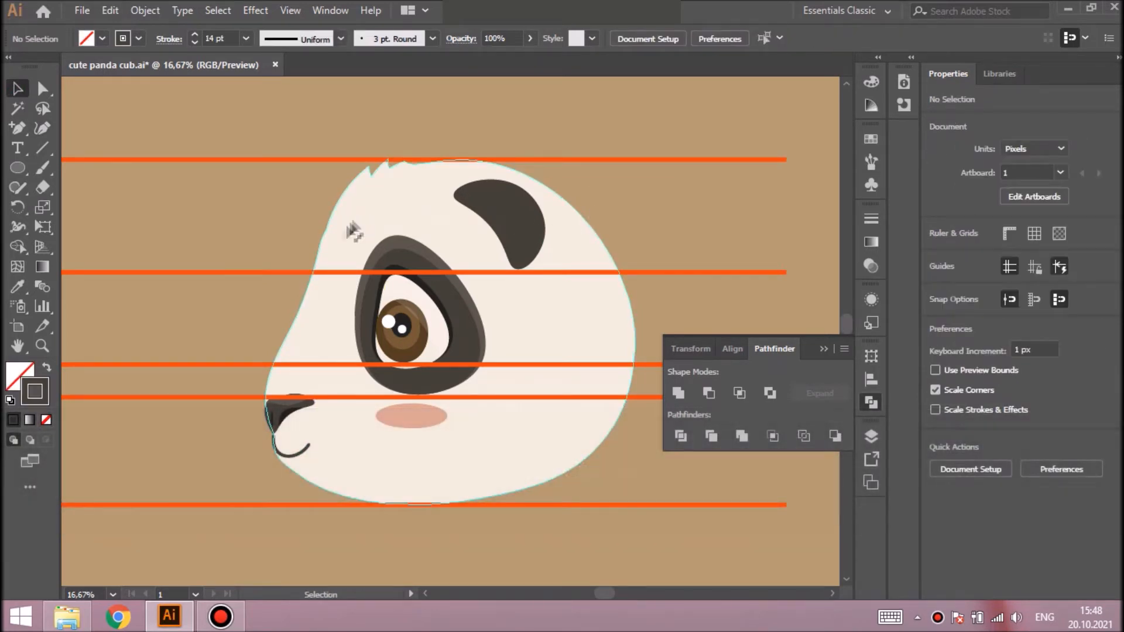
Round out the upper forehead of the profile head with the Curvature tool
{"action": "left_click", "coordinate": [346, 239]}
{"action": "left_click", "coordinate": [41, 128]}
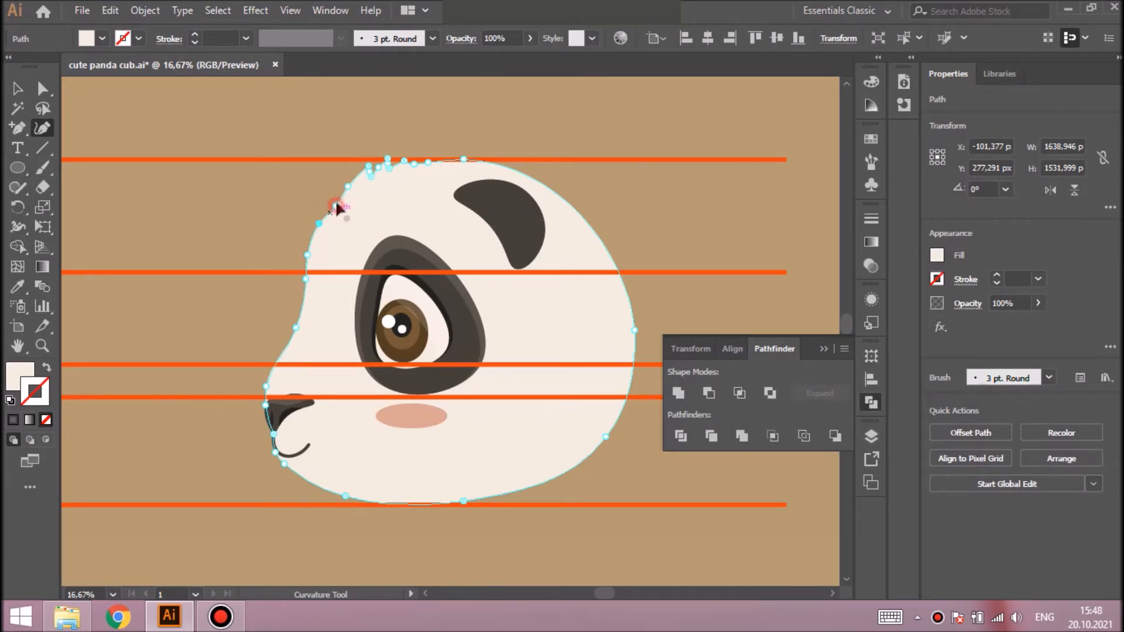
{"action": "key", "text": "ctrl+shift+a"}
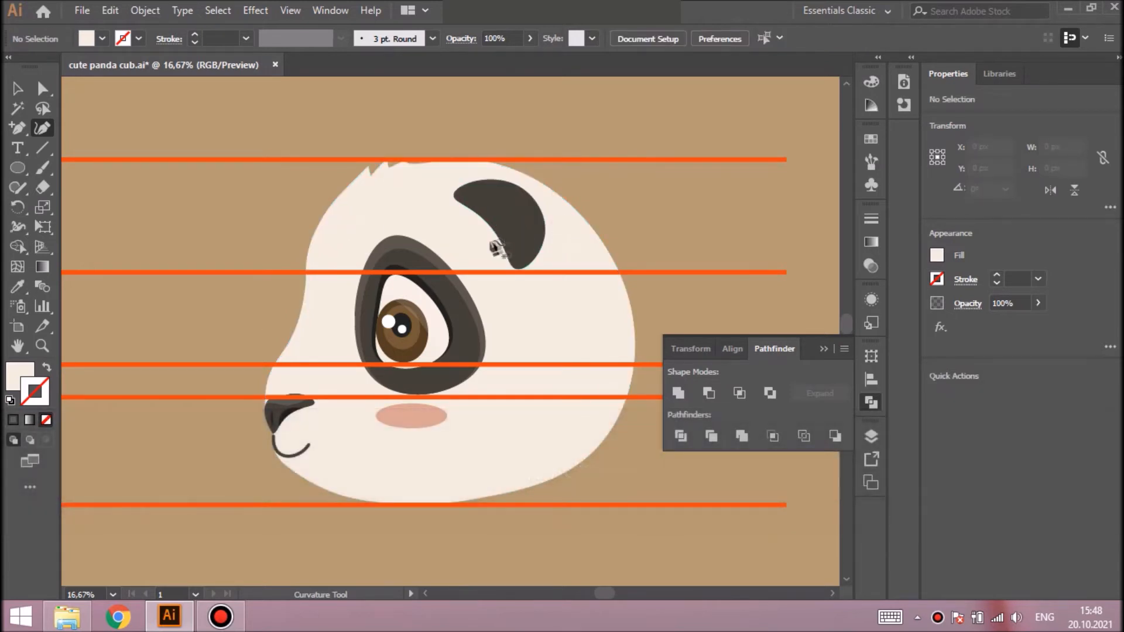
Hide the guide line layer, Layer 5, and bulge the forehead further forward above the muzzle
{"action": "left_click", "coordinate": [871, 436]}
{"action": "left_click", "coordinate": [676, 191]}
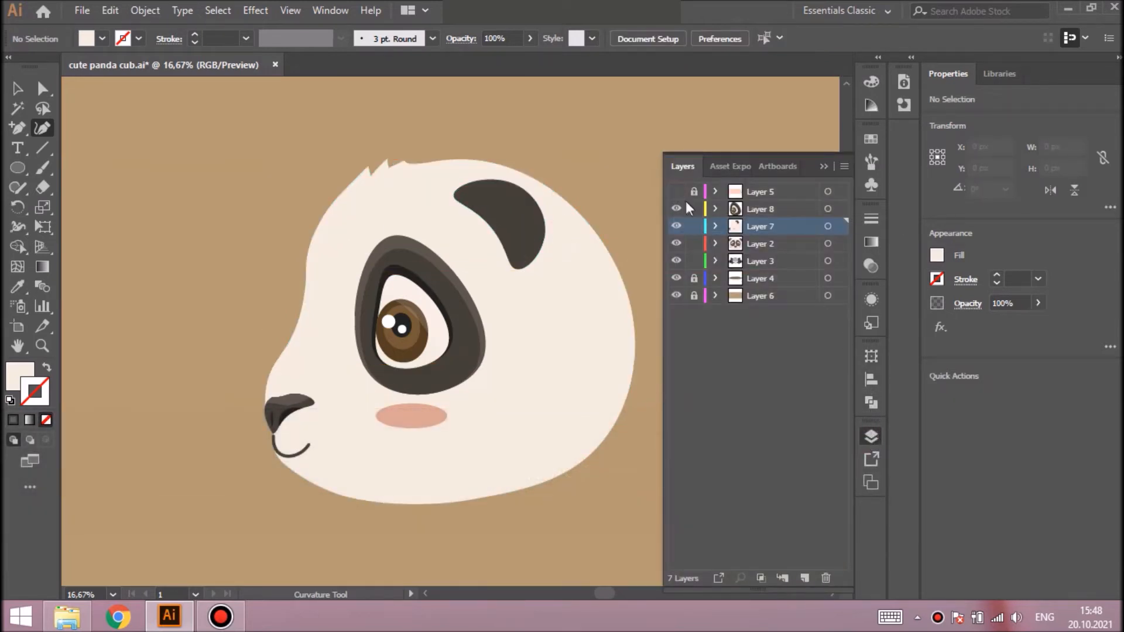
{"action": "left_click", "coordinate": [289, 343]}
{"action": "left_click_drag", "start_coordinate": [300, 339], "coordinate": [298, 256]}
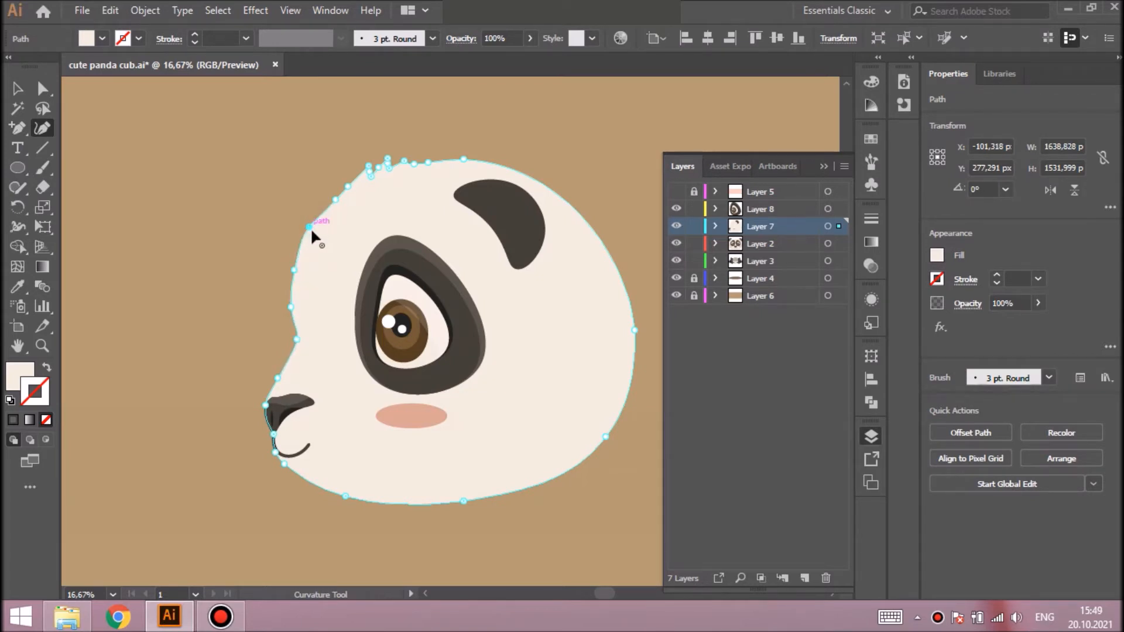
Remove two anchor points from the profile's forehead and smooth the remaining outline into one rounded curve
{"action": "key", "text": "shift+ctrl+a"}
{"action": "left_click", "coordinate": [322, 213]}
{"action": "key", "text": "minus"}
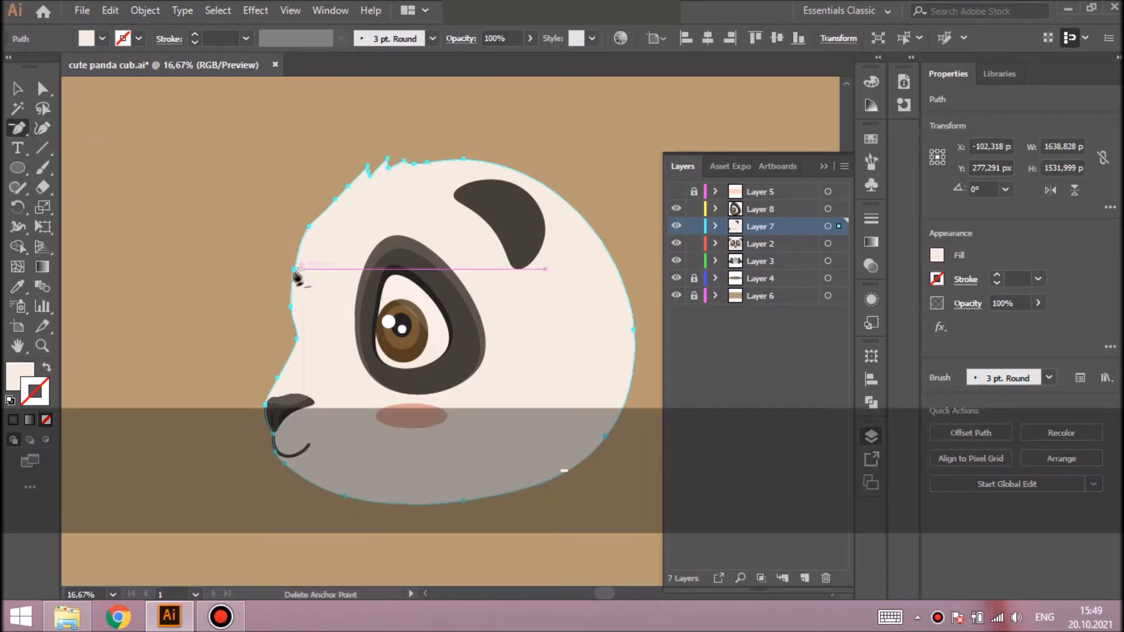
{"action": "left_click", "coordinate": [293, 270]}
{"action": "left_click", "coordinate": [309, 227]}
{"action": "left_click", "coordinate": [43, 130]}
{"action": "left_click_drag", "start_coordinate": [290, 307], "coordinate": [289, 298]}
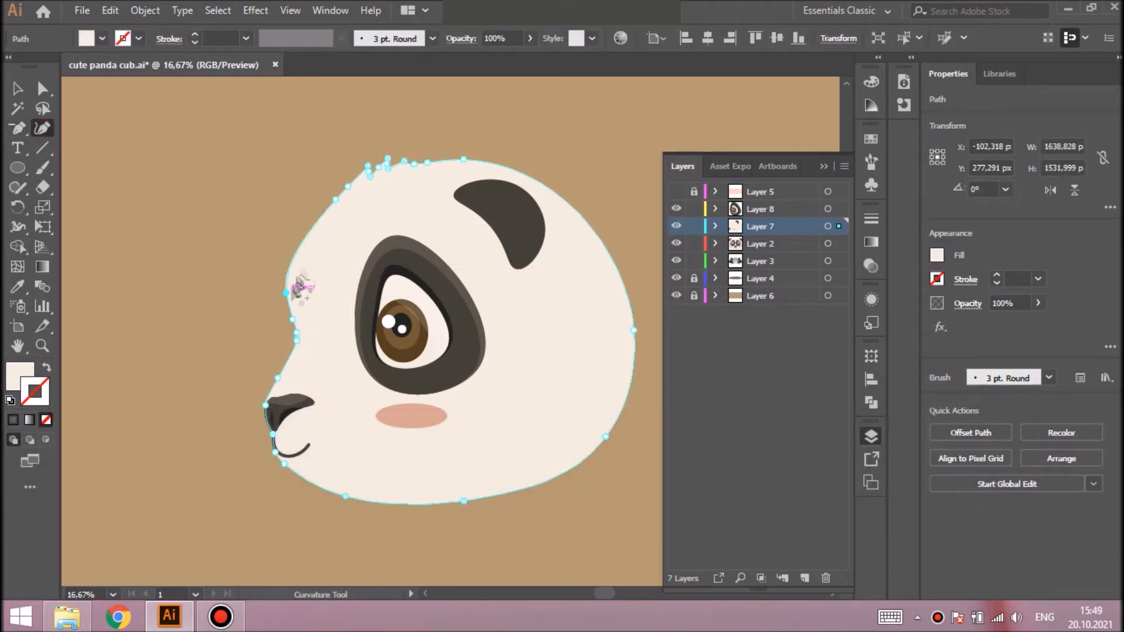
{"action": "key", "text": "shift+ctrl+a"}
{"action": "key", "text": "ctrl+minus"}
{"action": "key", "text": "ctrl+minus"}
{"action": "key", "text": "ctrl+minus"}
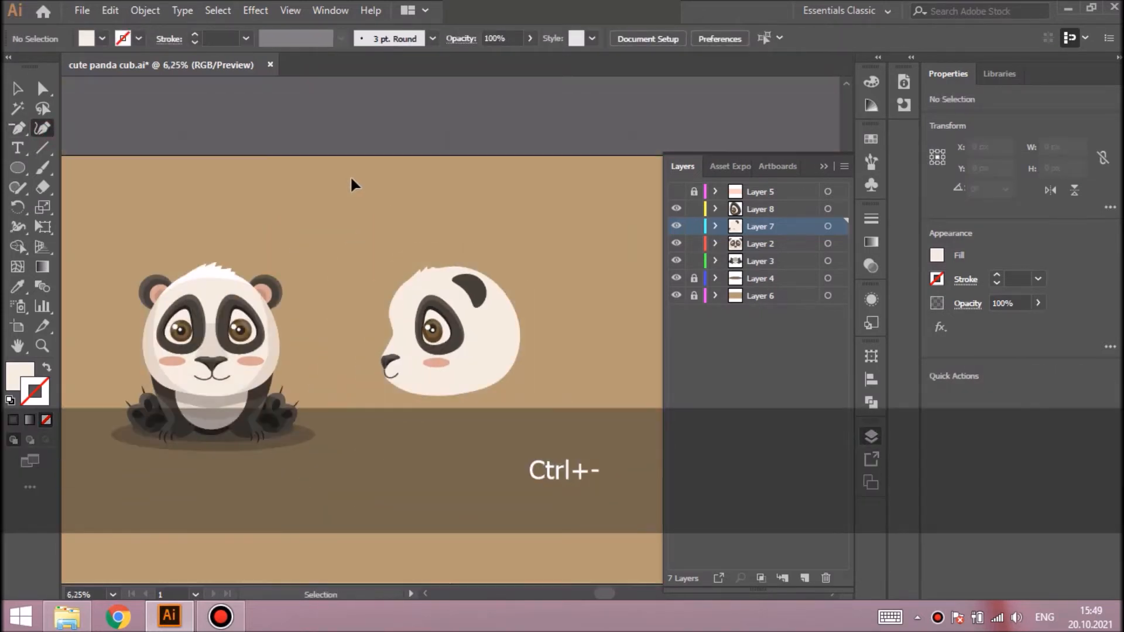
Move all parts of the profile eye and its dark patch slightly toward the muzzle and group them
{"action": "key", "text": "ctrl+equal"}
{"action": "key", "text": "v"}
{"action": "left_click", "coordinate": [477, 274]}
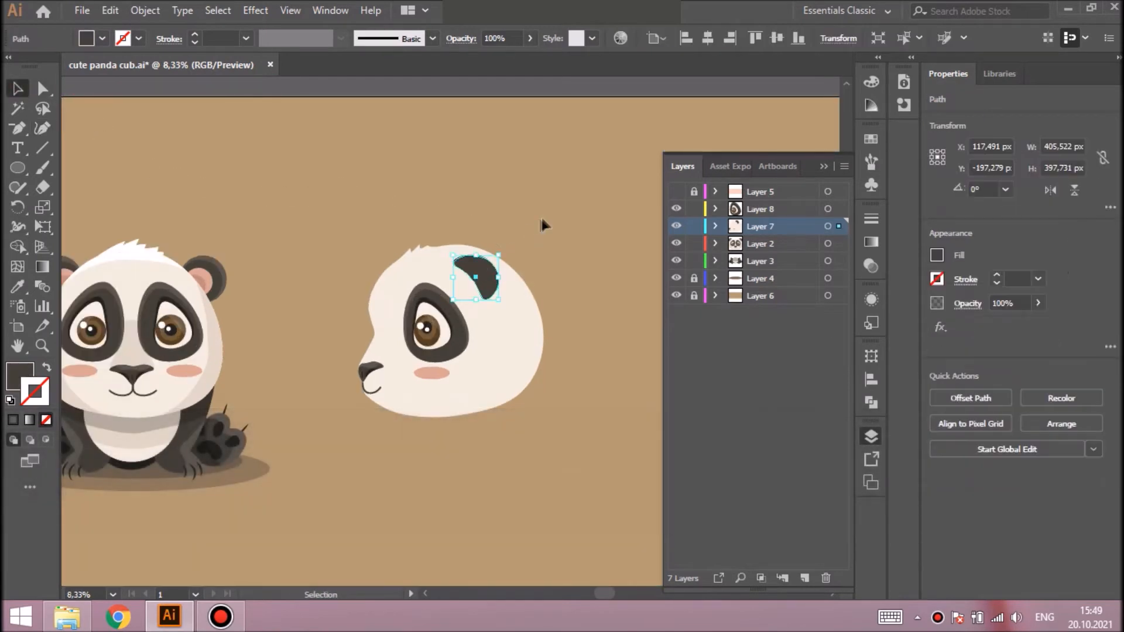
{"action": "left_click", "coordinate": [428, 292]}
{"action": "left_click", "coordinate": [431, 297], "text": "shift"}
{"action": "key", "text": "ctrl+equal"}
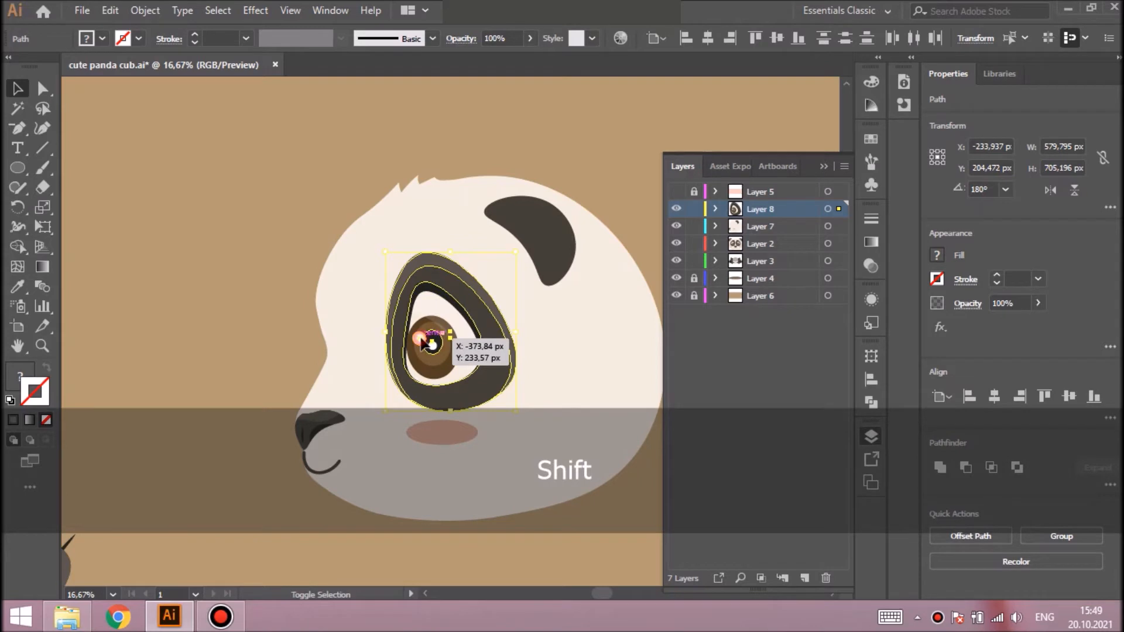
{"action": "left_click", "coordinate": [449, 372], "text": "shift"}
{"action": "left_click_drag", "start_coordinate": [440, 341], "coordinate": [466, 333]}
{"action": "key", "text": "ctrl+z"}
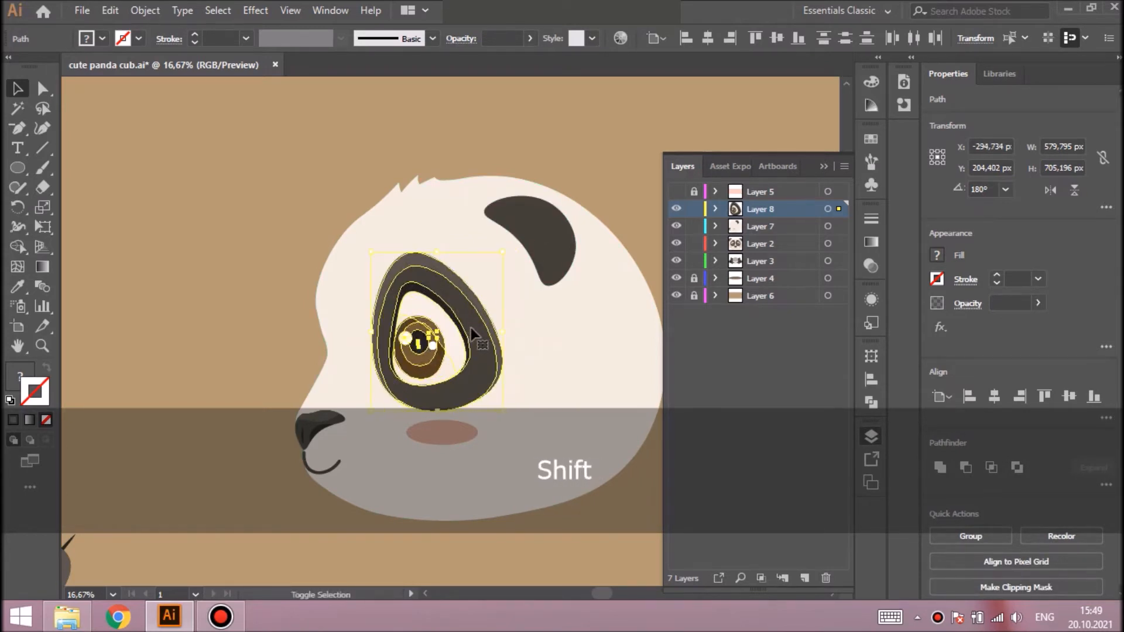
{"action": "key", "text": "ctrl+g"}
{"action": "key", "text": "ctrl+shift+a"}
Shift the pink cheek blush toward the muzzle so it sits beneath the moved eye
{"action": "left_click_drag", "start_coordinate": [453, 434], "coordinate": [430, 434]}
{"action": "key", "text": "ctrl+shift+a"}
{"action": "key", "text": "ctrl+minus"}
{"action": "key", "text": "ctrl+minus"}
{"action": "key", "text": "ctrl+minus"}
{"action": "key", "text": "ctrl+minus"}
{"action": "key", "text": "ctrl+minus"}
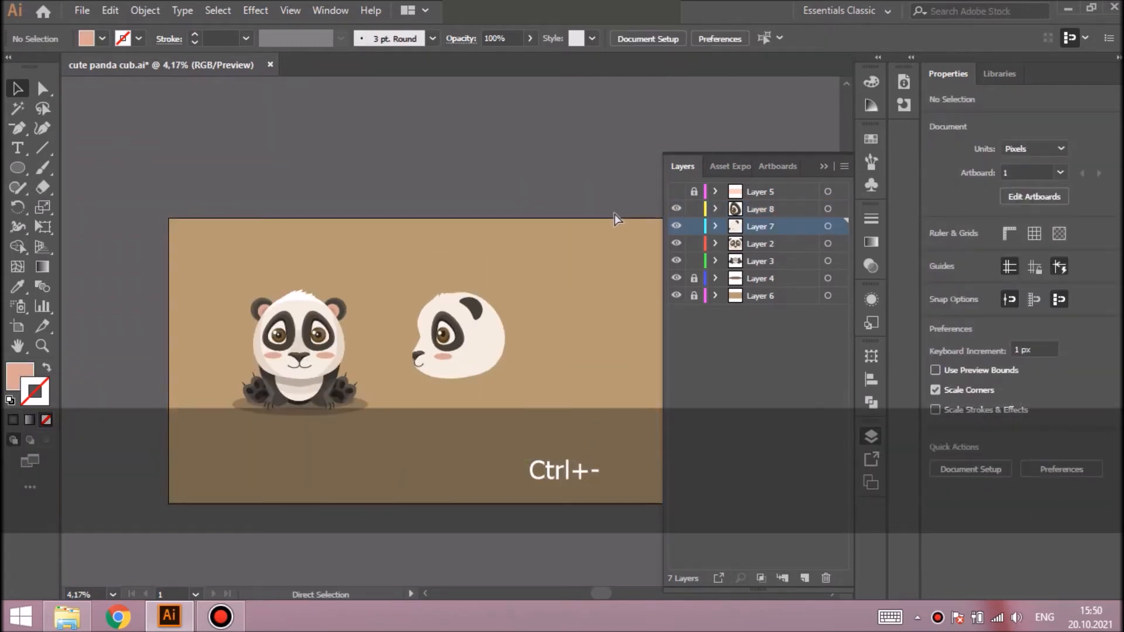
{"action": "key", "text": "ctrl+equal"}
{"action": "key", "text": "ctrl+equal"}
Show the guide line layer and add a new layer directly above Layer 2 for the side-view foreleg
{"action": "left_click", "coordinate": [679, 191]}
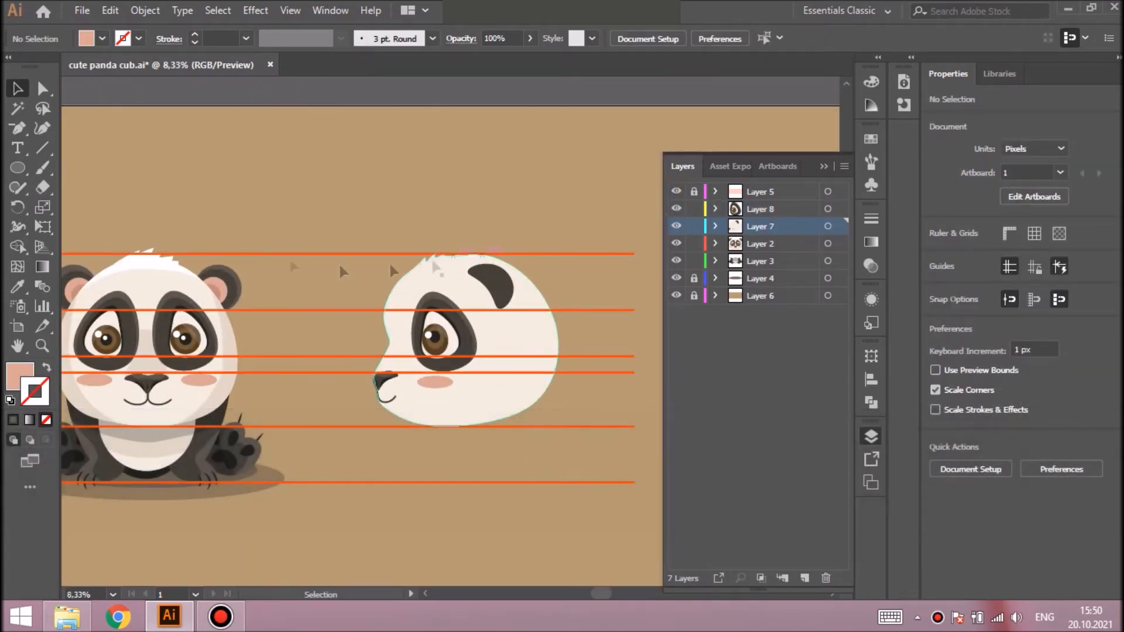
{"action": "left_click", "coordinate": [752, 245]}
{"action": "left_click", "coordinate": [804, 577]}
{"action": "left_click", "coordinate": [828, 244]}
Draw a small ellipse between the profile's chin and the lowest guide and fill it with the front-view body's dark colour
{"action": "key", "text": "l"}
{"action": "left_click_drag", "start_coordinate": [438, 444], "coordinate": [453, 483]}
{"action": "left_click", "coordinate": [17, 286]}
{"action": "left_click", "coordinate": [214, 418]}
Reshape the dark ellipse into a foreleg with a forward paw and a shoulder reaching the back of the head
{"action": "left_click", "coordinate": [42, 129]}
{"action": "left_click_drag", "start_coordinate": [440, 429], "coordinate": [434, 427]}
{"action": "left_click", "coordinate": [554, 368]}
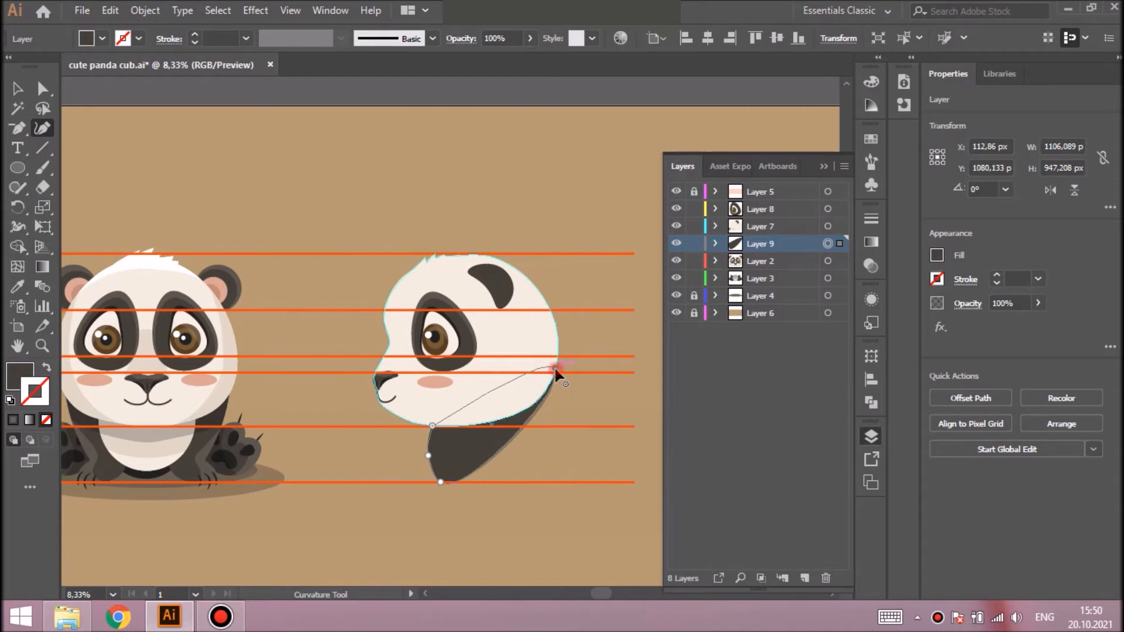
{"action": "left_click_drag", "start_coordinate": [432, 481], "coordinate": [410, 478]}
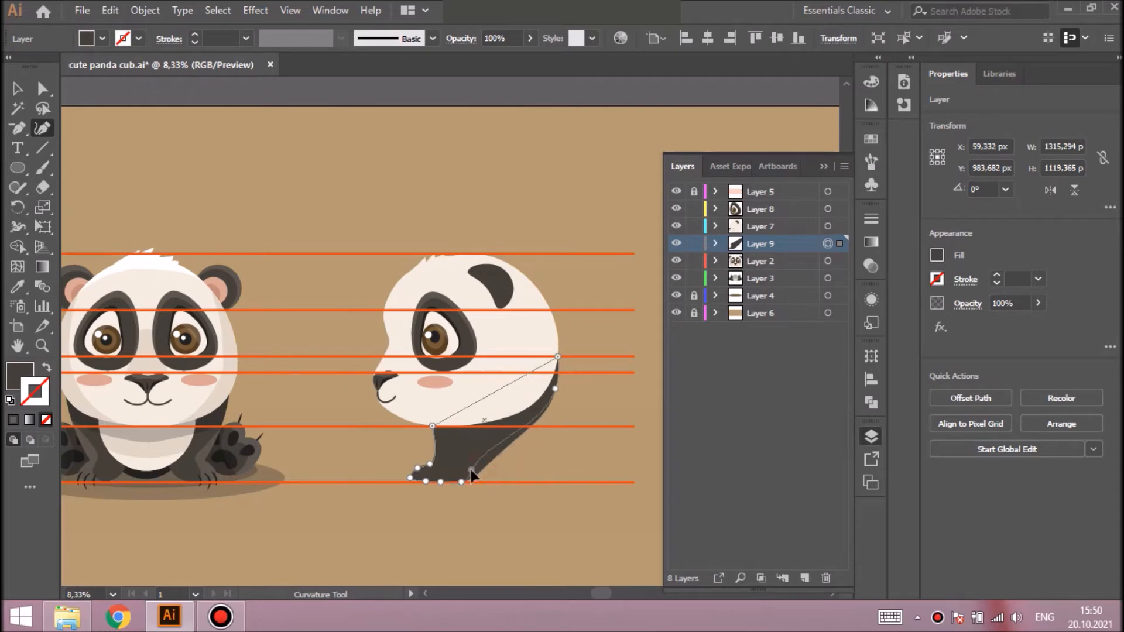
{"action": "key", "text": "ctrl+shift+a"}
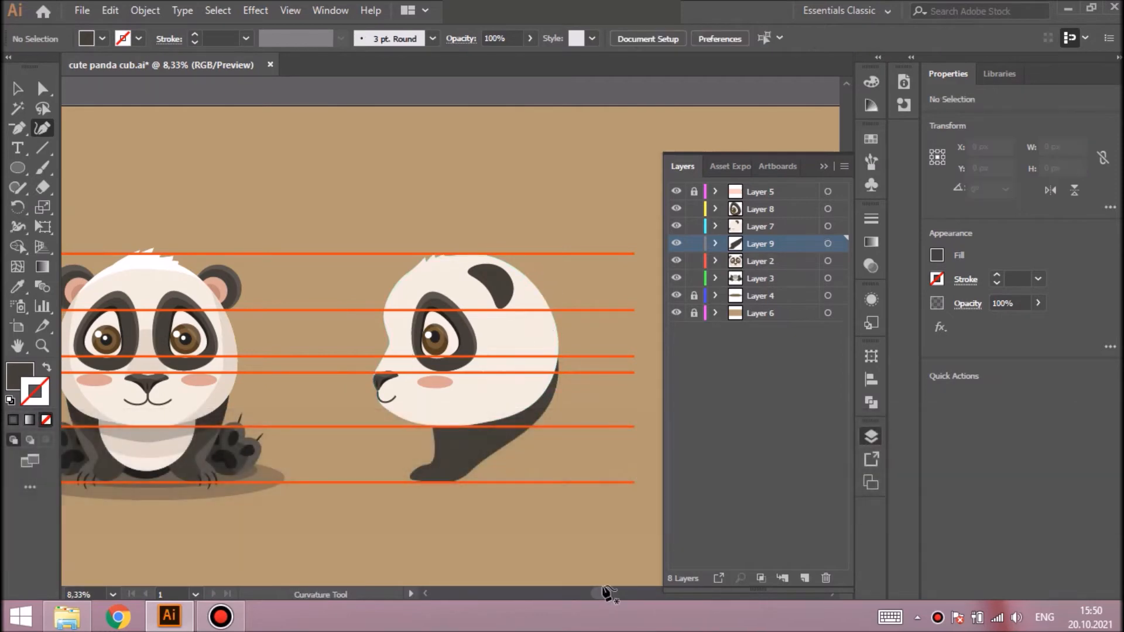
Add a layer beneath the foreleg's layer and draw a wide body ellipse filled with the front-view belly's shaded beige
{"action": "left_click_drag", "start_coordinate": [599, 595], "coordinate": [593, 596]}
{"action": "left_click", "coordinate": [803, 261]}
{"action": "left_click", "coordinate": [804, 578]}
{"action": "left_click_drag", "start_coordinate": [442, 404], "coordinate": [587, 465]}
{"action": "left_click", "coordinate": [17, 286]}
{"action": "left_click", "coordinate": [171, 451]}
Reshape the beige ellipse into a seated torso from the chin and nape down to the lowest guide
{"action": "left_click", "coordinate": [43, 129]}
{"action": "left_click_drag", "start_coordinate": [442, 435], "coordinate": [437, 421]}
{"action": "left_click_drag", "start_coordinate": [514, 464], "coordinate": [510, 474]}
{"action": "left_click_drag", "start_coordinate": [513, 404], "coordinate": [586, 357]}
{"action": "left_click_drag", "start_coordinate": [587, 436], "coordinate": [634, 482]}
{"action": "left_click_drag", "start_coordinate": [509, 474], "coordinate": [535, 483]}
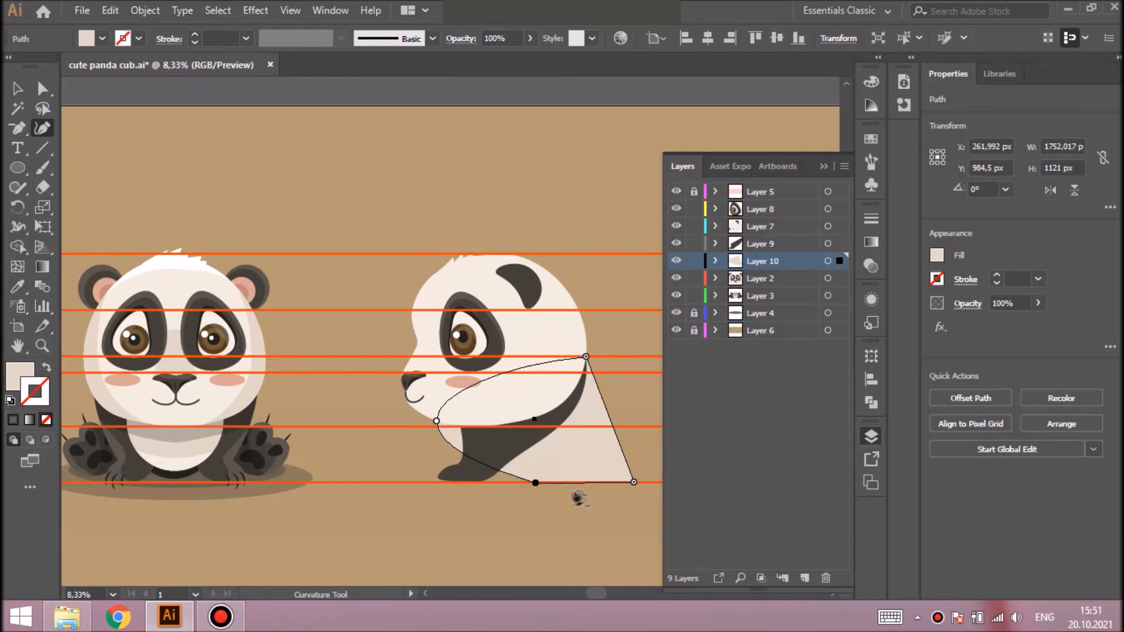
{"action": "left_click_drag", "start_coordinate": [615, 436], "coordinate": [642, 436]}
{"action": "left_click_drag", "start_coordinate": [585, 357], "coordinate": [585, 333]}
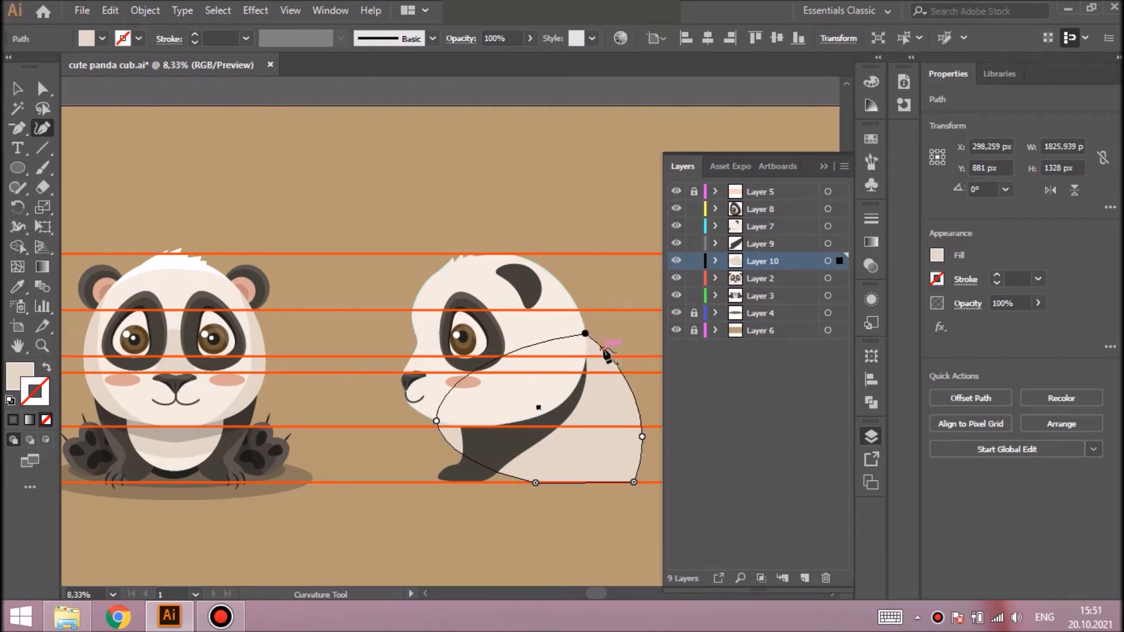
Extend the dark shoulder up the back of the neck and reshape the torso's chest edge under the chin
{"action": "left_click", "coordinate": [594, 391]}
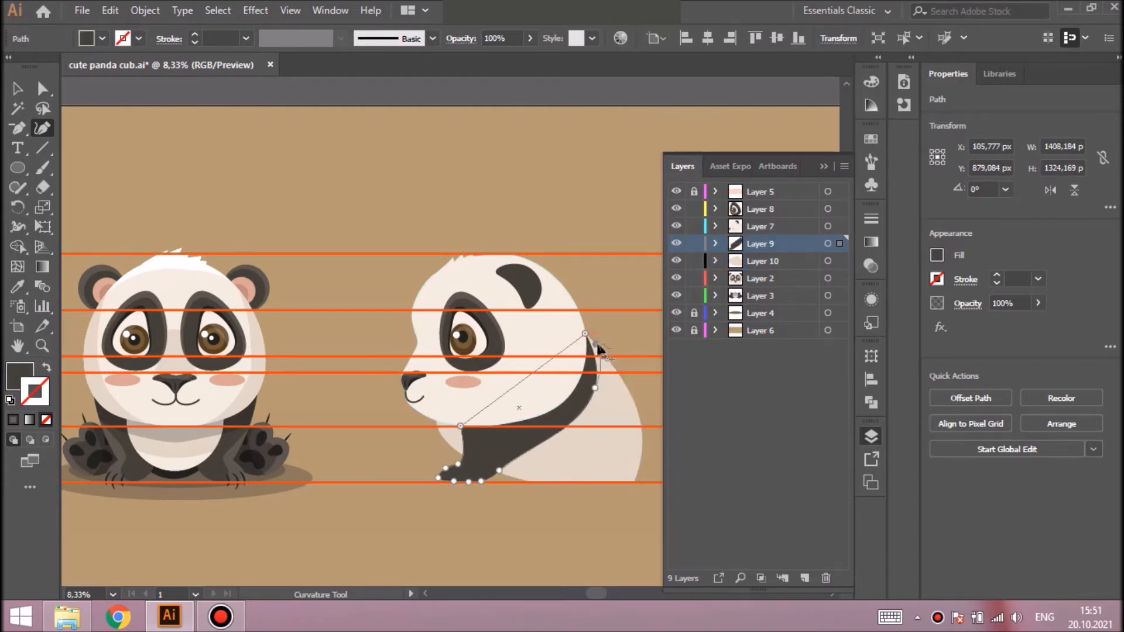
{"action": "left_click", "coordinate": [437, 423]}
{"action": "left_click_drag", "start_coordinate": [438, 423], "coordinate": [448, 448]}
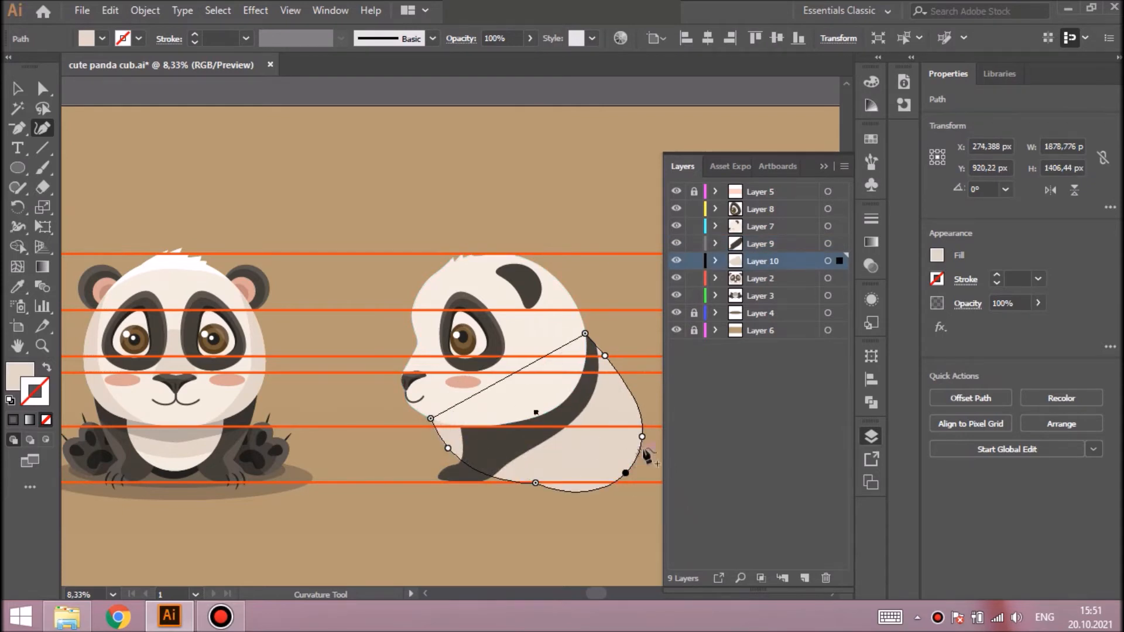
{"action": "key", "text": "ctrl+z"}
{"action": "key", "text": "ctrl+shift+a"}
{"action": "left_click", "coordinate": [572, 392]}
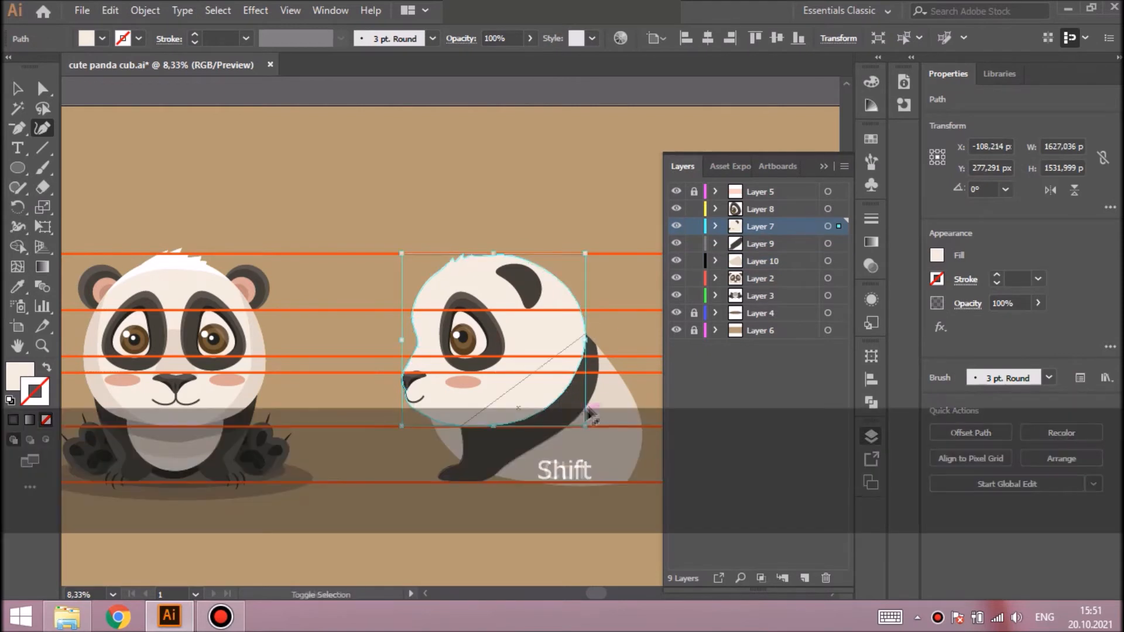
{"action": "key", "text": "ctrl+shift+a"}
Draw a small ellipse at the torso's lower rear and fill it with the foreleg's dark colour
{"action": "key", "text": "l"}
{"action": "key", "text": "i"}
{"action": "mouse_move", "coordinate": [567, 447]}
{"action": "left_mouse_down"}
{"action": "mouse_move", "coordinate": [603, 468]}
{"action": "mouse_move", "coordinate": [547, 483]}
{"action": "left_mouse_up"}
{"action": "left_click", "coordinate": [491, 432]}
Reshape the dark ellipse into a hind leg that rests on the lowest guide and curves up the rump
{"action": "left_click_drag", "start_coordinate": [546, 452], "coordinate": [545, 441]}
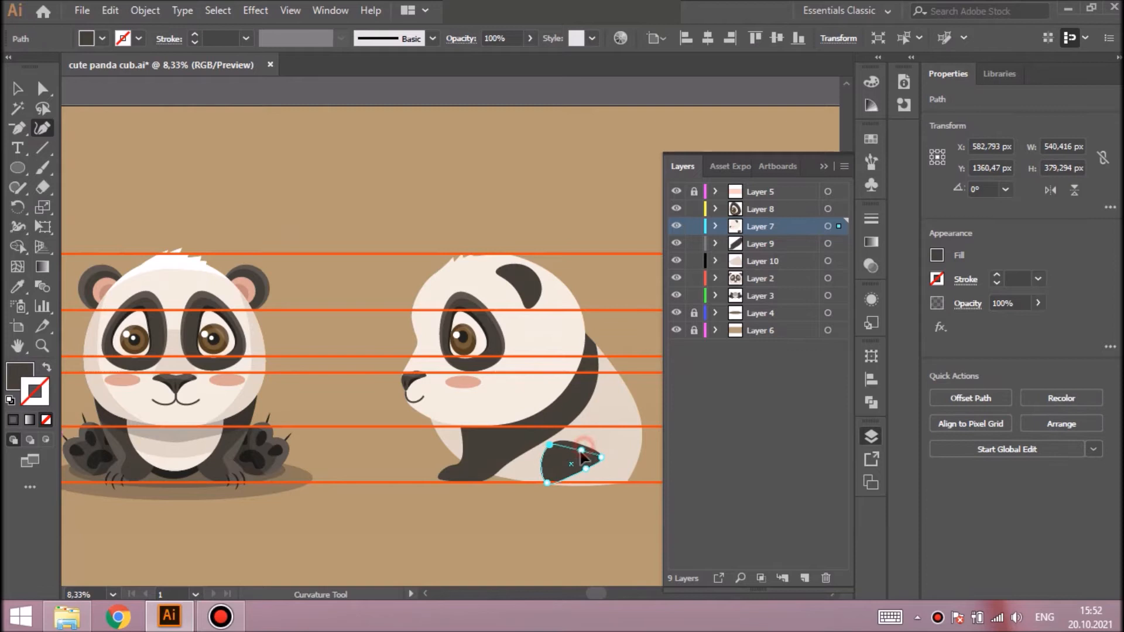
{"action": "left_click", "coordinate": [640, 423]}
{"action": "left_click", "coordinate": [636, 482]}
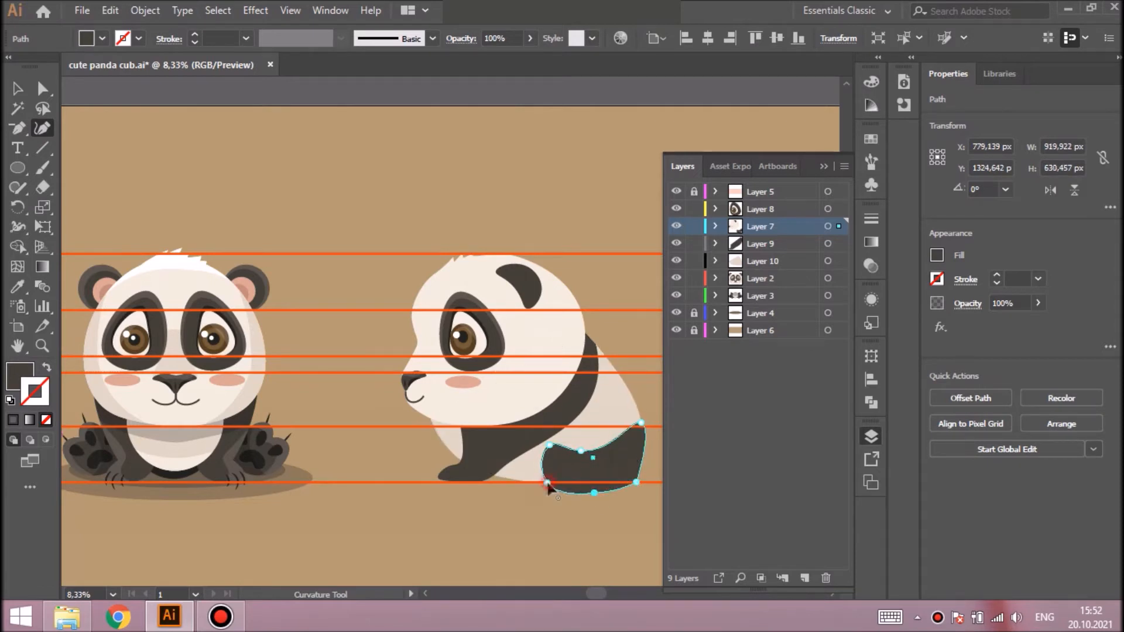
{"action": "left_click_drag", "start_coordinate": [595, 493], "coordinate": [590, 493]}
{"action": "mouse_move", "coordinate": [641, 422]}
{"action": "left_mouse_down"}
{"action": "mouse_move", "coordinate": [627, 392]}
{"action": "mouse_move", "coordinate": [644, 432]}
{"action": "left_mouse_up"}
{"action": "mouse_move", "coordinate": [627, 392]}
{"action": "left_mouse_down"}
{"action": "mouse_move", "coordinate": [623, 381]}
{"action": "mouse_move", "coordinate": [632, 397]}
{"action": "left_mouse_up"}
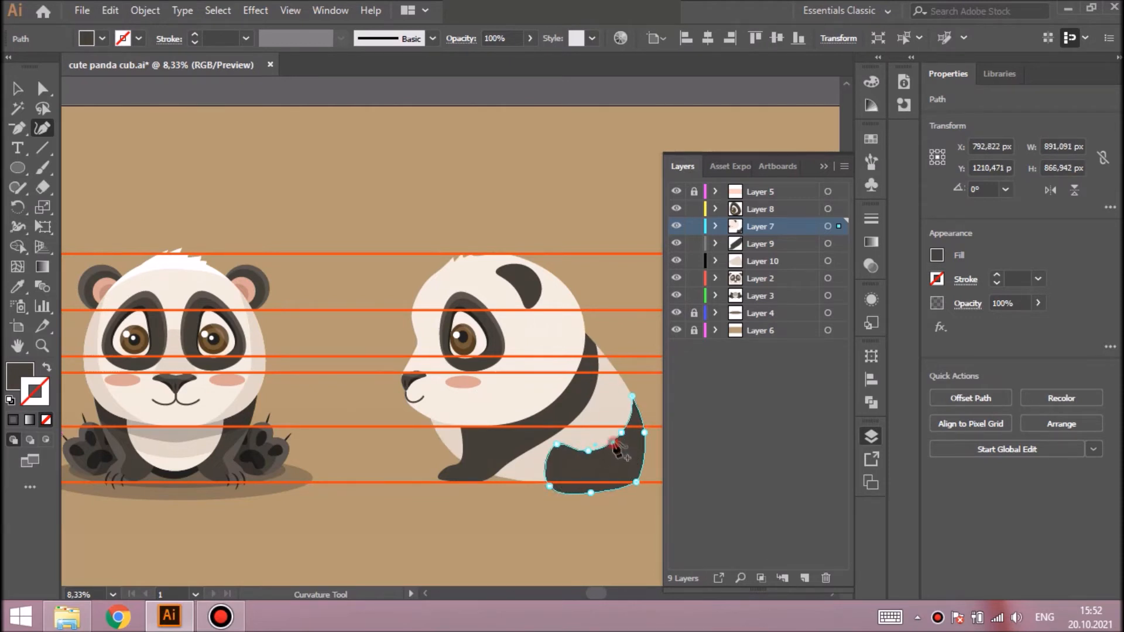
{"action": "key", "text": "ctrl+shift+a"}
Pull the torso's chest edge inward under the chin so less beige shows in front of the foreleg
{"action": "left_click", "coordinate": [445, 432], "text": "ctrl"}
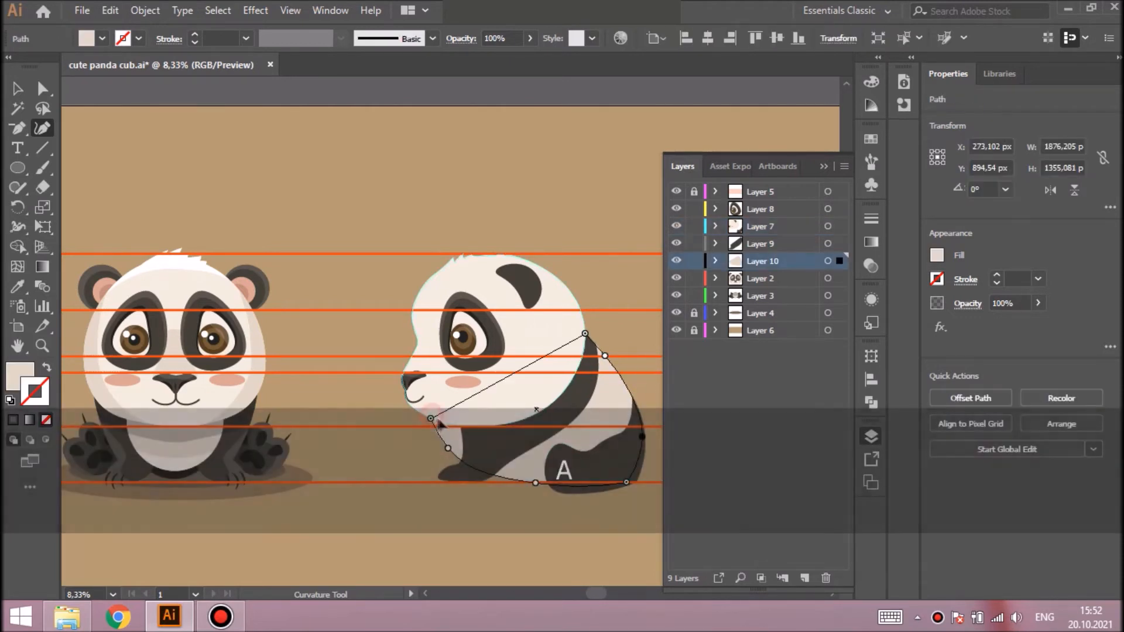
{"action": "left_click", "coordinate": [448, 447]}
{"action": "left_click_drag", "start_coordinate": [459, 457], "coordinate": [462, 459]}
{"action": "left_click_drag", "start_coordinate": [441, 422], "coordinate": [450, 425]}
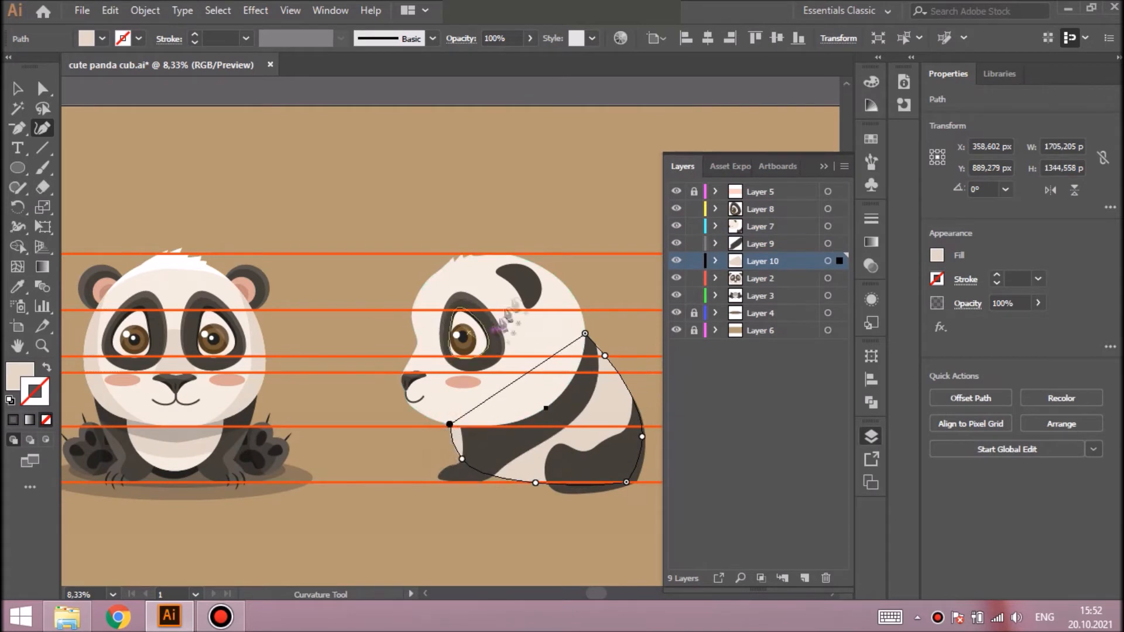
{"action": "key", "text": "ctrl+shift+a"}
Hide the guide lines and scale the dark hind leg down slightly
{"action": "key", "text": "ctrl+semicolon"}
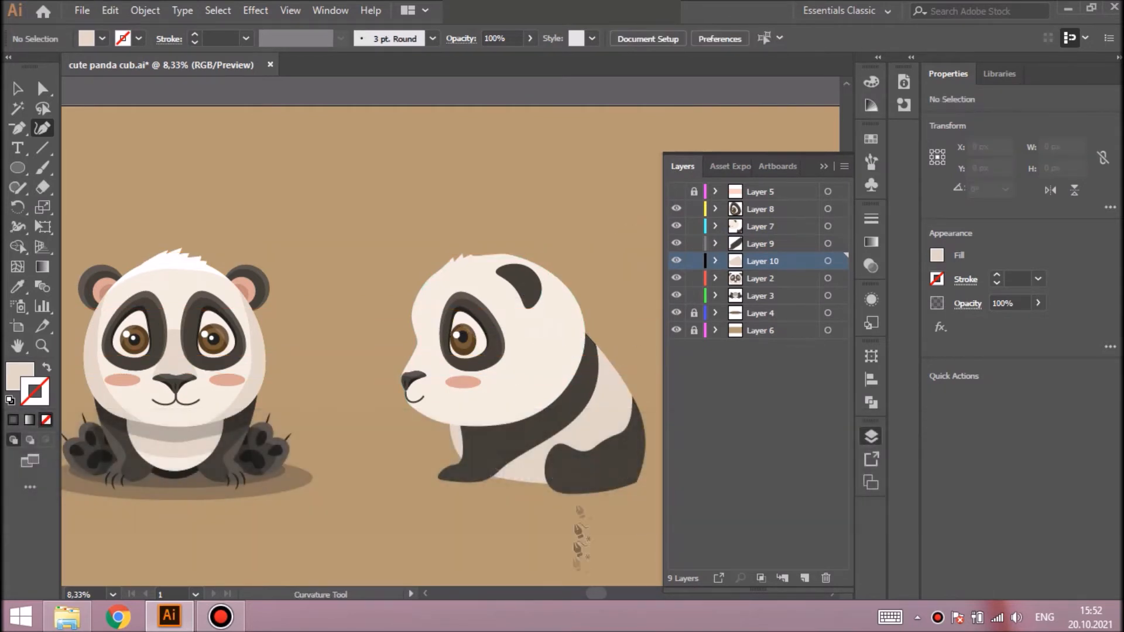
{"action": "left_click", "coordinate": [587, 496]}
{"action": "key", "text": "v"}
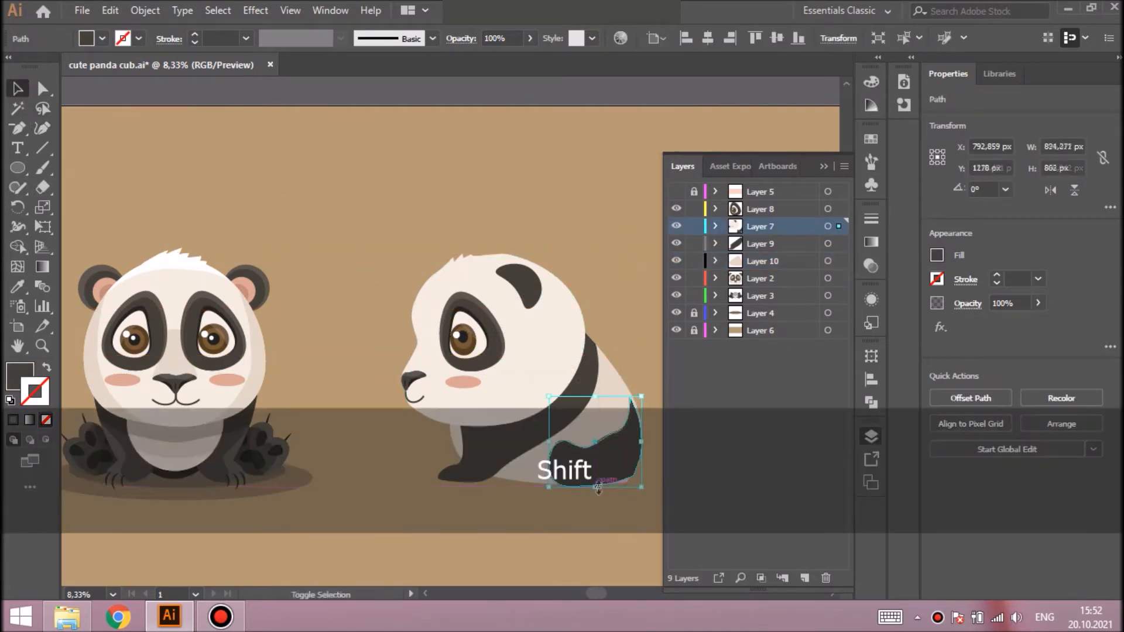
{"action": "key", "text": "ctrl+shift+a"}
Pull the beige torso's rear and lower outline inward behind the dark hind leg with the Curvature tool
{"action": "left_click", "coordinate": [598, 487]}
{"action": "key", "text": "shift+grave"}
{"action": "left_click_drag", "start_coordinate": [624, 480], "coordinate": [637, 462]}
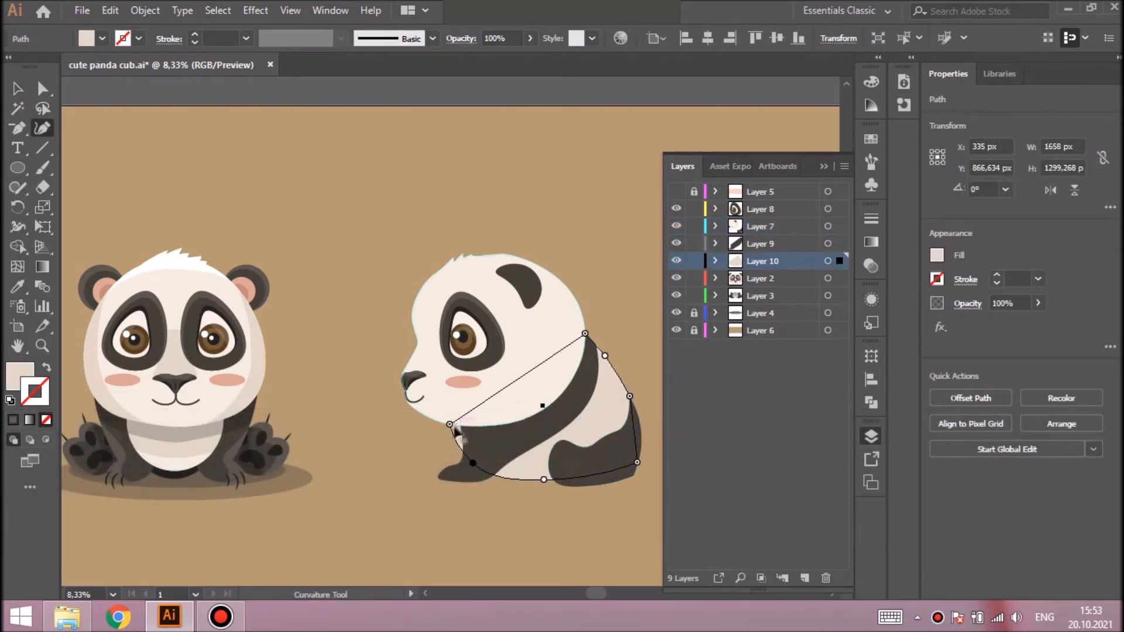
Adjust the rear outline of the side-view panda's head near the neck with the Curvature tool
{"action": "key", "text": "ctrl+shift+a"}
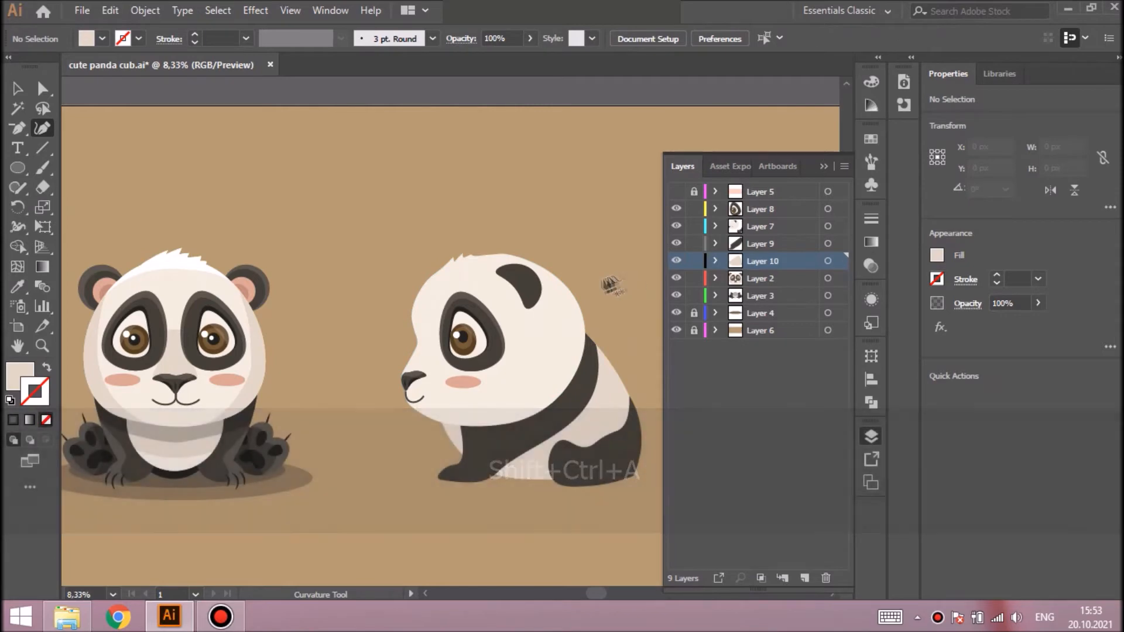
{"action": "left_click", "coordinate": [582, 334]}
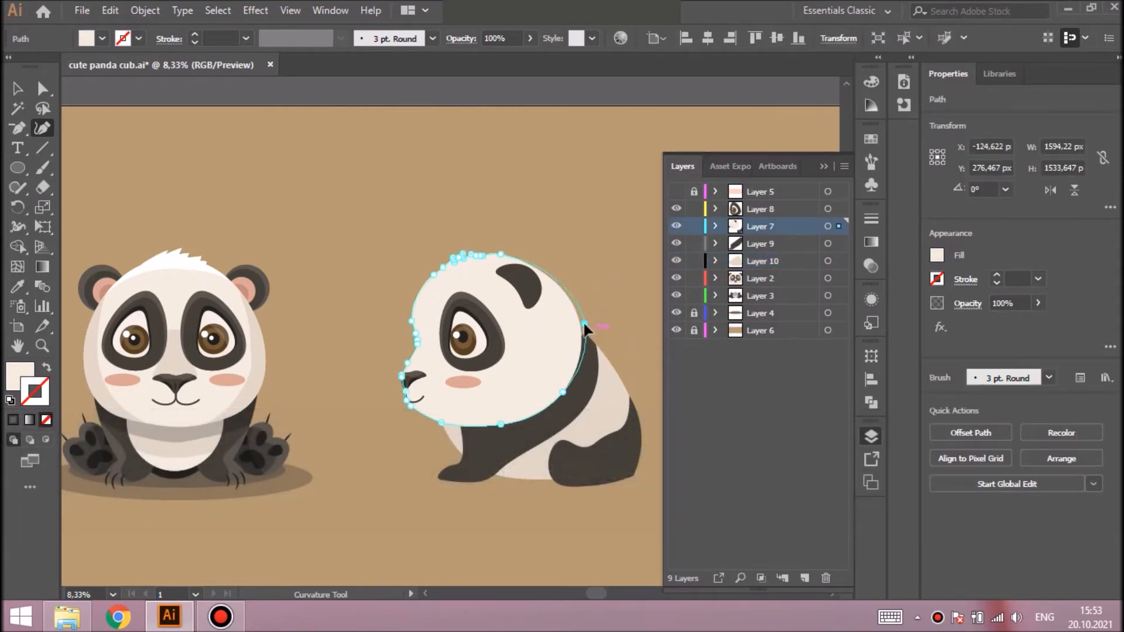
{"action": "key", "text": "ctrl+shift+a"}
{"action": "key", "text": "ctrl+minus"}
{"action": "key", "text": "ctrl+minus"}
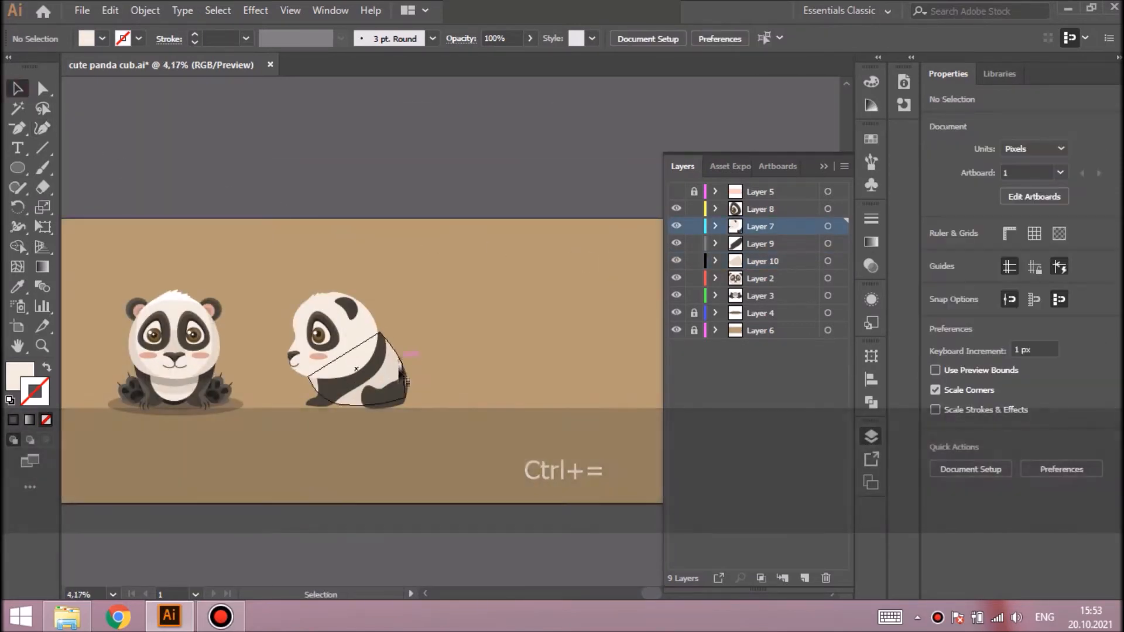
Draw a small dark ellipse behind the hind leg and shape it into a tail with the Curvature tool
{"action": "left_click", "coordinate": [397, 379]}
{"action": "key", "text": "ctrl+equal"}
{"action": "key", "text": "ctrl+equal"}
{"action": "left_click", "coordinate": [18, 168]}
{"action": "mouse_move", "coordinate": [496, 340]}
{"action": "left_mouse_down"}
{"action": "mouse_move", "coordinate": [527, 358]}
{"action": "mouse_move", "coordinate": [486, 358]}
{"action": "left_mouse_up"}
{"action": "left_click", "coordinate": [42, 128]}
{"action": "left_click_drag", "start_coordinate": [525, 350], "coordinate": [507, 330]}
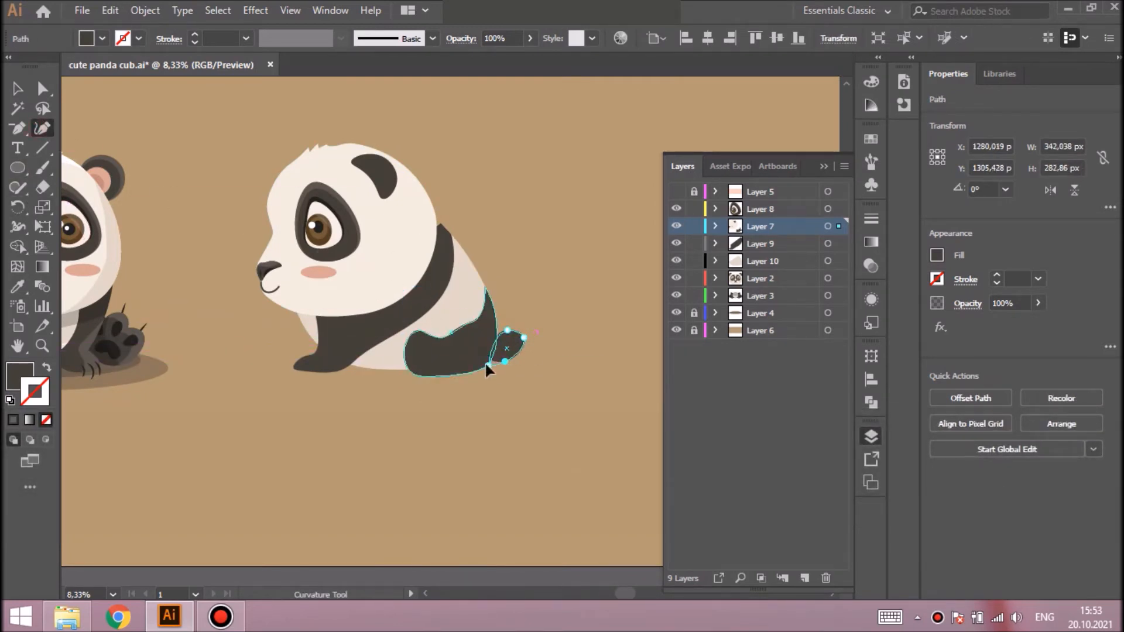
Scale the tail down, tuck it against the rump and fill it with the near-black sampled from the eye patch
{"action": "key", "text": "ctrl+shift+a"}
{"action": "key", "text": "ctrl+minus"}
{"action": "key", "text": "ctrl+minus"}
{"action": "key", "text": "ctrl+equal"}
{"action": "key", "text": "ctrl+equal"}
{"action": "key", "text": "ctrl+equal"}
{"action": "left_click", "coordinate": [18, 88]}
{"action": "left_click", "coordinate": [522, 346]}
{"action": "left_click_drag", "start_coordinate": [533, 327], "coordinate": [520, 345]}
{"action": "left_click_drag", "start_coordinate": [503, 357], "coordinate": [507, 353]}
{"action": "left_click", "coordinate": [18, 287]}
{"action": "left_click", "coordinate": [226, 130]}
{"action": "left_click", "coordinate": [18, 88]}
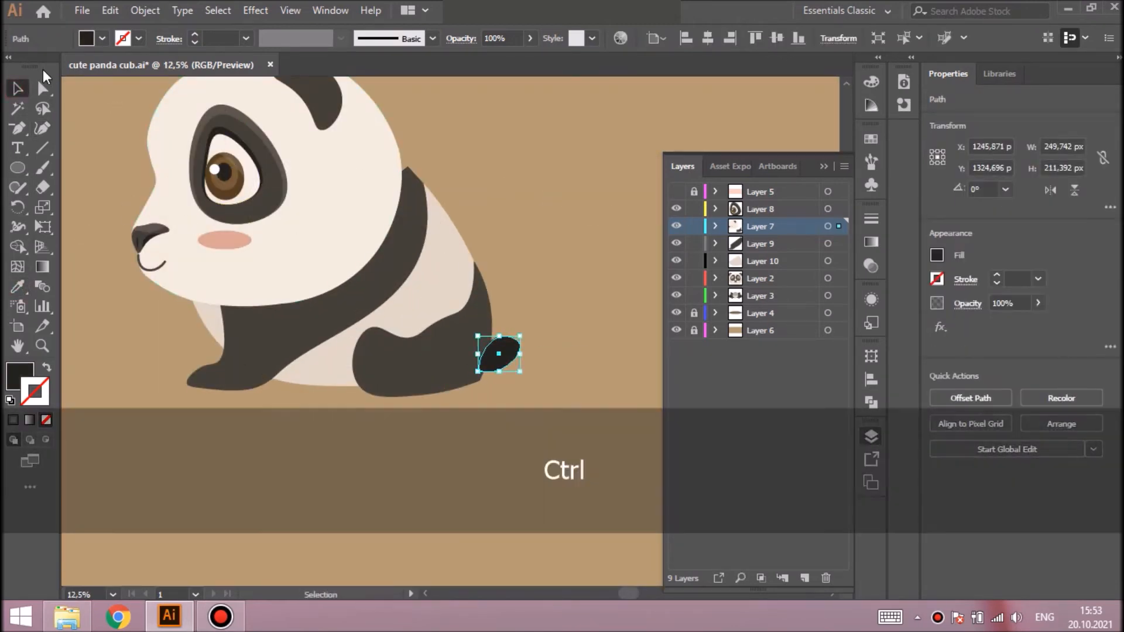
{"action": "key", "text": "ctrl+shift+a"}
{"action": "key", "text": "ctrl+shift+a"}
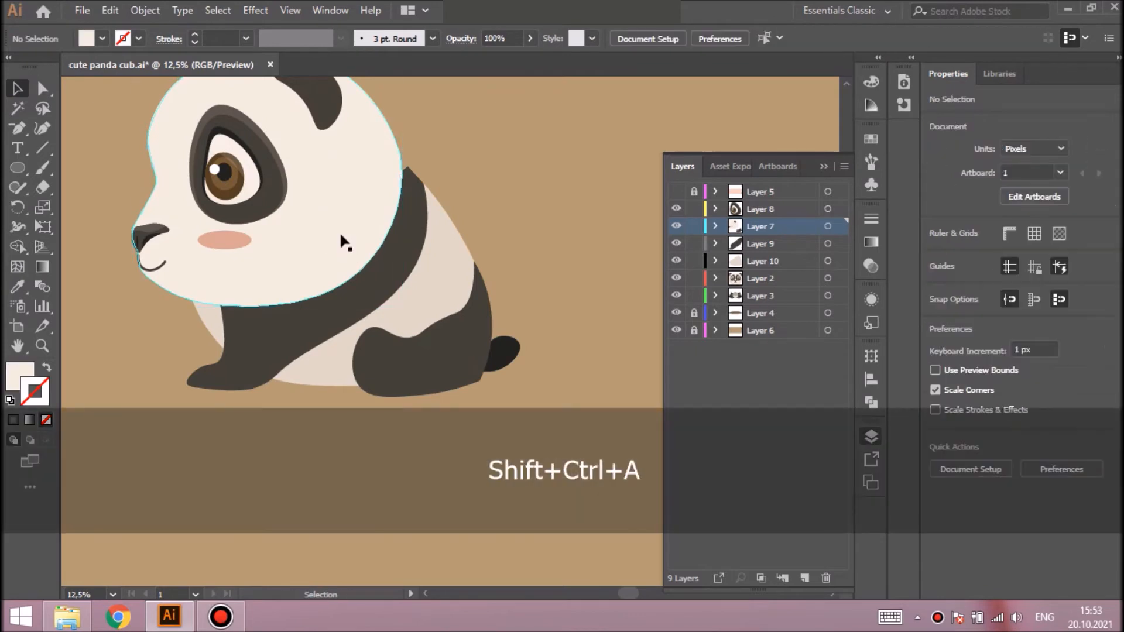
Reshape the lower rear outline of the side-view head into a smooth curve with the Curvature tool
{"action": "left_click", "coordinate": [287, 271]}
{"action": "key", "text": "shift+grave"}
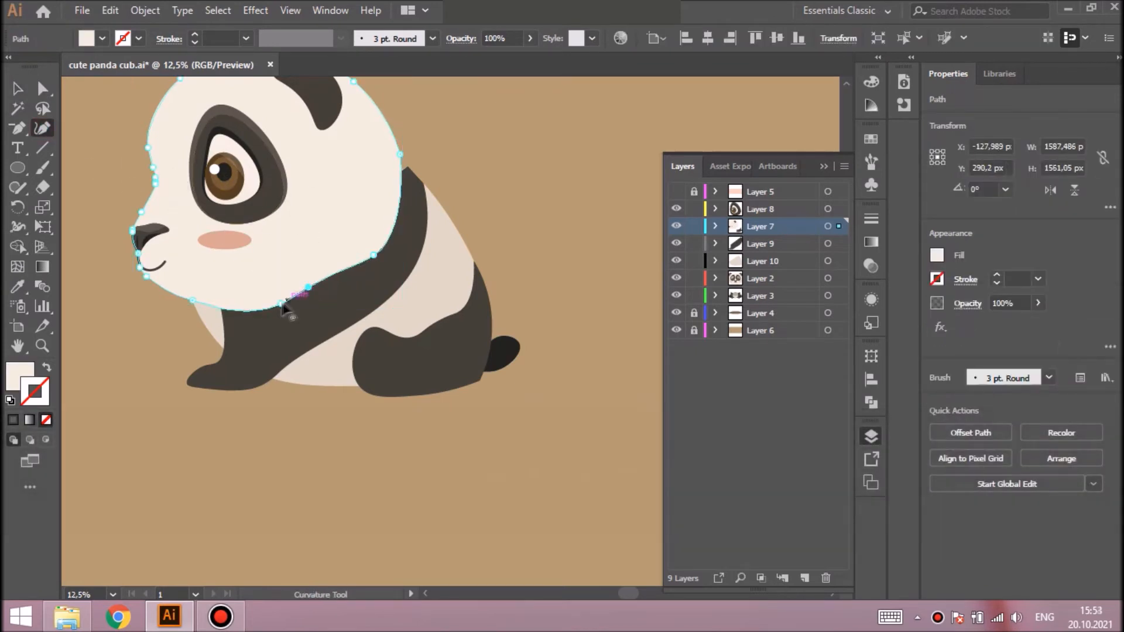
{"action": "left_click_drag", "start_coordinate": [361, 265], "coordinate": [360, 243]}
{"action": "left_click_drag", "start_coordinate": [403, 174], "coordinate": [407, 166]}
{"action": "key", "text": "ctrl+z"}
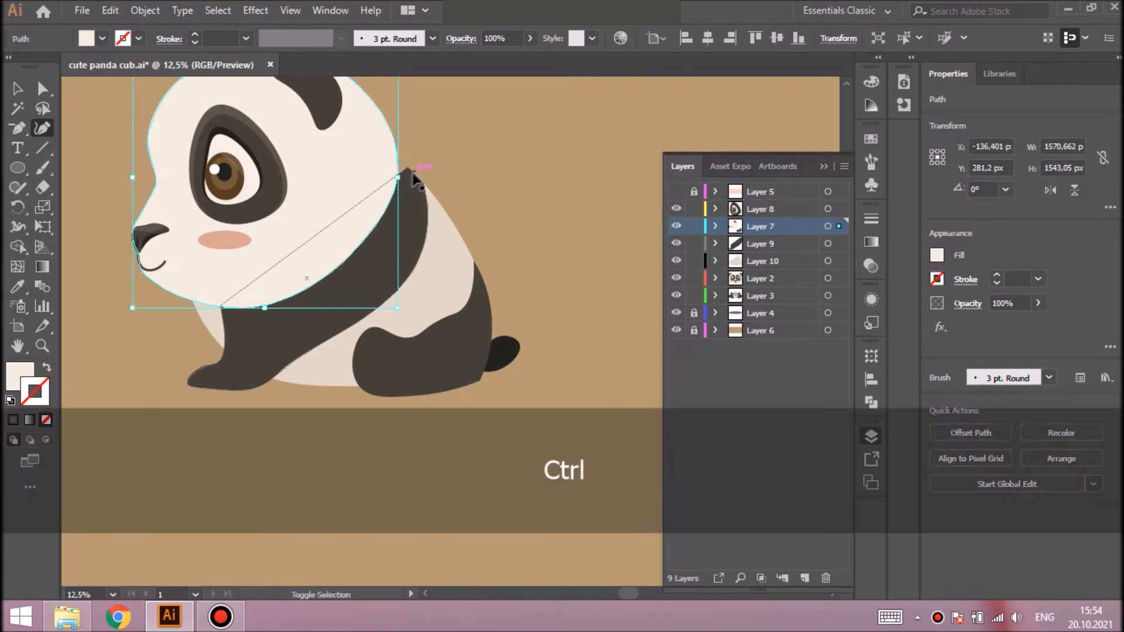
Pull the beige torso's nape point in to the head's edge and its chest point slightly inward under the chin
{"action": "key", "text": "ctrl+shift+a"}
{"action": "left_click", "coordinate": [407, 167]}
{"action": "left_click_drag", "start_coordinate": [408, 167], "coordinate": [392, 178]}
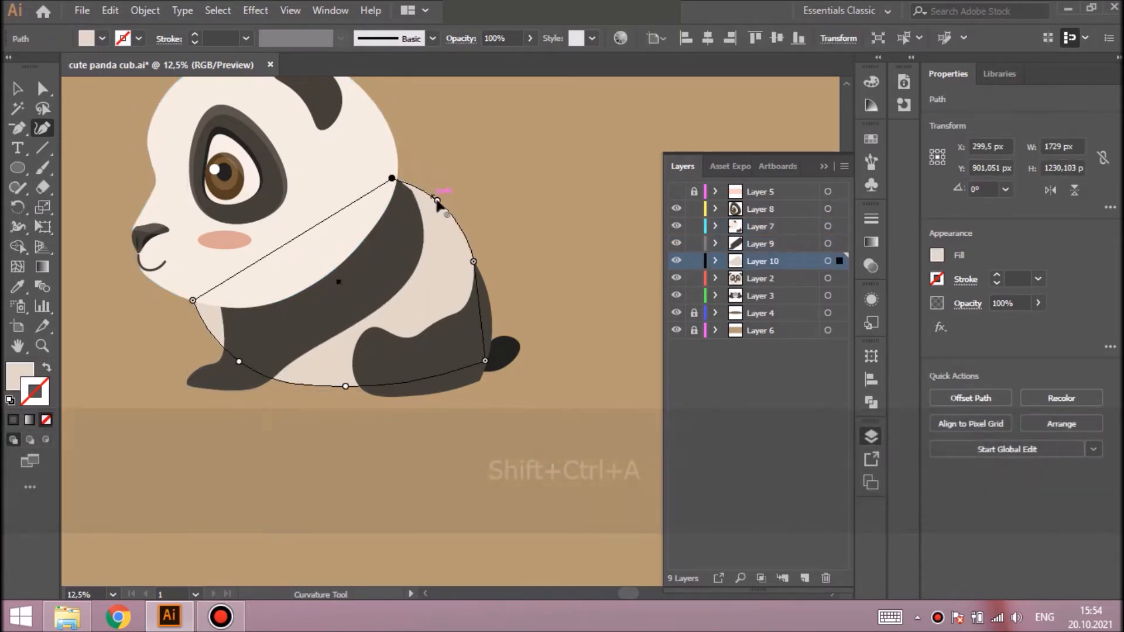
{"action": "key", "text": "ctrl+shift+a"}
{"action": "left_click", "coordinate": [199, 298]}
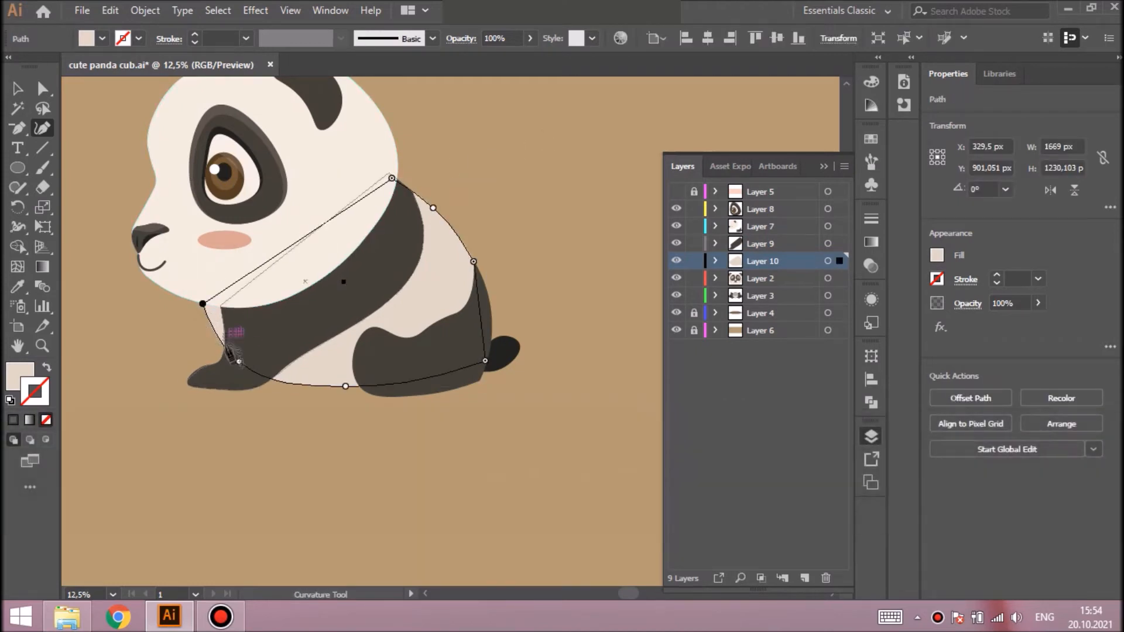
{"action": "key", "text": "ctrl+shift+a"}
{"action": "key", "text": "ctrl+minus"}
{"action": "key", "text": "ctrl+minus"}
{"action": "key", "text": "ctrl+equal"}
{"action": "key", "text": "ctrl+equal"}
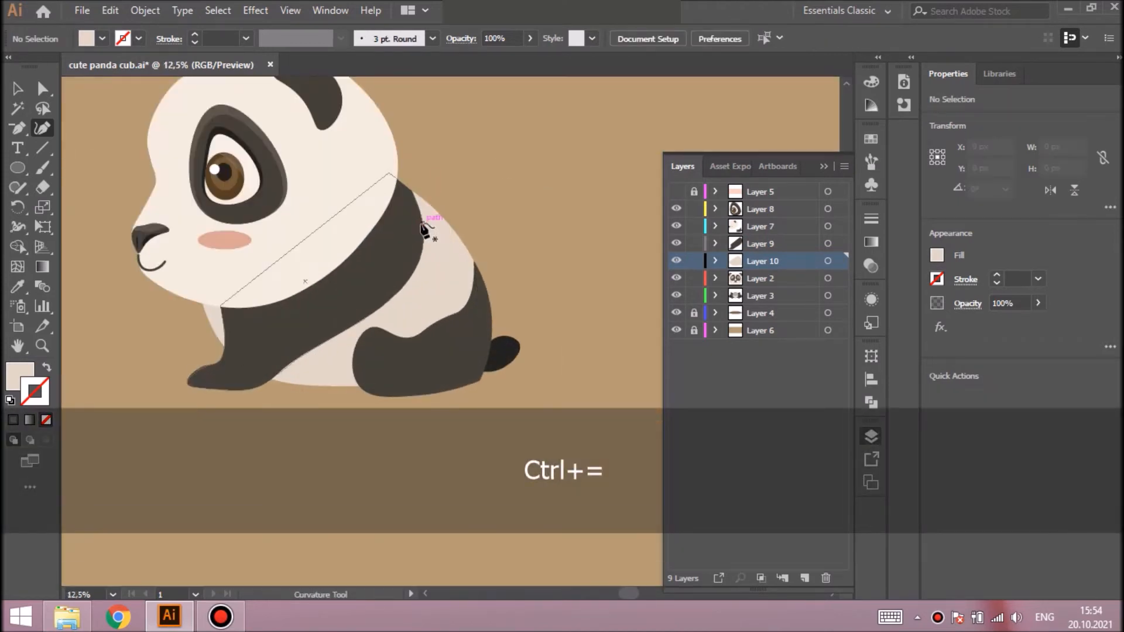
Extend the top rear corner of the dark foreleg band to meet the torso's back outline
{"action": "left_click", "coordinate": [430, 202]}
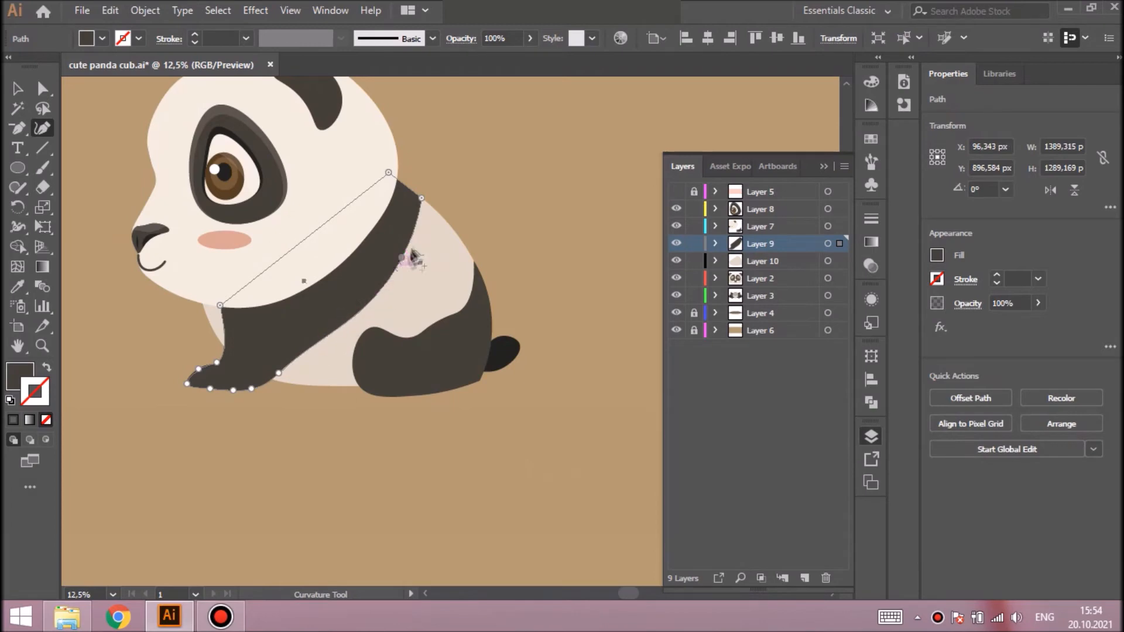
{"action": "key", "text": "ctrl+shift+a"}
{"action": "key", "text": "ctrl+minus"}
{"action": "key", "text": "ctrl+minus"}
{"action": "key", "text": "ctrl+minus"}
{"action": "key", "text": "ctrl+equal"}
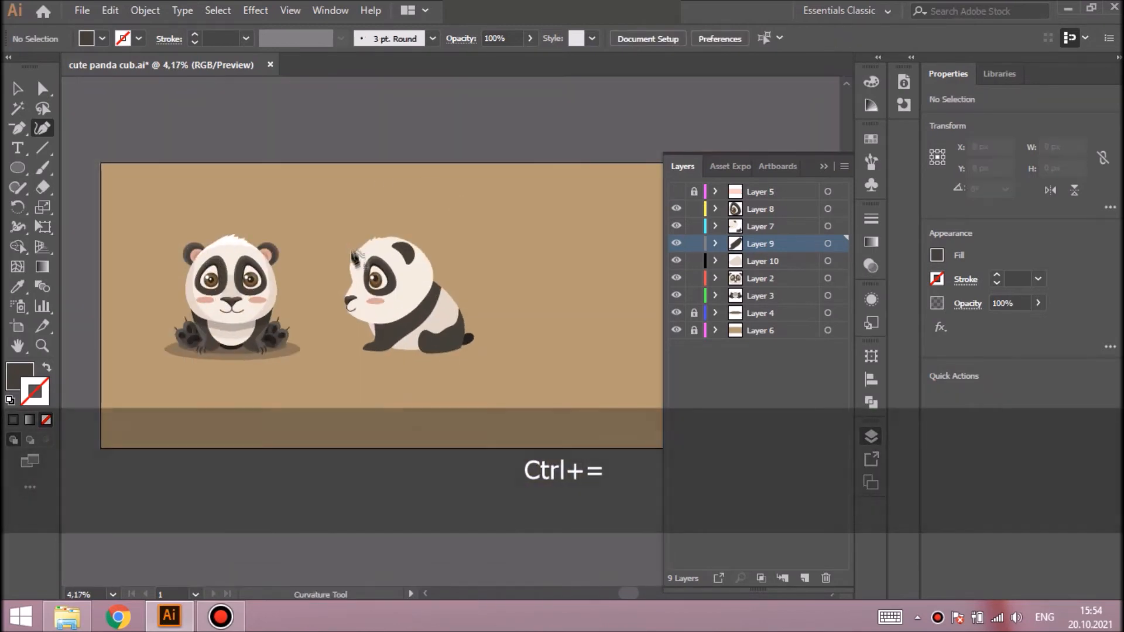
Refine the forehead and nose-bridge outline of the side-view head with the Curvature tool
{"action": "left_click", "coordinate": [356, 251]}
{"action": "key", "text": "ctrl+equal"}
{"action": "key", "text": "ctrl+equal"}
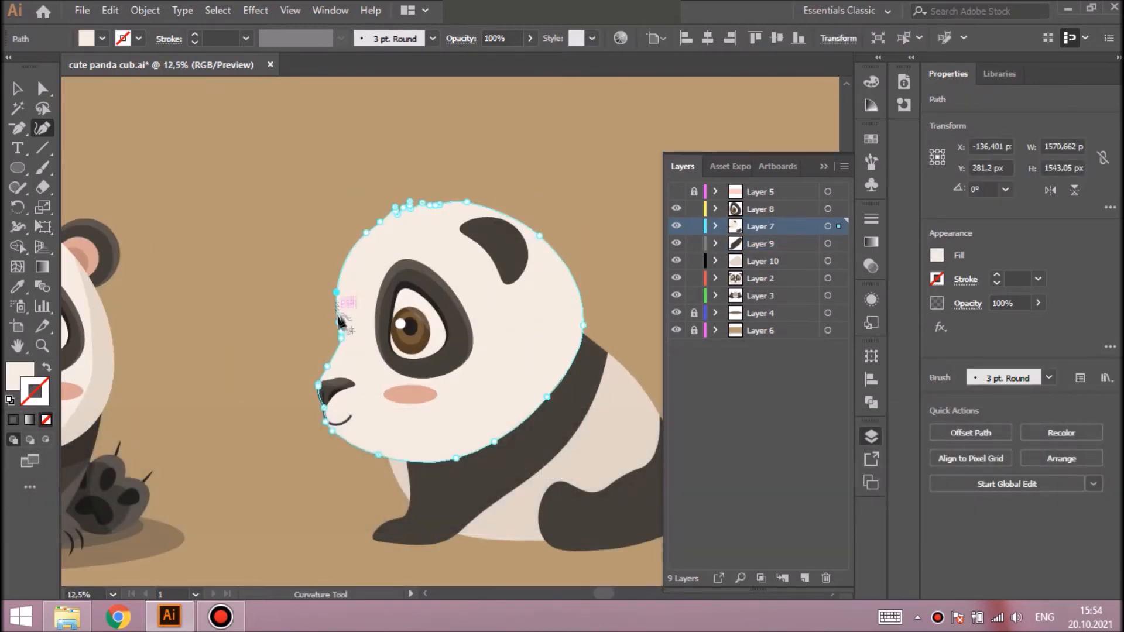
{"action": "key", "text": "ctrl+shift+a"}
{"action": "key", "text": "ctrl+minus"}
{"action": "key", "text": "ctrl+minus"}
{"action": "key", "text": "ctrl+minus"}
{"action": "key", "text": "ctrl+equal"}
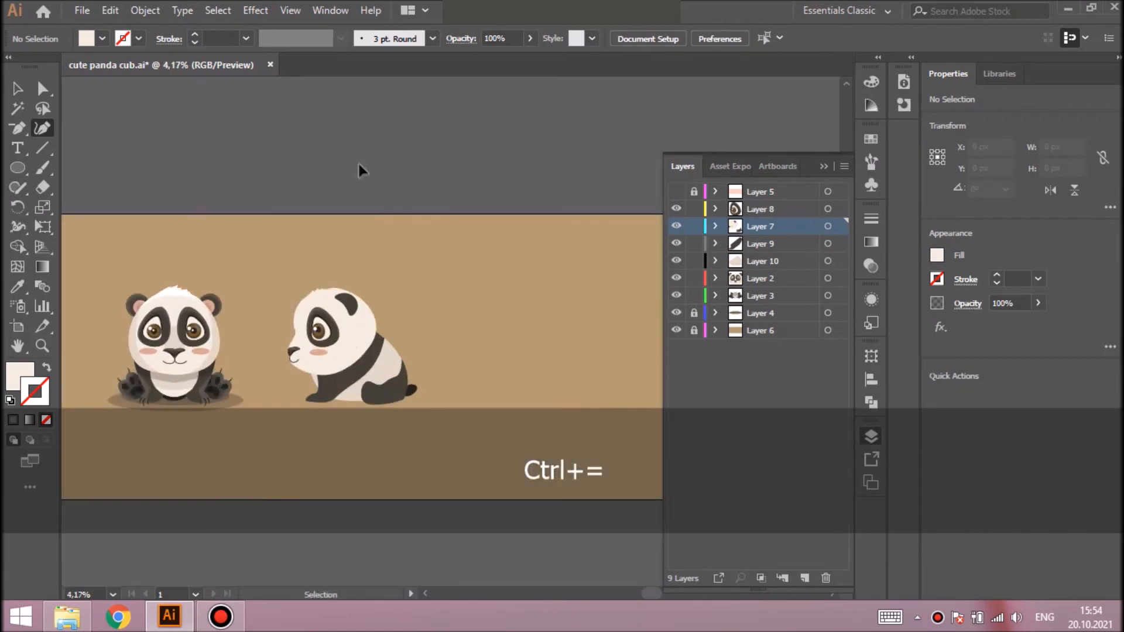
Duplicate the side-view head in place and split the copy with an Eraser stroke curving from the ear to the chin
{"action": "left_click_drag", "start_coordinate": [648, 592], "coordinate": [605, 581]}
{"action": "key", "text": "ctrl+equal"}
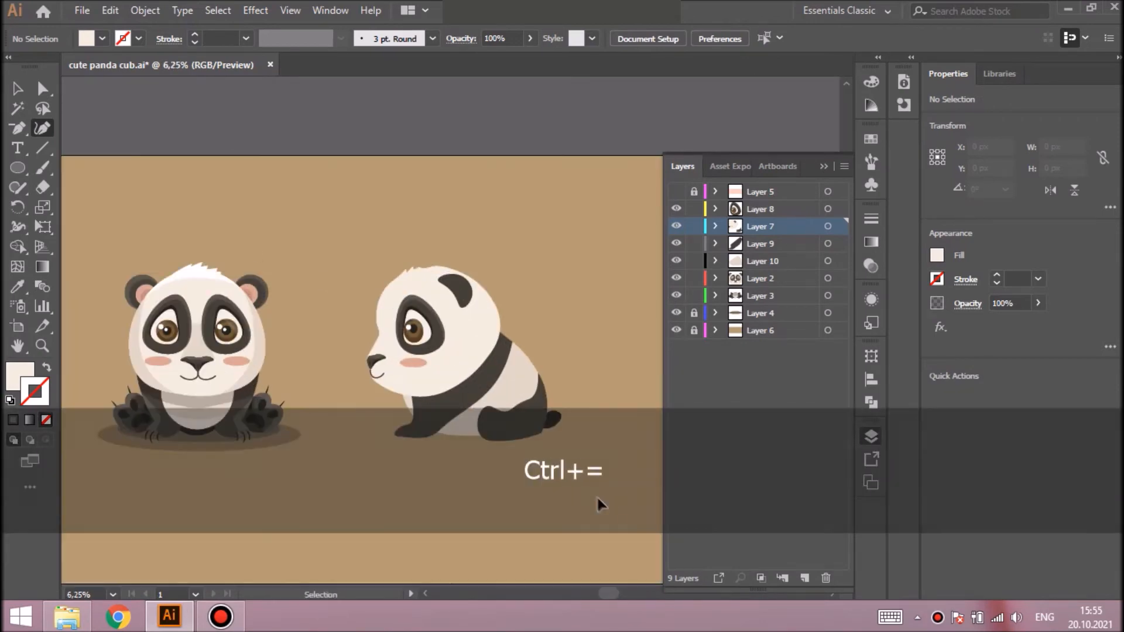
{"action": "left_click", "coordinate": [17, 89]}
{"action": "left_click", "coordinate": [460, 322]}
{"action": "key", "text": "ctrl+c"}
{"action": "key", "text": "ctrl+f"}
{"action": "left_click", "coordinate": [42, 187]}
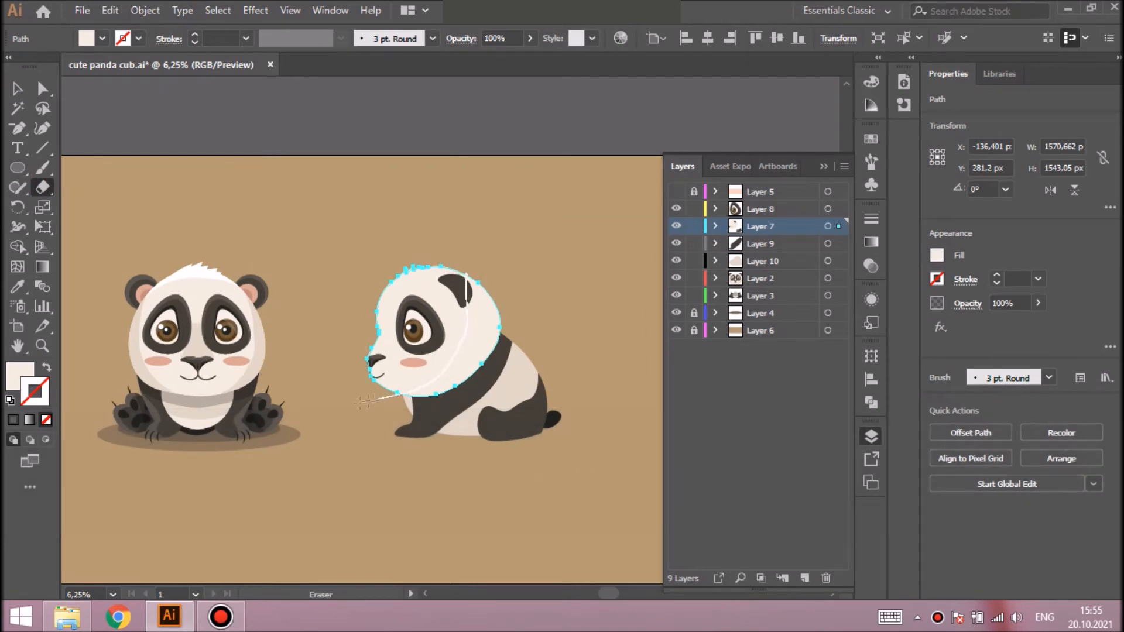
{"action": "left_click_drag", "start_coordinate": [377, 398], "coordinate": [376, 399]}
Fill the split head copy with the front-view face's beige shade and delete its face piece to leave the shadows
{"action": "left_click", "coordinate": [17, 286]}
{"action": "left_click", "coordinate": [264, 349]}
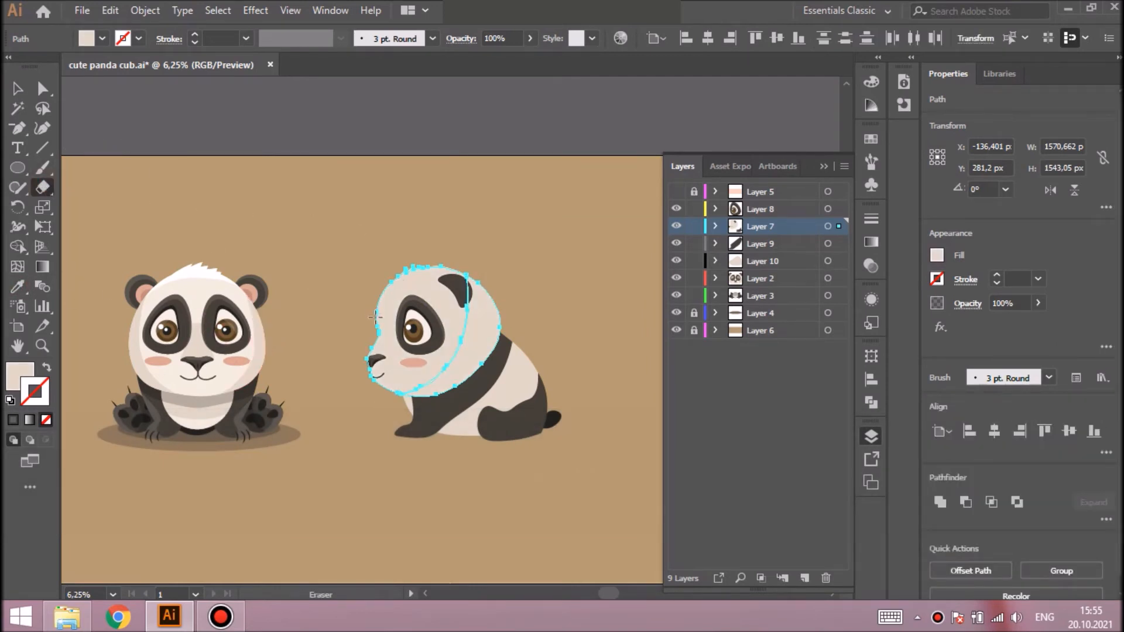
{"action": "left_click", "coordinate": [42, 89]}
{"action": "key", "text": "ctrl+shift+a"}
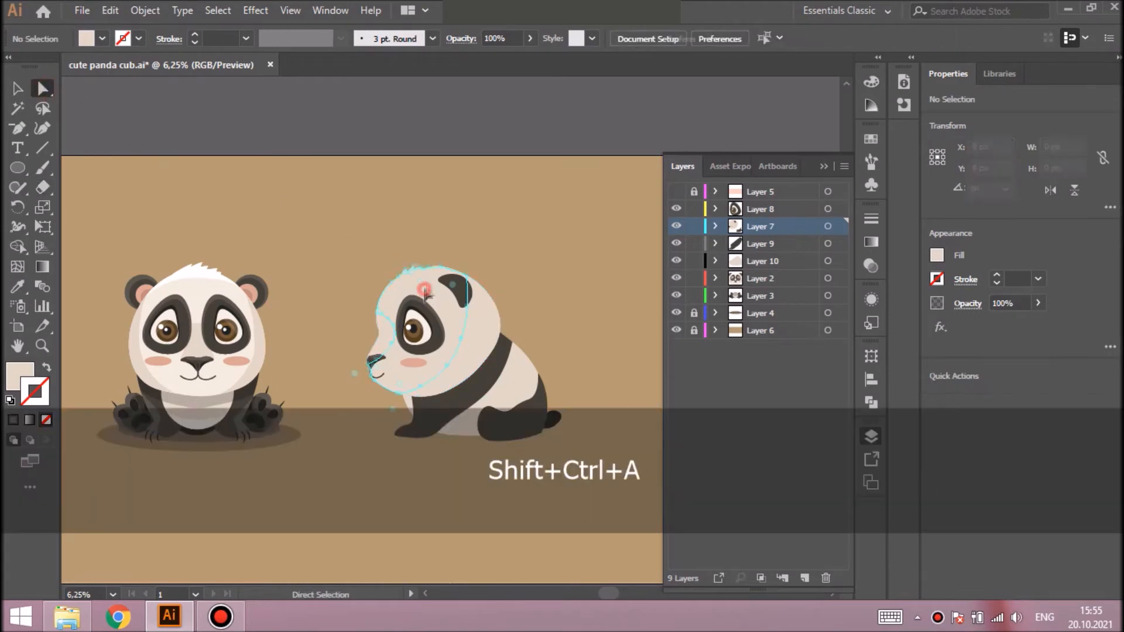
{"action": "left_click", "coordinate": [426, 295]}
{"action": "key", "text": "Delete"}
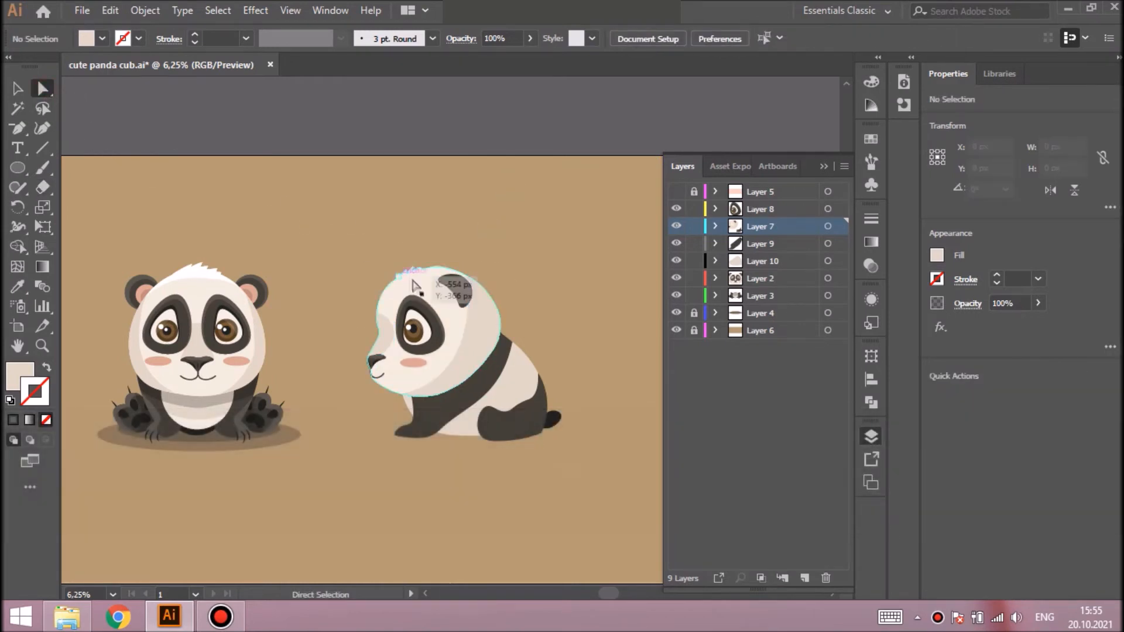
Duplicate the head shape in place and cut the copy across the crown with the Eraser
{"action": "left_click", "coordinate": [413, 285]}
{"action": "key", "text": "ctrl+c"}
{"action": "key", "text": "ctrl+f"}
{"action": "key", "text": "shift+e"}
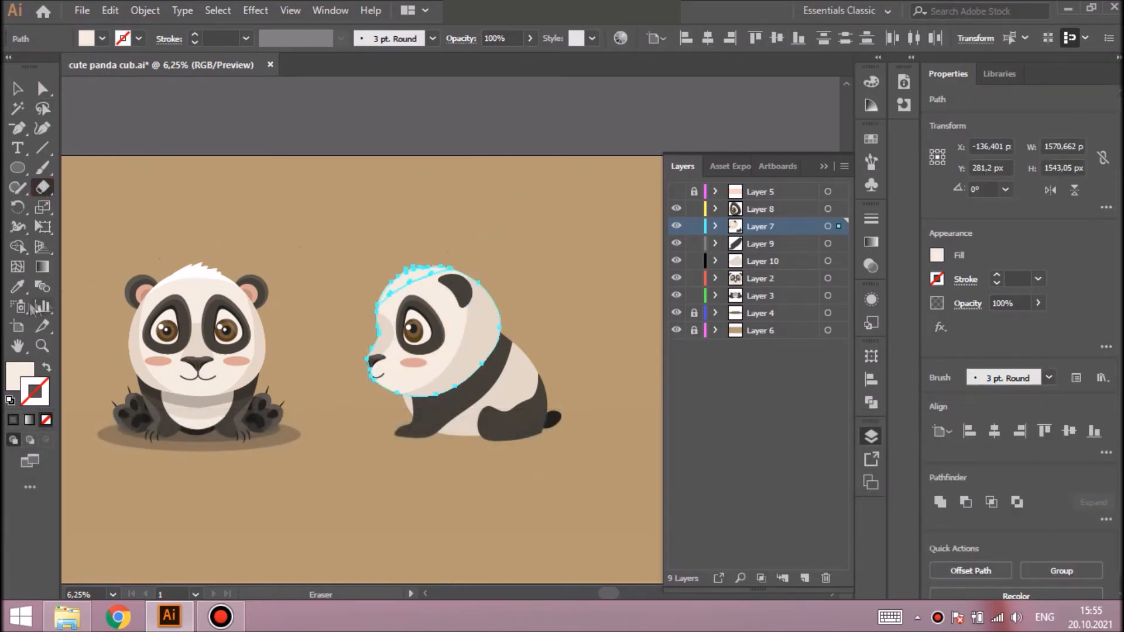
Fill the cut copy with the front-view panda's white hair color and delete the piece below the crown
{"action": "left_click", "coordinate": [17, 286]}
{"action": "left_click", "coordinate": [197, 271]}
{"action": "left_click", "coordinate": [43, 89]}
{"action": "key", "text": "ctrl+shift+a"}
{"action": "left_click", "coordinate": [444, 305]}
{"action": "key", "text": "Delete"}
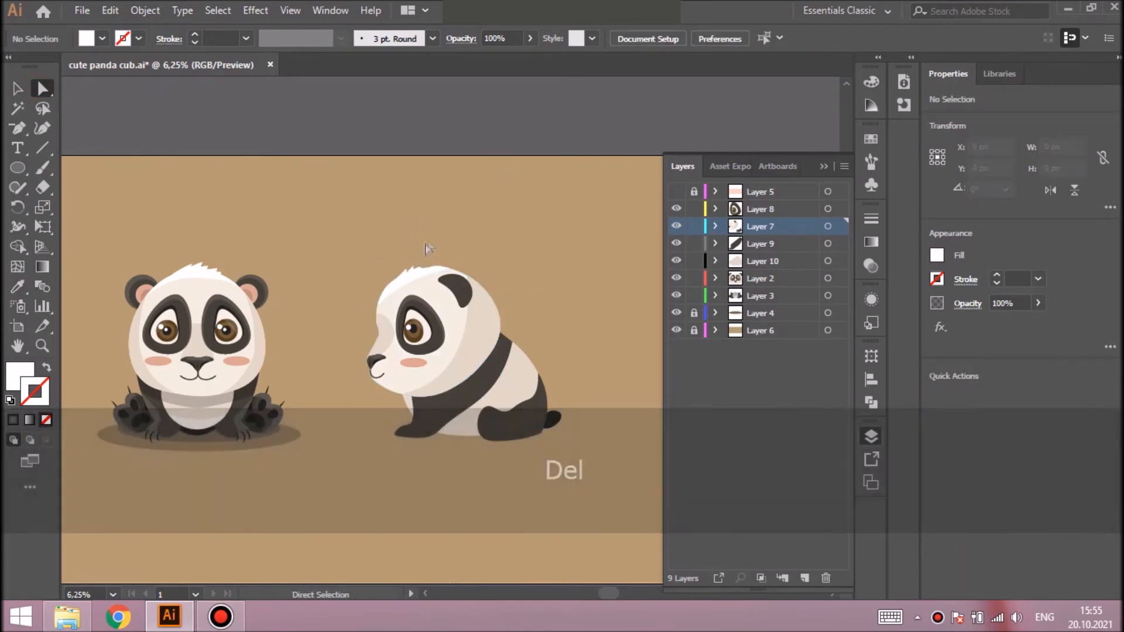
Smooth the lower edge of the white crown highlight with the Curvature tool
{"action": "left_click", "coordinate": [426, 270]}
{"action": "key", "text": "ctrl+equal"}
{"action": "key", "text": "ctrl+equal"}
{"action": "key", "text": "ctrl+equal"}
{"action": "key", "text": "shift+grave"}
{"action": "left_click", "coordinate": [534, 295]}
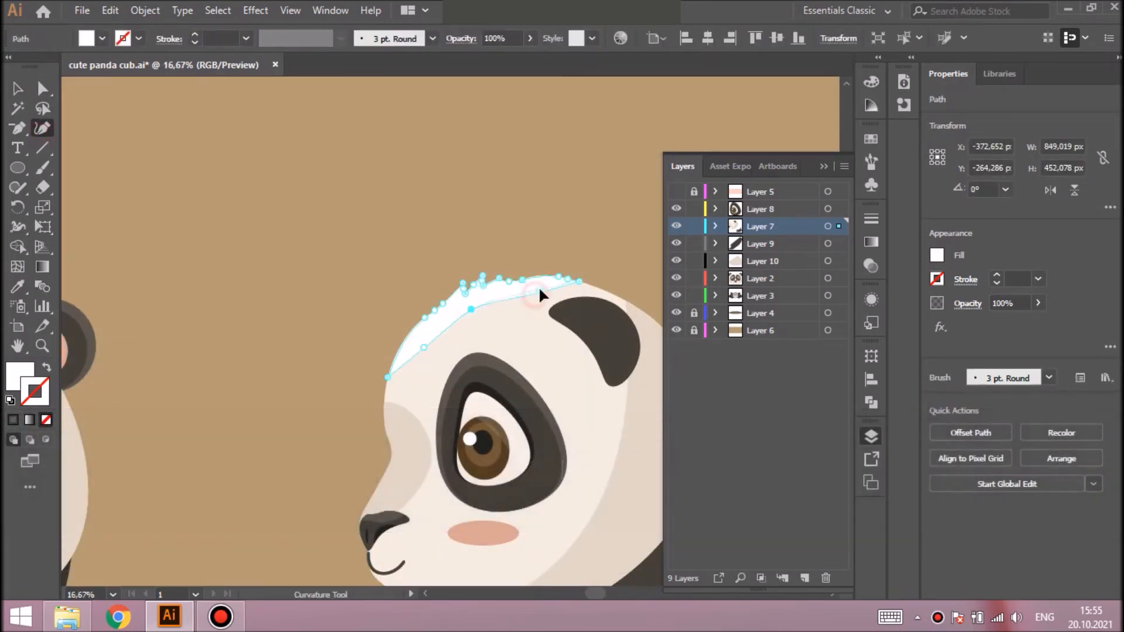
{"action": "key", "text": "ctrl+z"}
{"action": "key", "text": "ctrl+z"}
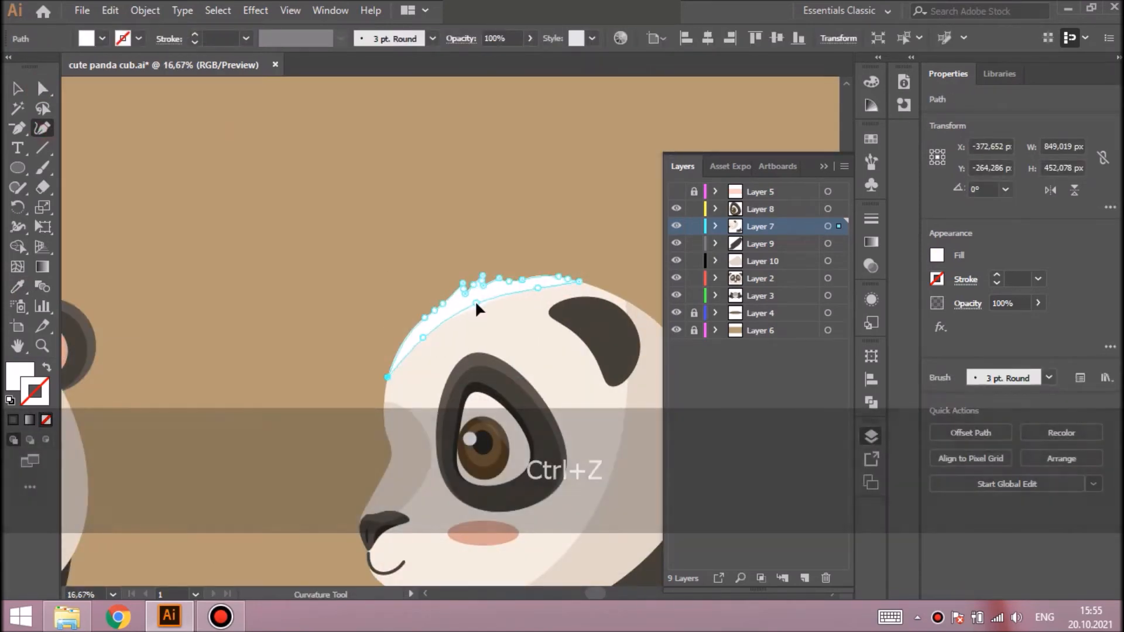
{"action": "key", "text": "ctrl+shift+a"}
{"action": "key", "text": "ctrl+minus"}
{"action": "key", "text": "ctrl+minus"}
{"action": "key", "text": "ctrl+minus"}
{"action": "key", "text": "ctrl+minus"}
{"action": "key", "text": "ctrl+equal"}
{"action": "key", "text": "ctrl+equal"}
{"action": "key", "text": "ctrl+equal"}
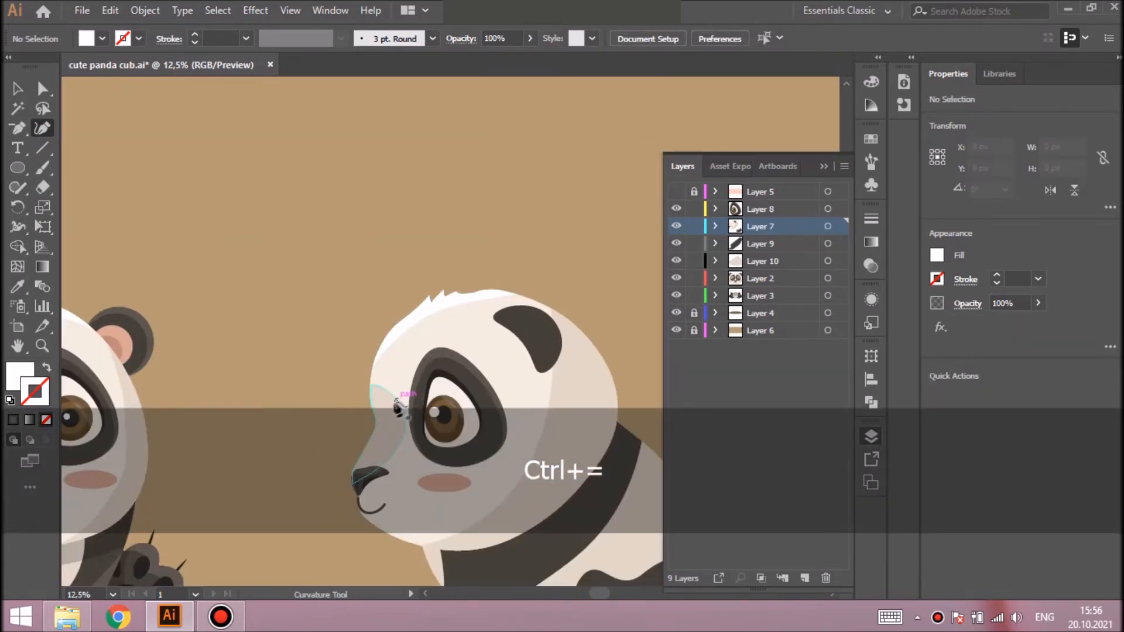
Adjust the edge of the beige shadow beside the eye and nudge the eye group slightly toward the snout
{"action": "left_click", "coordinate": [402, 405]}
{"action": "key", "text": "v"}
{"action": "key", "text": "ctrl+shift+a"}
{"action": "left_click", "coordinate": [440, 369]}
{"action": "key", "text": "shift+Left"}
{"action": "key", "text": "shift+Left"}
{"action": "key", "text": "shift+Left"}
{"action": "key", "text": "shift+Left"}
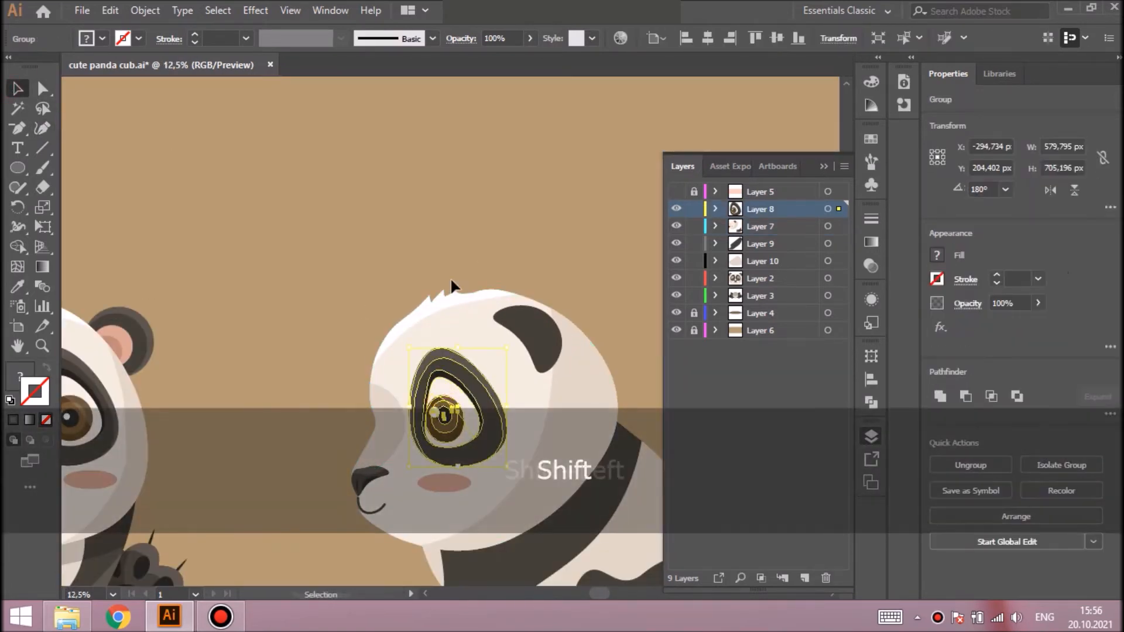
{"action": "key", "text": "ctrl+shift+a"}
Duplicate the dark ear in place and scale the copy down to about 356 by 350 px for the inner ear
{"action": "key", "text": "ctrl+minus"}
{"action": "key", "text": "ctrl+minus"}
{"action": "key", "text": "ctrl+equal"}
{"action": "left_click", "coordinate": [500, 331]}
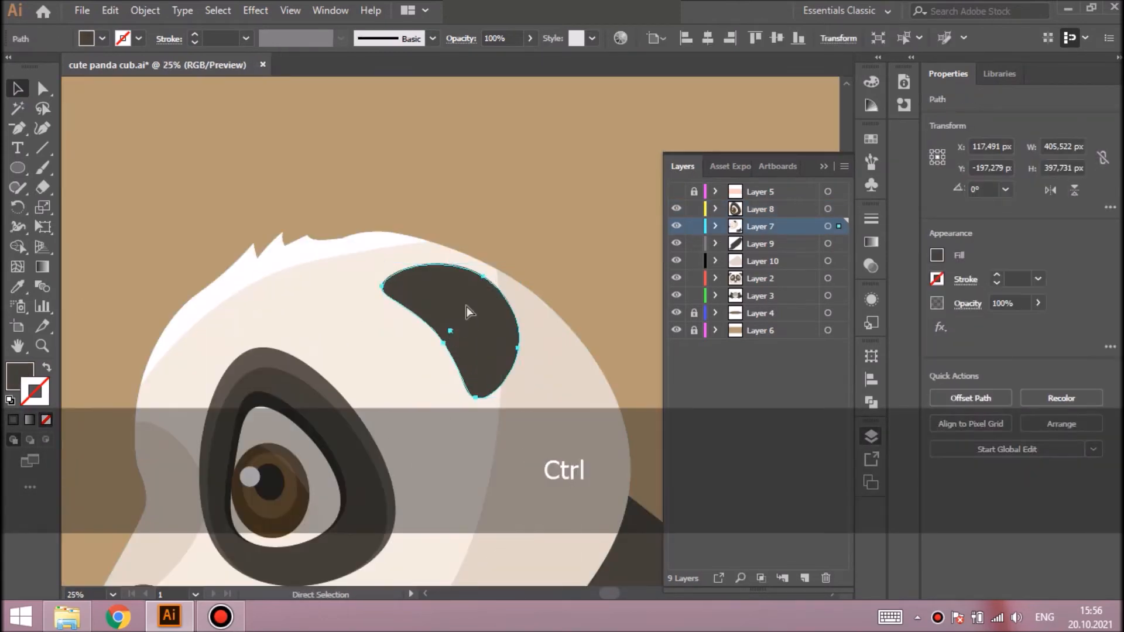
{"action": "left_click_drag", "start_coordinate": [518, 262], "coordinate": [509, 275]}
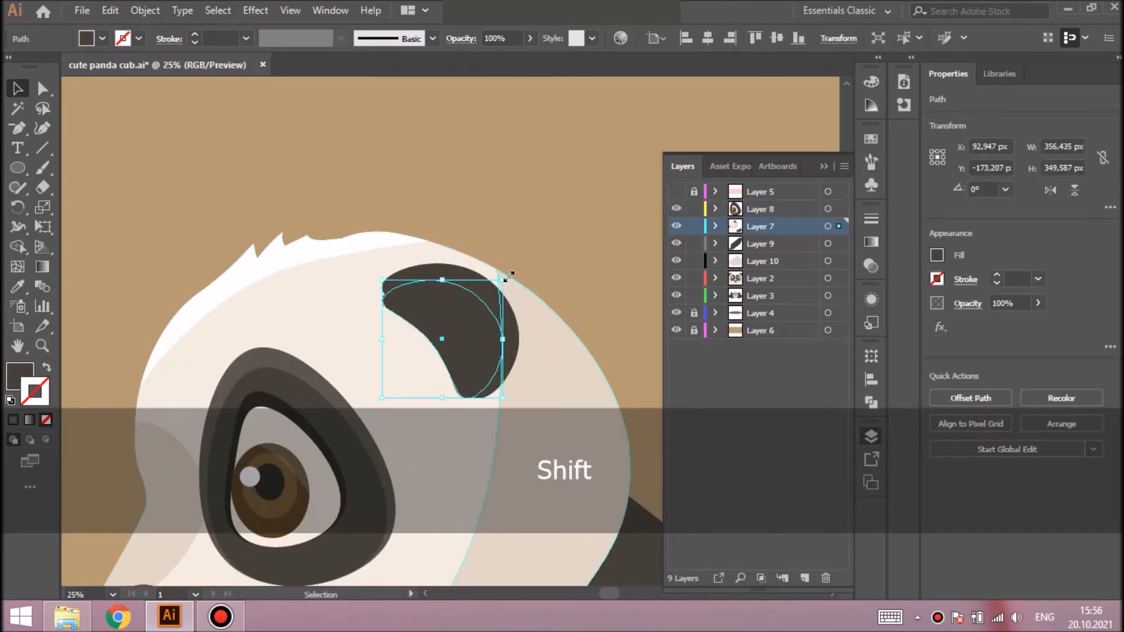
{"action": "key", "text": "ctrl+equal"}
{"action": "key", "text": "ctrl+minus"}
{"action": "key", "text": "ctrl+minus"}
{"action": "key", "text": "ctrl+minus"}
{"action": "key", "text": "ctrl+minus"}
{"action": "key", "text": "ctrl+equal"}
Fill the inner ear with the pink sampled from the front-view panda's ear and refine its outline with the Curvature tool
{"action": "left_click", "coordinate": [474, 273]}
{"action": "left_click", "coordinate": [466, 306]}
{"action": "left_click", "coordinate": [17, 287]}
{"action": "left_click", "coordinate": [79, 312]}
{"action": "left_click", "coordinate": [42, 128]}
{"action": "key", "text": "ctrl+shift+a"}
{"action": "left_click", "coordinate": [424, 315], "text": "ctrl"}
{"action": "double_click", "coordinate": [420, 306]}
{"action": "key", "text": "ctrl+shift+a"}
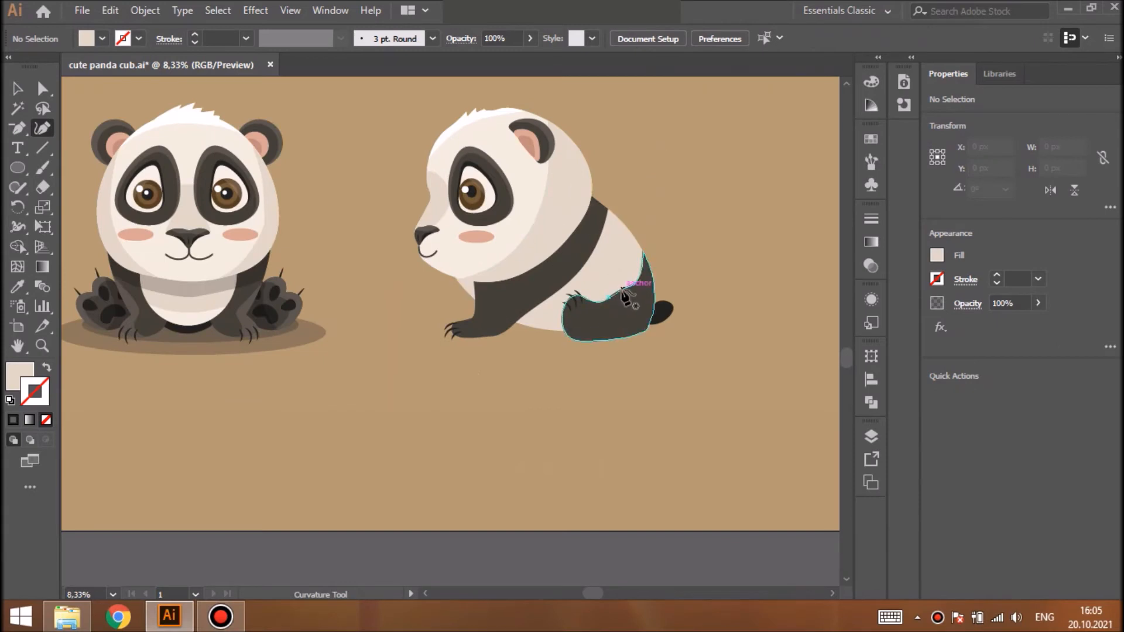
Smooth the hind leg's upper inner edge and round its heel below the tail with the Curvature tool
{"action": "left_click", "coordinate": [623, 295]}
{"action": "key", "text": "ctrl+equal"}
{"action": "key", "text": "ctrl+equal"}
{"action": "key", "text": "ctrl+equal"}
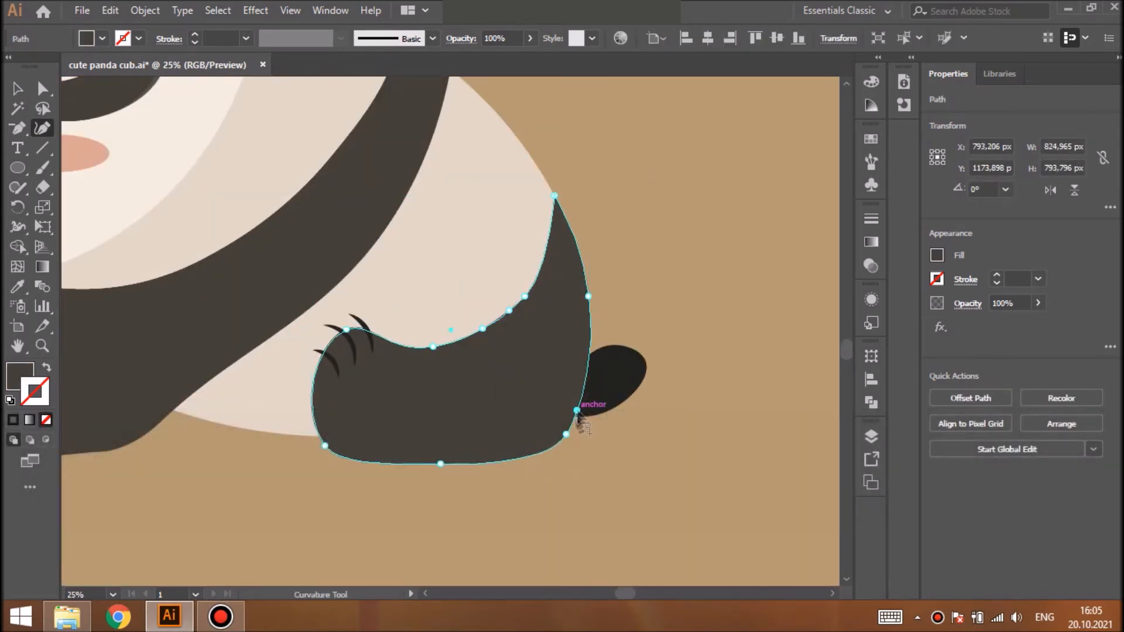
{"action": "left_click", "coordinate": [565, 433]}
{"action": "key", "text": "ctrl+shift+a"}
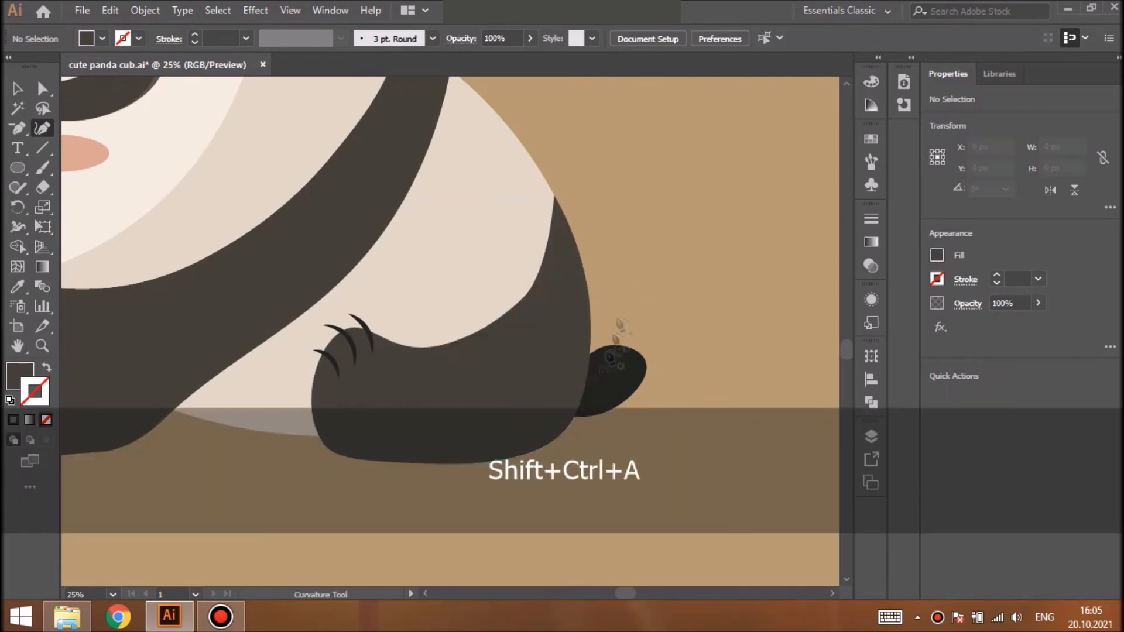
{"action": "key", "text": "ctrl+minus"}
{"action": "key", "text": "ctrl+minus"}
{"action": "key", "text": "ctrl+minus"}
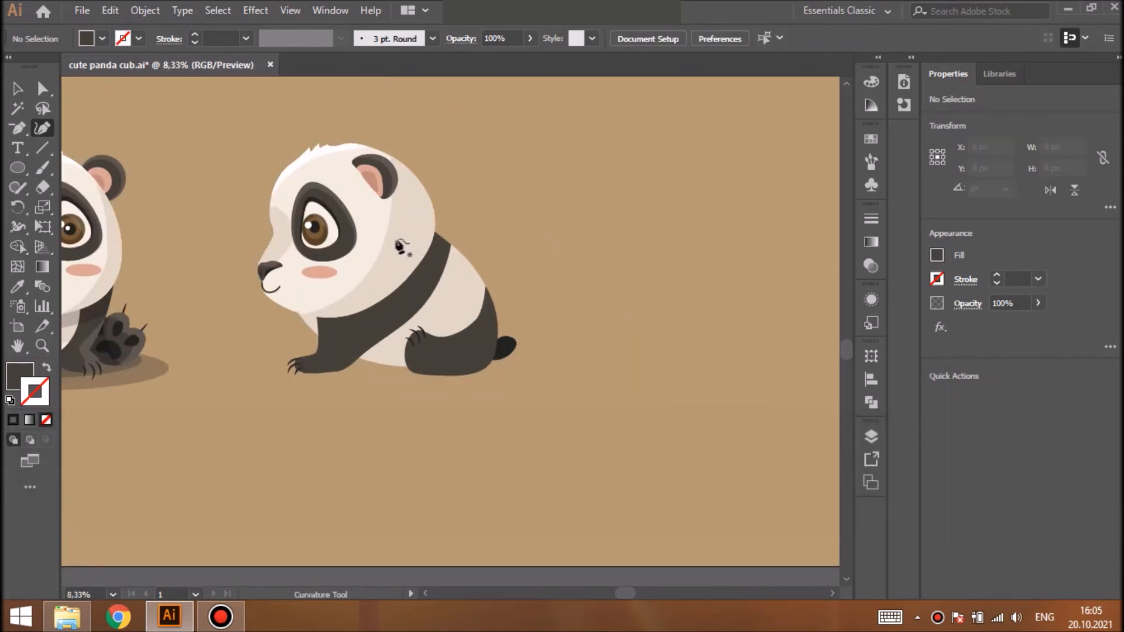
Place a copy of the beige torso shape in the same position directly in front of the foreleg
{"action": "left_click", "coordinate": [18, 89]}
{"action": "left_click", "coordinate": [449, 283]}
{"action": "key", "text": "ctrl"}
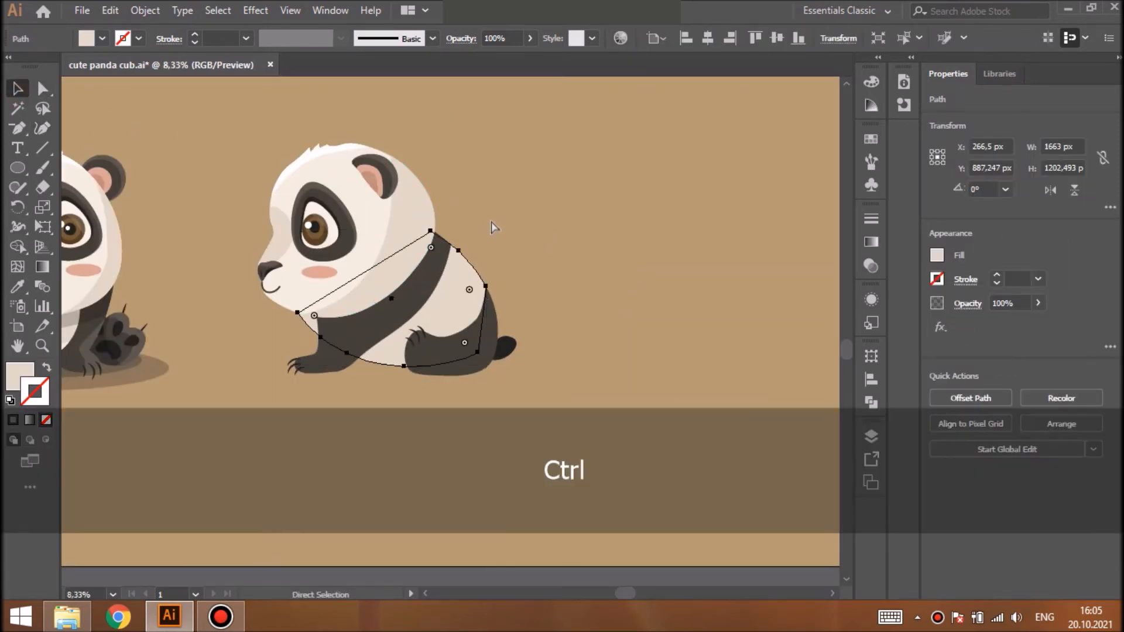
{"action": "key", "text": "ctrl+shift+bracketleft"}
{"action": "key", "text": "ctrl+x"}
{"action": "left_click", "coordinate": [433, 291]}
{"action": "key", "text": "ctrl+f"}
Turn the torso copy into a 20% black shadow sampled from the front-view chest and trim it with the Eraser to the area under the head
{"action": "key", "text": "i"}
{"action": "left_click", "coordinate": [105, 303]}
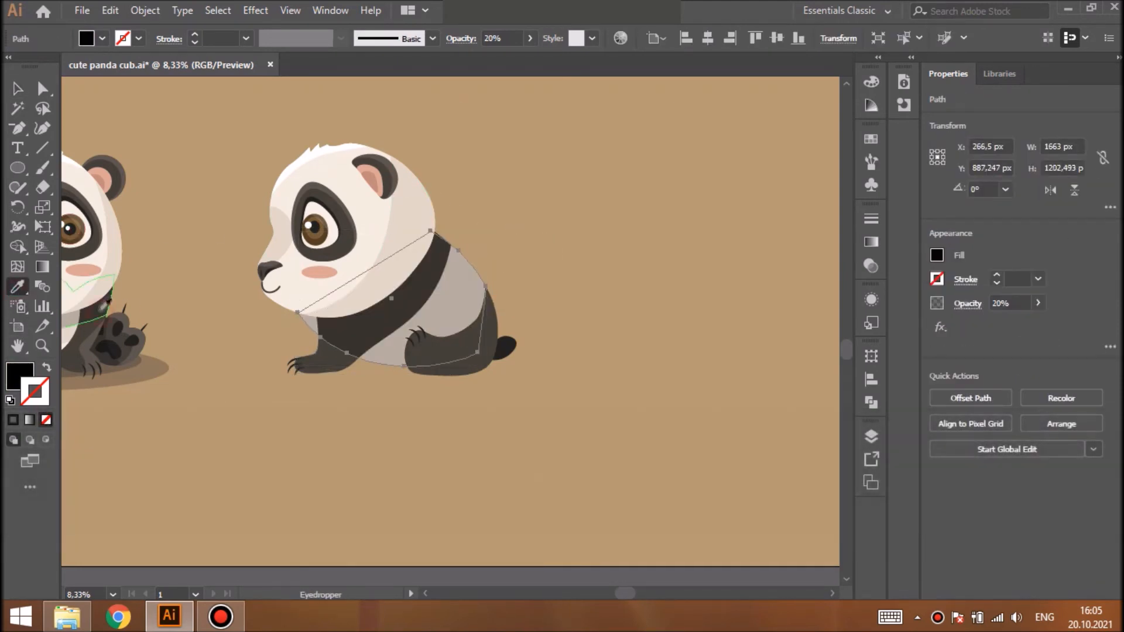
{"action": "left_click", "coordinate": [42, 187]}
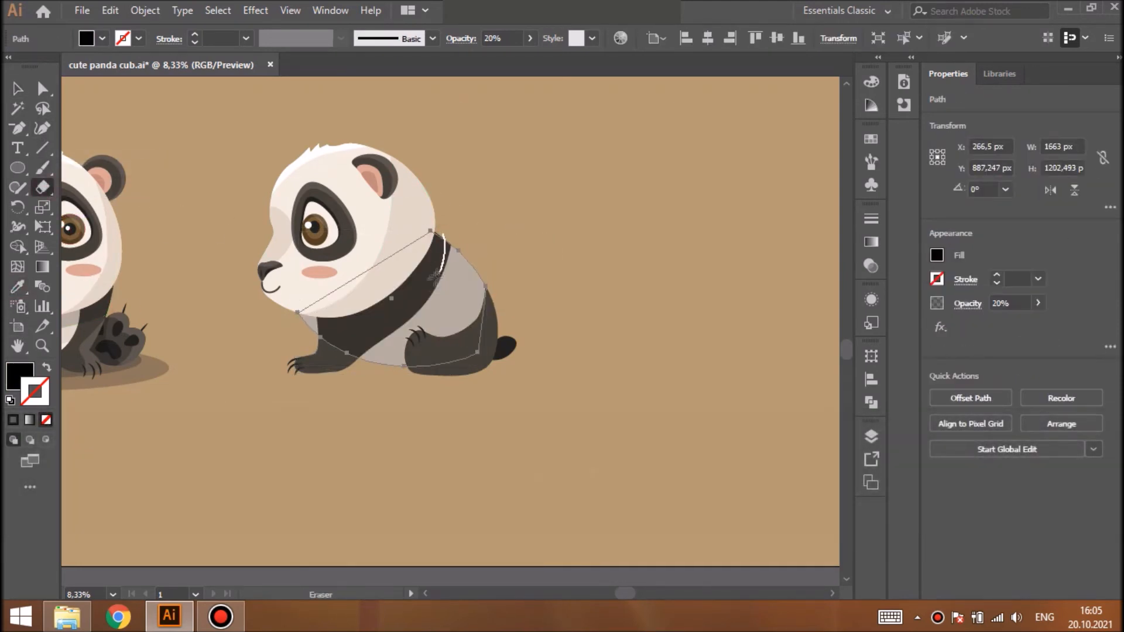
{"action": "left_click_drag", "start_coordinate": [293, 335], "coordinate": [288, 334]}
{"action": "key", "text": "ctrl+shift+a"}
{"action": "left_click", "coordinate": [42, 89]}
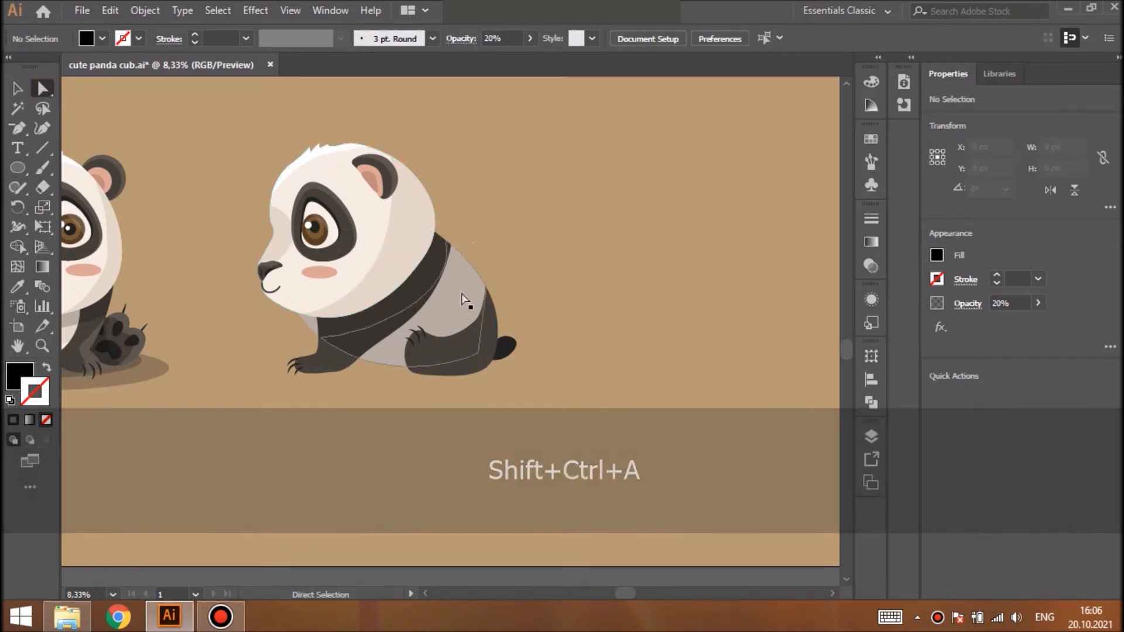
{"action": "left_click", "coordinate": [467, 304]}
{"action": "key", "text": "Delete"}
Duplicate the foreleg in place, apply the 20% black shadow style, and erase it down to a shadow along the leg's lower edge
{"action": "left_click", "coordinate": [338, 349]}
{"action": "key", "text": "ctrl+c"}
{"action": "key", "text": "ctrl+f"}
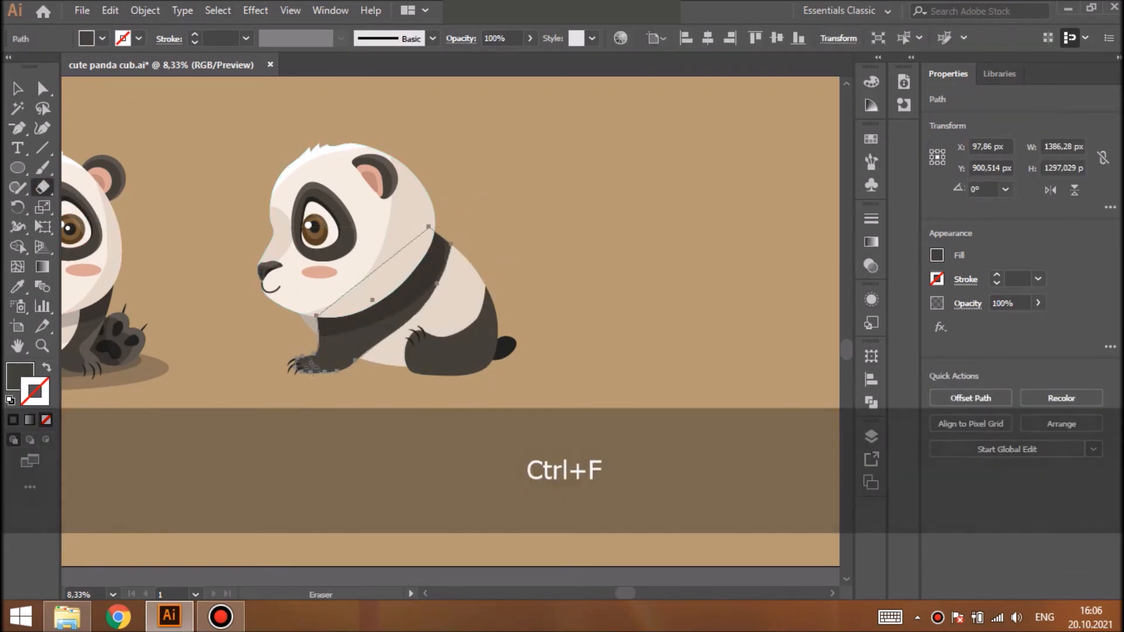
{"action": "key", "text": "shift+e"}
{"action": "left_click_drag", "start_coordinate": [394, 327], "coordinate": [409, 319]}
{"action": "left_click", "coordinate": [17, 287]}
{"action": "left_click", "coordinate": [434, 265]}
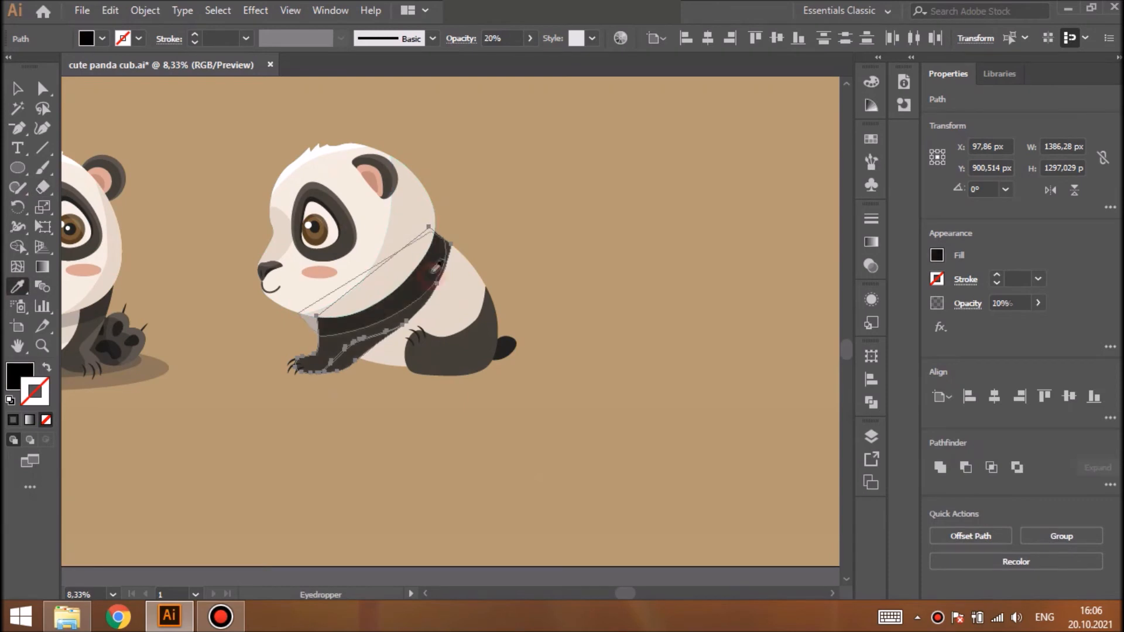
{"action": "key", "text": "ctrl+shift+a"}
{"action": "left_click", "coordinate": [380, 320], "text": "ctrl"}
{"action": "key", "text": "Delete"}
Duplicate the hind leg and torso in place, unite the copies, and cut the shape along the back with the Eraser
{"action": "left_click", "coordinate": [471, 336]}
{"action": "left_click", "coordinate": [466, 311], "text": "shift"}
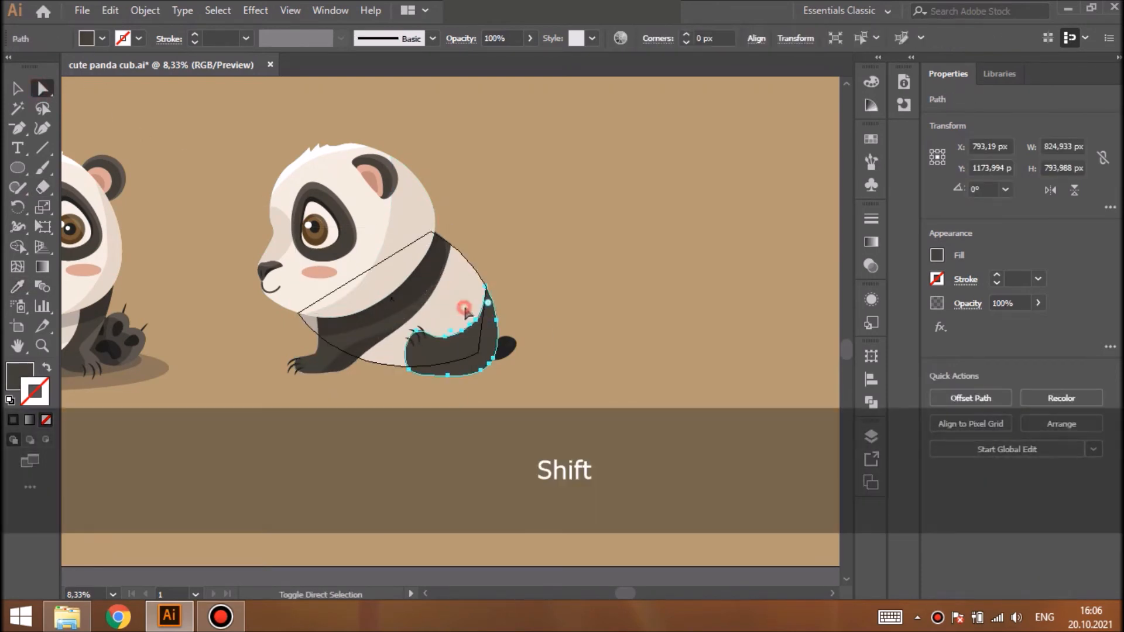
{"action": "key", "text": "ctrl+c"}
{"action": "key", "text": "ctrl+f"}
{"action": "left_click", "coordinate": [871, 402]}
{"action": "left_click", "coordinate": [679, 394]}
{"action": "left_click", "coordinate": [43, 187]}
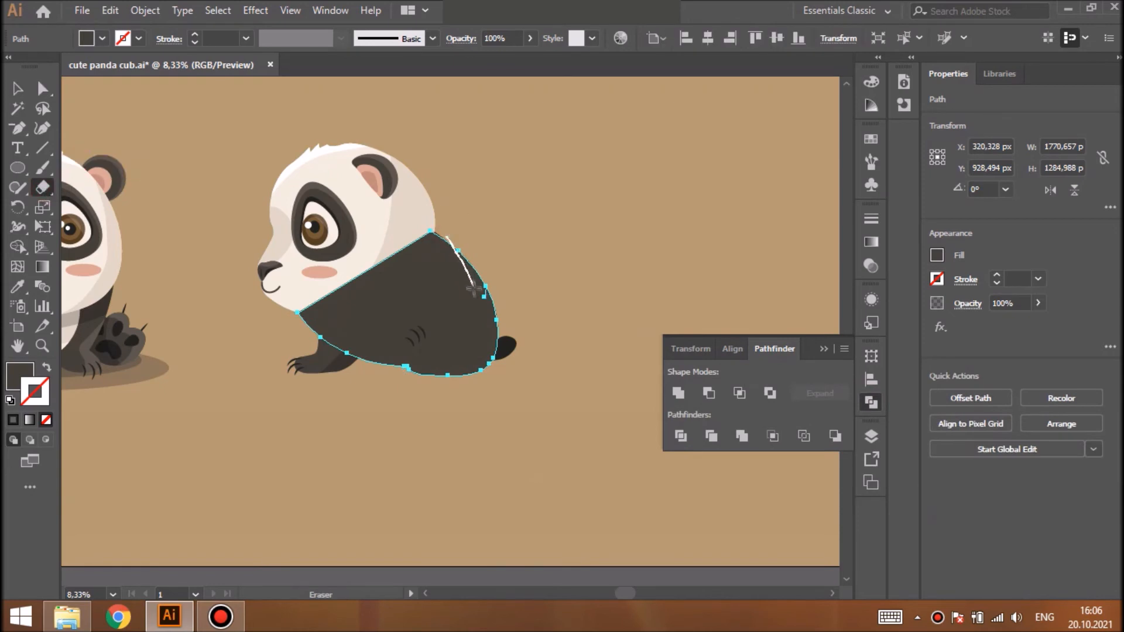
{"action": "left_click_drag", "start_coordinate": [465, 378], "coordinate": [465, 378]}
Fill the cut body pieces with white at 20% opacity and delete the large piece, keeping only the strip along the back
{"action": "left_click", "coordinate": [13, 292]}
{"action": "left_click", "coordinate": [72, 157]}
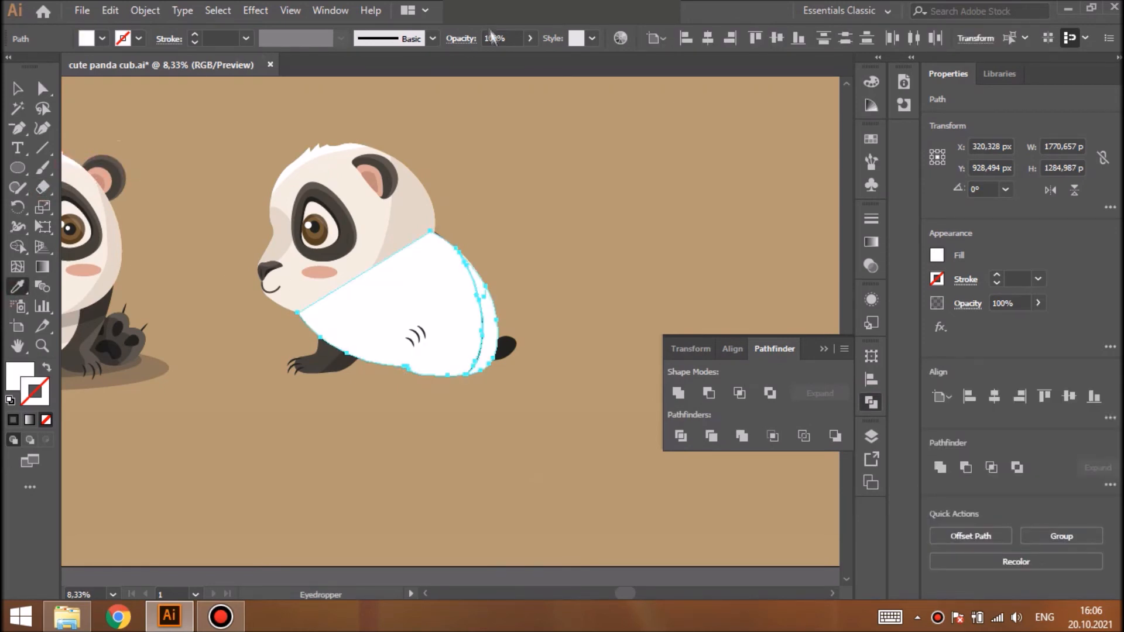
{"action": "key", "text": "BackSpace"}
{"action": "key", "text": "BackSpace"}
{"action": "type", "text": "2"}
{"action": "key", "text": "Return"}
{"action": "key", "text": "a"}
{"action": "key", "text": "ctrl+shift+a"}
{"action": "left_click", "coordinate": [453, 300]}
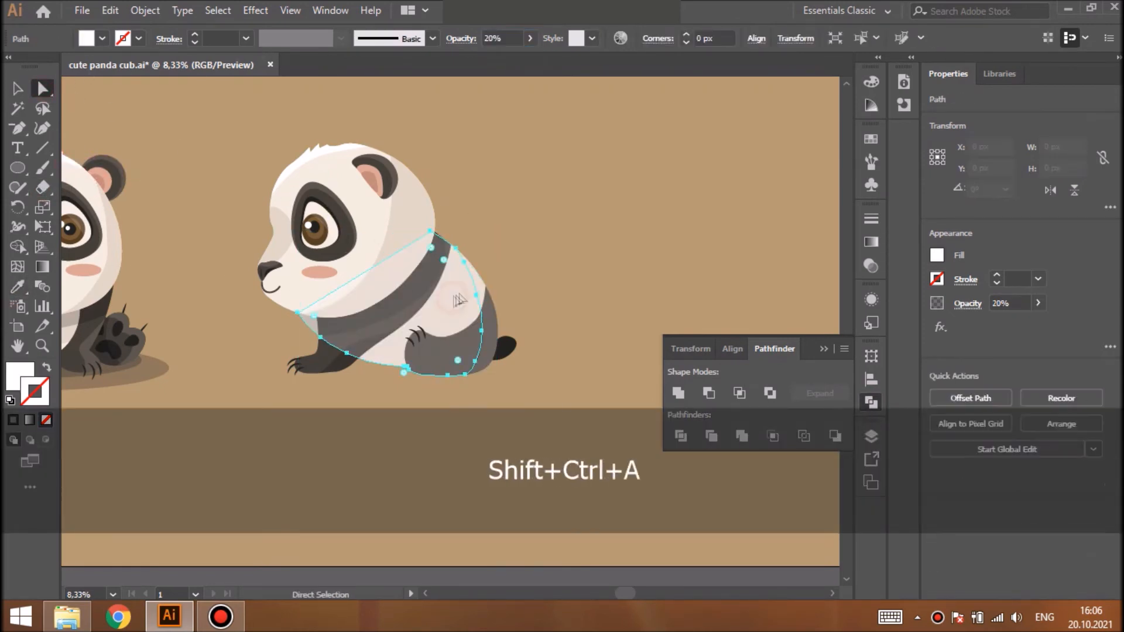
{"action": "key", "text": "Delete"}
Reshape the upper part of the back highlight inward over the white torso with the Curvature tool
{"action": "left_click", "coordinate": [485, 351]}
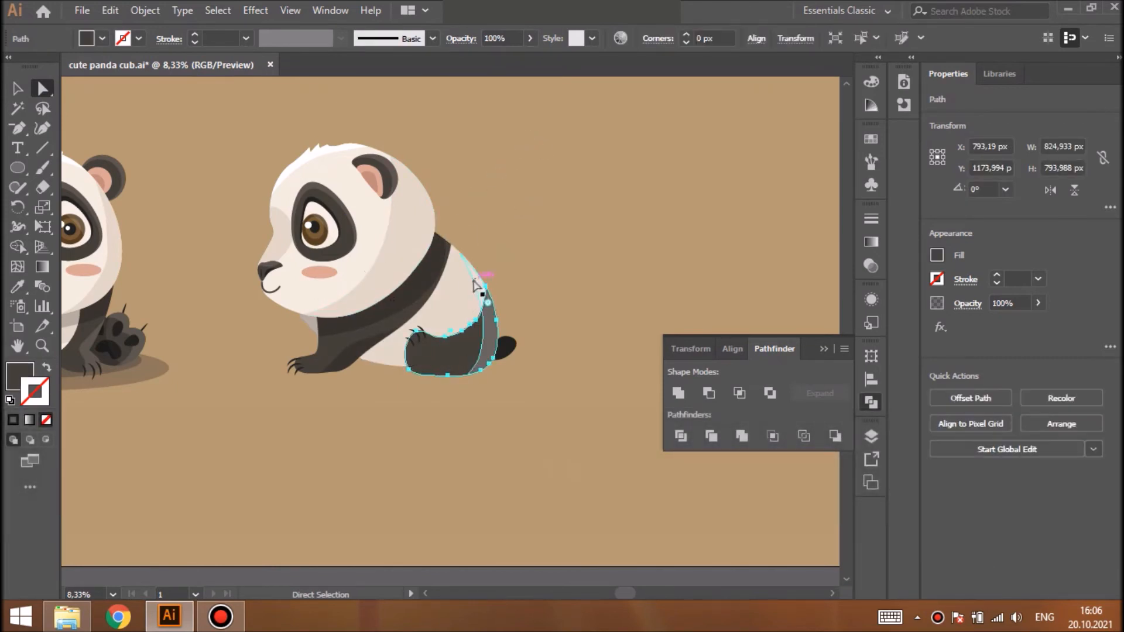
{"action": "left_click", "coordinate": [41, 128]}
{"action": "left_click", "coordinate": [459, 253]}
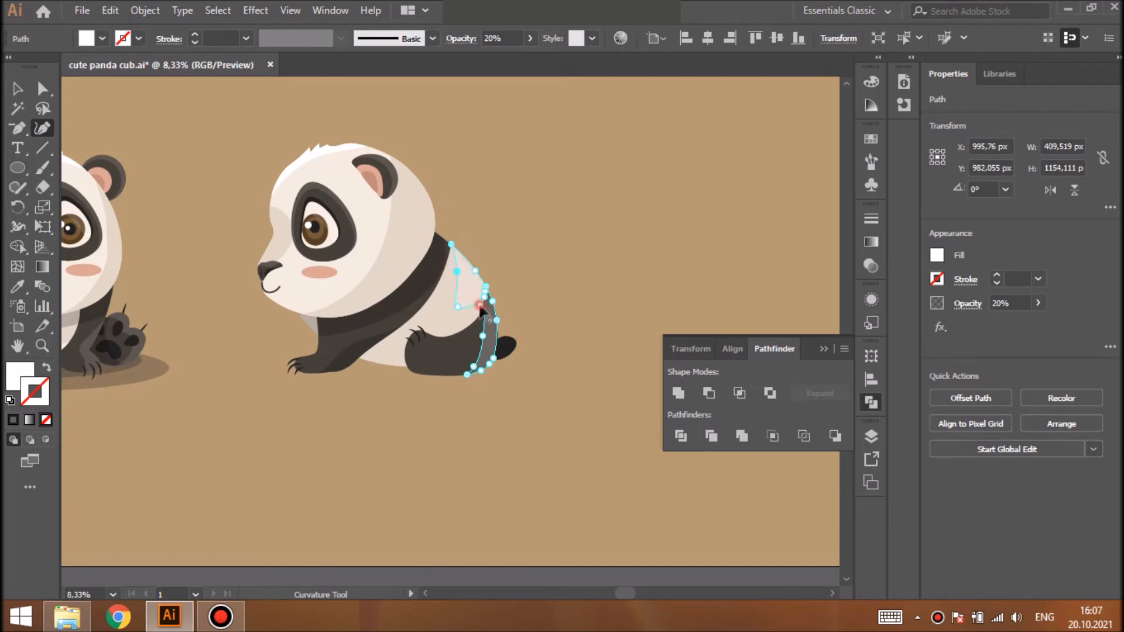
{"action": "key", "text": "ctrl+shift+a"}
{"action": "key", "text": "v"}
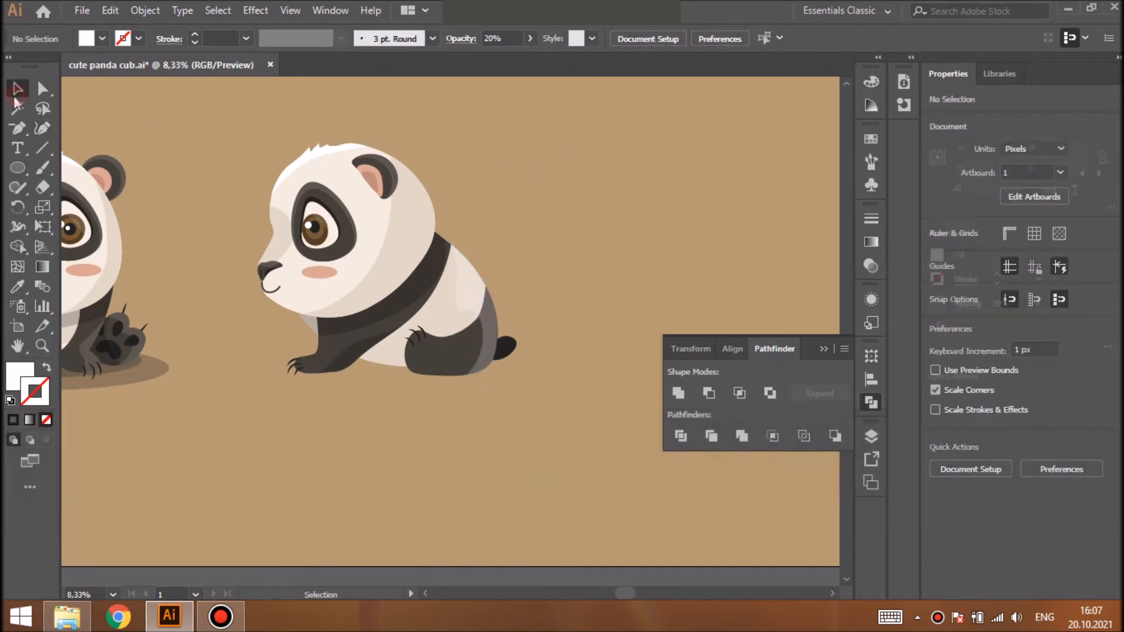
Duplicate the hind leg in place, apply the 20% black shadow style, and erase it down to a shadow along the foot's front and lower edge
{"action": "left_click", "coordinate": [430, 365]}
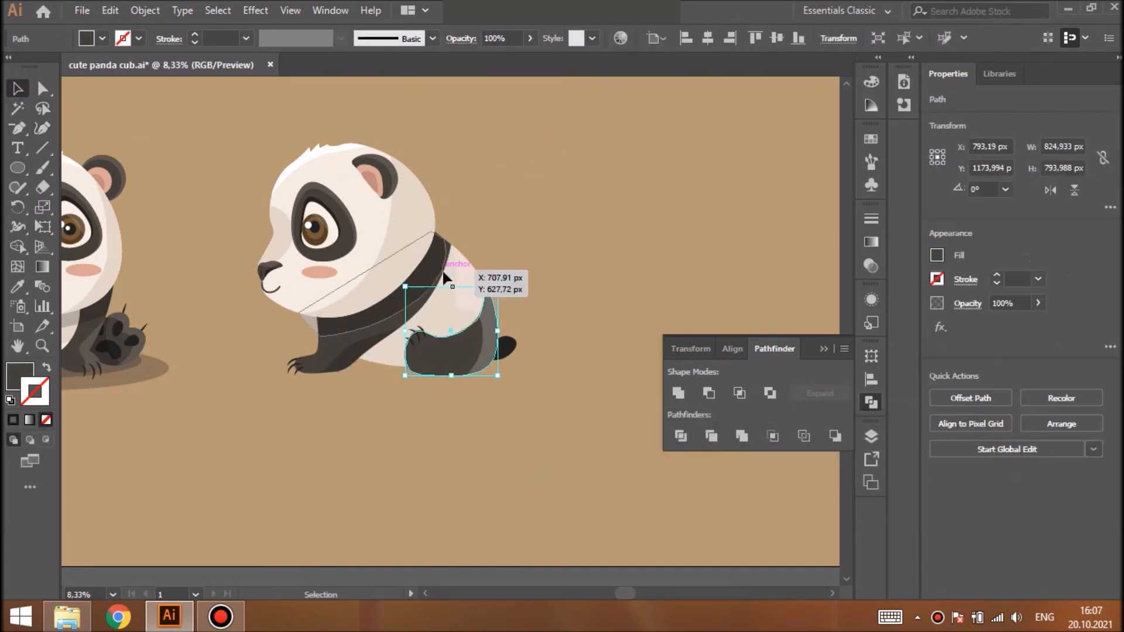
{"action": "key", "text": "ctrl+f"}
{"action": "key", "text": "shift+e"}
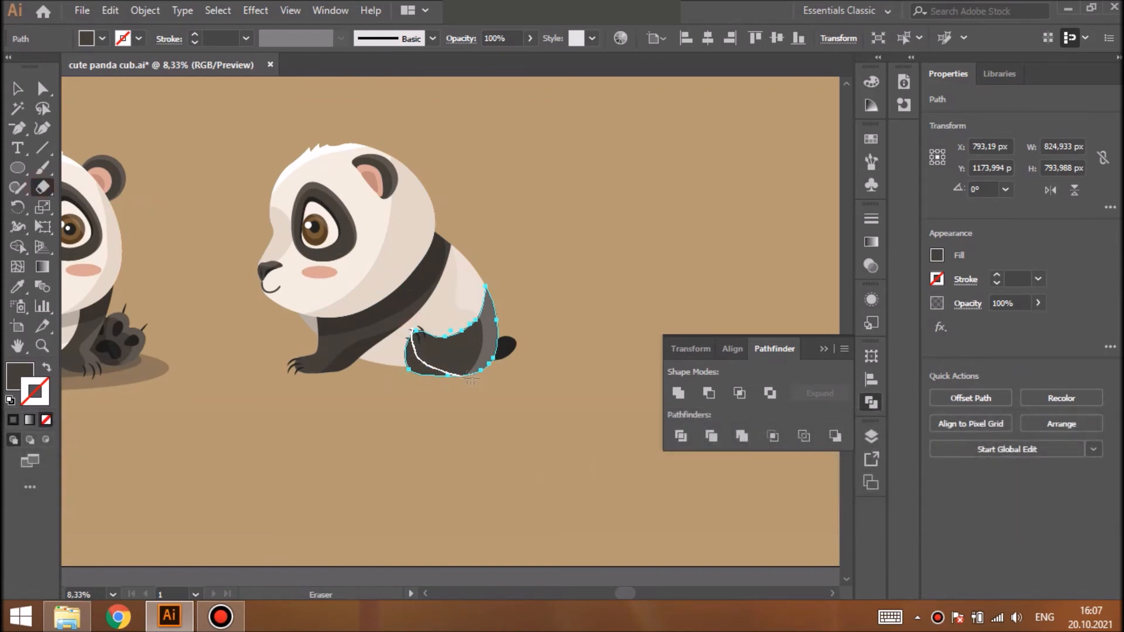
{"action": "left_click_drag", "start_coordinate": [471, 379], "coordinate": [477, 381]}
{"action": "left_click", "coordinate": [18, 286]}
{"action": "left_click", "coordinate": [310, 323]}
{"action": "left_click", "coordinate": [42, 89]}
{"action": "key", "text": "ctrl+shift+a"}
{"action": "left_click", "coordinate": [453, 354]}
{"action": "key", "text": "Delete"}
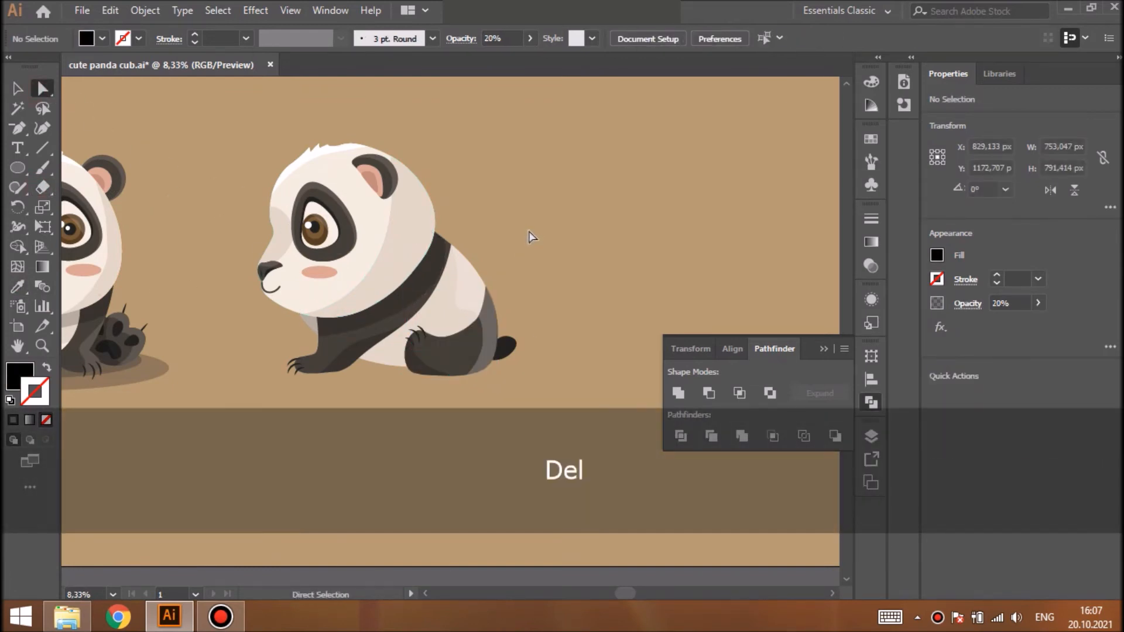
Copy the front-view panda's two ground-shadow ellipses under the side-view panda and widen them, making the inner one about 2076 px wide
{"action": "left_click_drag", "start_coordinate": [626, 594], "coordinate": [586, 593]}
{"action": "left_click", "coordinate": [822, 349]}
{"action": "left_click_drag", "start_coordinate": [844, 349], "coordinate": [844, 343]}
{"action": "left_click", "coordinate": [22, 88]}
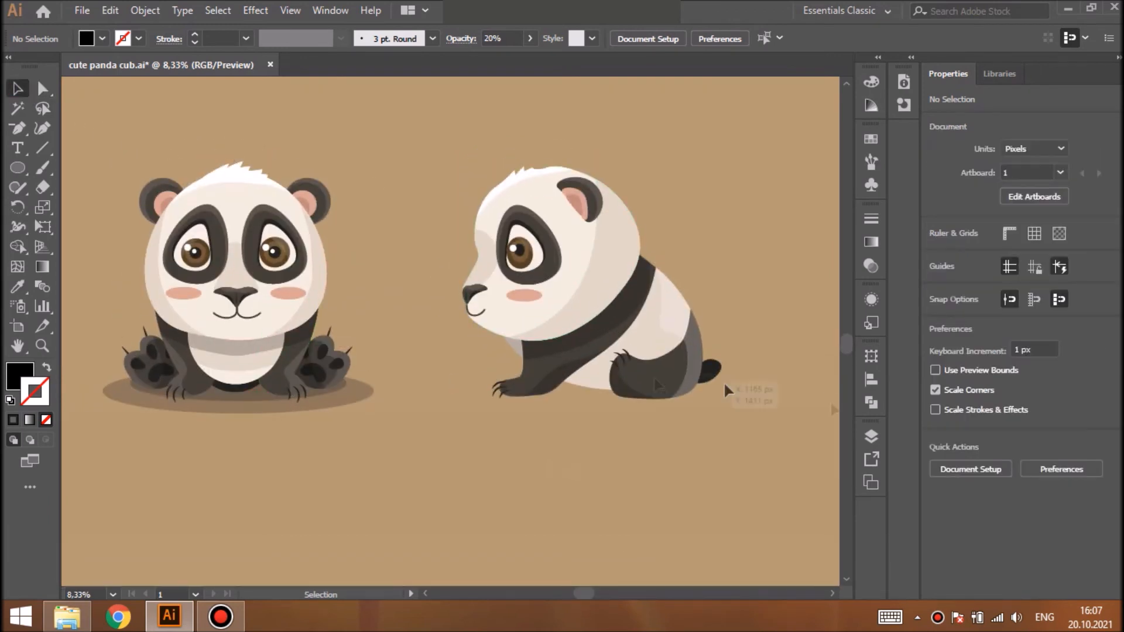
{"action": "key", "text": "F7"}
{"action": "left_click", "coordinate": [296, 384]}
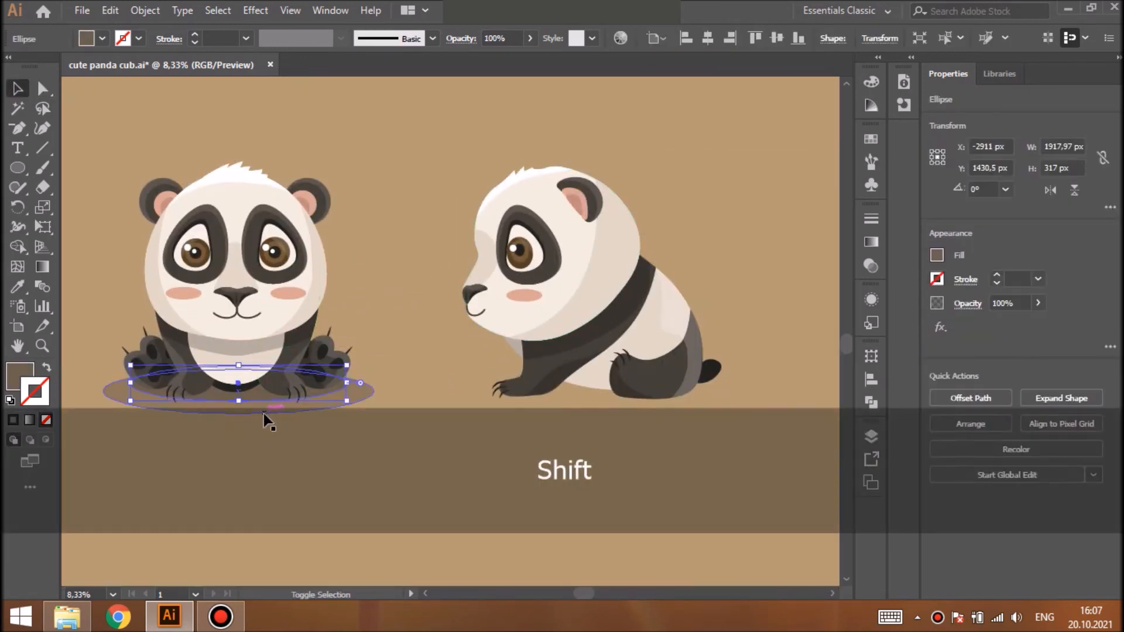
{"action": "left_click_drag", "start_coordinate": [261, 393], "coordinate": [610, 391]}
{"action": "left_click_drag", "start_coordinate": [461, 390], "coordinate": [450, 390]}
{"action": "left_click_drag", "start_coordinate": [732, 390], "coordinate": [742, 390]}
{"action": "key", "text": "shift+ctrl+a"}
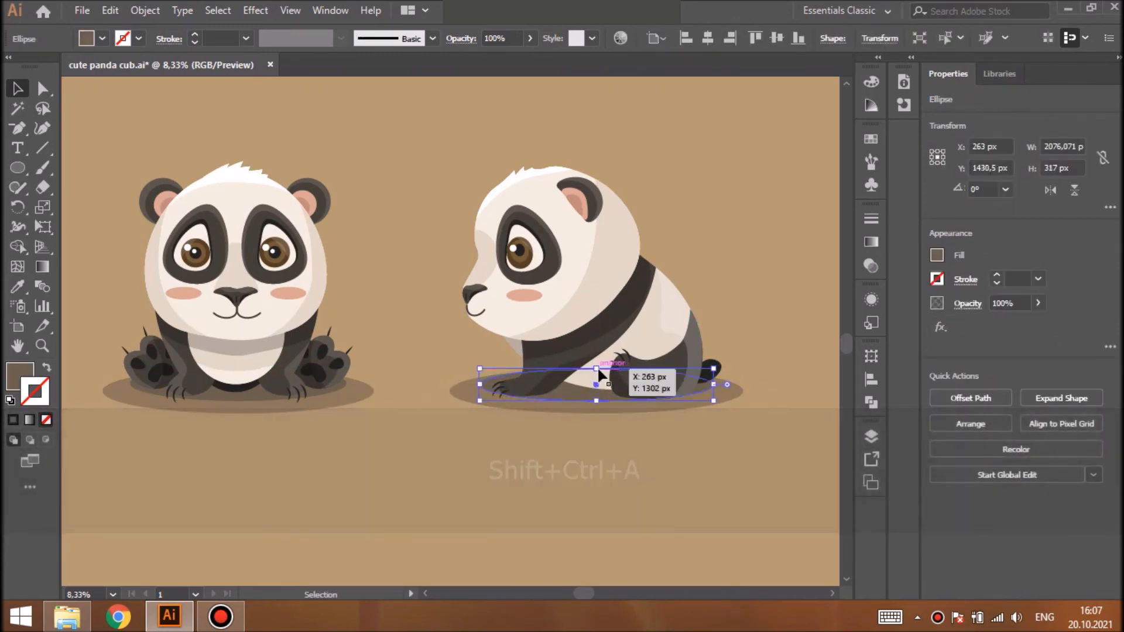
{"action": "key", "text": "shift+ctrl+a"}
{"action": "left_click_drag", "start_coordinate": [584, 594], "coordinate": [578, 594]}
{"action": "left_click_drag", "start_coordinate": [848, 348], "coordinate": [848, 330]}
{"action": "left_click_drag", "start_coordinate": [571, 591], "coordinate": [565, 592]}
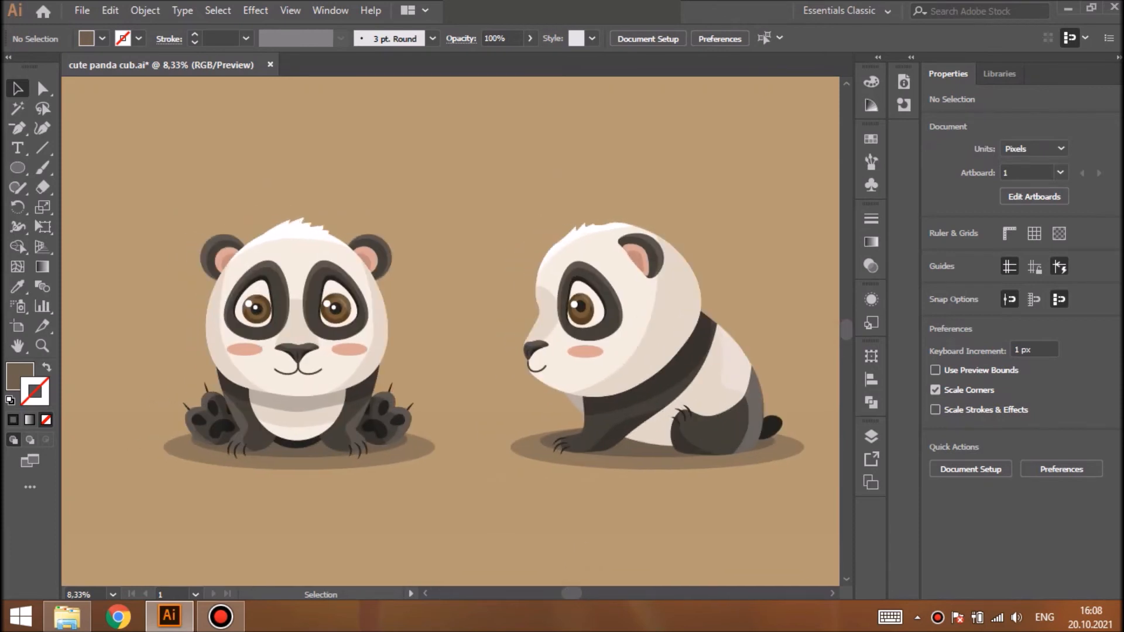
Add a new layer and paint a thin forked branch beside the side-view panda with the 3 pt. Round Paintbrush and a 1 pt brown stroke
{"action": "key", "text": "ctrl+minus"}
{"action": "key", "text": "F7"}
{"action": "left_click", "coordinate": [806, 578]}
{"action": "key", "text": "b"}
{"action": "key", "text": "F7"}
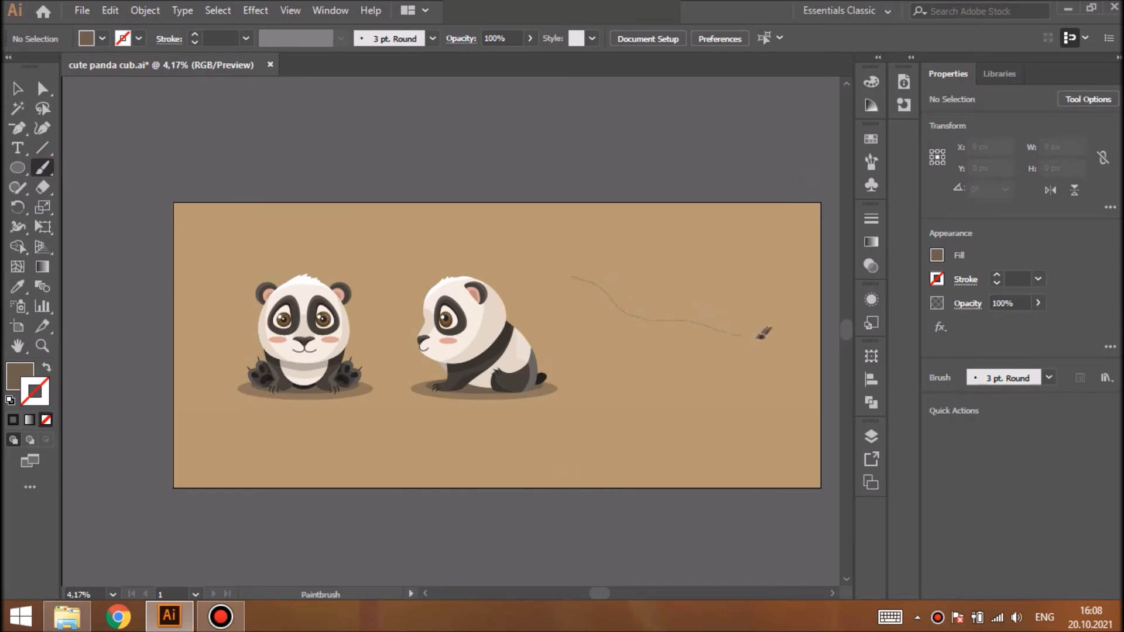
{"action": "key", "text": "shift+x"}
{"action": "key", "text": "ctrl+z"}
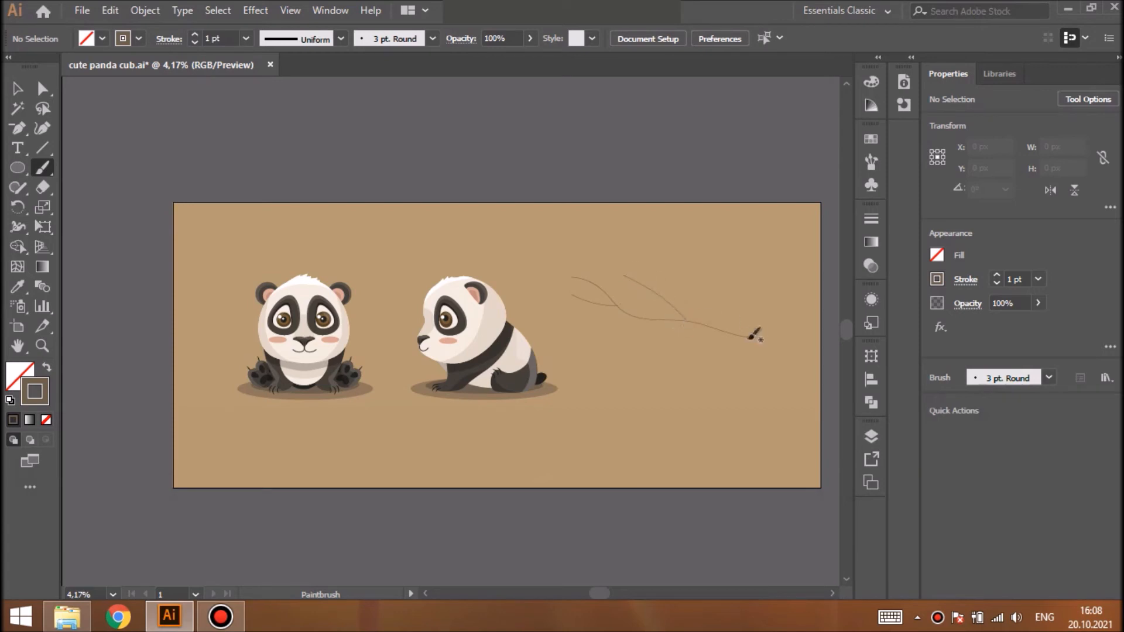
Try to recolor the branch strokes with the brown sampled from the front-view panda's eye
{"action": "left_click", "coordinate": [17, 88]}
{"action": "left_click", "coordinate": [650, 316]}
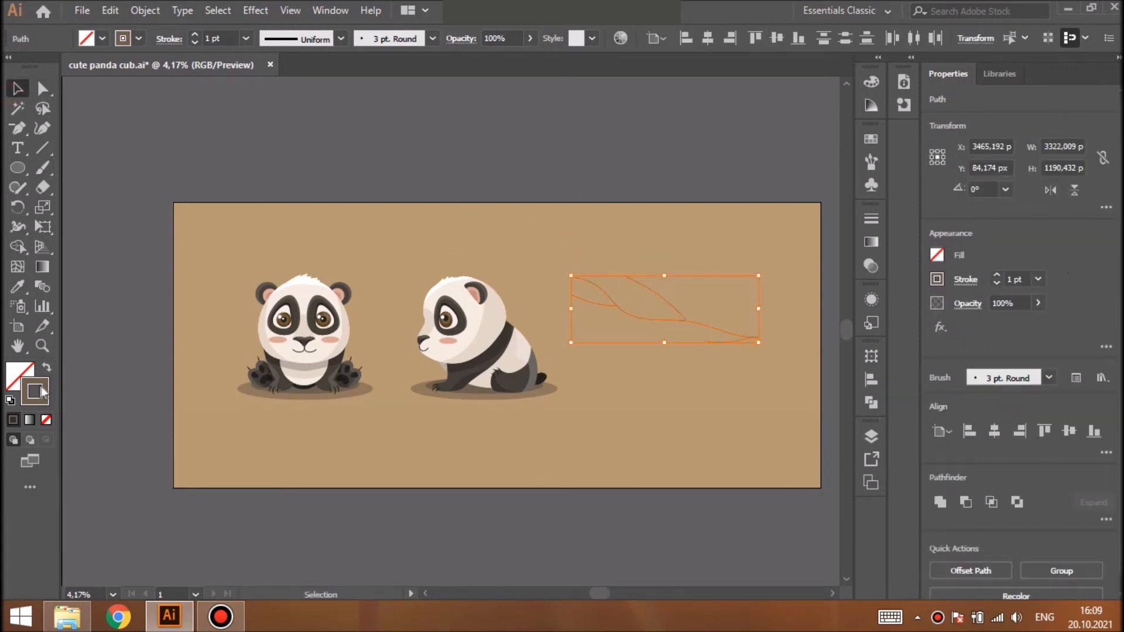
{"action": "left_click", "coordinate": [16, 287]}
{"action": "left_click", "coordinate": [285, 316]}
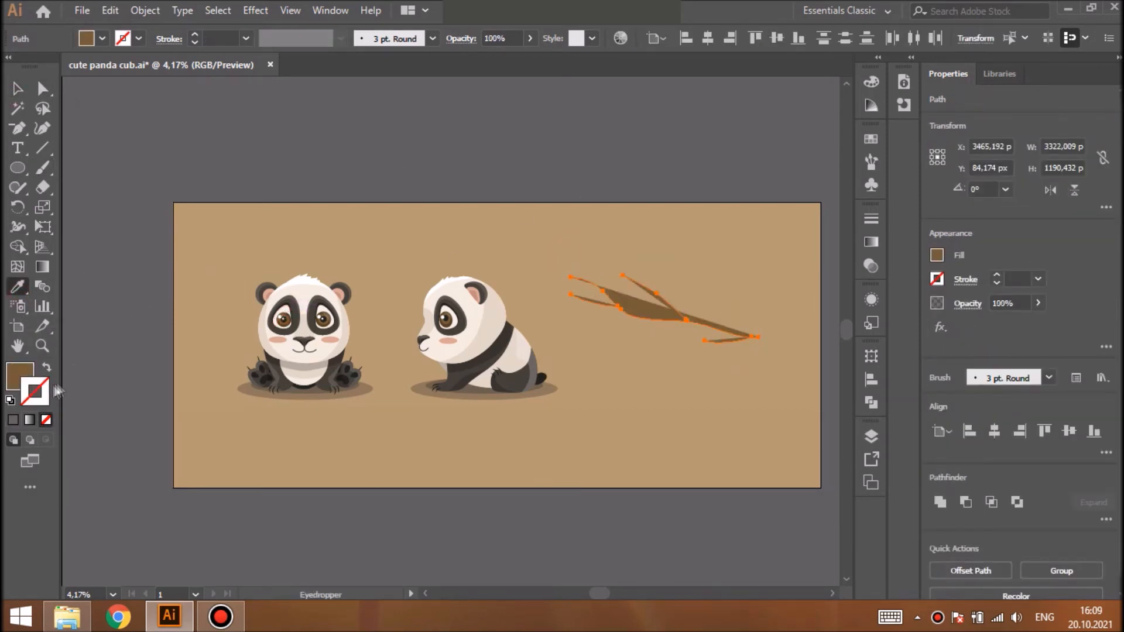
{"action": "left_click", "coordinate": [13, 419]}
Give the branch strokes the Basic brush, a width profile tapering at both ends, and a 40 pt weight
{"action": "left_click", "coordinate": [431, 38]}
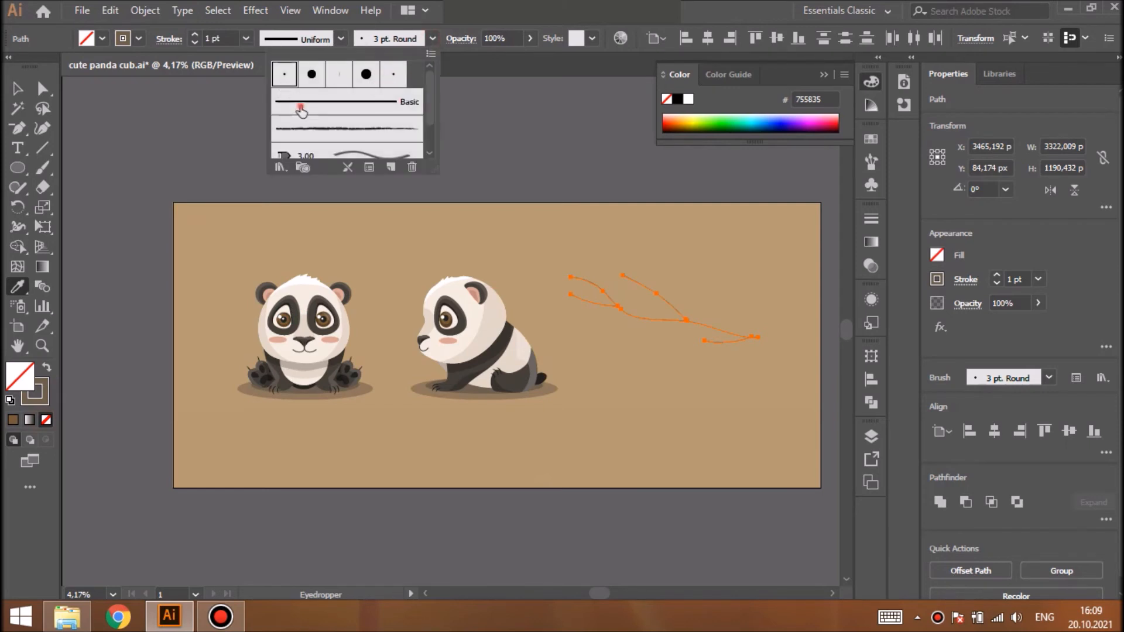
{"action": "left_click", "coordinate": [404, 101]}
{"action": "left_click", "coordinate": [340, 39]}
{"action": "left_click", "coordinate": [302, 193]}
{"action": "left_click", "coordinate": [246, 39]}
{"action": "left_click", "coordinate": [270, 345]}
{"action": "left_click", "coordinate": [246, 39]}
{"action": "left_click", "coordinate": [267, 382]}
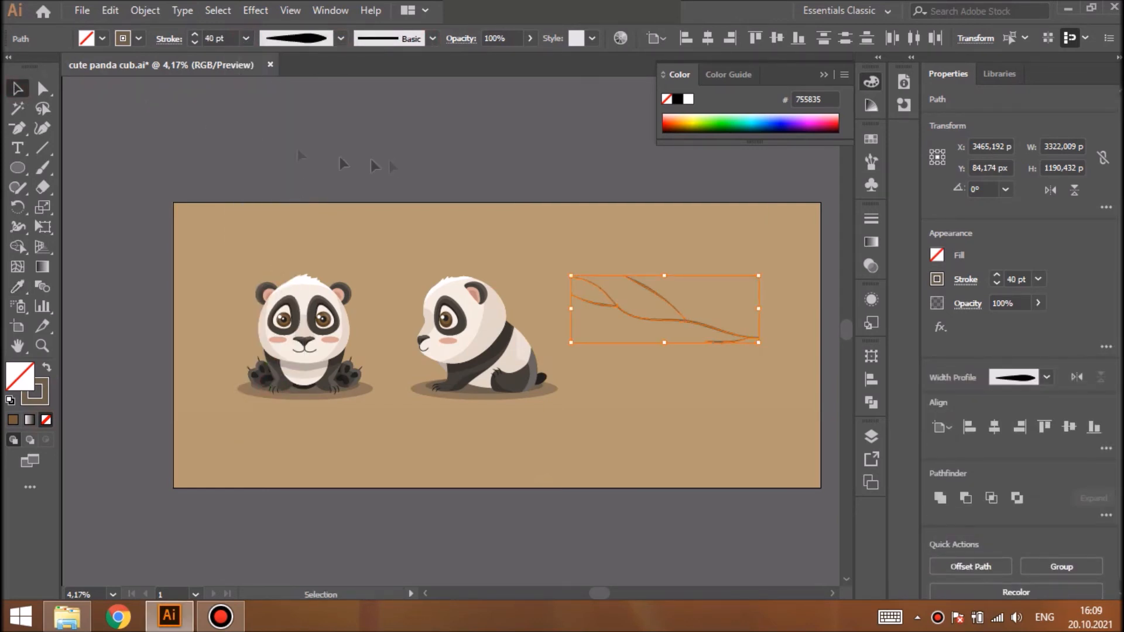
{"action": "left_click", "coordinate": [564, 262]}
{"action": "left_click", "coordinate": [655, 296]}
{"action": "key", "text": "shift+ctrl+a"}
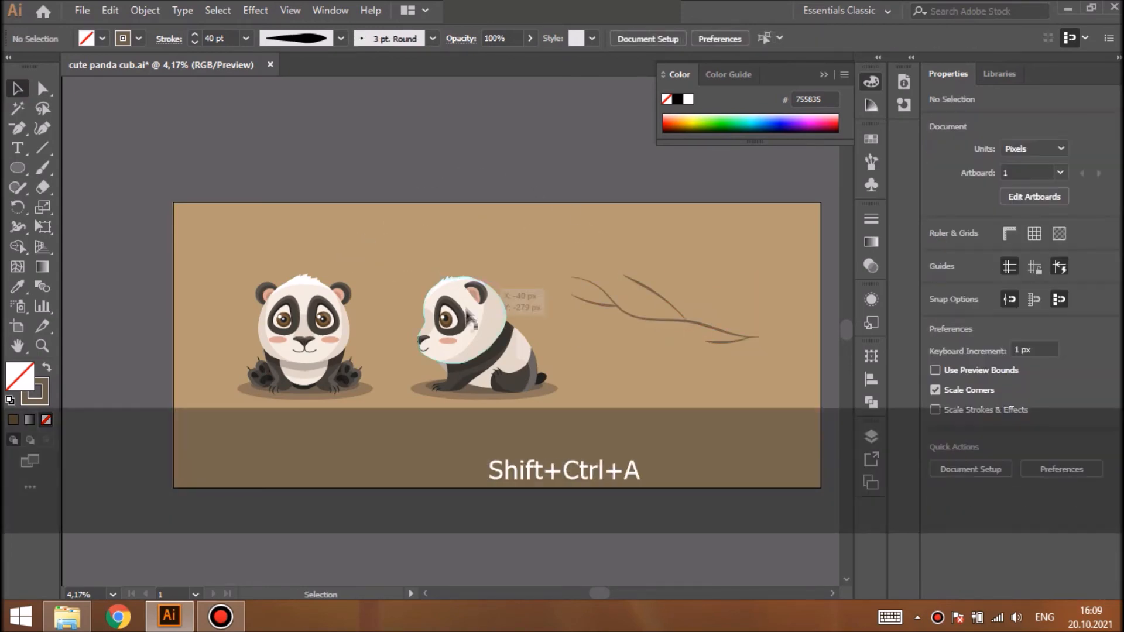
Copy the dark brown color code 563D22 from the outer iris of the front-view panda's eye
{"action": "left_click", "coordinate": [446, 318]}
{"action": "left_click", "coordinate": [322, 320]}
{"action": "key", "text": "ctrl+="}
{"action": "key", "text": "ctrl+="}
{"action": "key", "text": "ctrl+="}
{"action": "key", "text": "ctrl+="}
{"action": "key", "text": "ctrl+="}
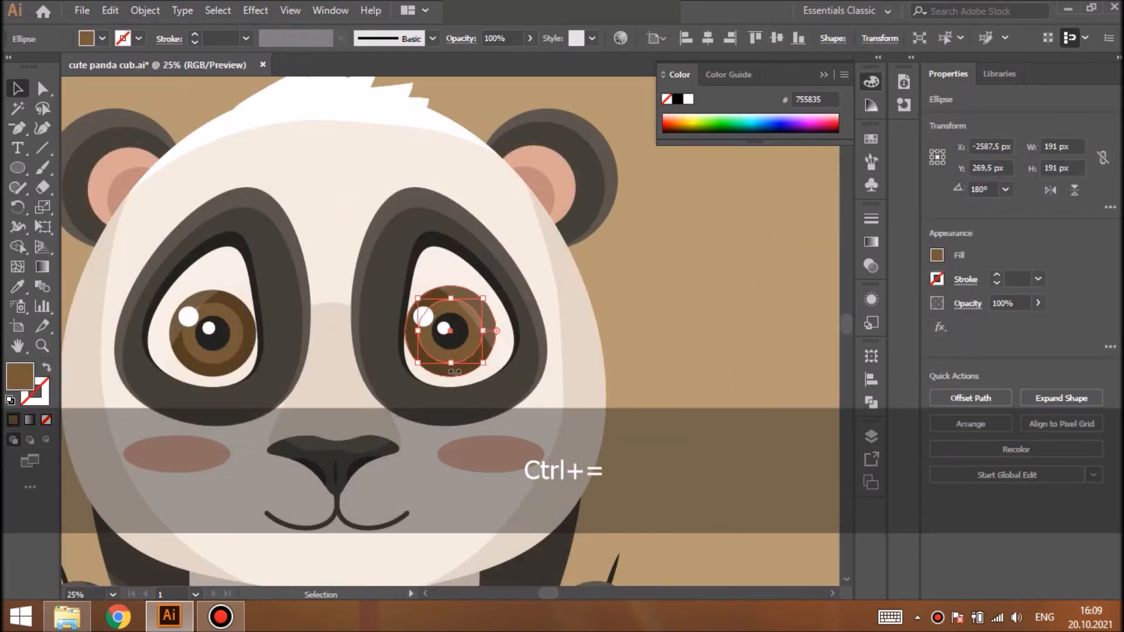
{"action": "double_click", "coordinate": [28, 378]}
{"action": "key", "text": "ctrl+c"}
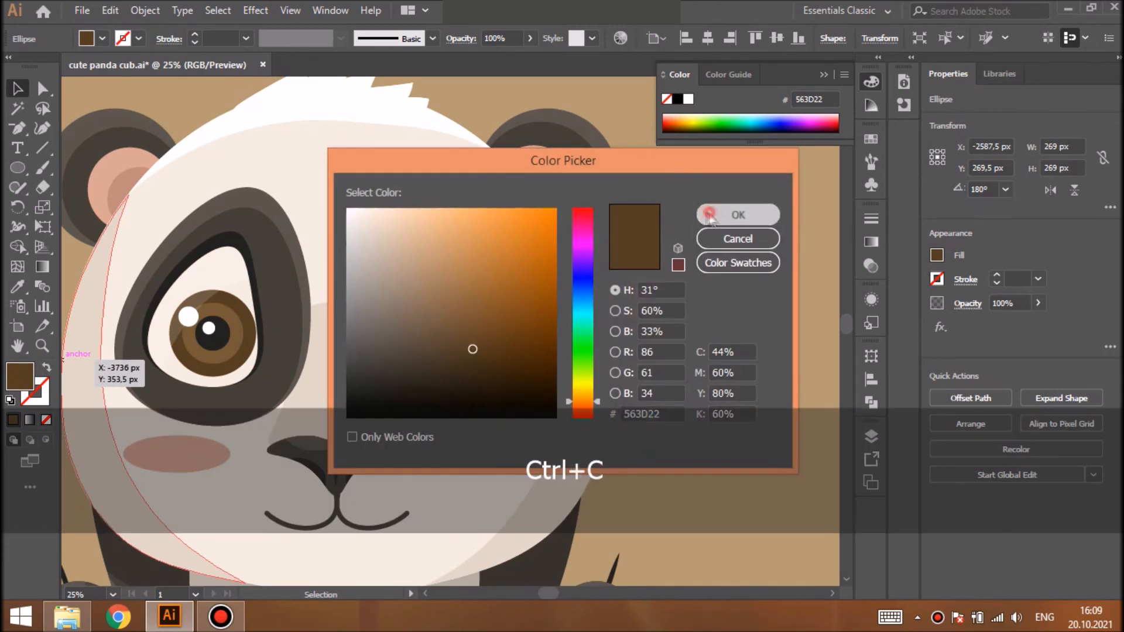
{"action": "left_click", "coordinate": [736, 216]}
Set the stroke color of all the branches to 563D22
{"action": "key", "text": "ctrl+minus"}
{"action": "key", "text": "ctrl+minus"}
{"action": "key", "text": "ctrl+minus"}
{"action": "key", "text": "ctrl+minus"}
{"action": "key", "text": "ctrl+minus"}
{"action": "left_click", "coordinate": [685, 331]}
{"action": "left_click_drag", "start_coordinate": [607, 301], "coordinate": [746, 376]}
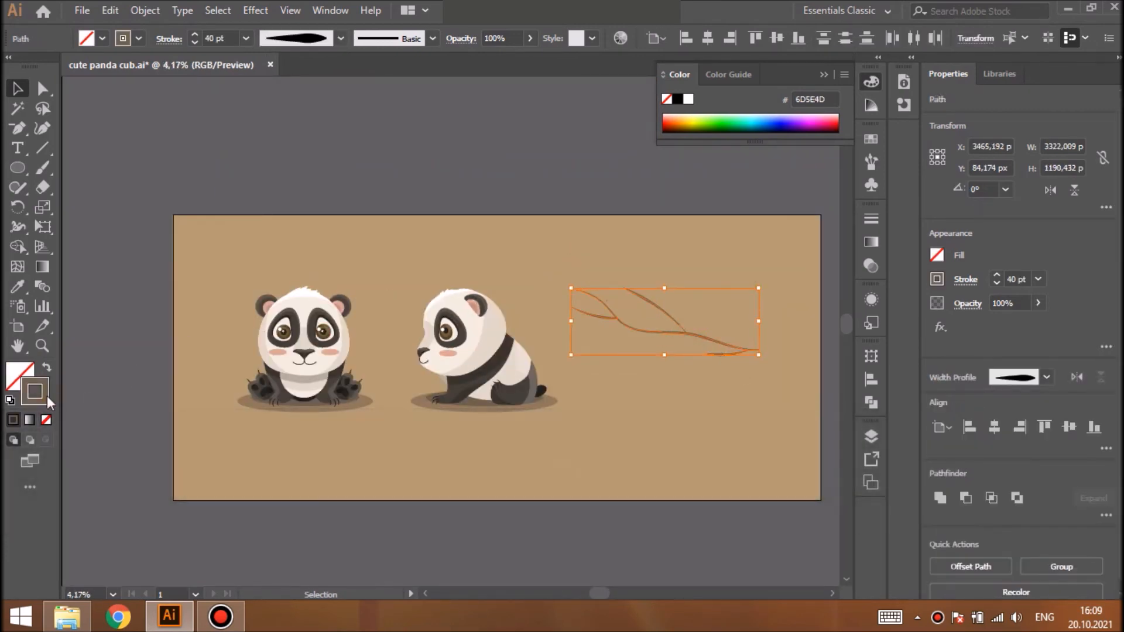
{"action": "double_click", "coordinate": [47, 398]}
{"action": "key", "text": "ctrl+v"}
{"action": "left_click", "coordinate": [737, 216]}
{"action": "key", "text": "shift+ctrl+a"}
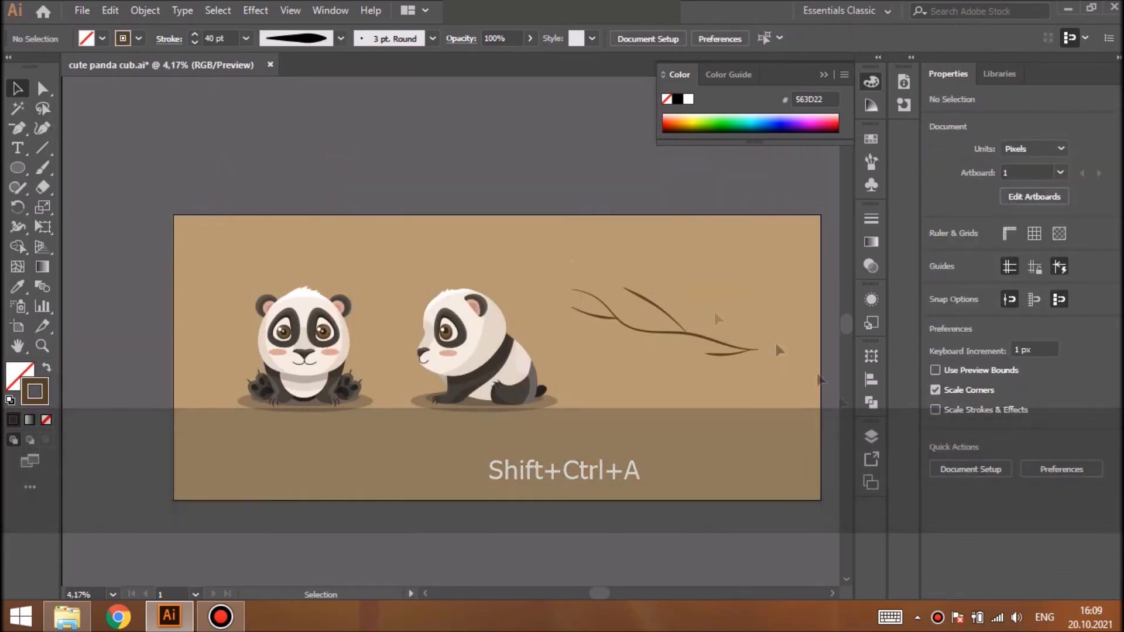
Copy the front-view panda's head artwork from Layer 2 onto a new layer, place it over the branches, and tilt it clockwise
{"action": "left_click", "coordinate": [871, 436]}
{"action": "left_click", "coordinate": [827, 295]}
{"action": "key", "text": "ctrl+c"}
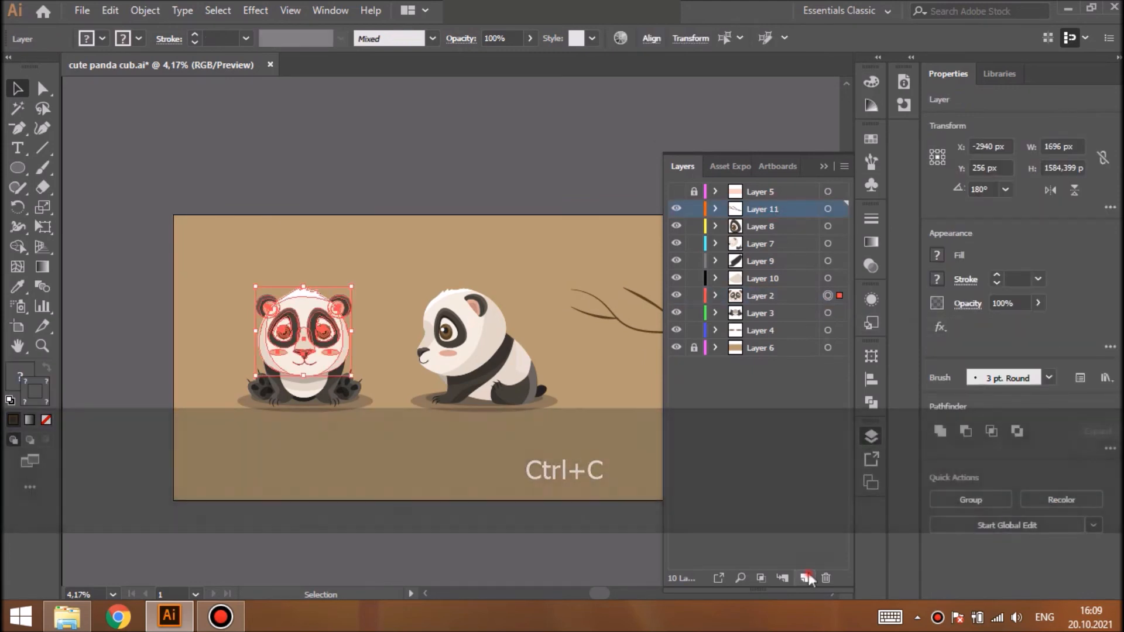
{"action": "key", "text": "ctrl+v"}
{"action": "left_click_drag", "start_coordinate": [452, 343], "coordinate": [712, 283]}
{"action": "left_click_drag", "start_coordinate": [764, 233], "coordinate": [782, 256]}
{"action": "left_click_drag", "start_coordinate": [726, 278], "coordinate": [729, 286]}
{"action": "key", "text": "shift+ctrl+a"}
Select all the branch strokes and enlarge them to about 3745 by 1342 px around their center
{"action": "left_click_drag", "start_coordinate": [564, 281], "coordinate": [678, 363]}
{"action": "left_click", "coordinate": [734, 354], "text": "shift"}
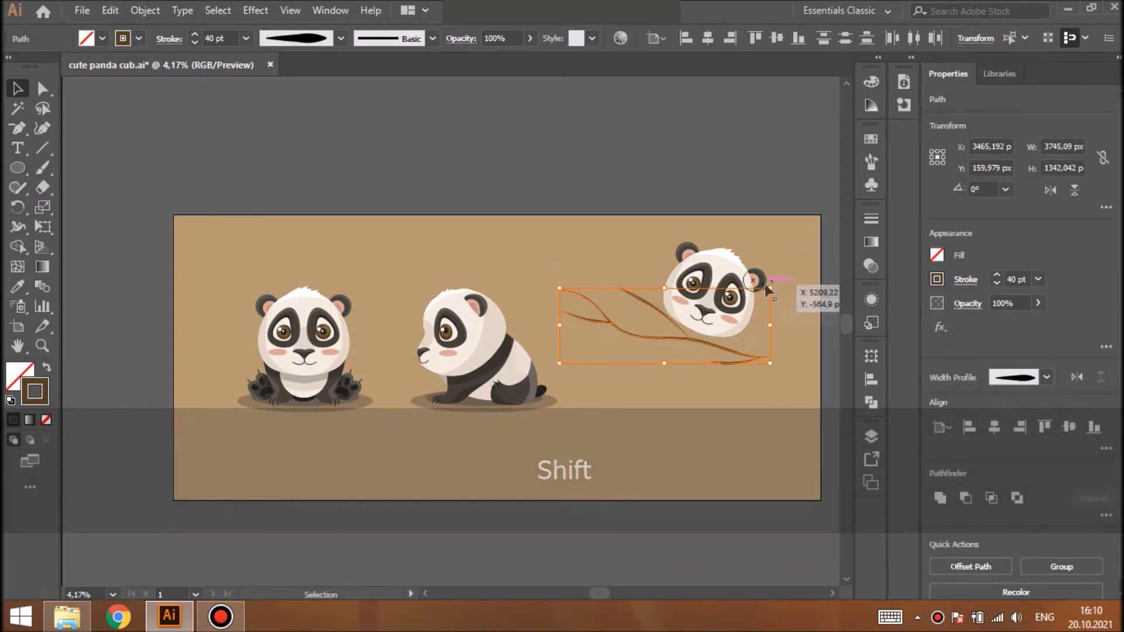
{"action": "key", "text": "shift+ctrl+a"}
Create a new layer behind the branches for the third panda's body
{"action": "left_click", "coordinate": [871, 436]}
{"action": "left_click", "coordinate": [764, 246]}
{"action": "left_click", "coordinate": [802, 578]}
{"action": "left_click", "coordinate": [821, 168]}
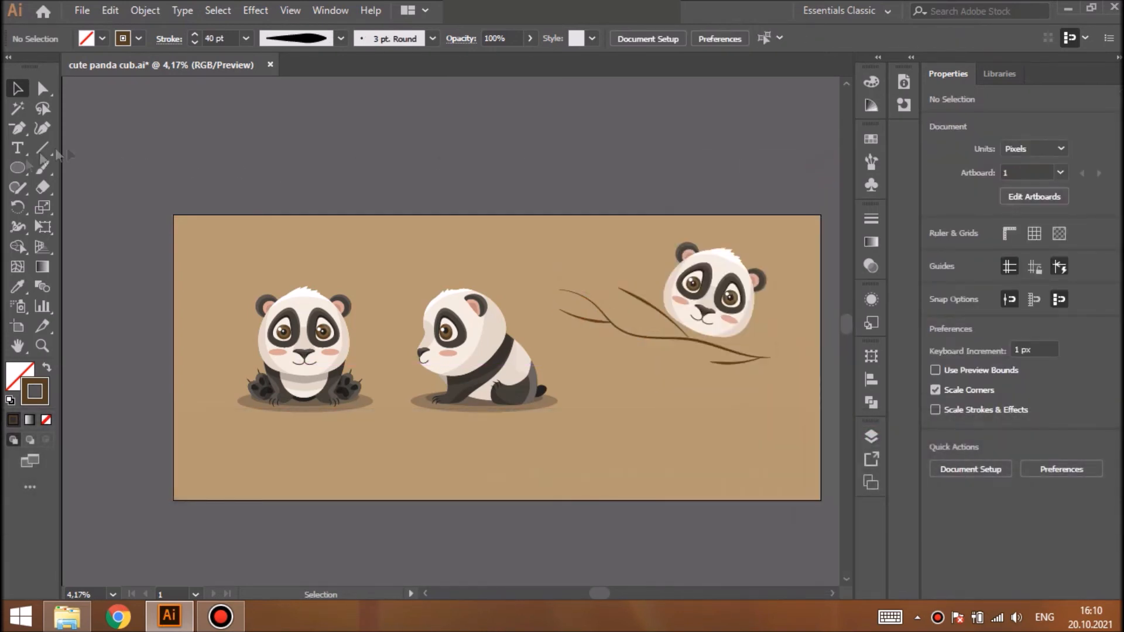
Draw a body ellipse about 1150 by 1519 px below the tilted head and fill it with the beige sampled from the front-view panda's chest
{"action": "key", "text": "l"}
{"action": "left_click_drag", "start_coordinate": [669, 288], "coordinate": [734, 374]}
{"action": "left_click", "coordinate": [17, 288]}
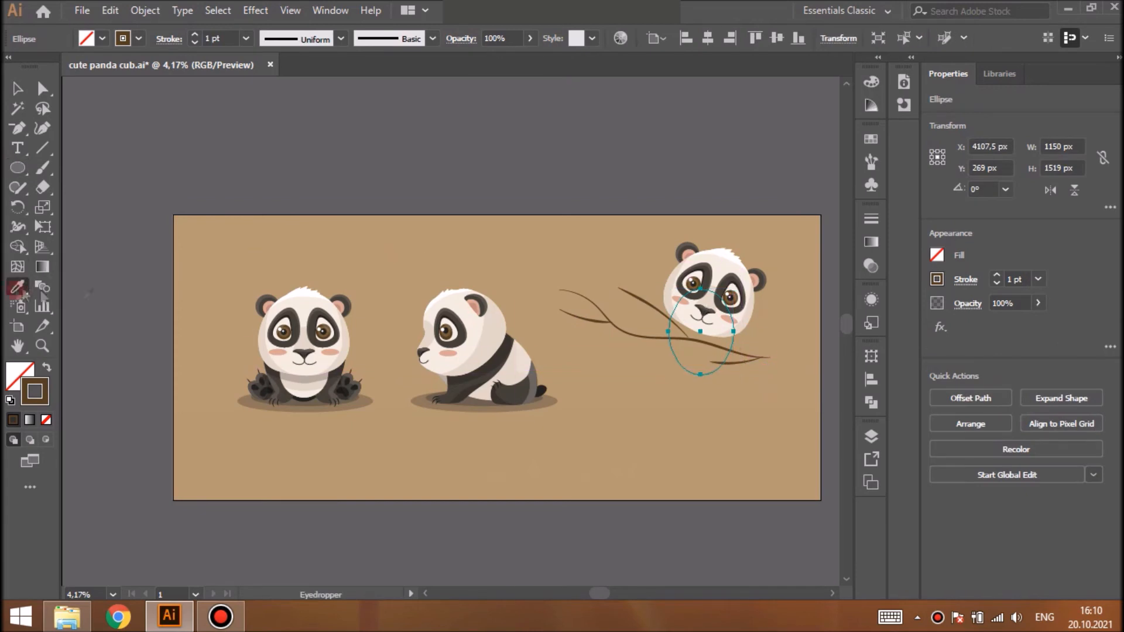
{"action": "left_click", "coordinate": [315, 380]}
{"action": "key", "text": "l"}
{"action": "key", "text": "shift+ctrl+a"}
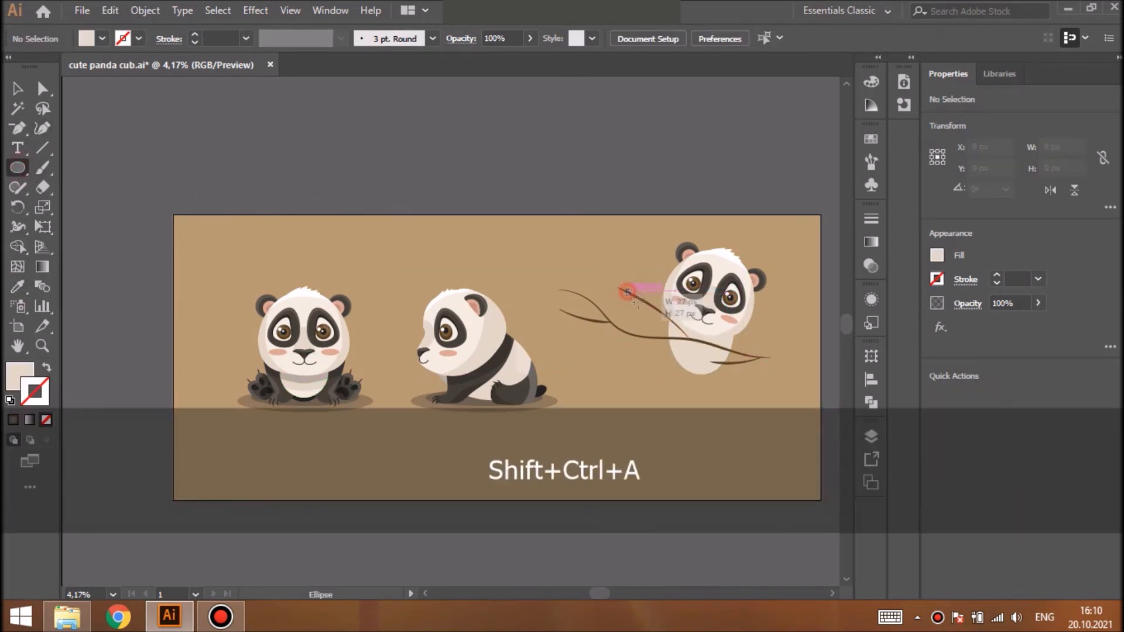
Draw a circle about 631 px beside the third cub, fill it with the side-view cub's dark grey, and reshape it into the raised arm
{"action": "left_click_drag", "start_coordinate": [626, 291], "coordinate": [662, 327]}
{"action": "left_click", "coordinate": [21, 167]}
{"action": "key", "text": "i"}
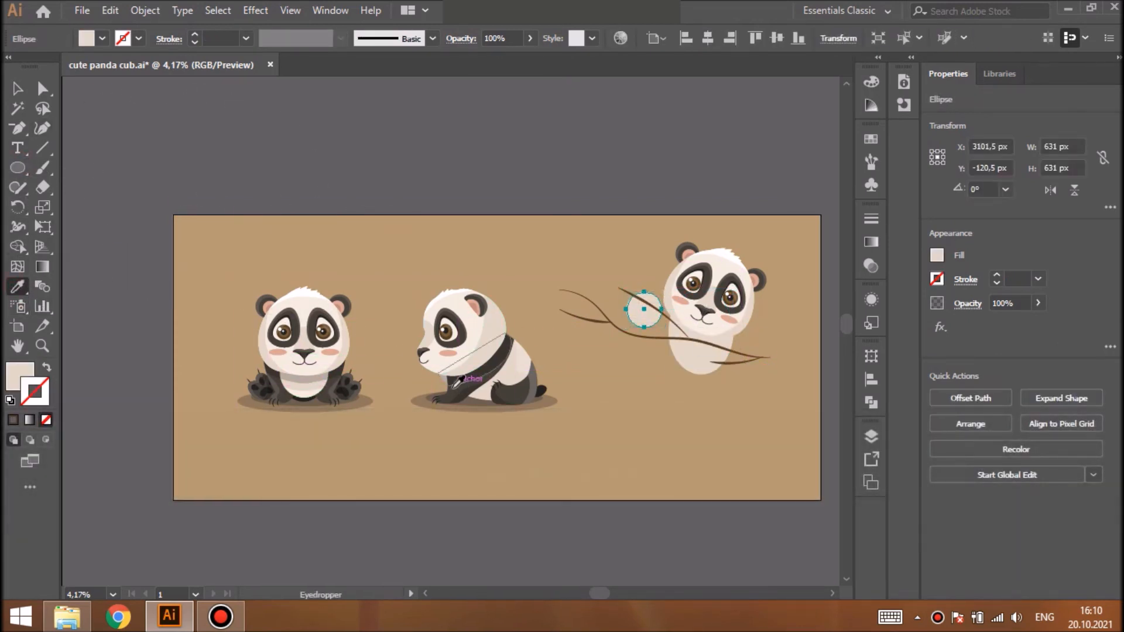
{"action": "left_click", "coordinate": [480, 354]}
{"action": "left_click_drag", "start_coordinate": [662, 310], "coordinate": [670, 315]}
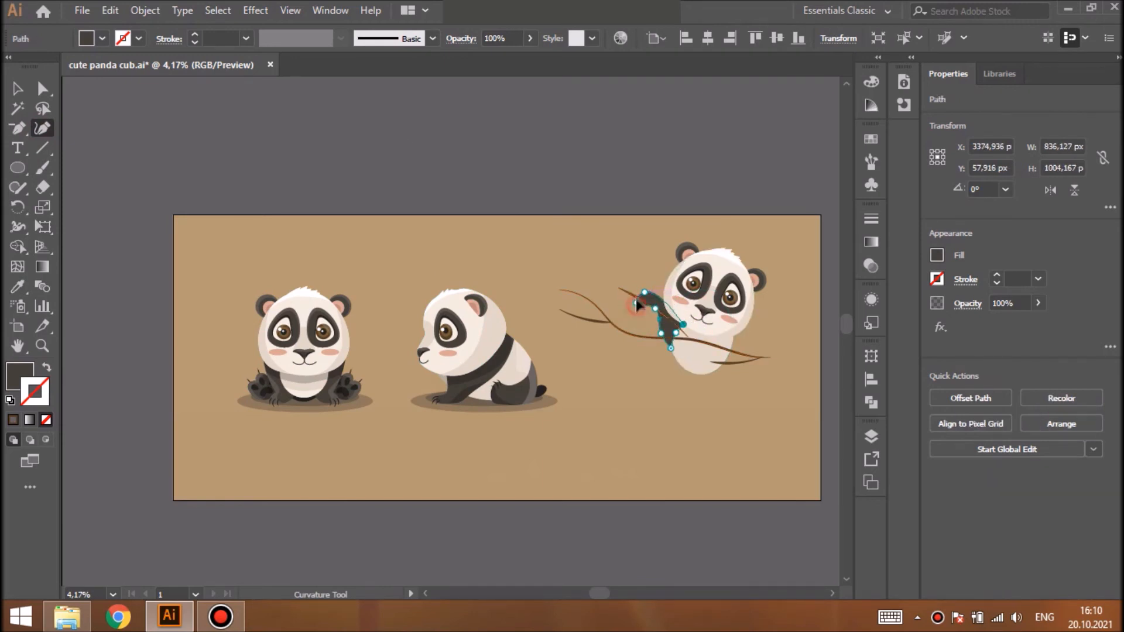
Draw a second dark ellipse below the head's right side and curve it into the outstretched arm about 682 by 545 px
{"action": "mouse_move", "coordinate": [725, 338]}
{"action": "left_mouse_down"}
{"action": "mouse_move", "coordinate": [759, 360]}
{"action": "mouse_move", "coordinate": [738, 333]}
{"action": "left_mouse_up"}
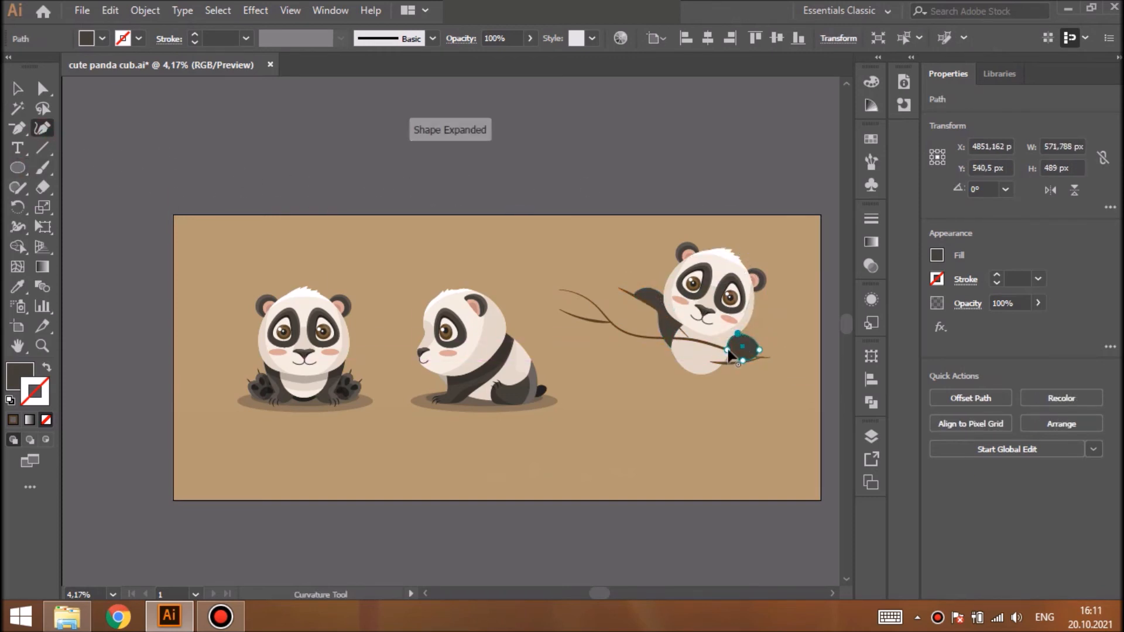
{"action": "key", "text": "ctrl+="}
{"action": "mouse_move", "coordinate": [460, 359]}
{"action": "left_mouse_down"}
{"action": "mouse_move", "coordinate": [453, 345]}
{"action": "mouse_move", "coordinate": [481, 351]}
{"action": "left_mouse_up"}
{"action": "left_click_drag", "start_coordinate": [493, 337], "coordinate": [489, 334]}
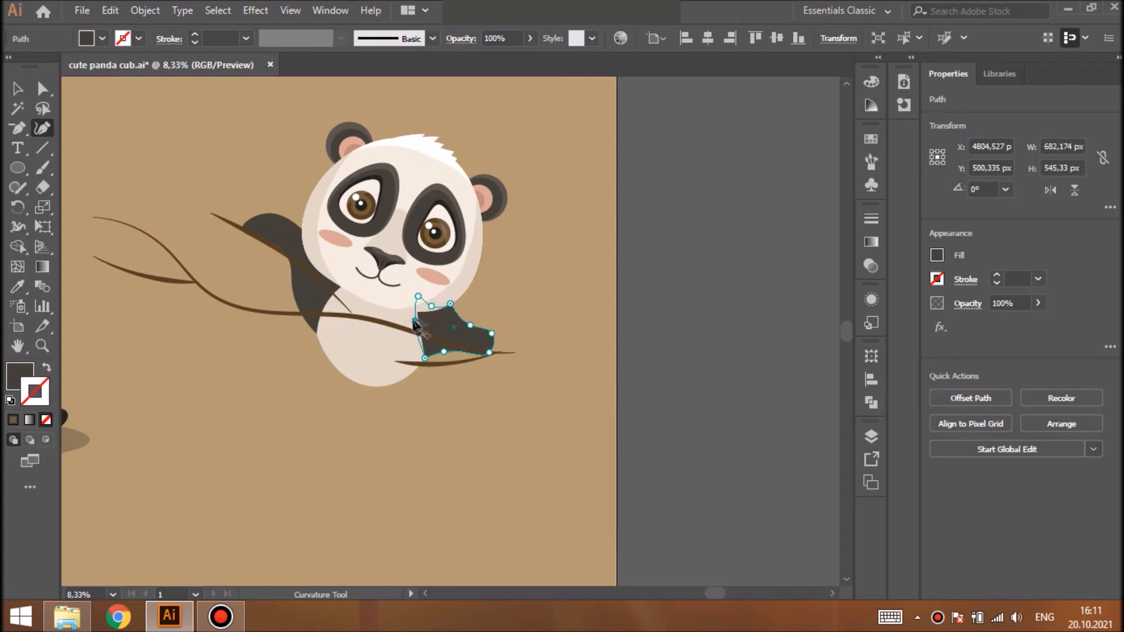
{"action": "left_click_drag", "start_coordinate": [433, 350], "coordinate": [433, 348]}
Draw an ellipse under the body's left side and reshape it into a dark leg about 472 by 826 px
{"action": "key", "text": "ctrl+shift+a"}
{"action": "left_click", "coordinate": [18, 168]}
{"action": "mouse_move", "coordinate": [321, 345]}
{"action": "left_mouse_down"}
{"action": "mouse_move", "coordinate": [358, 364]}
{"action": "mouse_move", "coordinate": [360, 408]}
{"action": "mouse_move", "coordinate": [331, 343]}
{"action": "mouse_move", "coordinate": [320, 343]}
{"action": "left_mouse_up"}
{"action": "left_click", "coordinate": [43, 128]}
{"action": "left_click_drag", "start_coordinate": [340, 408], "coordinate": [349, 436]}
{"action": "left_click_drag", "start_coordinate": [360, 375], "coordinate": [363, 382]}
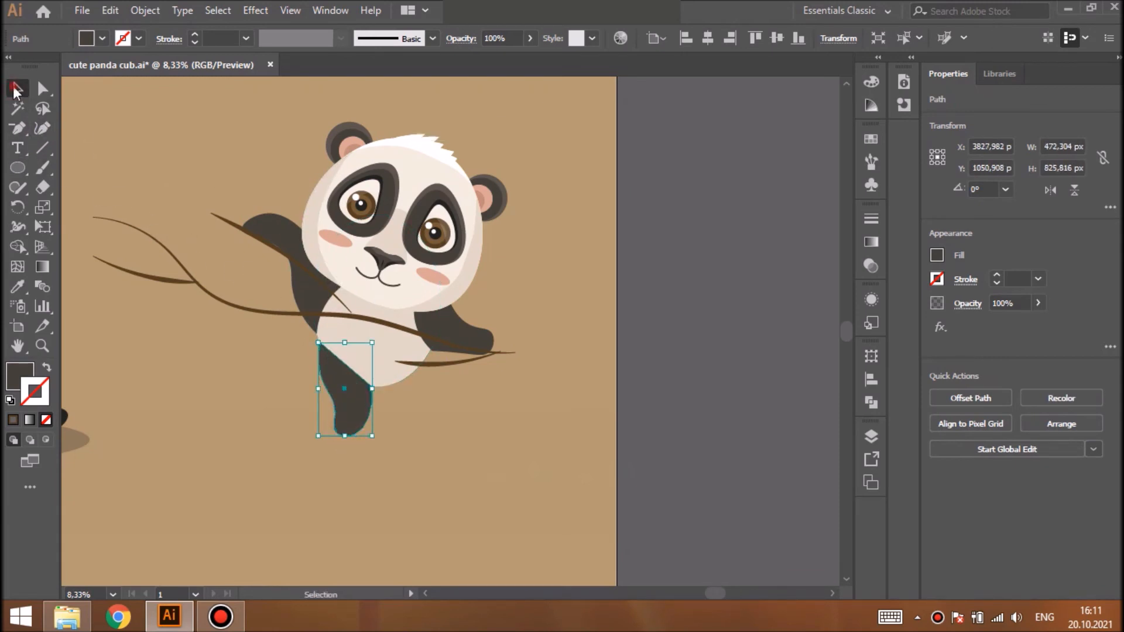
Send the leg behind the body, lengthen it slightly, and adjust its position
{"action": "key", "text": "ctrl+shift+bracketleft"}
{"action": "left_click_drag", "start_coordinate": [345, 436], "coordinate": [345, 443]}
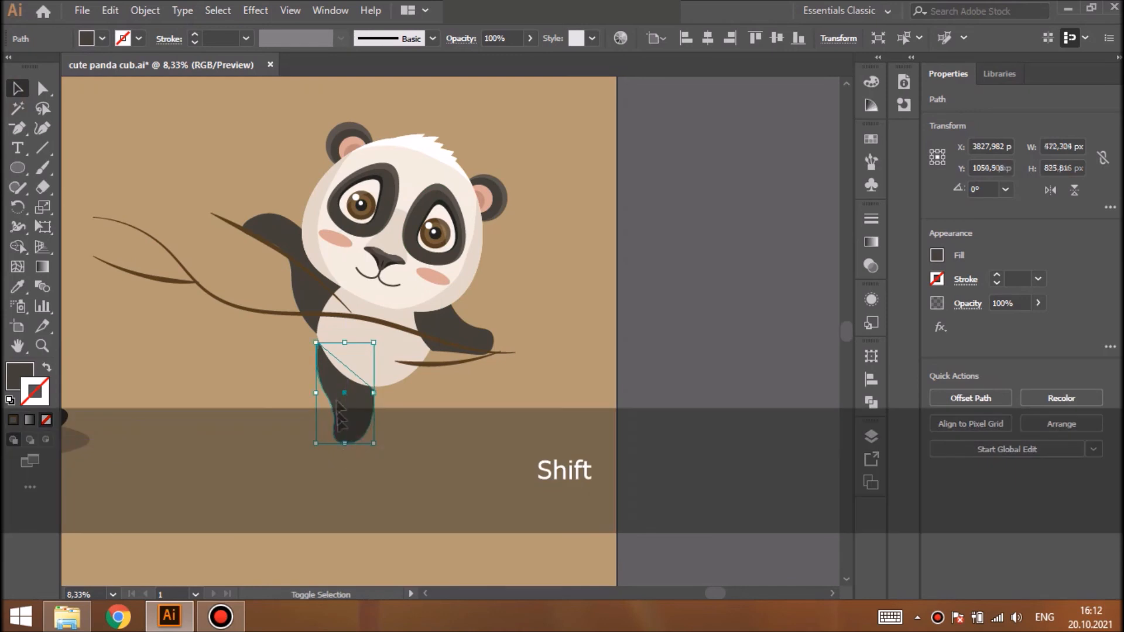
{"action": "left_click_drag", "start_coordinate": [345, 393], "coordinate": [344, 389]}
Duplicate the leg in place and mirror the copy with Reflect
{"action": "key", "text": "ctrl+c"}
{"action": "key", "text": "ctrl+f"}
{"action": "left_click", "coordinate": [144, 10]}
{"action": "mouse_move", "coordinate": [188, 20]}
{"action": "left_click", "coordinate": [446, 86]}
{"action": "left_click", "coordinate": [565, 410]}
Position the mirrored leg under the body's right side so both legs hang side by side
{"action": "left_click_drag", "start_coordinate": [344, 402], "coordinate": [347, 428]}
{"action": "left_click", "coordinate": [351, 419]}
{"action": "left_click", "coordinate": [410, 413]}
{"action": "left_click_drag", "start_coordinate": [409, 410], "coordinate": [348, 438]}
{"action": "key", "text": "ctrl+shift+a"}
{"action": "left_click", "coordinate": [353, 411]}
{"action": "key", "text": "ctrl+shift+a"}
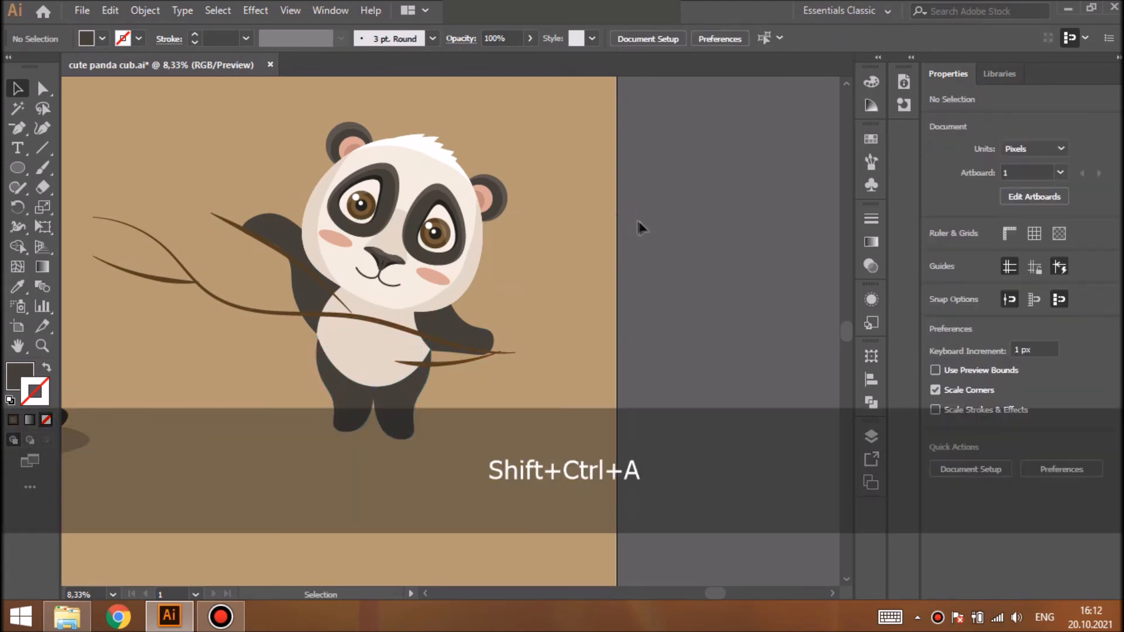
Select the three claw strokes on the front-view panda's left-hand front paw and group them
{"action": "key", "text": "ctrl+minus"}
{"action": "key", "text": "ctrl+minus"}
{"action": "key", "text": "ctrl+equal"}
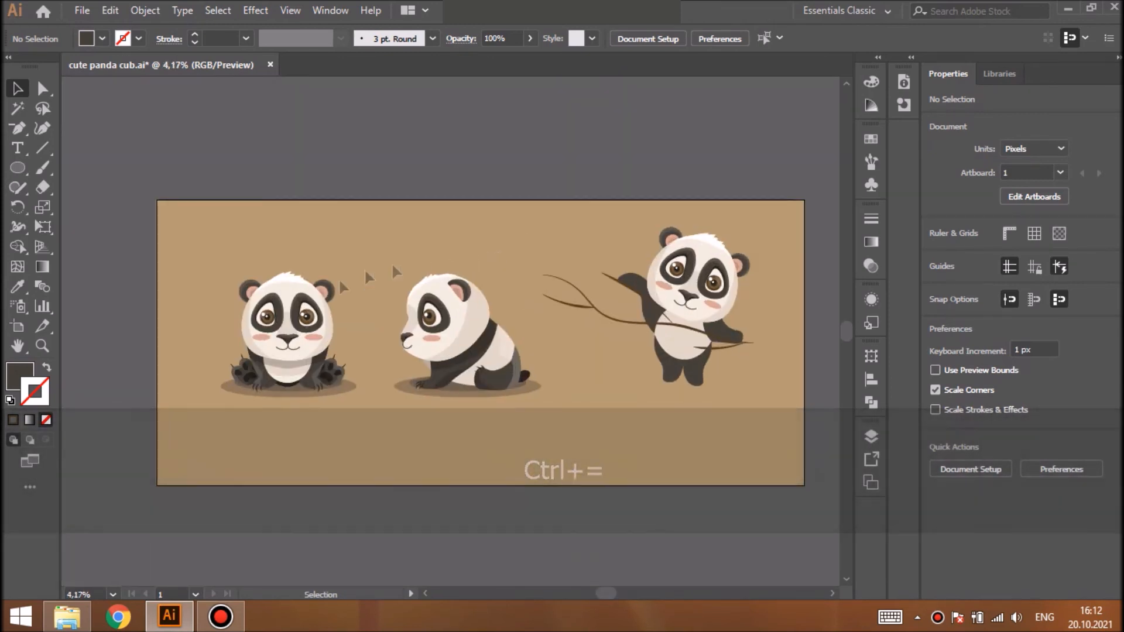
{"action": "left_click", "coordinate": [260, 391]}
{"action": "key", "text": "ctrl+equal"}
{"action": "key", "text": "ctrl+equal"}
{"action": "key", "text": "ctrl+equal"}
{"action": "key", "text": "ctrl+equal"}
{"action": "key", "text": "ctrl+equal"}
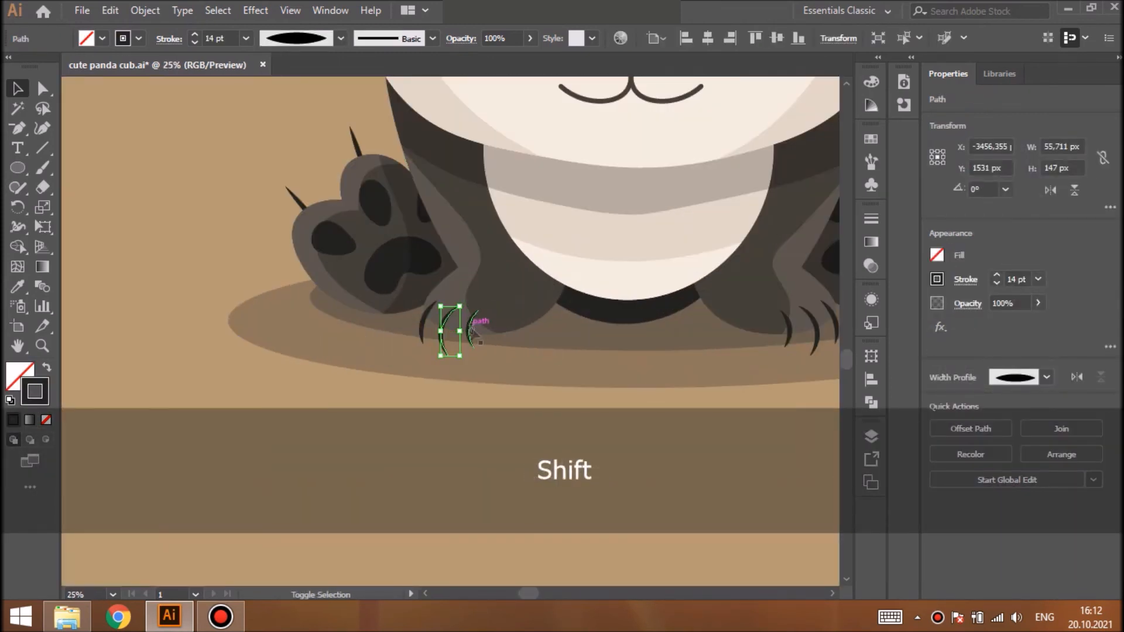
{"action": "left_click", "coordinate": [424, 328], "text": "shift"}
{"action": "left_click", "coordinate": [473, 338], "text": "shift"}
{"action": "key", "text": "ctrl+g"}
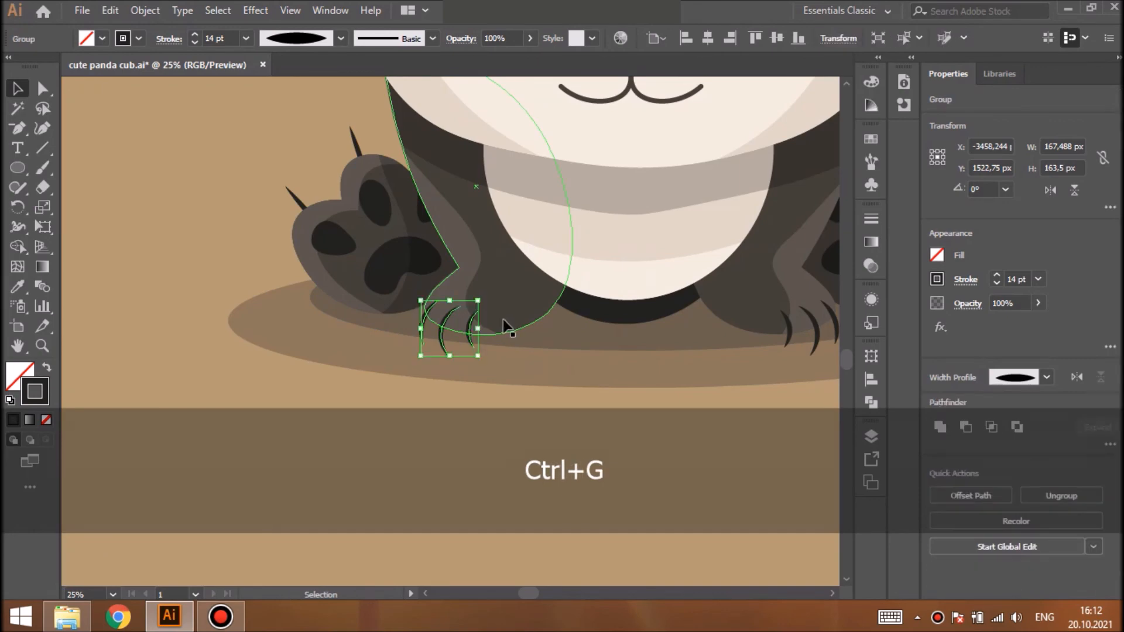
Copy the claw group and place the copy on the third cub's raised paw
{"action": "key", "text": "ctrl+c"}
{"action": "key", "text": "ctrl+minus"}
{"action": "key", "text": "ctrl+minus"}
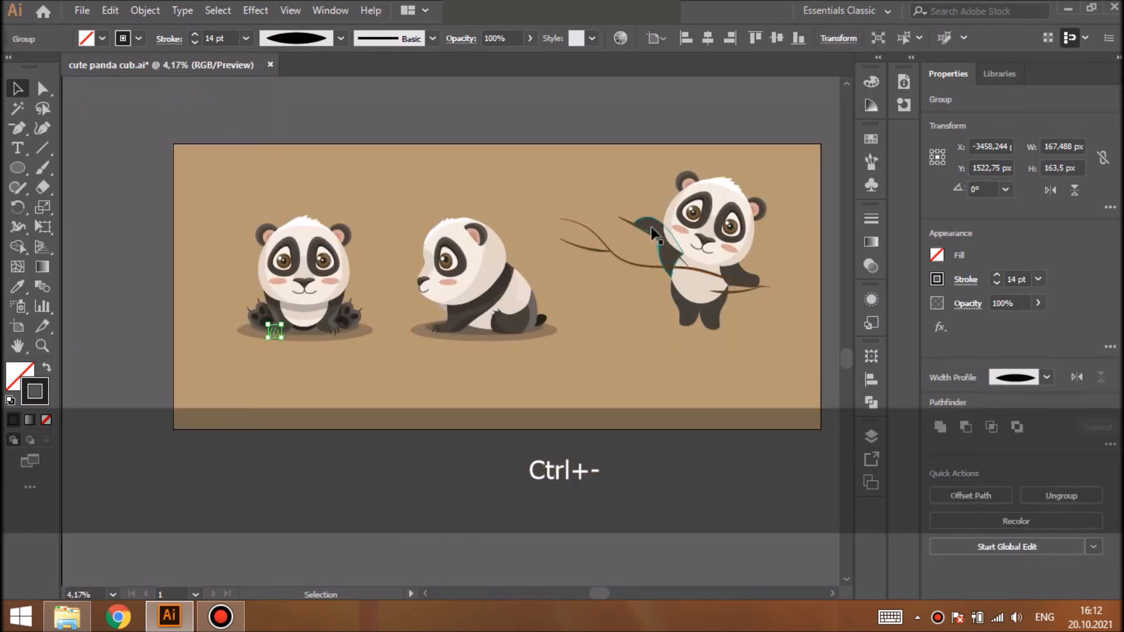
{"action": "key", "text": "ctrl+equal"}
{"action": "key", "text": "ctrl+equal"}
{"action": "key", "text": "ctrl+v"}
{"action": "left_click_drag", "start_coordinate": [446, 325], "coordinate": [377, 245]}
Move the pasted claws onto a new layer directly above the branch layer
{"action": "key", "text": "ctrl+x"}
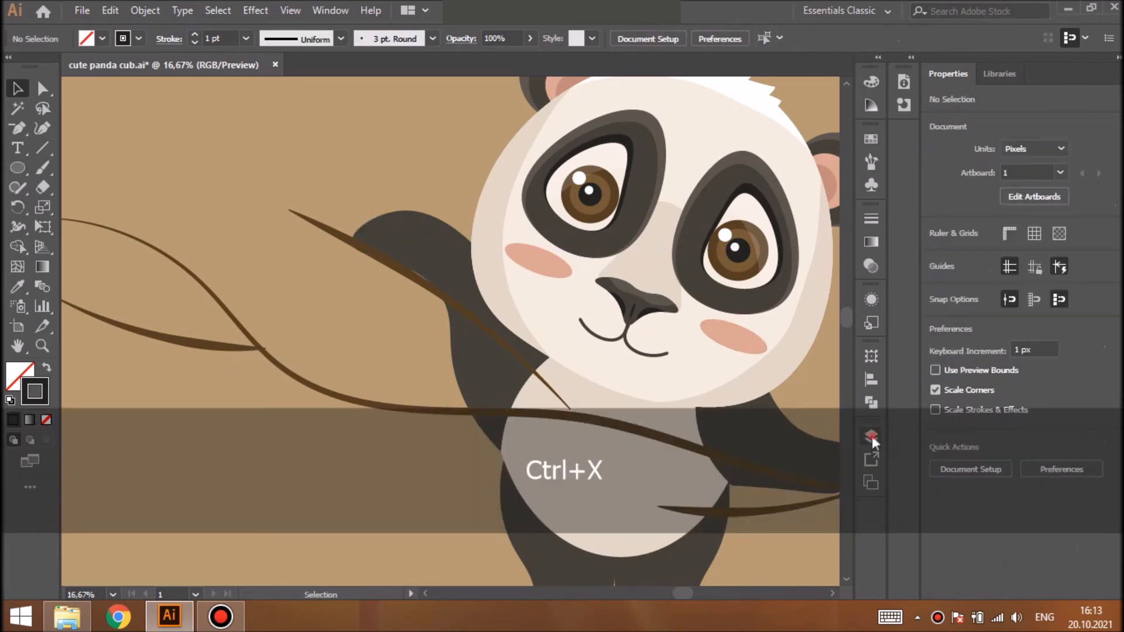
{"action": "left_click", "coordinate": [871, 436]}
{"action": "left_click", "coordinate": [828, 226]}
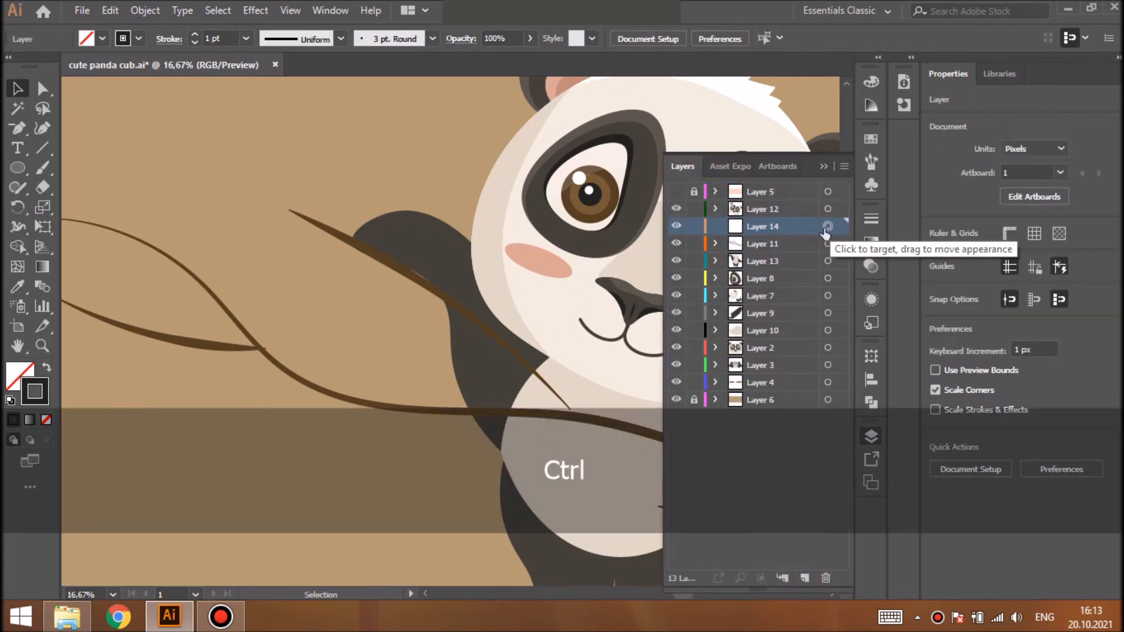
{"action": "key", "text": "ctrl+f"}
{"action": "key", "text": "ctrl+shift+a"}
{"action": "left_click", "coordinate": [823, 166]}
Duplicate the raised paw's claws, mirror the copy, and place it on the outstretched paw at the right
{"action": "left_click_drag", "start_coordinate": [677, 589], "coordinate": [689, 590]}
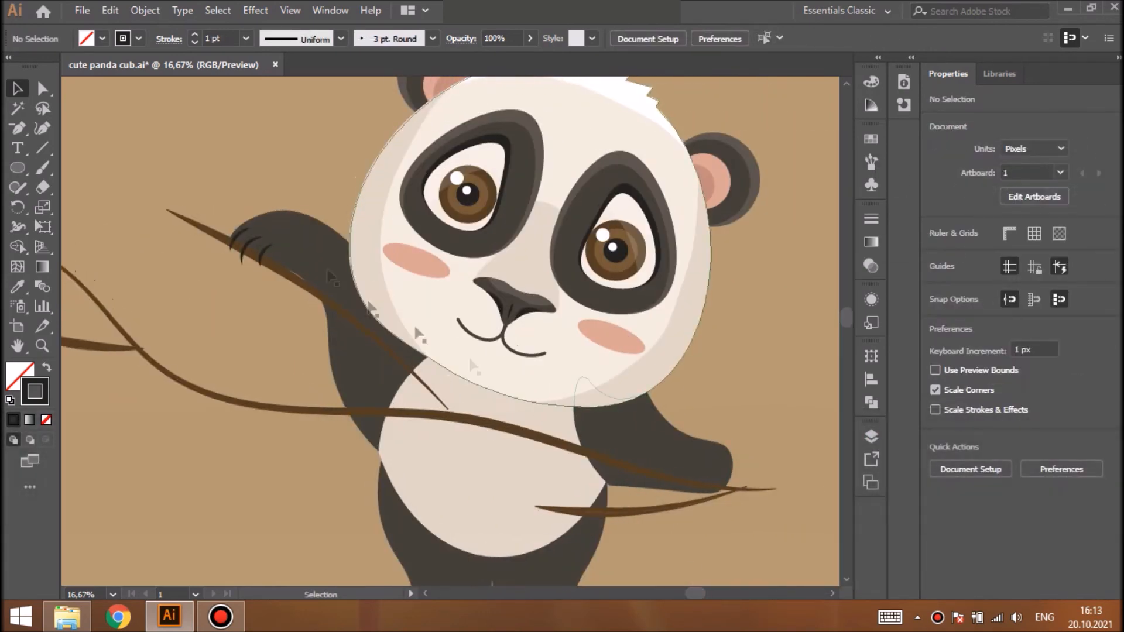
{"action": "left_click", "coordinate": [269, 252]}
{"action": "key", "text": "ctrl+f"}
{"action": "left_click", "coordinate": [145, 10]}
{"action": "mouse_move", "coordinate": [235, 24]}
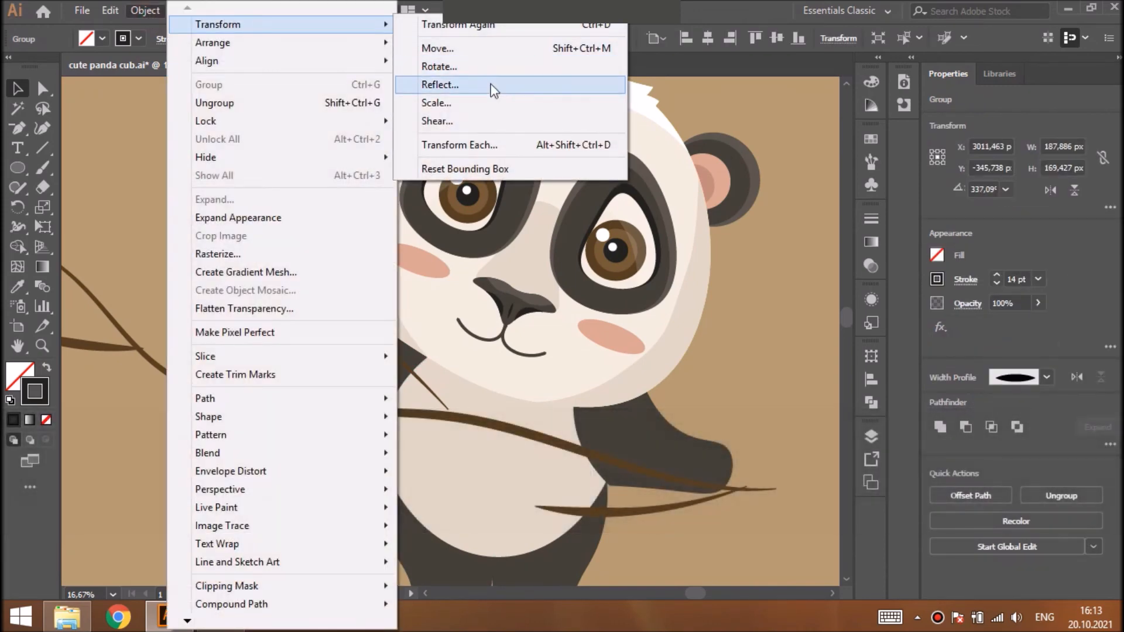
{"action": "left_click", "coordinate": [492, 84]}
{"action": "left_click", "coordinate": [572, 409]}
{"action": "left_click_drag", "start_coordinate": [553, 454], "coordinate": [725, 477]}
Place another copy of the claws on the third cub's right-hand foot and rotate it to fit the toes
{"action": "left_click_drag", "start_coordinate": [849, 323], "coordinate": [834, 350]}
{"action": "key", "text": "ctrl"}
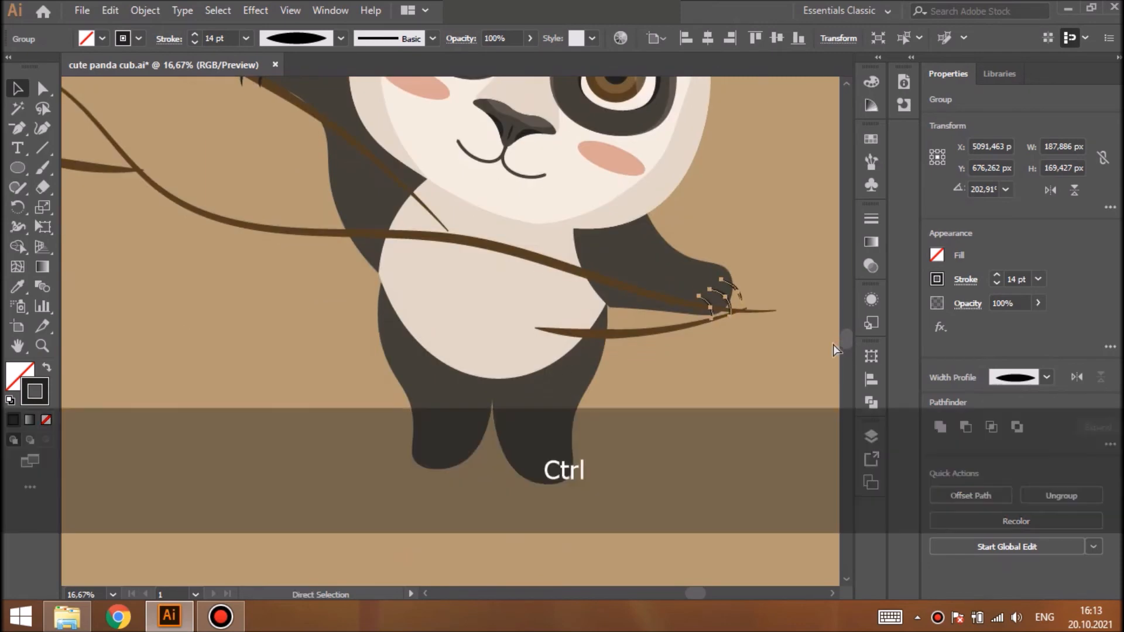
{"action": "left_click_drag", "start_coordinate": [719, 308], "coordinate": [582, 505]}
{"action": "left_click", "coordinate": [592, 479]}
{"action": "left_click", "coordinate": [572, 480]}
{"action": "left_click_drag", "start_coordinate": [564, 484], "coordinate": [551, 493]}
Duplicate the foot's claws, mirror the copy, and place it on the left-hand foot
{"action": "key", "text": "ctrl+f"}
{"action": "left_click", "coordinate": [139, 10]}
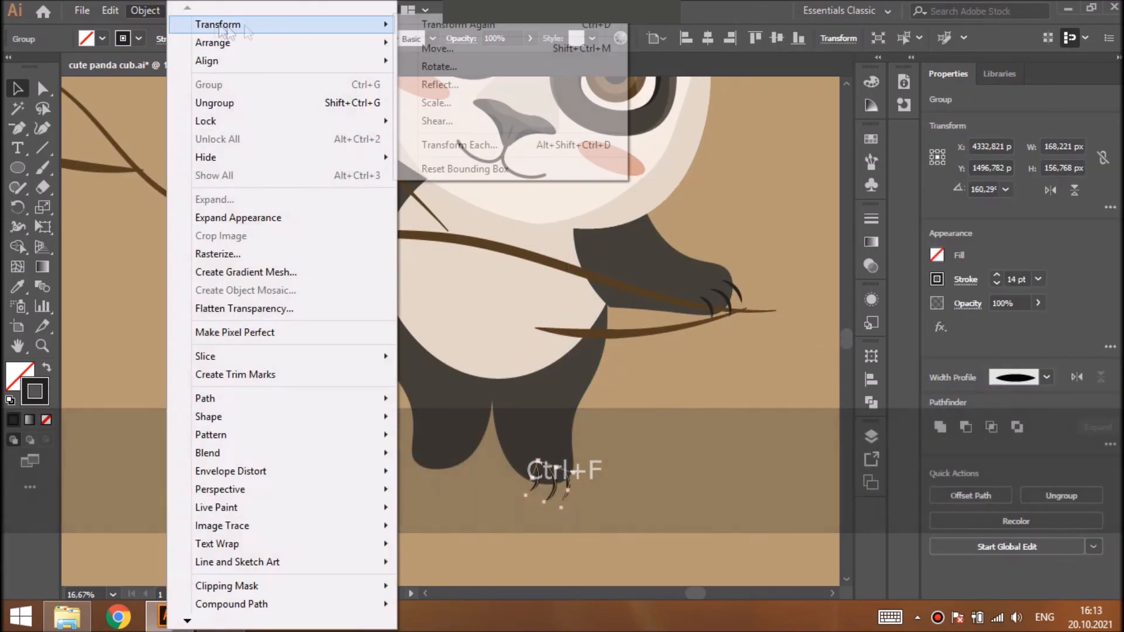
{"action": "left_click", "coordinate": [439, 85]}
{"action": "left_click", "coordinate": [567, 407]}
{"action": "left_click_drag", "start_coordinate": [545, 489], "coordinate": [435, 473]}
{"action": "key", "text": "shift+ctrl+a"}
{"action": "key", "text": "ctrl+minus"}
{"action": "key", "text": "ctrl+equal"}
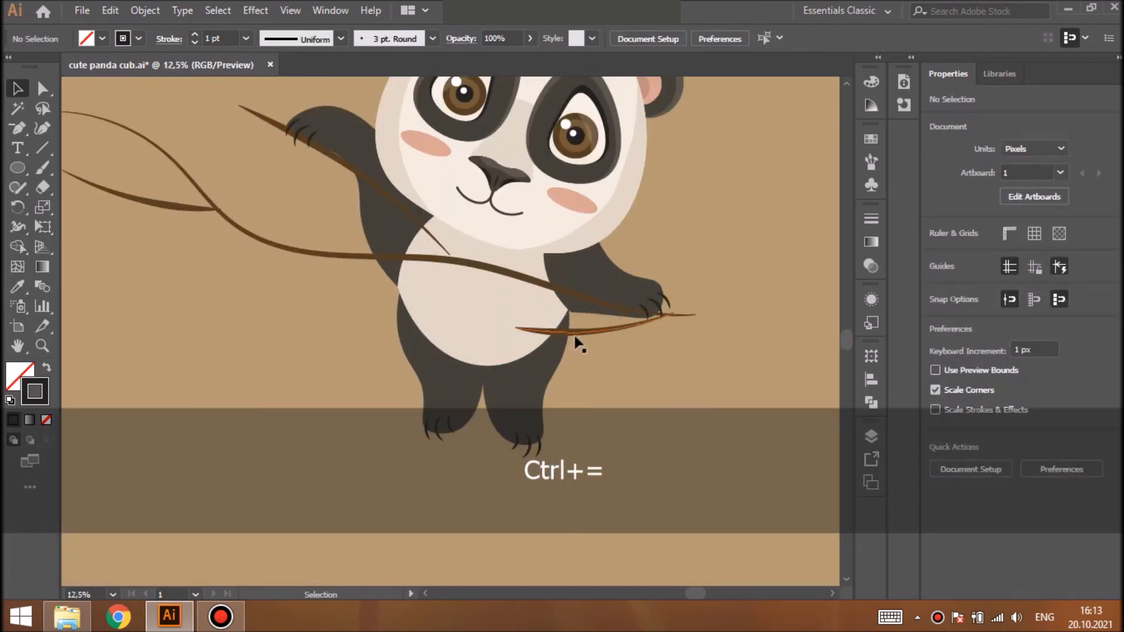
Set the stroke weight of the lower-right and lower-left twigs to 40 pt
{"action": "left_click", "coordinate": [591, 329]}
{"action": "left_click", "coordinate": [169, 39]}
{"action": "left_click", "coordinate": [154, 295]}
{"action": "left_click", "coordinate": [206, 211]}
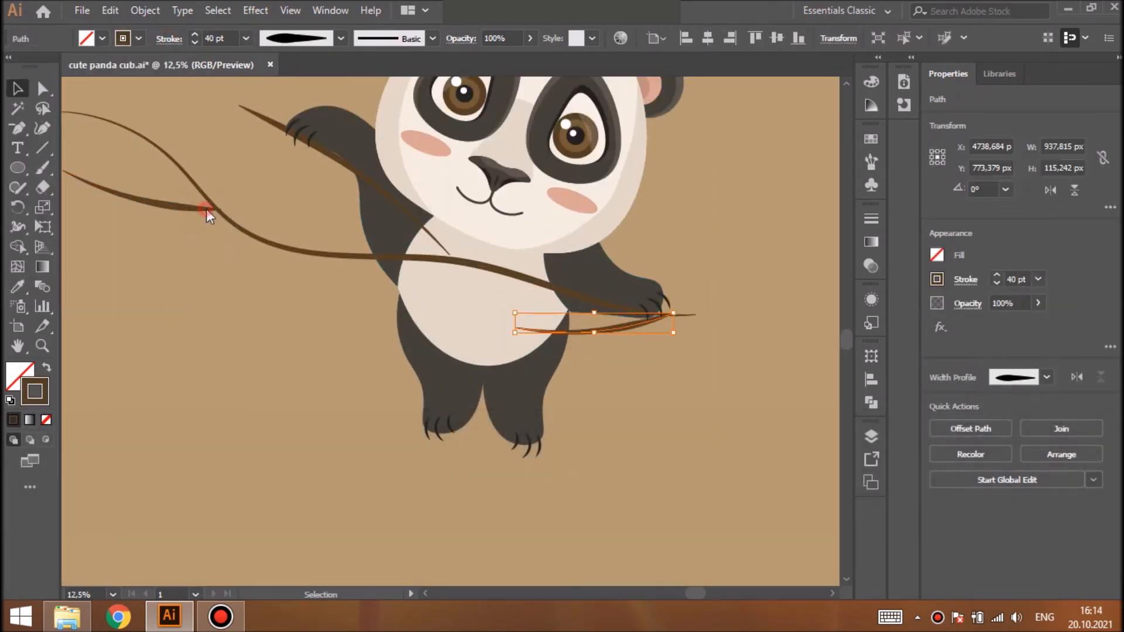
{"action": "left_click", "coordinate": [169, 39]}
{"action": "left_click", "coordinate": [153, 295]}
{"action": "left_click", "coordinate": [212, 206]}
{"action": "key", "text": "Down"}
{"action": "key", "text": "Down"}
Set the main branch's stroke weight to 60 pt
{"action": "left_click", "coordinate": [311, 246]}
{"action": "left_click", "coordinate": [311, 252]}
{"action": "left_click", "coordinate": [245, 38]}
{"action": "left_click", "coordinate": [270, 404]}
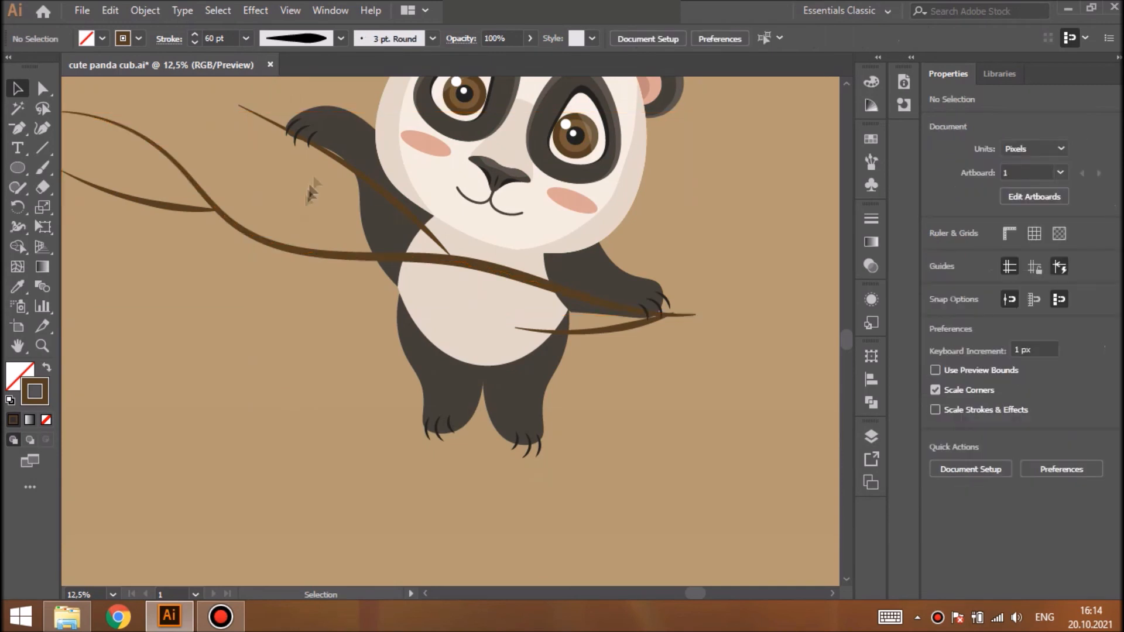
{"action": "left_click", "coordinate": [606, 336]}
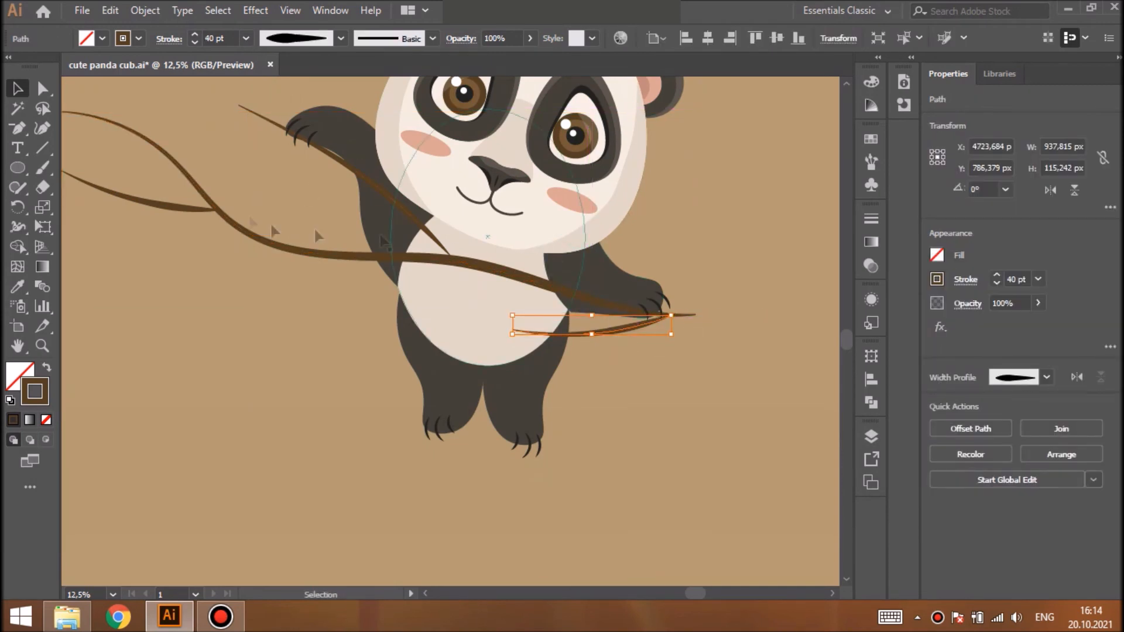
{"action": "left_click", "coordinate": [904, 40]}
{"action": "double_click", "coordinate": [44, 386]}
{"action": "left_click", "coordinate": [738, 215]}
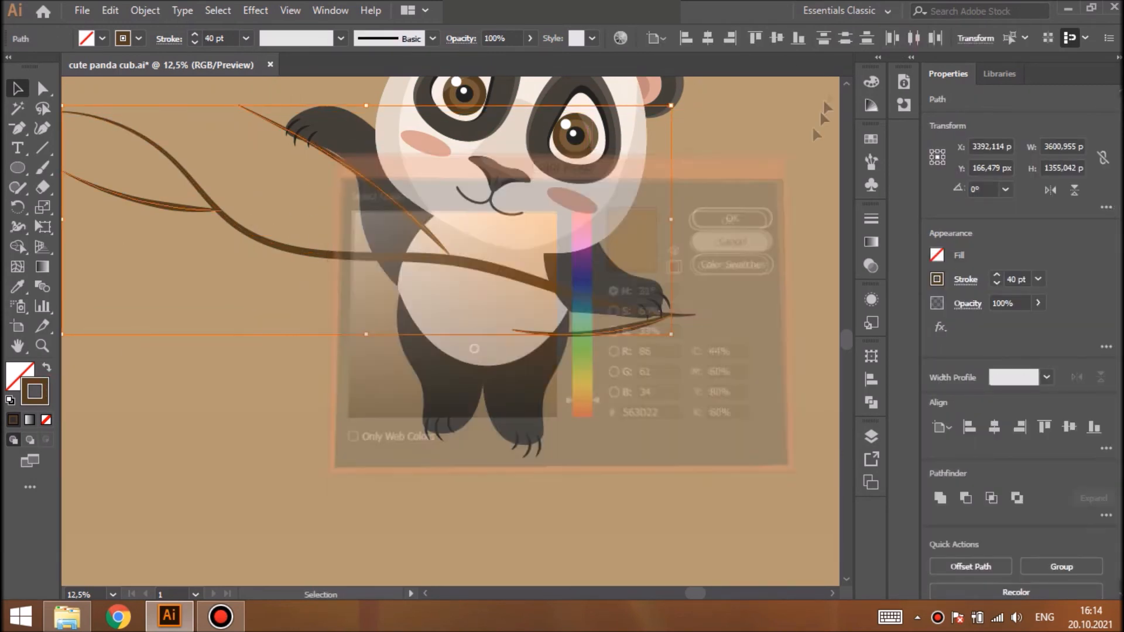
{"action": "left_click", "coordinate": [813, 125]}
Select all branch strokes that share the same color and recolor them to a lighter brown
{"action": "left_click", "coordinate": [642, 333]}
{"action": "left_click", "coordinate": [921, 40]}
{"action": "left_click", "coordinate": [956, 93]}
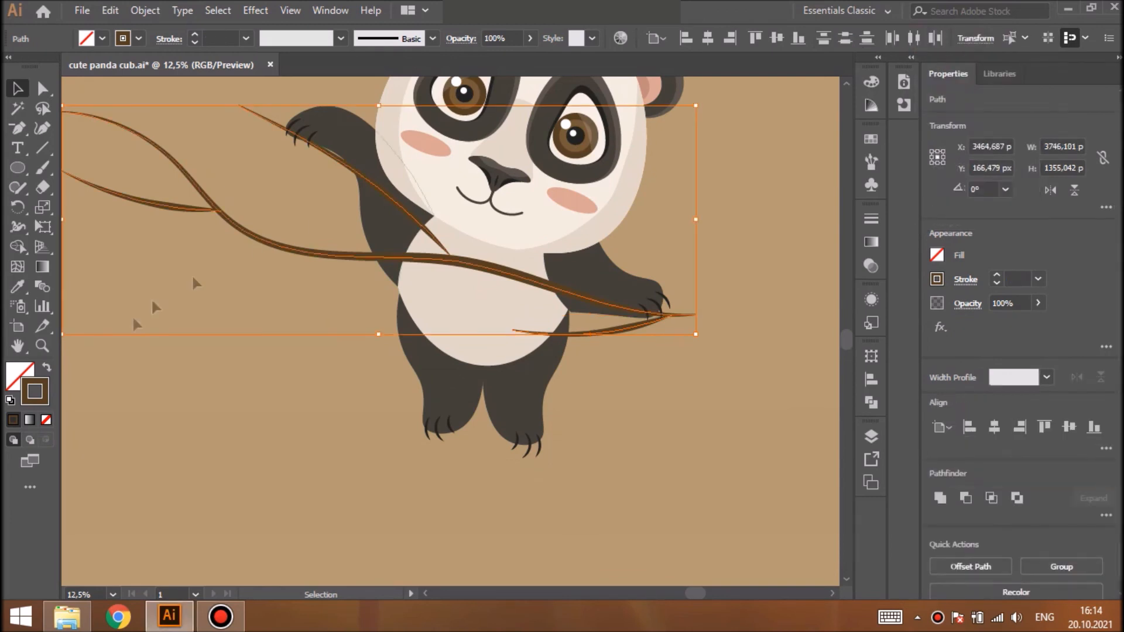
{"action": "double_click", "coordinate": [45, 386]}
{"action": "left_click", "coordinate": [466, 322]}
{"action": "left_click", "coordinate": [727, 216]}
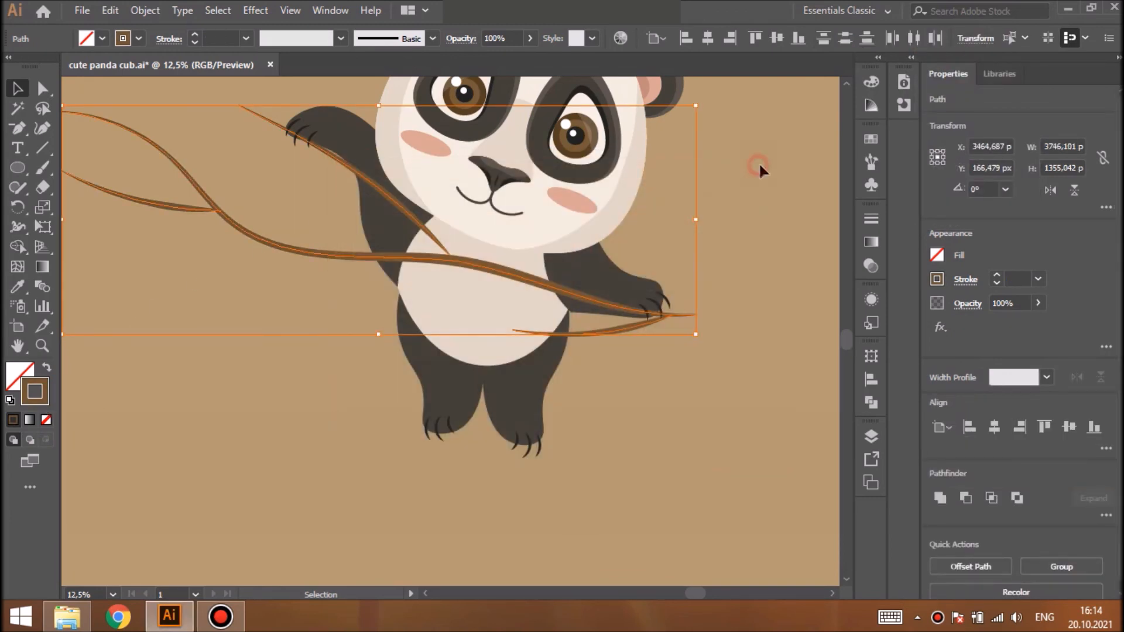
{"action": "left_click", "coordinate": [758, 164]}
Reshape the upper twig's lower end so it runs into the main branch
{"action": "left_click", "coordinate": [322, 159]}
{"action": "left_click_drag", "start_coordinate": [446, 257], "coordinate": [499, 270]}
{"action": "left_click", "coordinate": [474, 263]}
Extend the lower-left twig with the Curvature tool so its end curves along the main branch
{"action": "left_click", "coordinate": [17, 89]}
{"action": "left_click", "coordinate": [181, 210]}
{"action": "left_click", "coordinate": [42, 128]}
{"action": "left_click", "coordinate": [221, 210]}
{"action": "left_click", "coordinate": [224, 216]}
{"action": "left_click_drag", "start_coordinate": [192, 186], "coordinate": [213, 206]}
{"action": "left_click", "coordinate": [229, 220]}
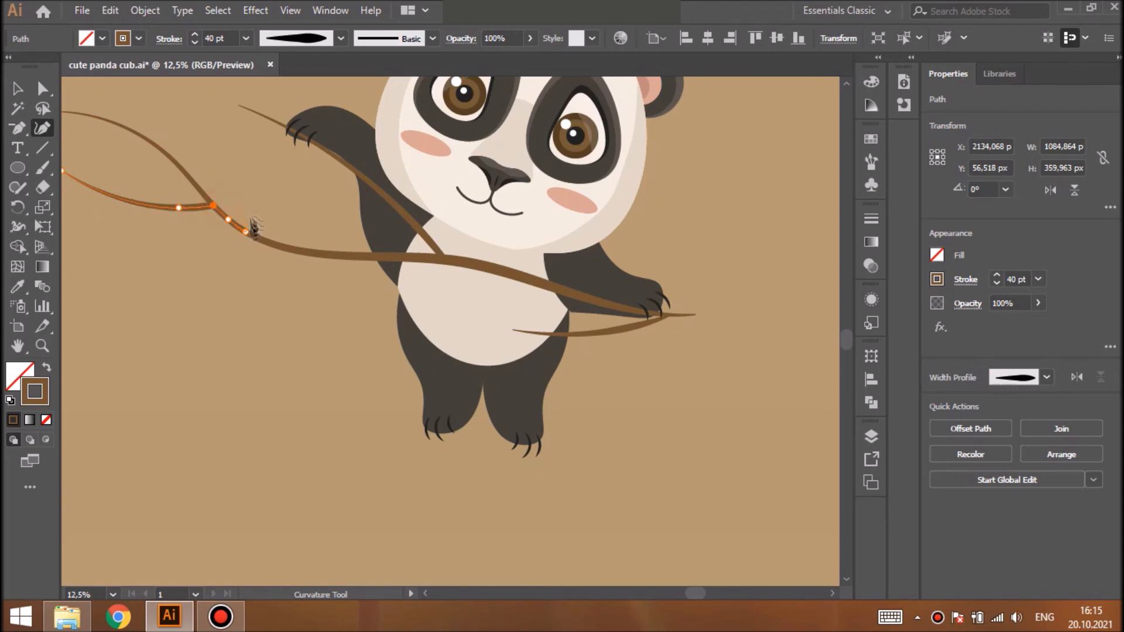
{"action": "key", "text": "v"}
{"action": "left_click", "coordinate": [226, 156]}
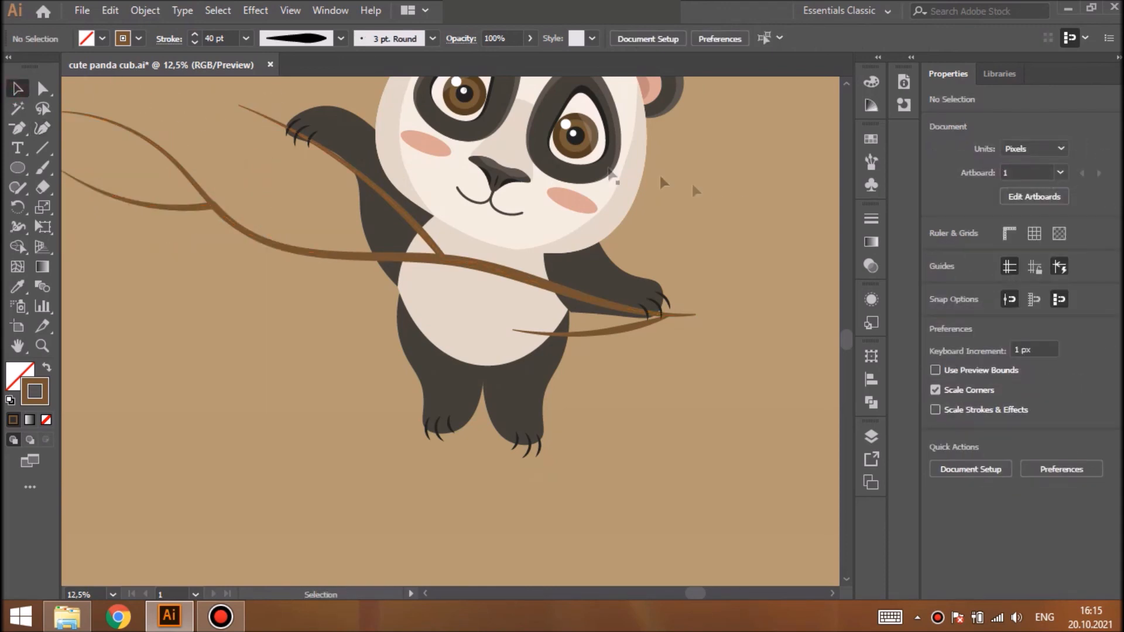
{"action": "key", "text": "ctrl+minus"}
{"action": "key", "text": "ctrl+minus"}
{"action": "key", "text": "ctrl+minus"}
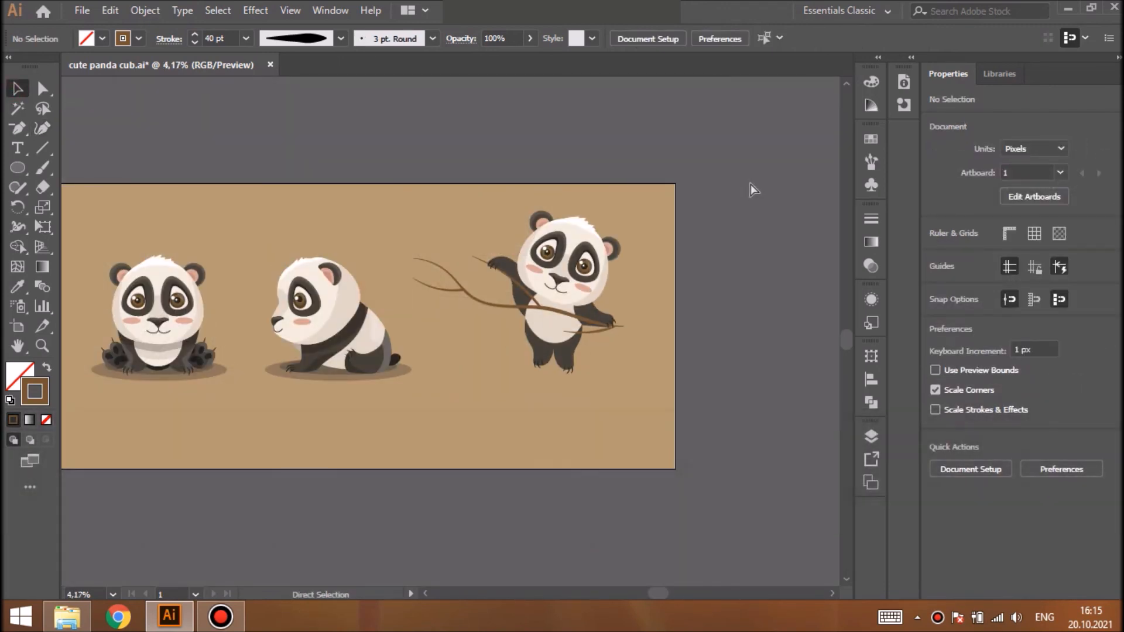
{"action": "key", "text": "ctrl+equal"}
{"action": "key", "text": "ctrl+equal"}
{"action": "key", "text": "F7"}
{"action": "key", "text": "l"}
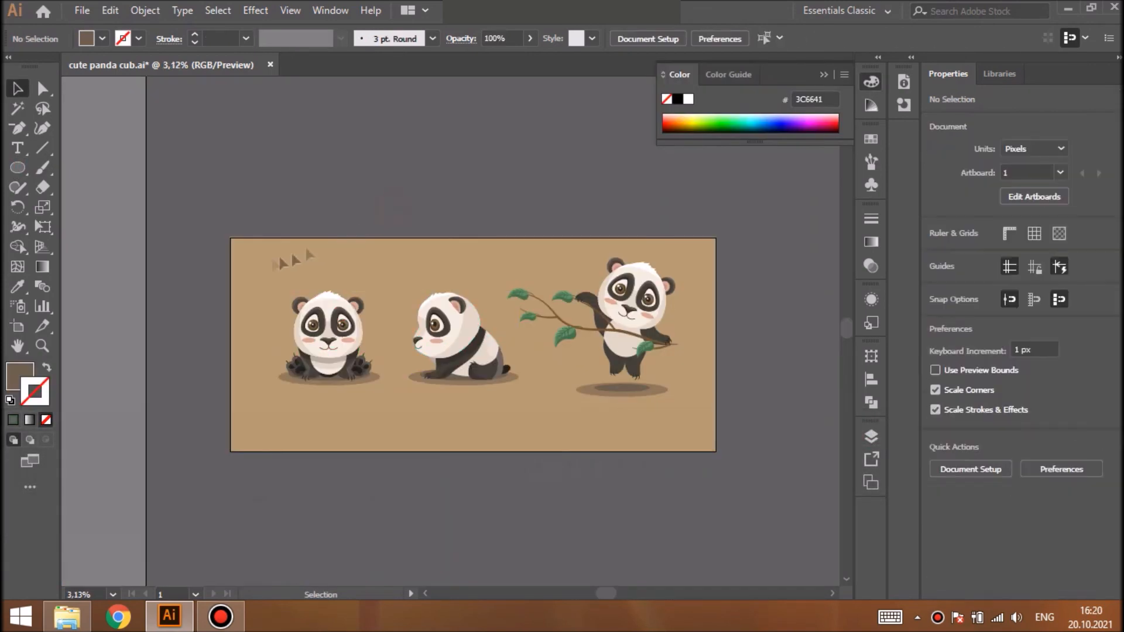
Move the front-view and side-view cubs down so their shadows line up with the third cub's ground shadow
{"action": "left_click_drag", "start_coordinate": [264, 293], "coordinate": [446, 381]}
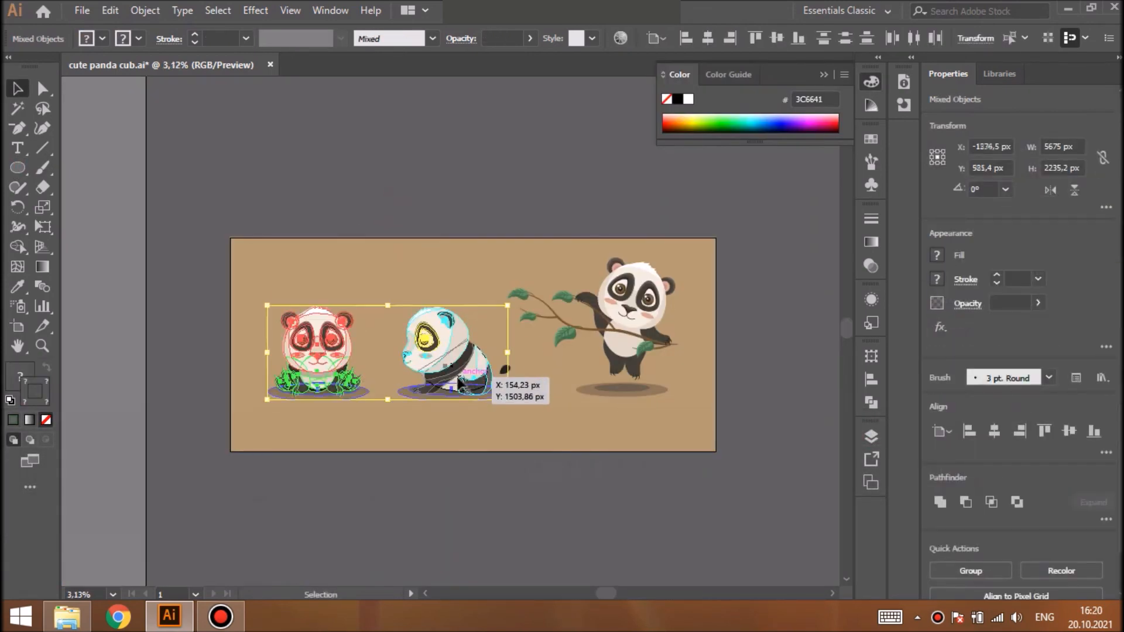
{"action": "left_click", "coordinate": [384, 262]}
{"action": "left_click_drag", "start_coordinate": [214, 229], "coordinate": [685, 420]}
{"action": "left_click_drag", "start_coordinate": [624, 309], "coordinate": [624, 324]}
{"action": "key", "text": "ctrl+shift+a"}
{"action": "left_click_drag", "start_coordinate": [259, 303], "coordinate": [520, 409]}
{"action": "key", "text": "ctrl+z"}
{"action": "key", "text": "ctrl+z"}
{"action": "key", "text": "ctrl+shift+a"}
Select all three cubs with the branch and shadows and shift them down together on the artboard
{"action": "left_click_drag", "start_coordinate": [258, 264], "coordinate": [511, 398]}
{"action": "left_click", "coordinate": [638, 299], "text": "shift"}
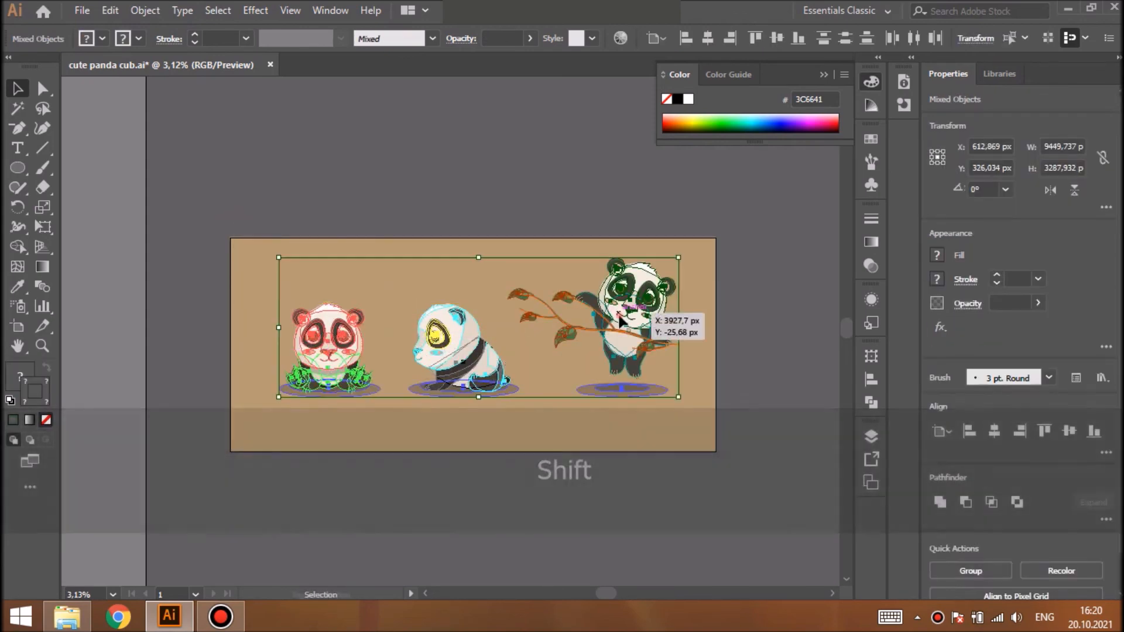
{"action": "key", "text": "ctrl+shift+a"}
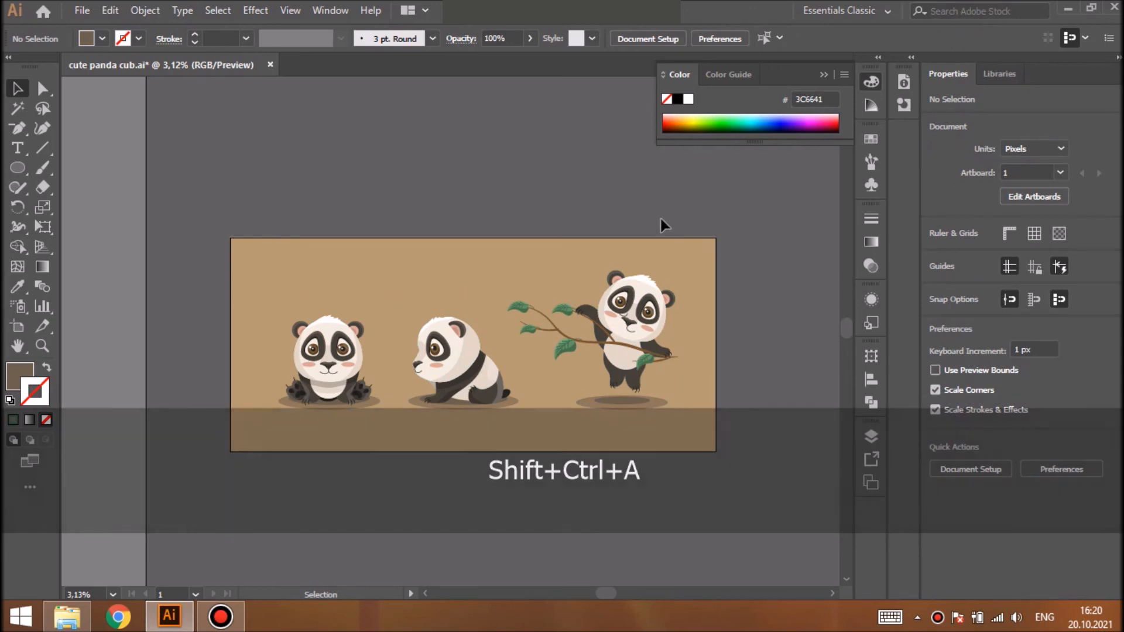
{"action": "left_click", "coordinate": [290, 10]}
{"action": "left_click", "coordinate": [598, 171]}
Draw an ellipse about 819 by 606 px over the hanging cub's chest and apply the side-view cub's translucent black shading style
{"action": "left_click", "coordinate": [608, 350]}
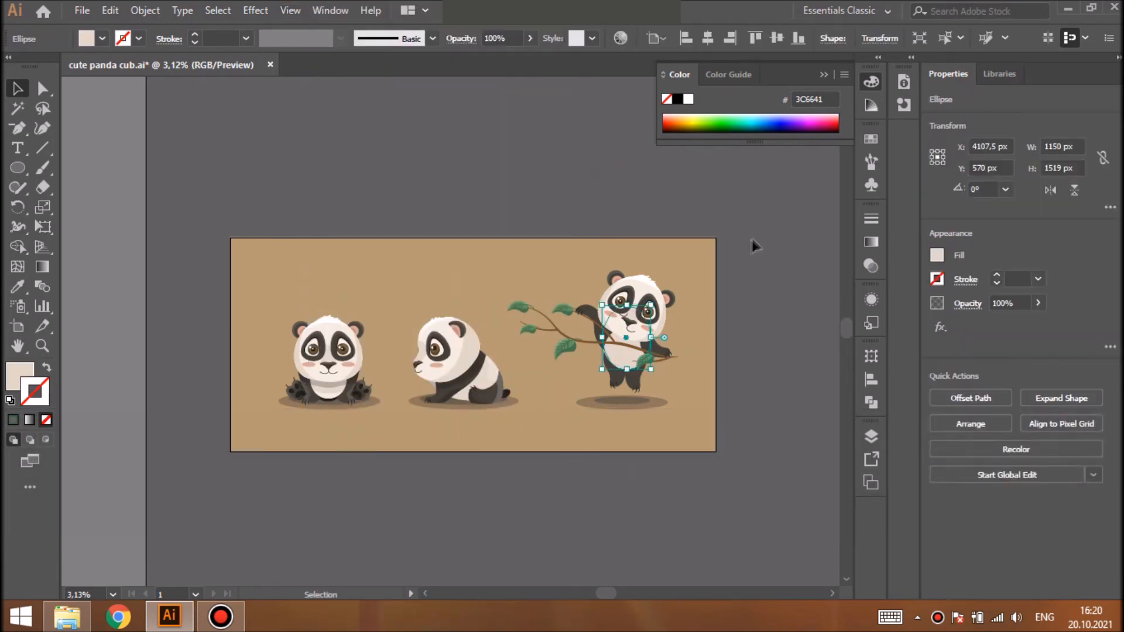
{"action": "key", "text": "ctrl+equal"}
{"action": "key", "text": "l"}
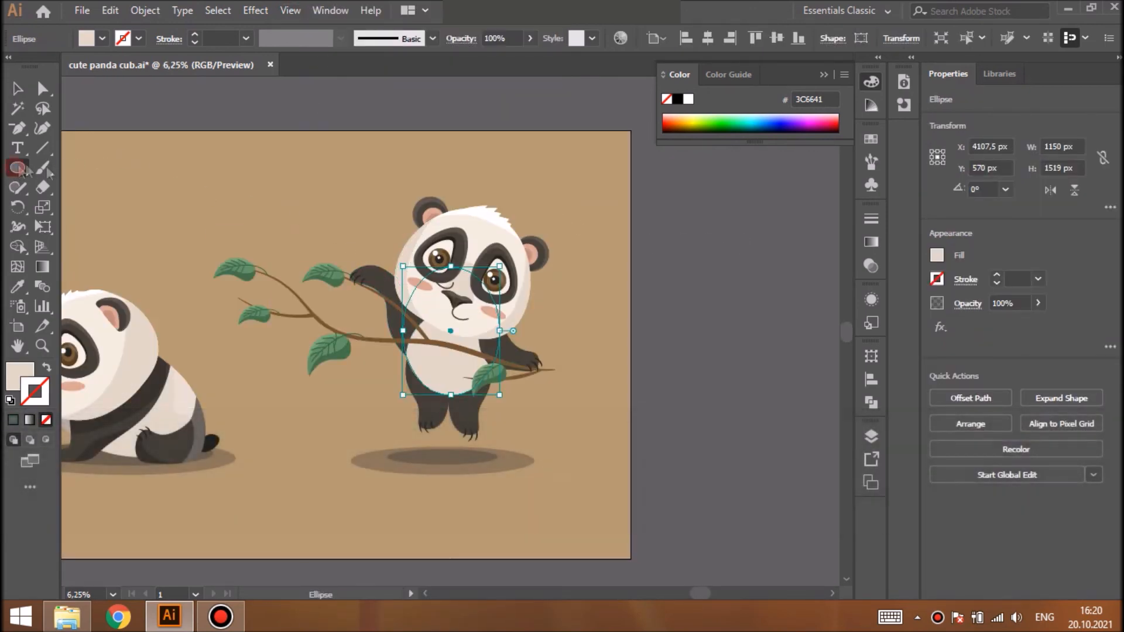
{"action": "left_click", "coordinate": [17, 286]}
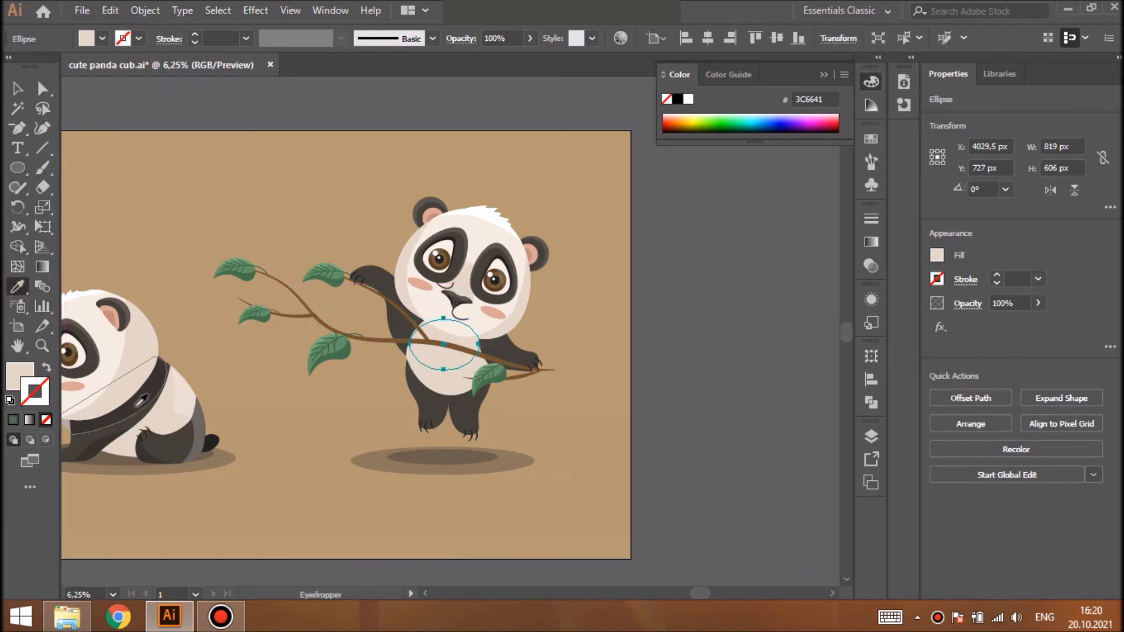
{"action": "left_click", "coordinate": [151, 382]}
Reshape the chest shading ellipse with the Curvature tool so it spreads under the head towards both arms
{"action": "left_click", "coordinate": [42, 128]}
{"action": "left_click_drag", "start_coordinate": [410, 345], "coordinate": [395, 287]}
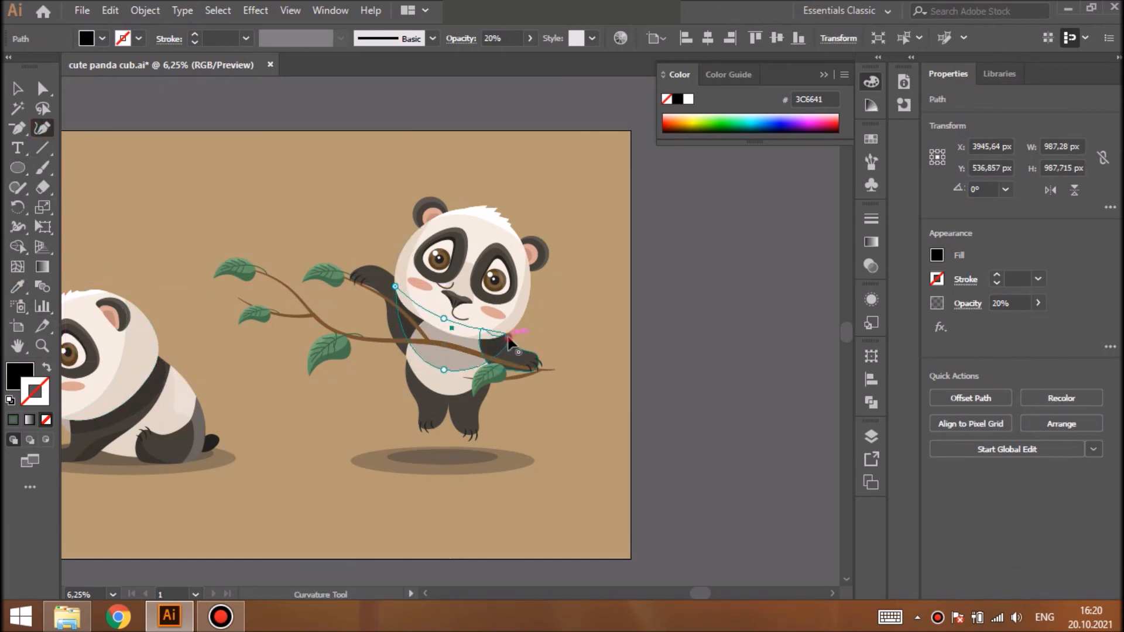
{"action": "key", "text": "shift+ctrl+a"}
Duplicate the hanging cub's raised arm in place and cut the copy lengthwise with the Eraser
{"action": "key", "text": "v"}
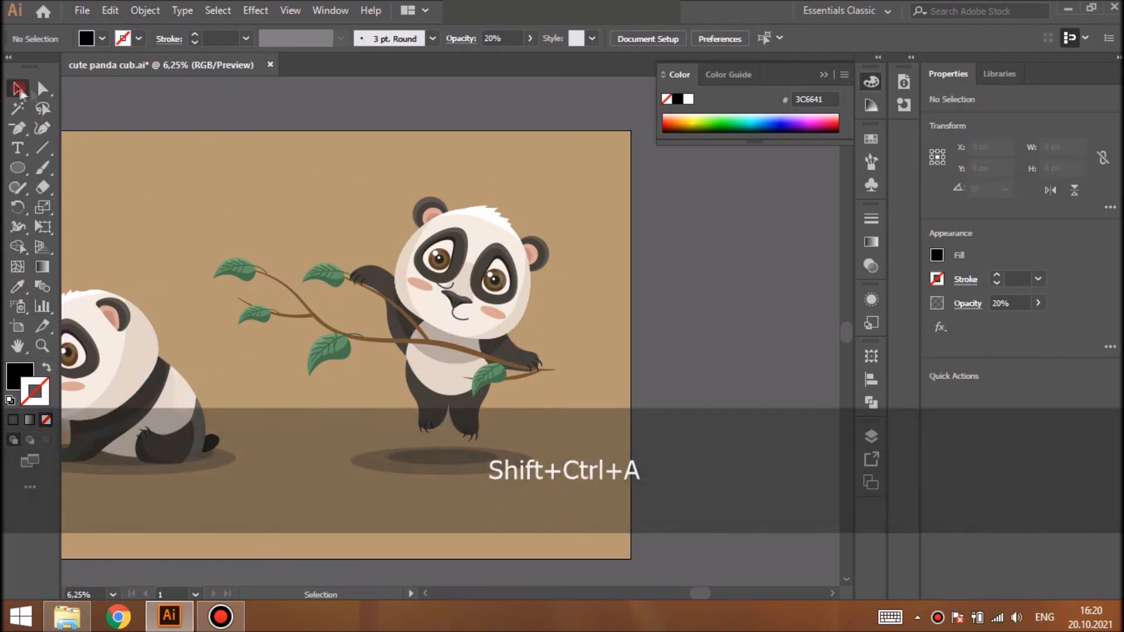
{"action": "left_click", "coordinate": [375, 280]}
{"action": "key", "text": "ctrl+equal"}
{"action": "key", "text": "ctrl+f"}
{"action": "left_click", "coordinate": [42, 187]}
{"action": "mouse_move", "coordinate": [416, 287]}
{"action": "left_mouse_down"}
{"action": "mouse_move", "coordinate": [407, 265]}
{"action": "mouse_move", "coordinate": [457, 255]}
{"action": "left_mouse_up"}
{"action": "left_click_drag", "start_coordinate": [480, 381], "coordinate": [491, 397]}
Recolor the raised arm's cut copy with the ear's grey and delete the inner piece to leave an edge highlight
{"action": "left_click", "coordinate": [18, 287]}
{"action": "left_click", "coordinate": [534, 117]}
{"action": "key", "text": "a"}
{"action": "key", "text": "shift+ctrl+a"}
{"action": "left_click", "coordinate": [450, 293]}
{"action": "key", "text": "Delete"}
Duplicate the hanging cub's lower arm in place and cut the copy lengthwise with the Eraser, undoing a faulty stroke
{"action": "left_click", "coordinate": [696, 414]}
{"action": "key", "text": "ctrl+f"}
{"action": "left_click", "coordinate": [43, 187]}
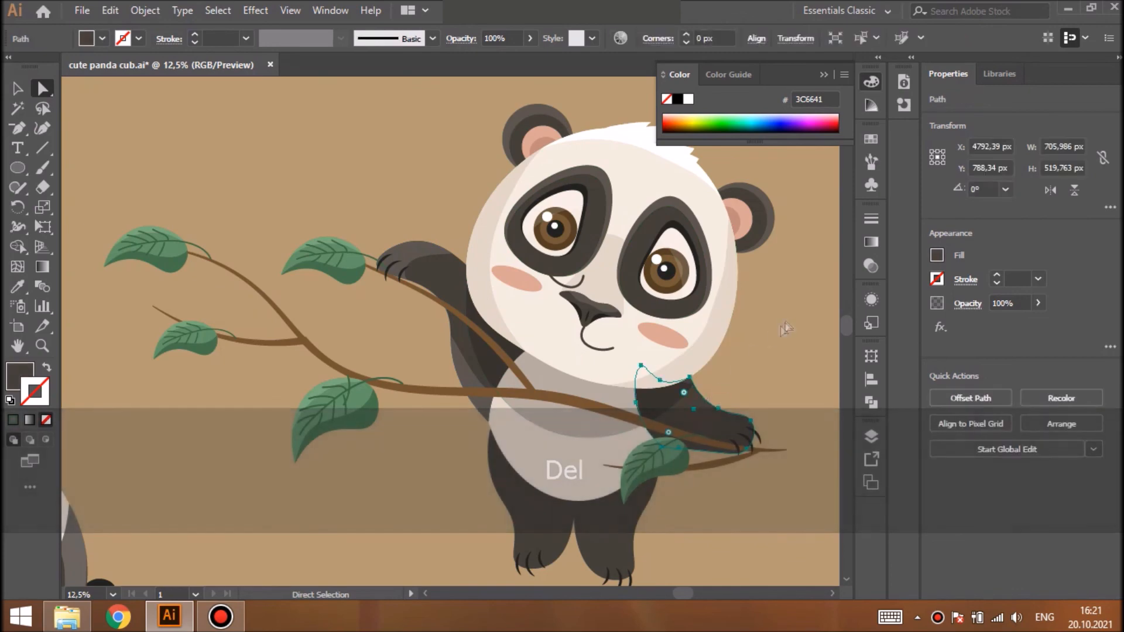
{"action": "mouse_move", "coordinate": [678, 376]}
{"action": "left_mouse_down"}
{"action": "mouse_move", "coordinate": [676, 394]}
{"action": "mouse_move", "coordinate": [698, 391]}
{"action": "mouse_move", "coordinate": [726, 443]}
{"action": "mouse_move", "coordinate": [719, 457]}
{"action": "left_mouse_up"}
{"action": "key", "text": "ctrl+z"}
Apply the raised arm's highlight color to the lower arm's cut copy and delete the unneeded inner piece
{"action": "left_click", "coordinate": [18, 287]}
{"action": "left_click", "coordinate": [412, 249]}
{"action": "left_click", "coordinate": [41, 89]}
{"action": "key", "text": "shift+ctrl+a"}
{"action": "left_click", "coordinate": [698, 416]}
{"action": "key", "text": "Delete"}
Duplicate the hanging cub's left leg in place and erase a line down the copy from hip to foot
{"action": "left_click_drag", "start_coordinate": [846, 326], "coordinate": [846, 338]}
{"action": "left_click", "coordinate": [550, 463]}
{"action": "key", "text": "ctrl+c"}
{"action": "key", "text": "ctrl+f"}
{"action": "left_click", "coordinate": [42, 187]}
{"action": "left_click_drag", "start_coordinate": [490, 353], "coordinate": [516, 429]}
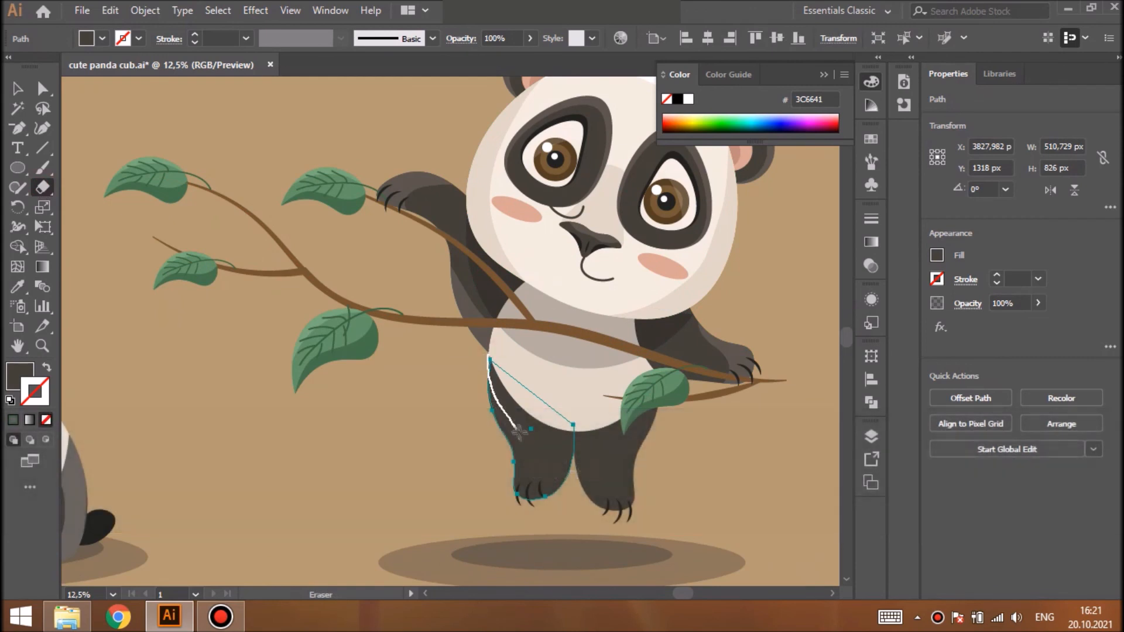
{"action": "left_click_drag", "start_coordinate": [568, 494], "coordinate": [569, 495]}
Delete the inner piece of the left leg's copy so only the lighter edge highlight remains
{"action": "left_click", "coordinate": [42, 89]}
{"action": "key", "text": "shift+ctrl+a"}
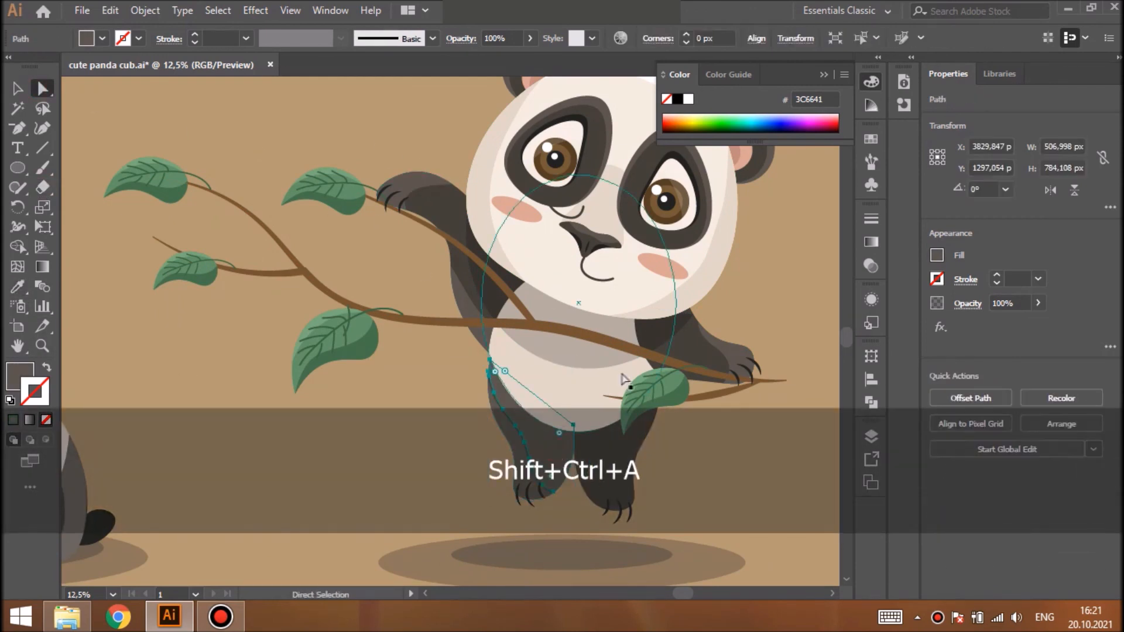
{"action": "left_click", "coordinate": [623, 451]}
{"action": "key", "text": "Delete"}
Duplicate the hanging cub's right leg in place and cut the copy lengthwise with the Eraser
{"action": "key", "text": "ctrl+c"}
{"action": "key", "text": "ctrl+f"}
{"action": "left_click", "coordinate": [43, 187]}
{"action": "left_click_drag", "start_coordinate": [658, 359], "coordinate": [659, 378]}
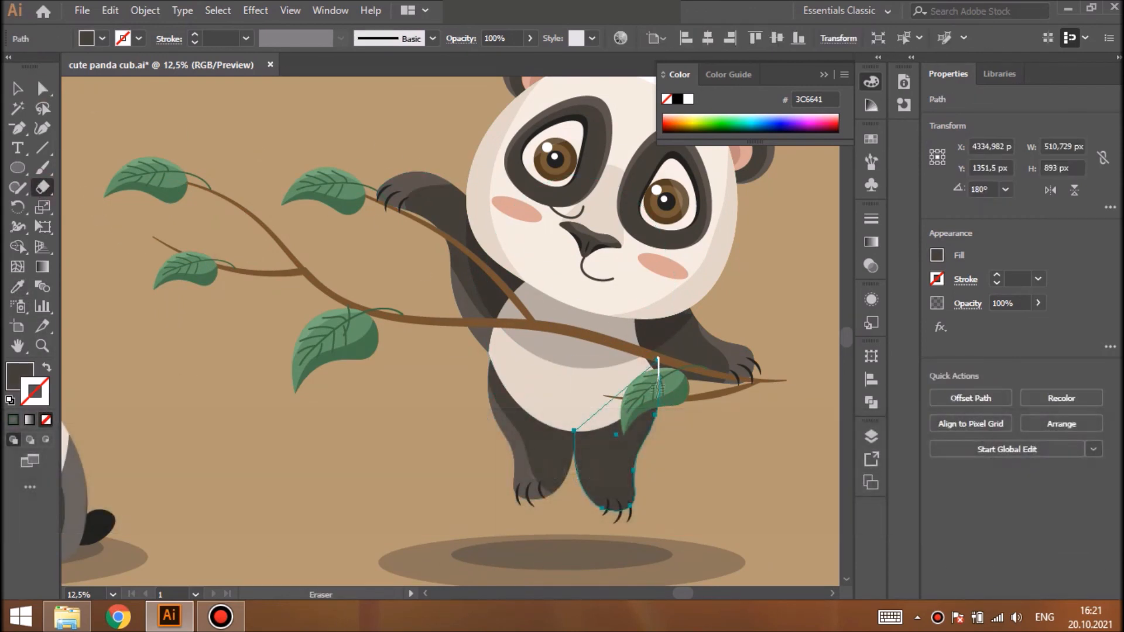
{"action": "left_click_drag", "start_coordinate": [617, 473], "coordinate": [618, 475]}
Delete the inner piece of the right leg's lightened copy and remove the stray green line above the large leaf
{"action": "key", "text": "a"}
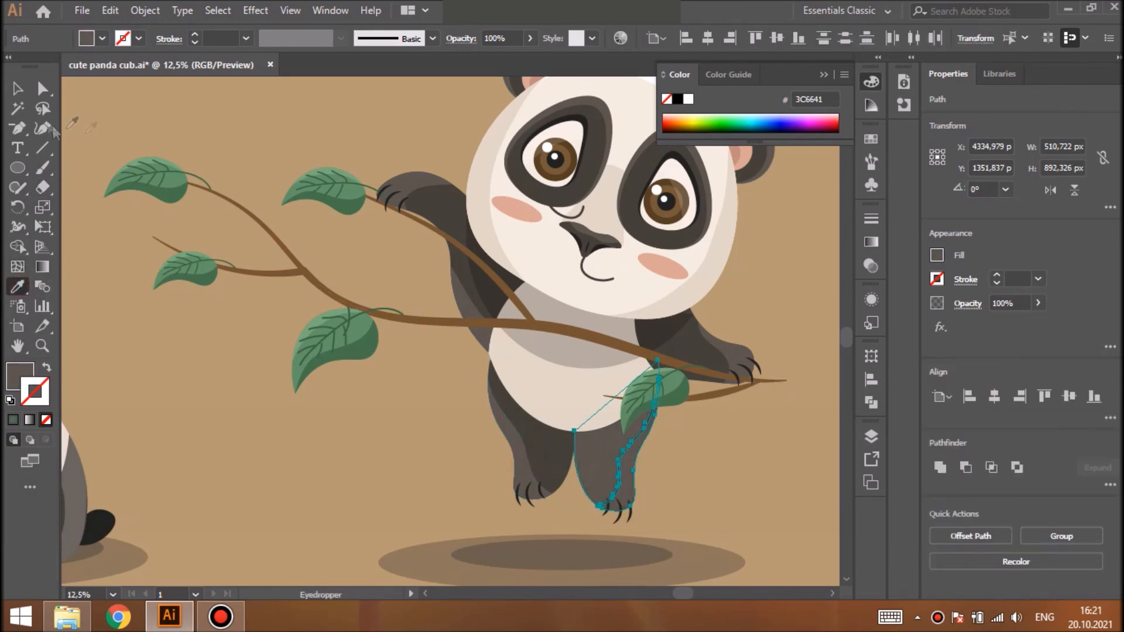
{"action": "key", "text": "shift+ctrl+a"}
{"action": "left_click", "coordinate": [615, 446]}
{"action": "key", "text": "Delete"}
{"action": "left_click", "coordinate": [349, 316]}
{"action": "key", "text": "Delete"}
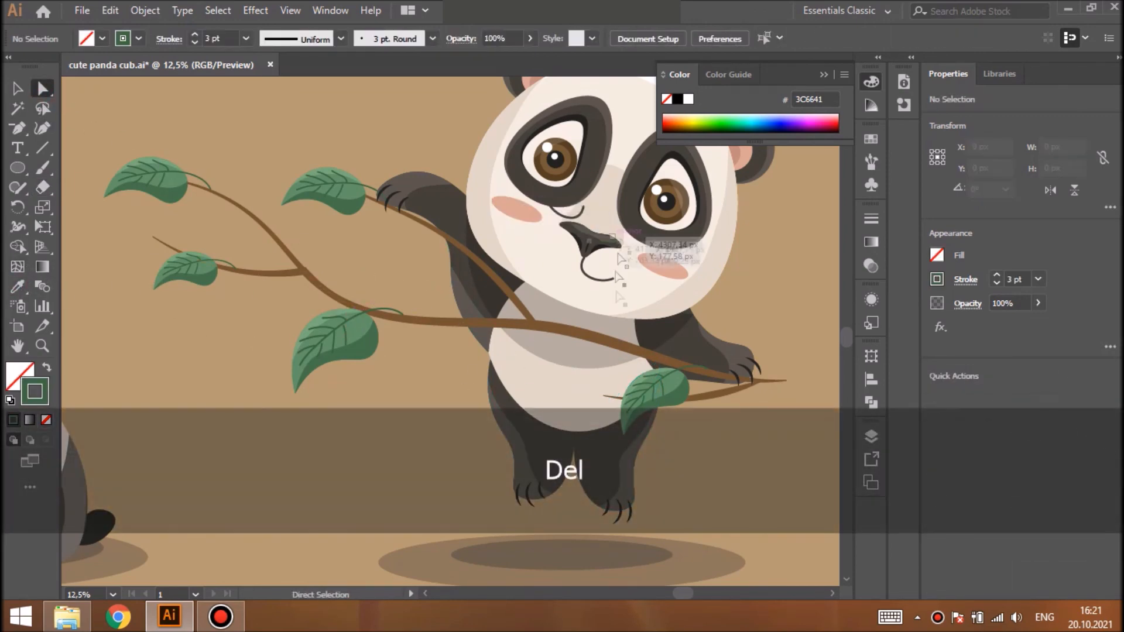
Duplicate both legs of the hanging cub in place and cut across the copies below the belly with the Eraser
{"action": "left_click", "coordinate": [550, 454]}
{"action": "left_click", "coordinate": [594, 454], "text": "shift"}
{"action": "key", "text": "ctrl+c"}
{"action": "key", "text": "ctrl+f"}
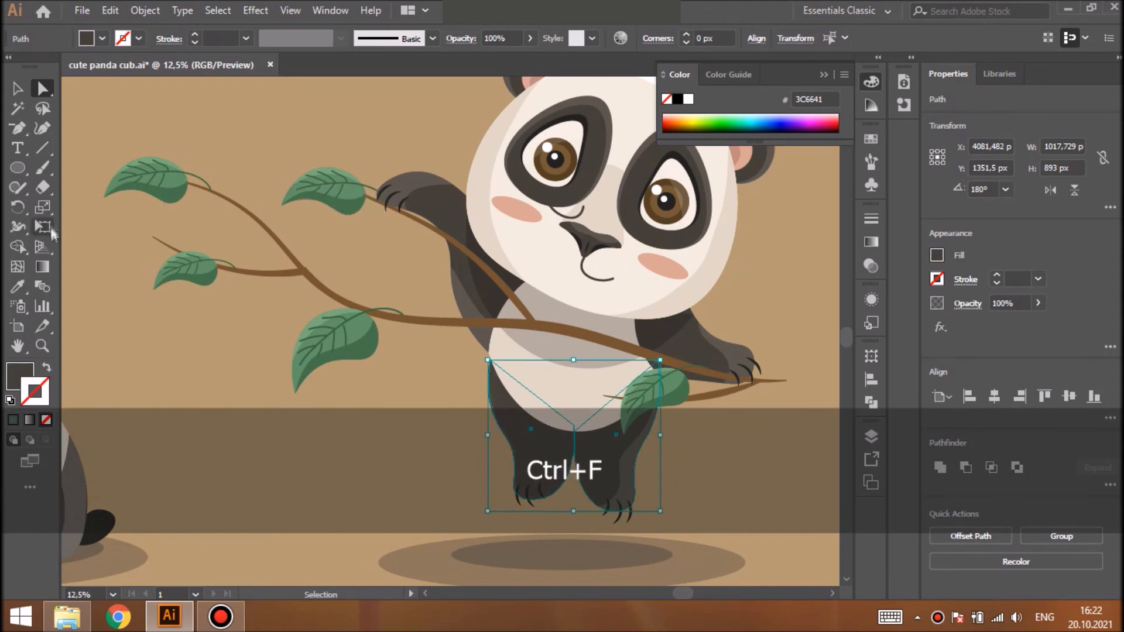
{"action": "left_click", "coordinate": [42, 187]}
{"action": "left_click_drag", "start_coordinate": [599, 448], "coordinate": [606, 436]}
Delete the lower pieces of the leg copies and apply the chest's shading style to the upper pieces under the belly
{"action": "key", "text": "a"}
{"action": "key", "text": "shift+ctrl+a"}
{"action": "left_click", "coordinate": [545, 475]}
{"action": "left_click", "coordinate": [613, 468], "text": "shift"}
{"action": "key", "text": "Delete"}
{"action": "left_click", "coordinate": [559, 445]}
{"action": "left_click", "coordinate": [596, 446], "text": "shift"}
{"action": "left_click", "coordinate": [17, 287]}
{"action": "left_click", "coordinate": [553, 312]}
{"action": "key", "text": "ctrl+shift+a"}
Duplicate the hanging cub's body ellipse in place and cut the copy with an Eraser stroke curving across the belly
{"action": "key", "text": "v"}
{"action": "left_click", "coordinate": [538, 386]}
{"action": "key", "text": "ctrl+c"}
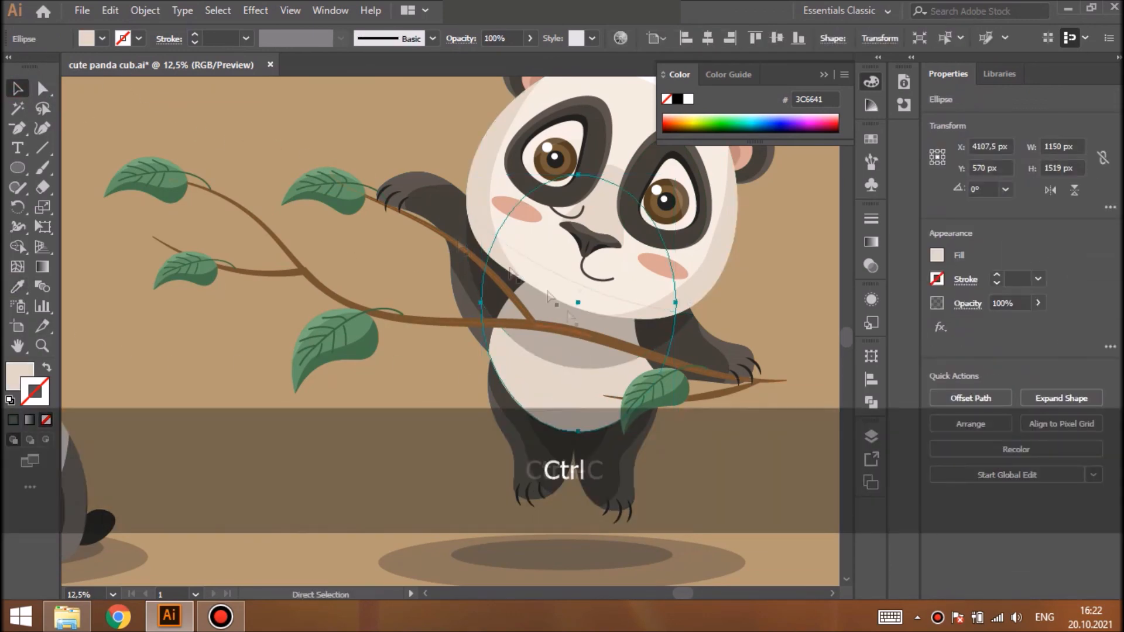
{"action": "key", "text": "ctrl+f"}
{"action": "key", "text": "shift+e"}
{"action": "left_click_drag", "start_coordinate": [478, 312], "coordinate": [493, 347]}
{"action": "left_click_drag", "start_coordinate": [596, 401], "coordinate": [603, 401]}
Delete the leftover piece of the body copy so the lighter piece highlights the belly above a shaded lower edge
{"action": "key", "text": "a"}
{"action": "key", "text": "ctrl+shift+a"}
{"action": "key", "text": "Delete"}
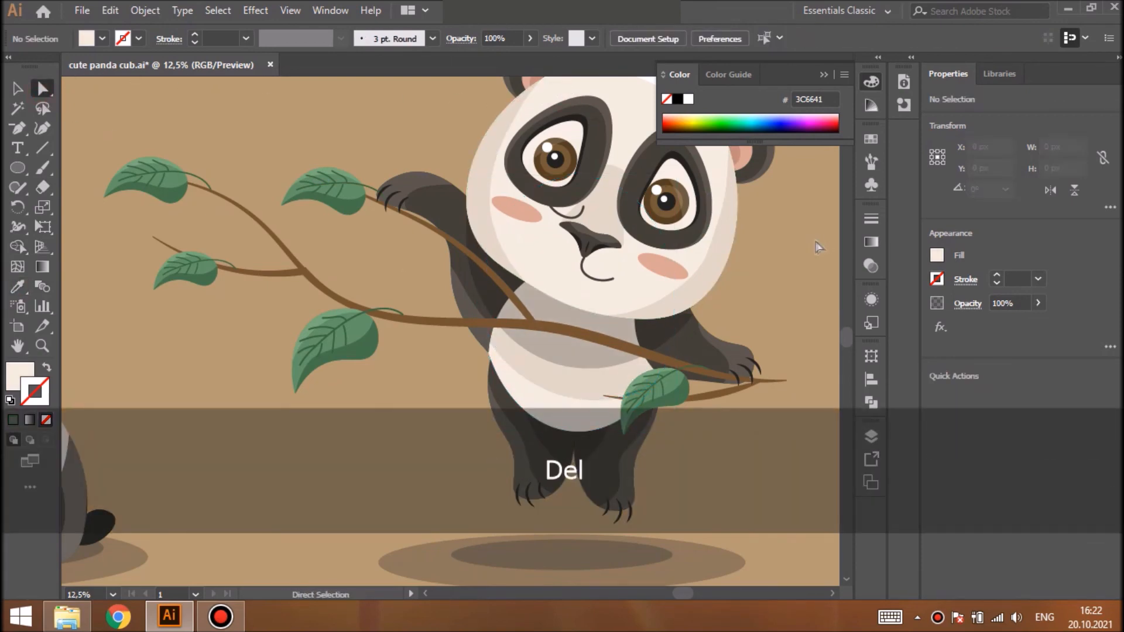
Move the hanging cub's left mouth curve down so it meets the other mouth curve below the nose
{"action": "key", "text": "ctrl+minus"}
{"action": "key", "text": "ctrl+minus"}
{"action": "key", "text": "ctrl+minus"}
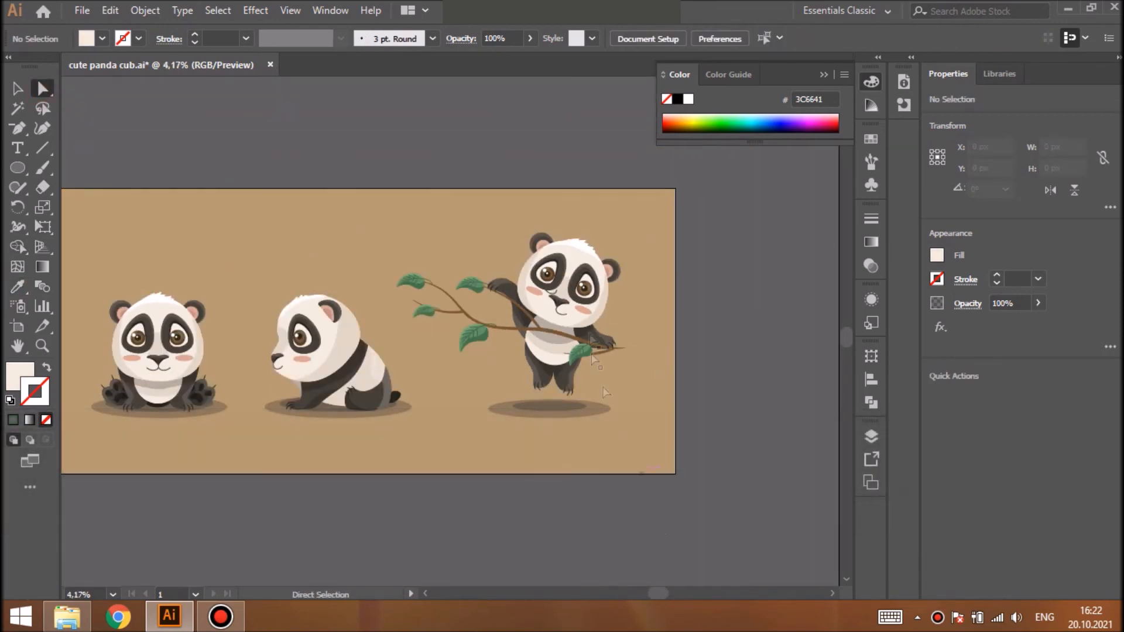
{"action": "left_click", "coordinate": [548, 298]}
{"action": "key", "text": "ctrl+equal"}
{"action": "key", "text": "ctrl+equal"}
{"action": "key", "text": "ctrl+equal"}
{"action": "key", "text": "ctrl+equal"}
{"action": "left_click_drag", "start_coordinate": [447, 331], "coordinate": [447, 405]}
{"action": "left_click", "coordinate": [792, 285]}
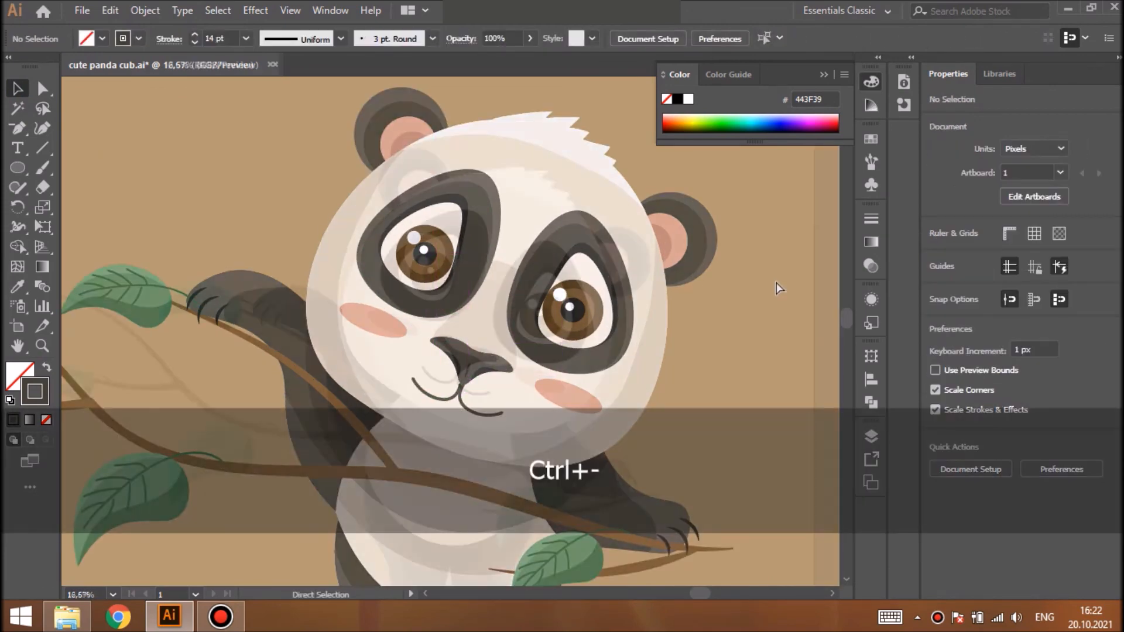
{"action": "key", "text": "ctrl+minus"}
{"action": "key", "text": "ctrl+minus"}
{"action": "key", "text": "ctrl+minus"}
{"action": "key", "text": "ctrl+minus"}
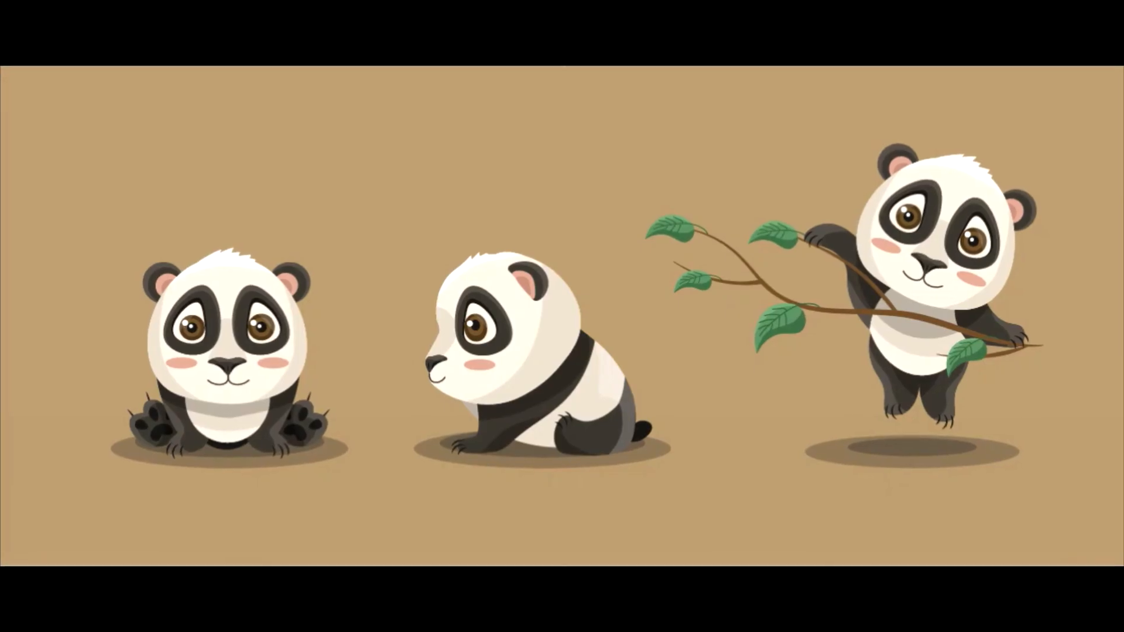